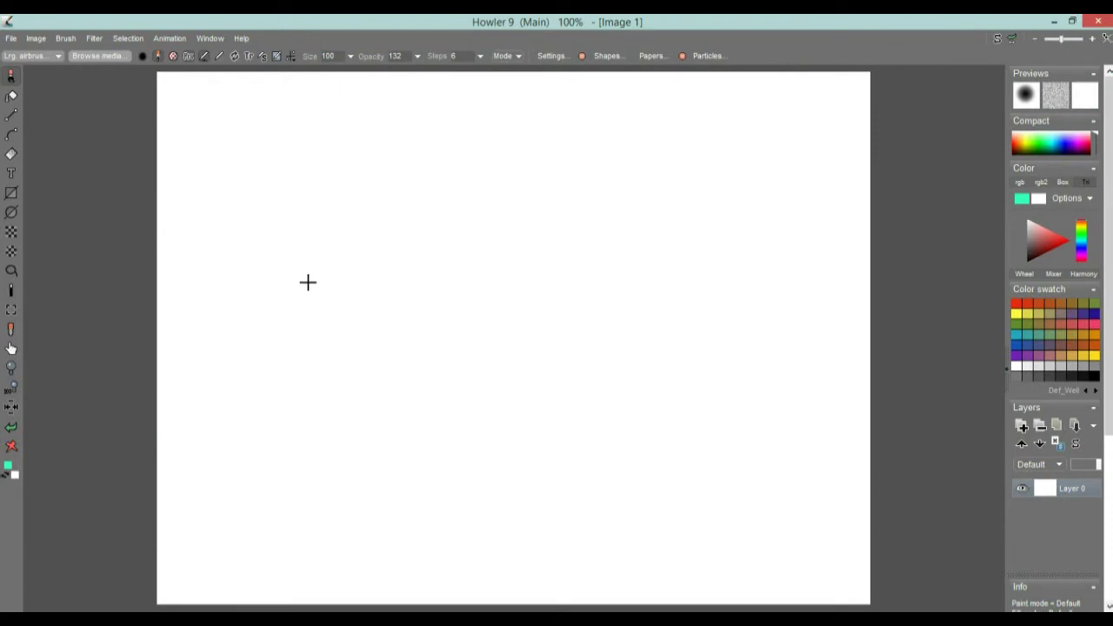
View the program's version and copyright information in the About window, and close it.
{"action": "left_click", "coordinate": [242, 38]}
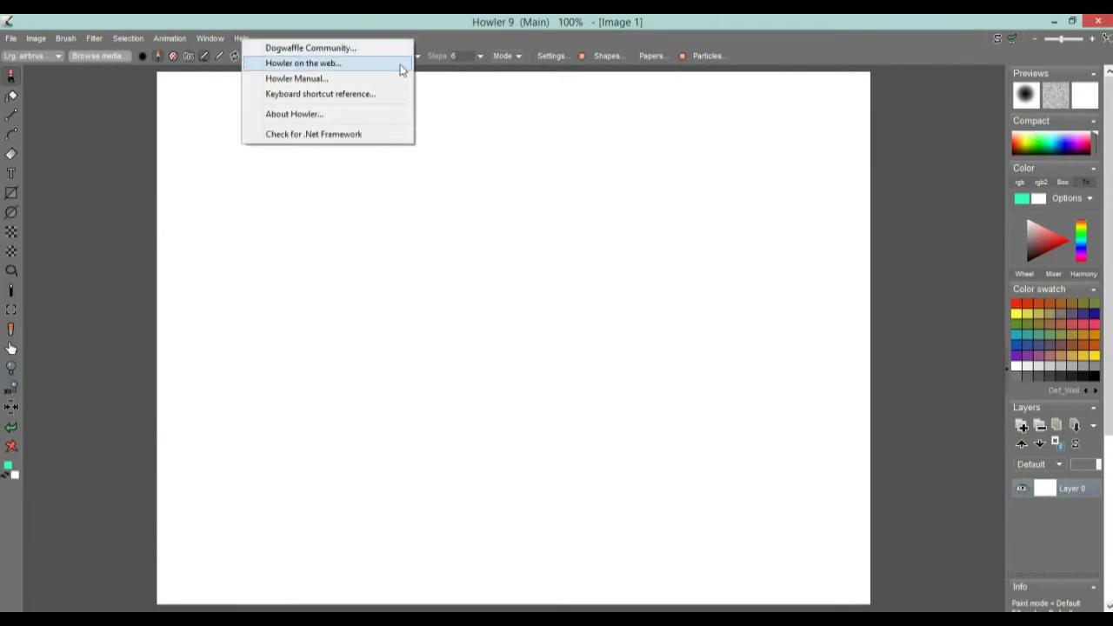
{"action": "left_click", "coordinate": [302, 120]}
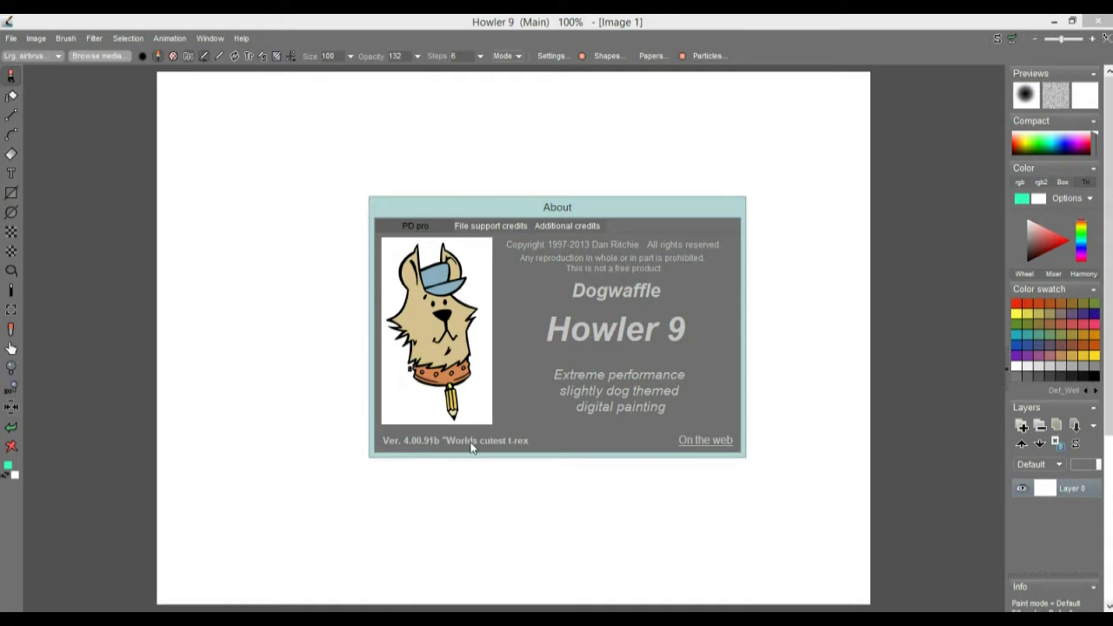
{"action": "left_click", "coordinate": [941, 187]}
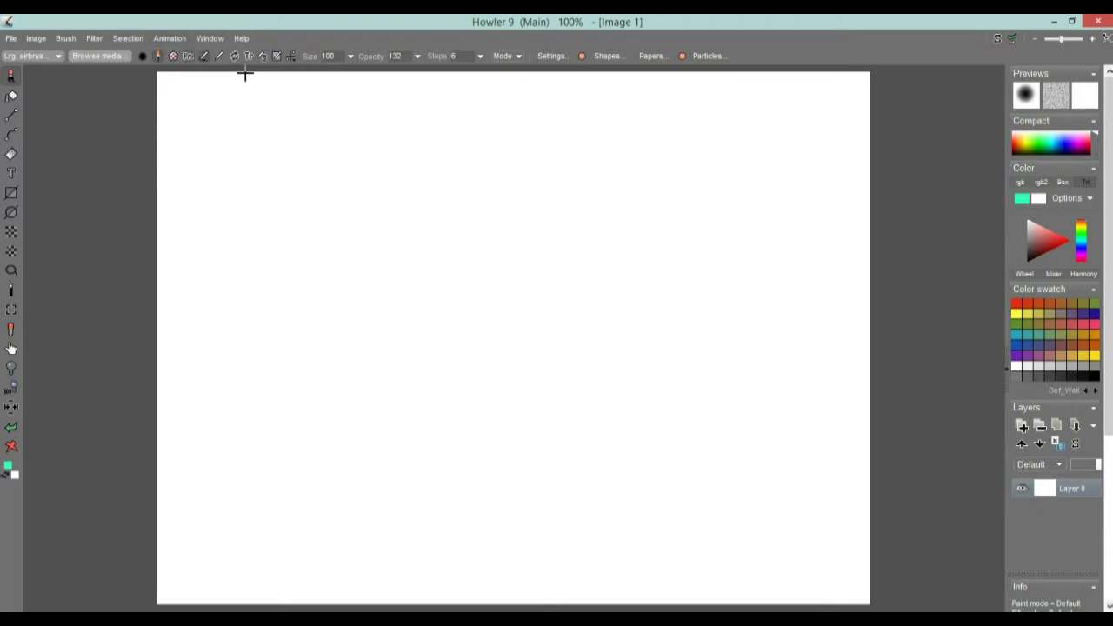
Change the interface colors to the Duckegg scheme and acknowledge the restart notice.
{"action": "left_click", "coordinate": [211, 41]}
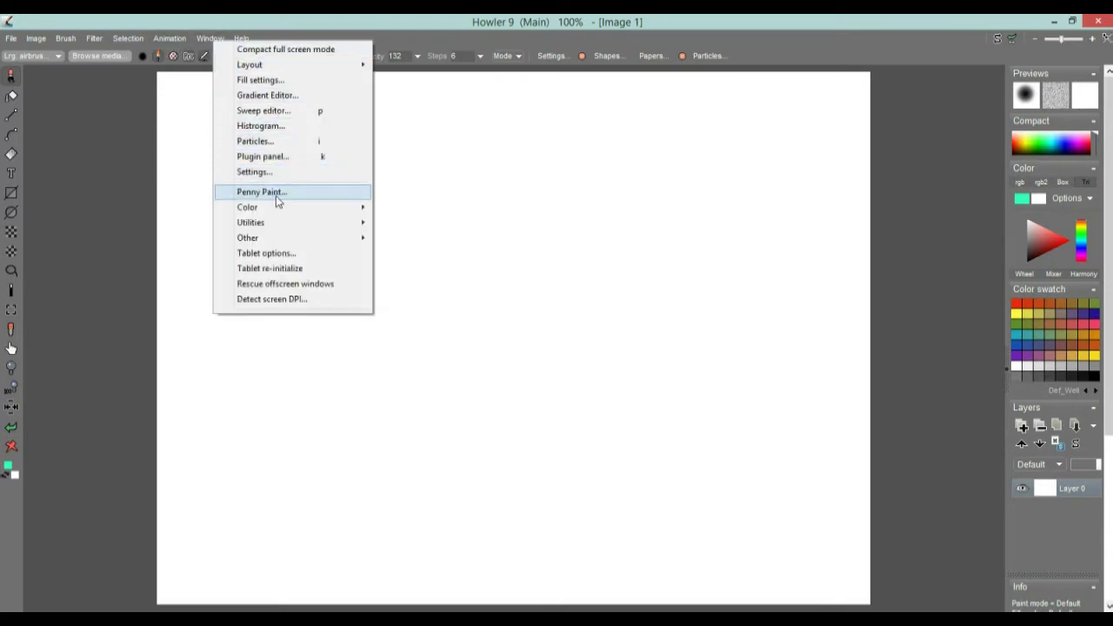
{"action": "mouse_move", "coordinate": [350, 66]}
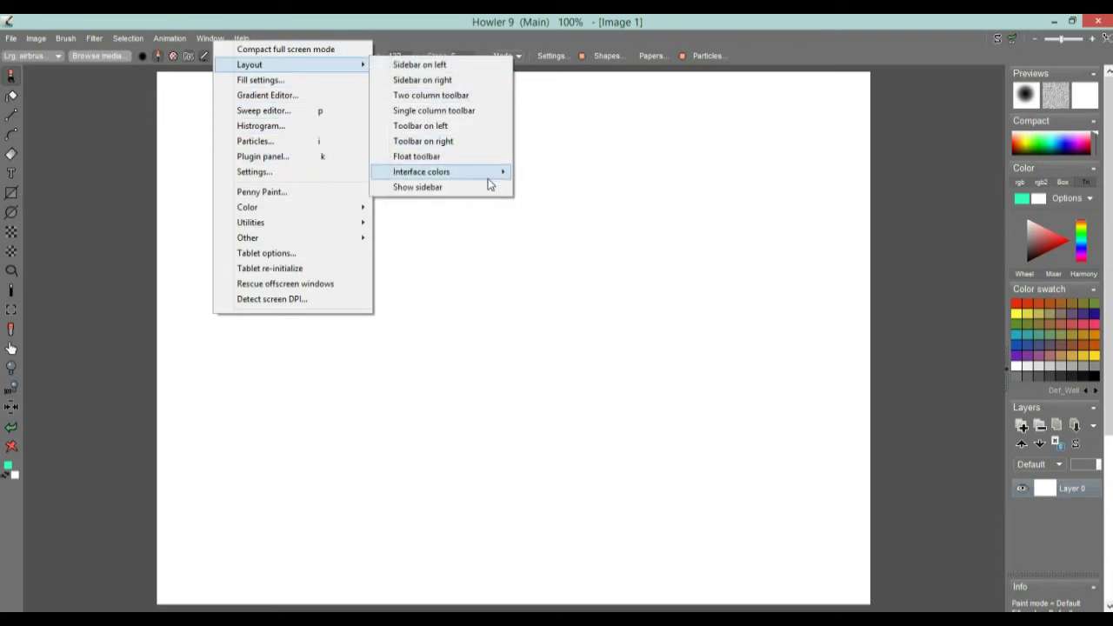
{"action": "mouse_move", "coordinate": [467, 176]}
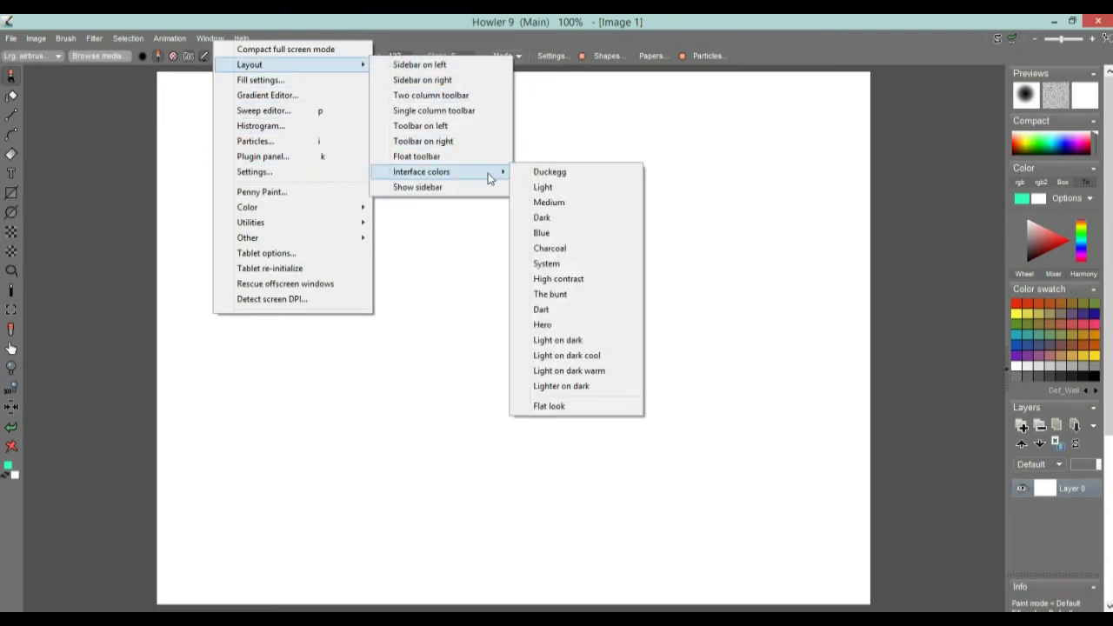
{"action": "left_click", "coordinate": [560, 176]}
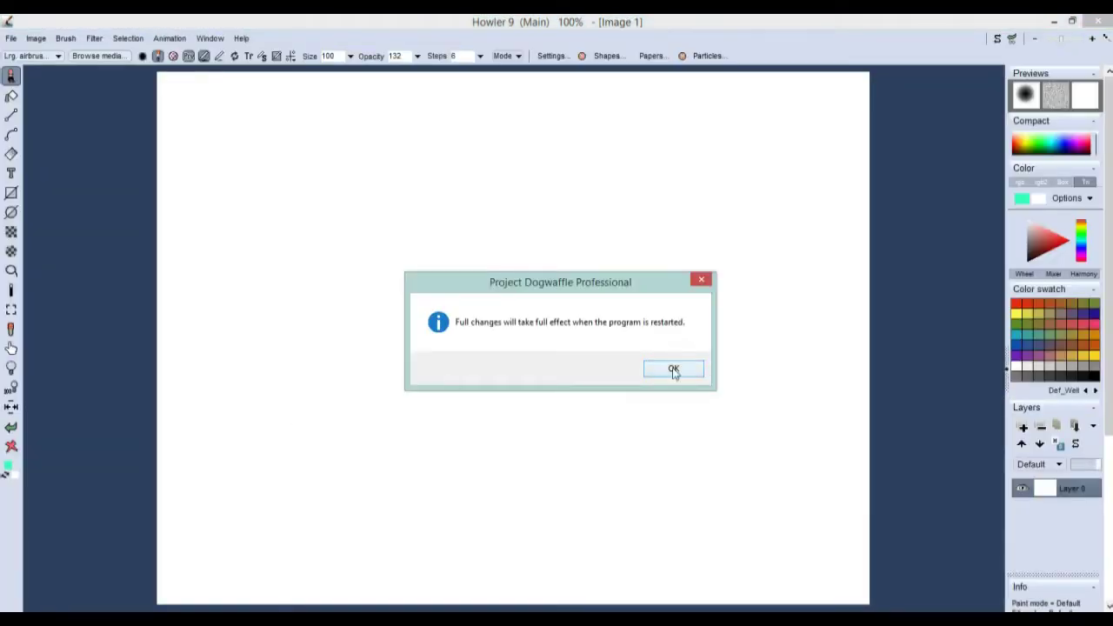
{"action": "left_click", "coordinate": [674, 370]}
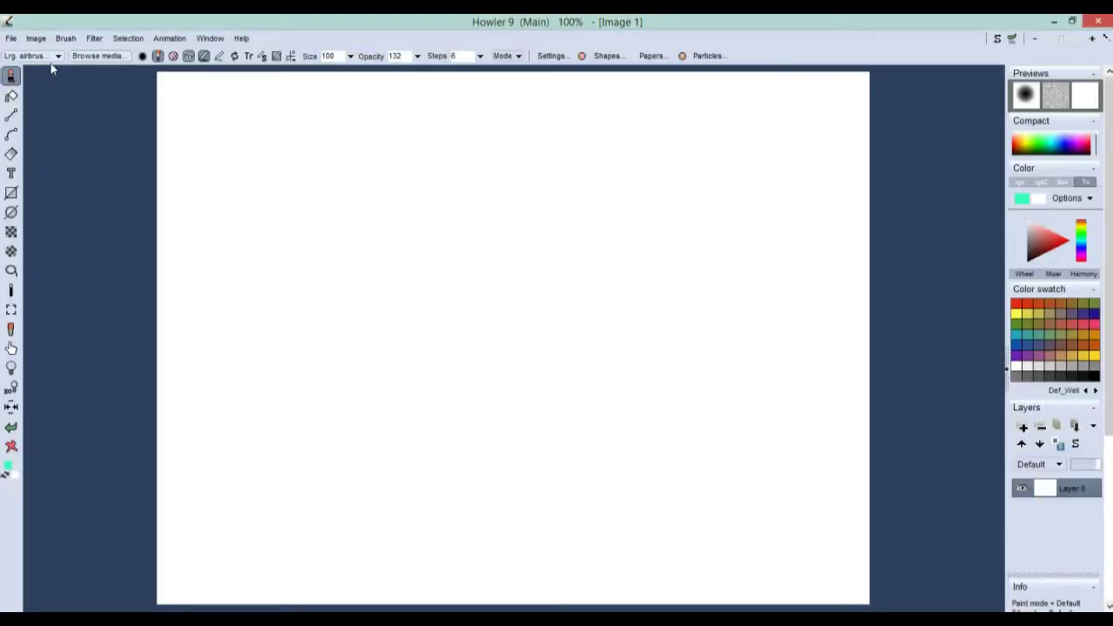
{"action": "left_click", "coordinate": [94, 39]}
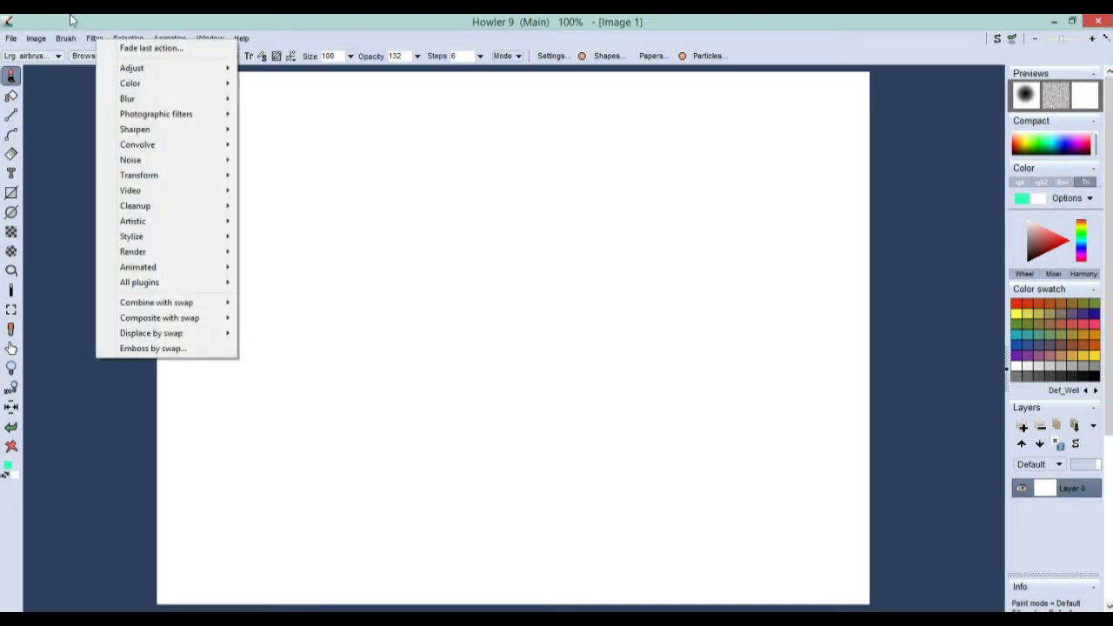
{"action": "left_click", "coordinate": [73, 18]}
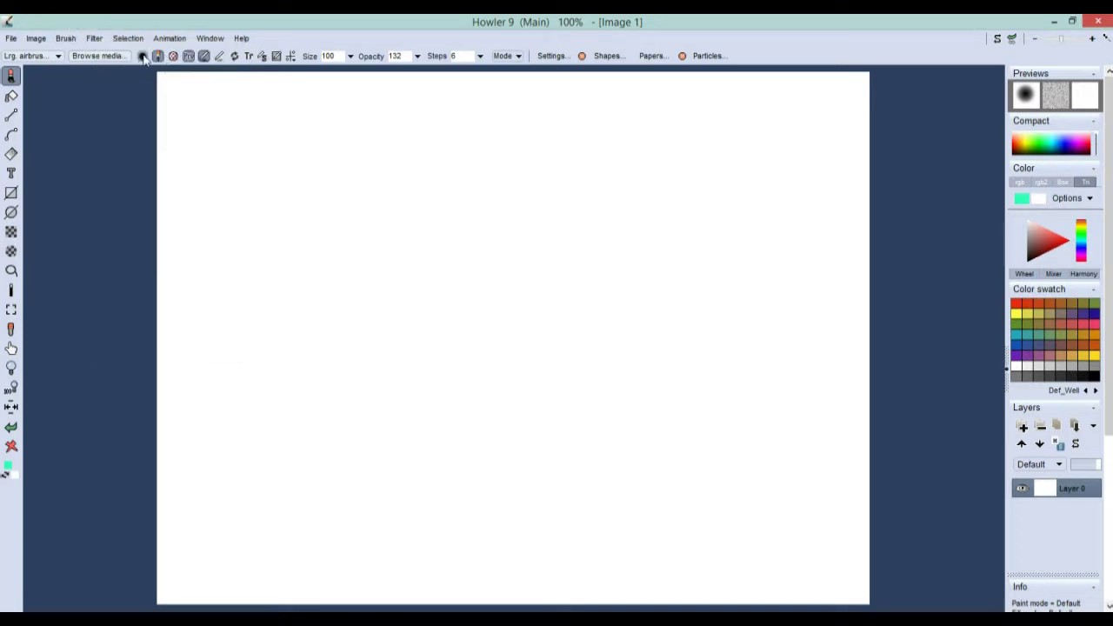
Alternate between the soft round brush and the bristle brush type, ending on the bristle brush.
{"action": "left_click", "coordinate": [142, 57]}
{"action": "left_click", "coordinate": [159, 56]}
{"action": "left_click", "coordinate": [143, 57]}
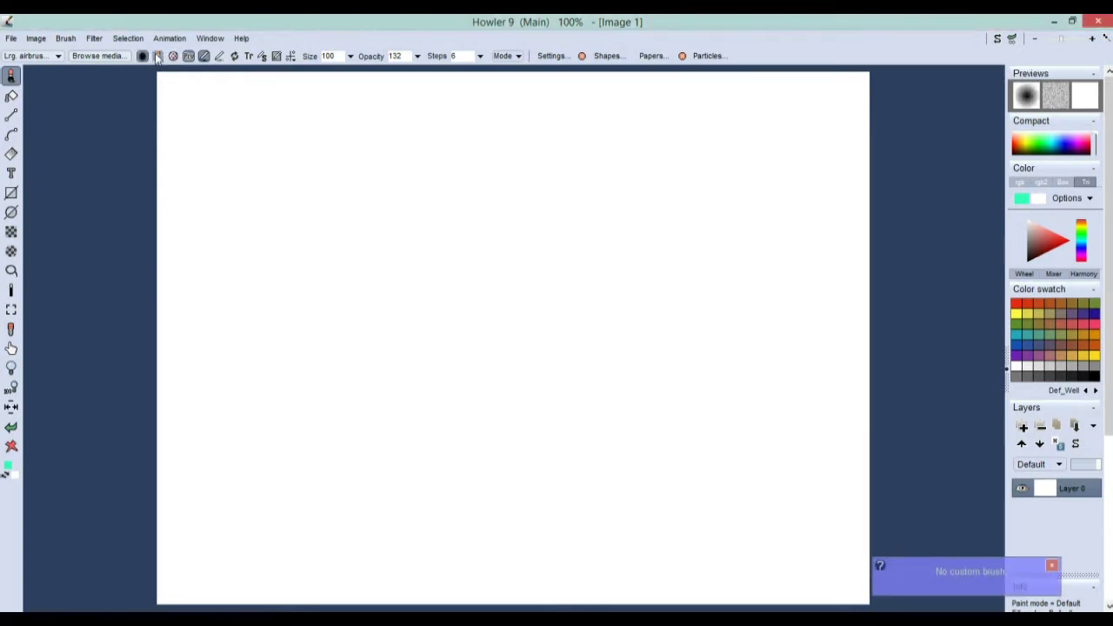
{"action": "left_click", "coordinate": [159, 57]}
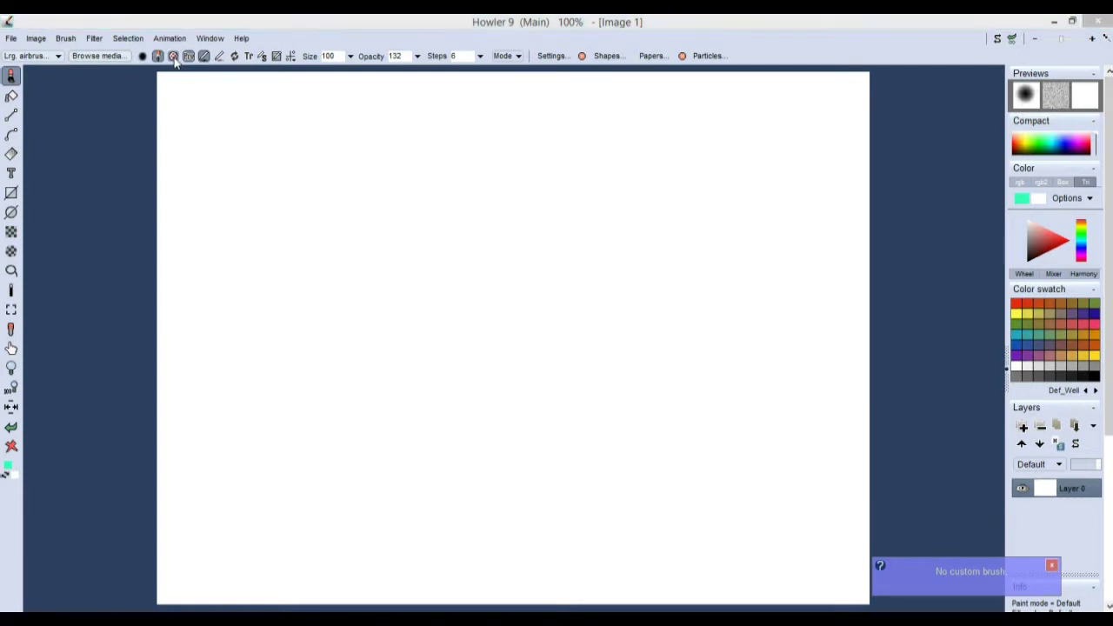
{"action": "left_click", "coordinate": [143, 57]}
{"action": "left_click", "coordinate": [159, 58]}
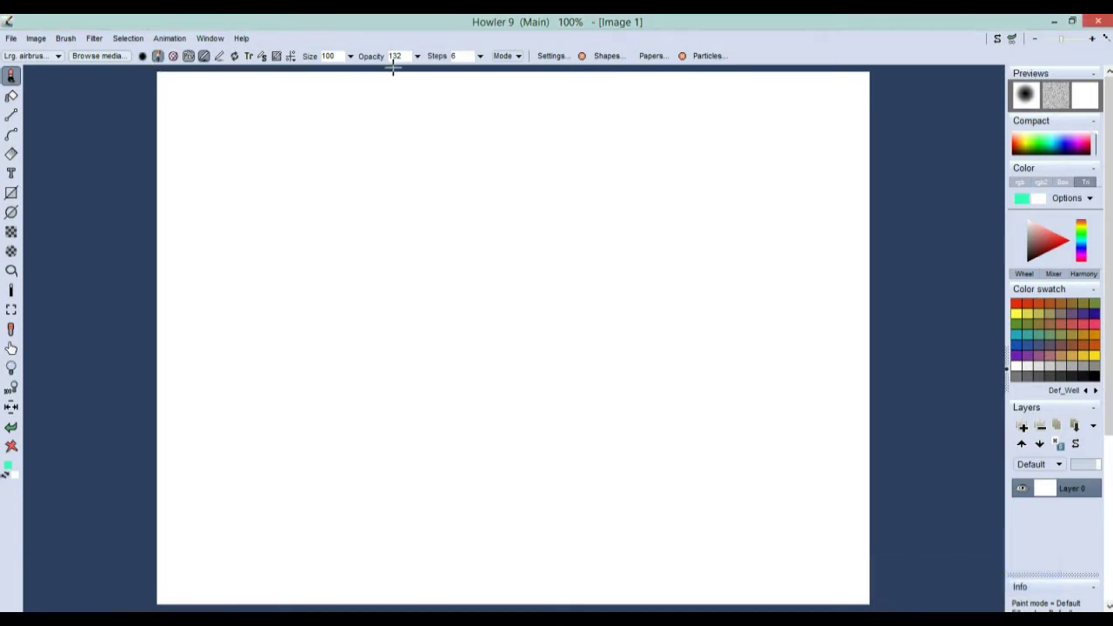
Show the Brush settings panel and place it beside the canvas, next to the tool column.
{"action": "left_click", "coordinate": [551, 58]}
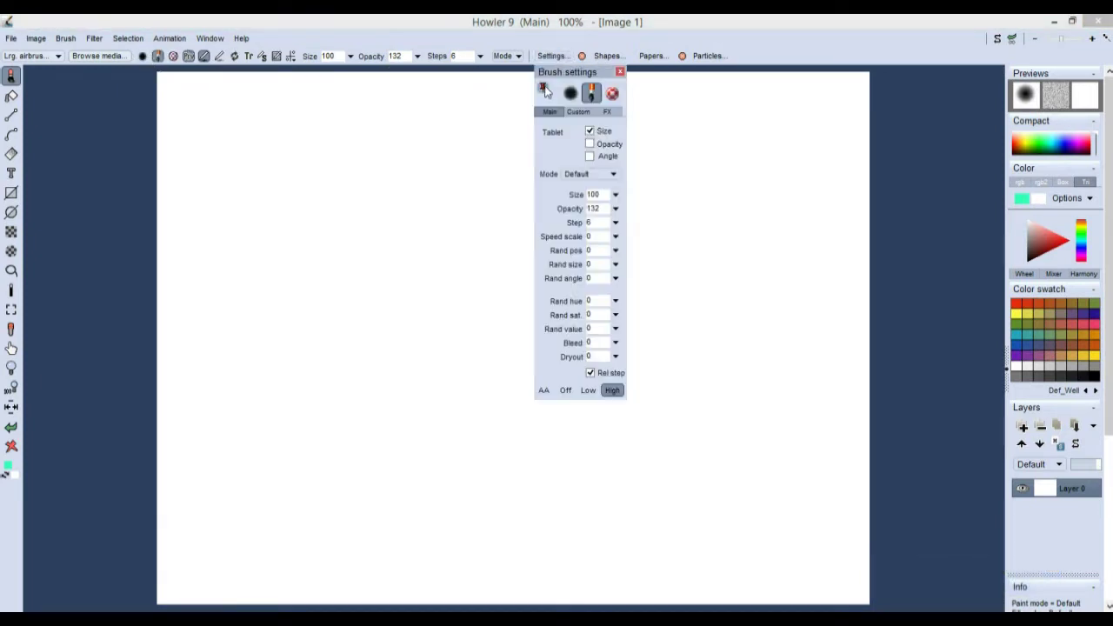
{"action": "left_click_drag", "start_coordinate": [564, 73], "coordinate": [83, 117]}
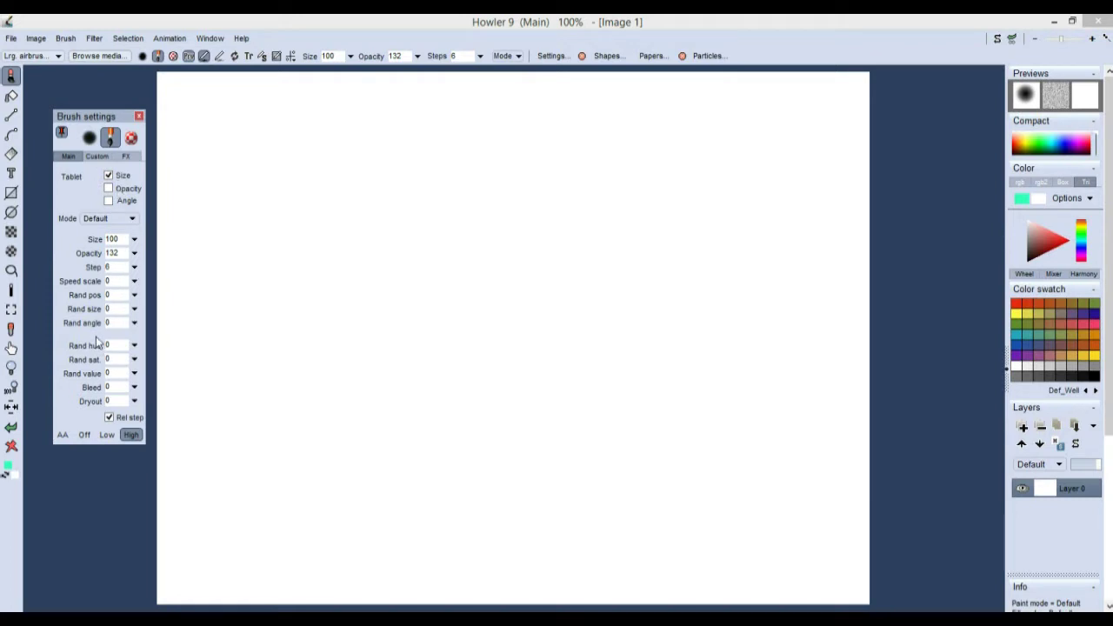
{"action": "left_click", "coordinate": [142, 59]}
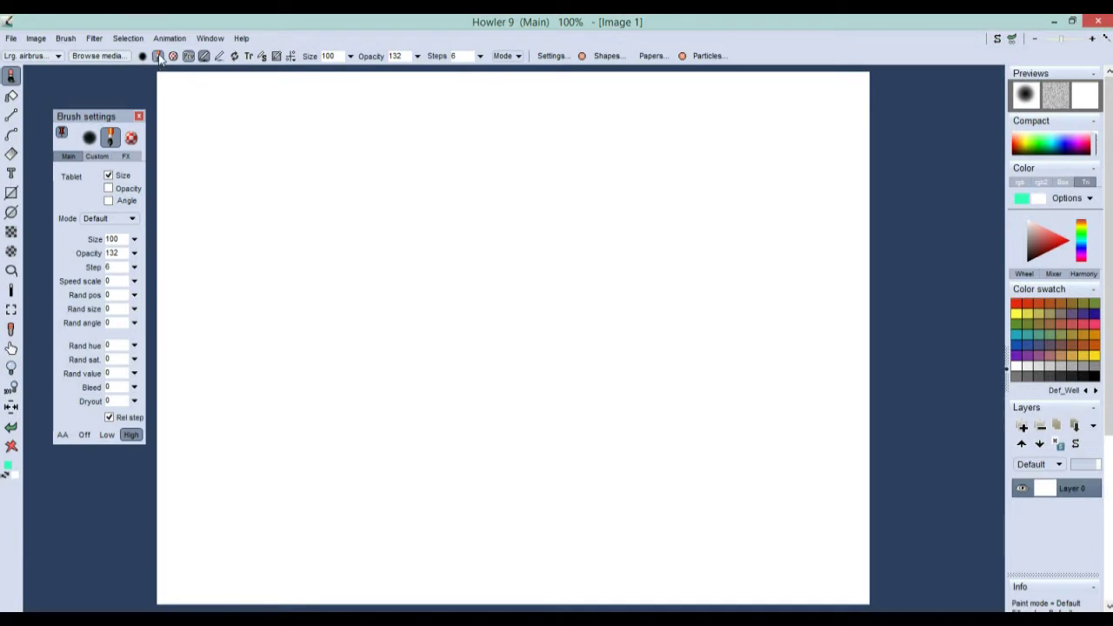
{"action": "left_click", "coordinate": [158, 56]}
{"action": "left_click", "coordinate": [10, 78]}
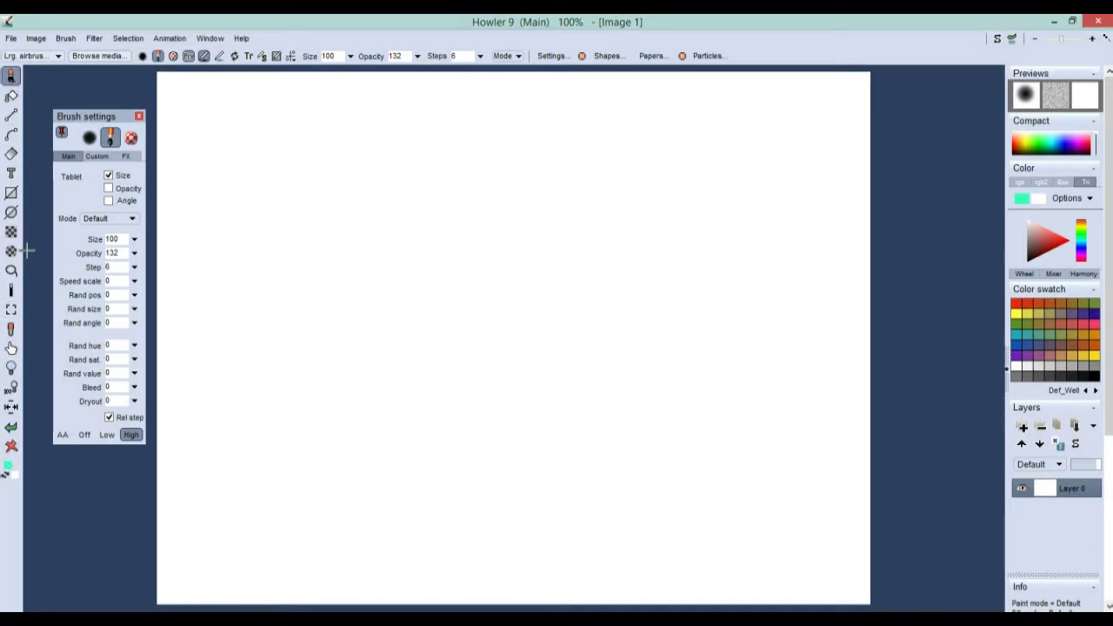
Switch the toolbar to the two-column layout and shift the Brush settings panel slightly away from it.
{"action": "left_click", "coordinate": [209, 40]}
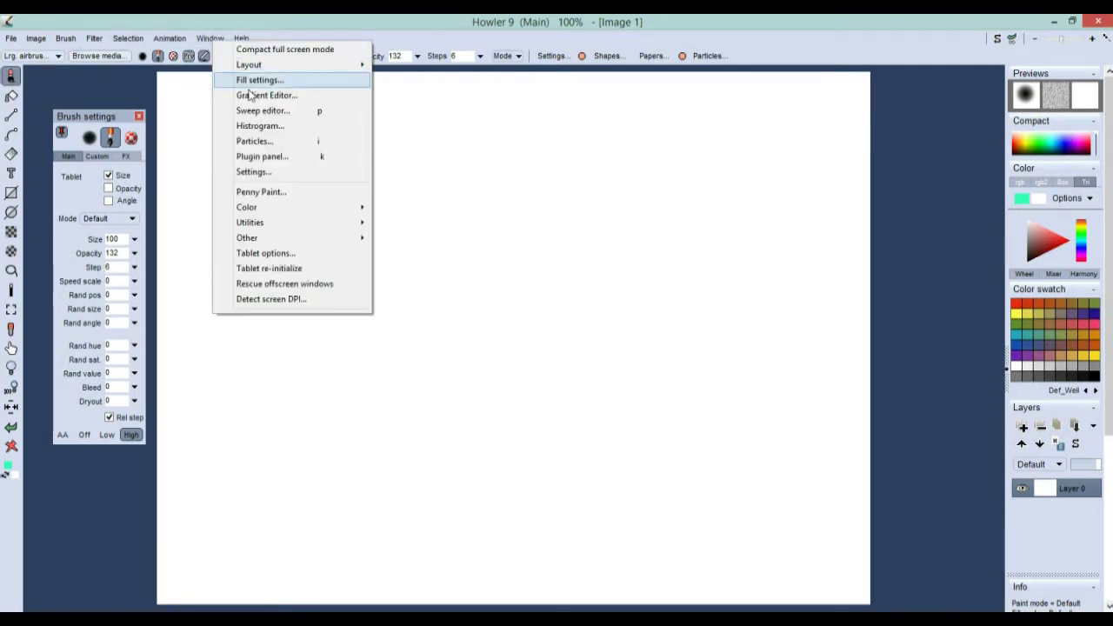
{"action": "mouse_move", "coordinate": [290, 69]}
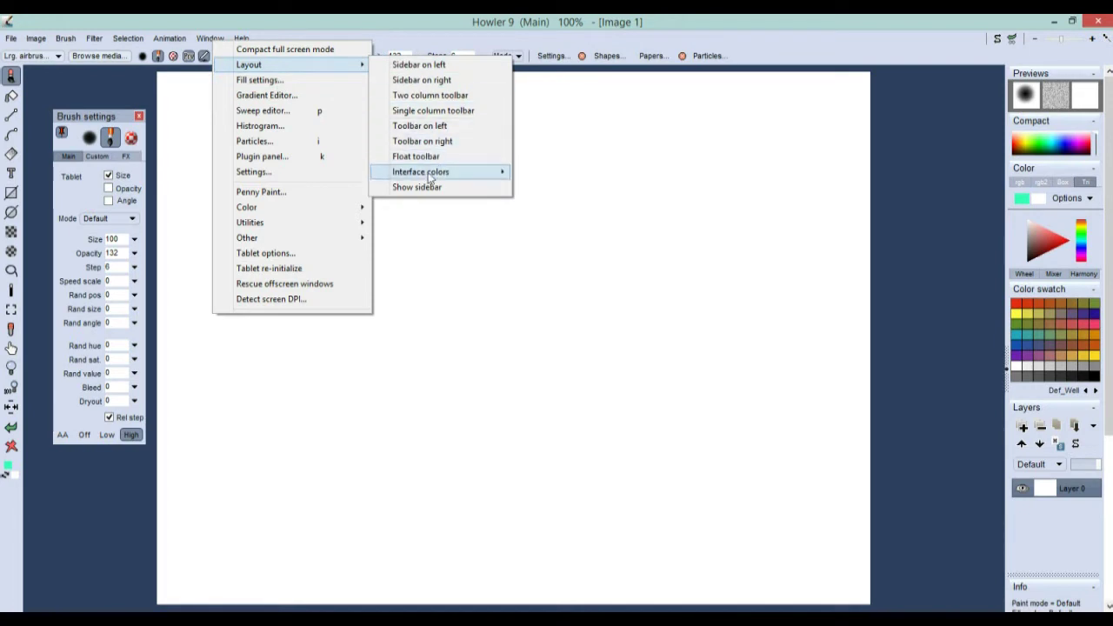
{"action": "left_click", "coordinate": [427, 96]}
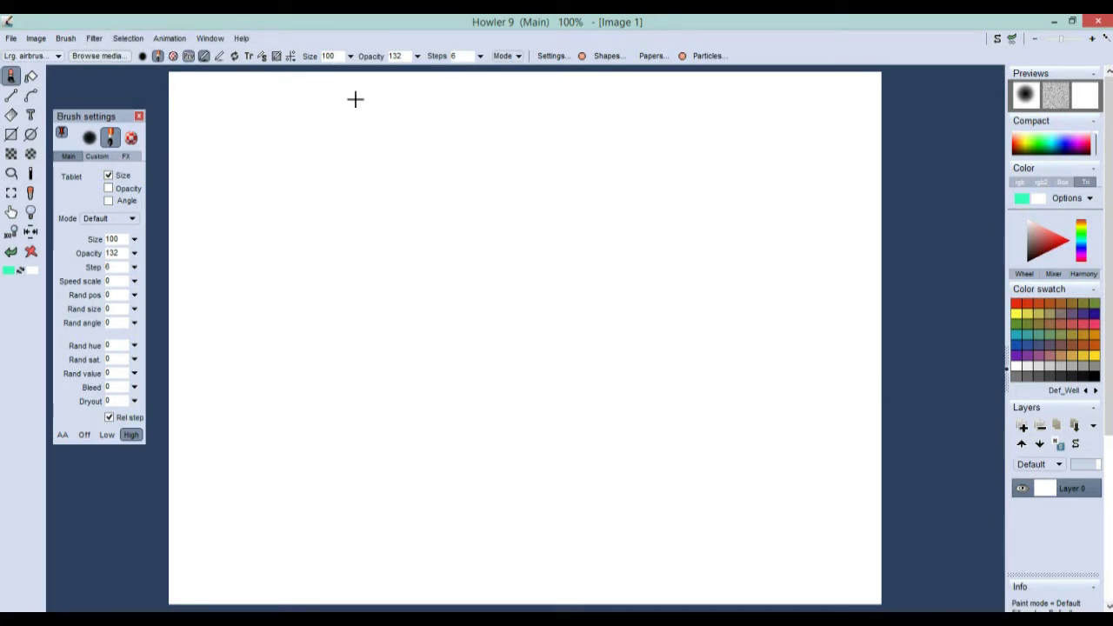
{"action": "mouse_move", "coordinate": [79, 116]}
{"action": "left_mouse_down"}
{"action": "mouse_move", "coordinate": [69, 100]}
{"action": "mouse_move", "coordinate": [87, 101]}
{"action": "left_mouse_up"}
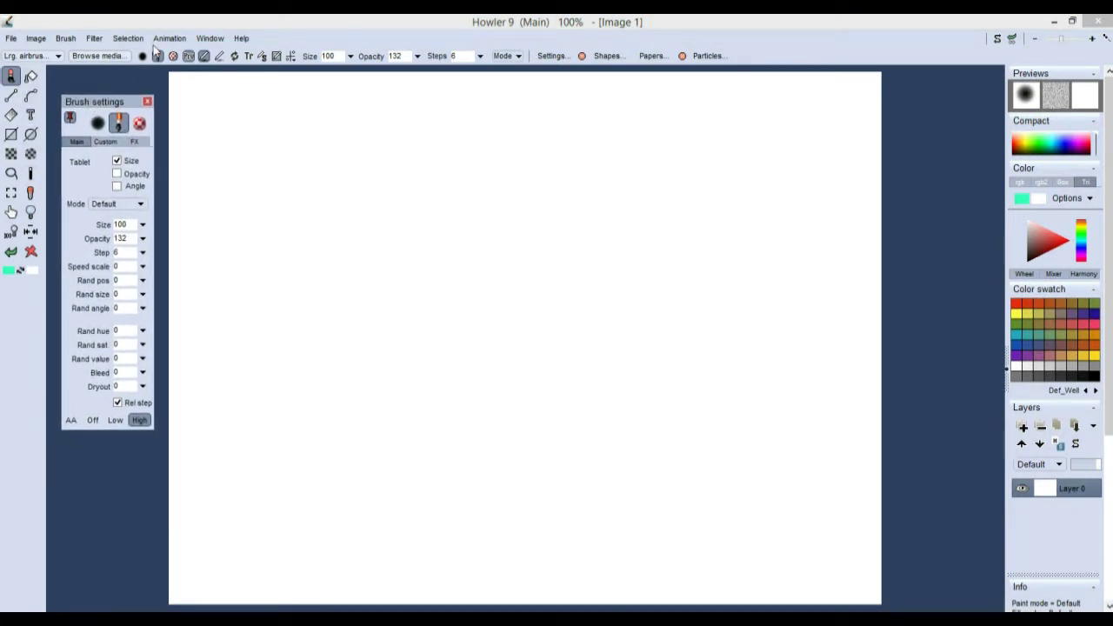
Restore the single-column toolbar layout and nudge the Brush settings panel back beside it.
{"action": "left_click", "coordinate": [210, 39]}
{"action": "mouse_move", "coordinate": [333, 62]}
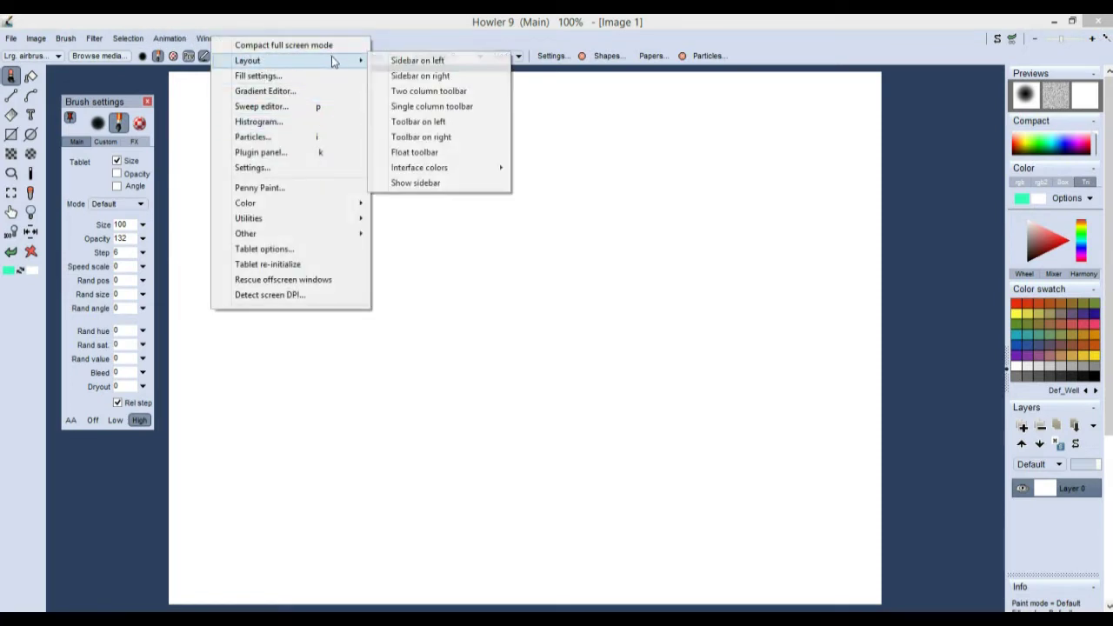
{"action": "left_click", "coordinate": [426, 107]}
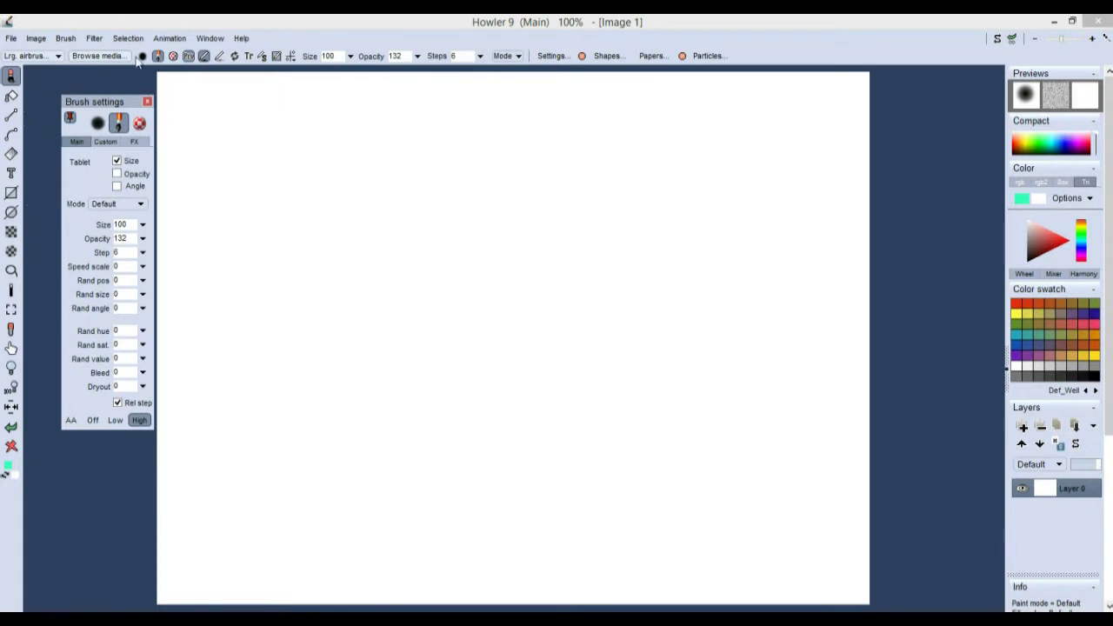
{"action": "left_click_drag", "start_coordinate": [131, 103], "coordinate": [119, 101]}
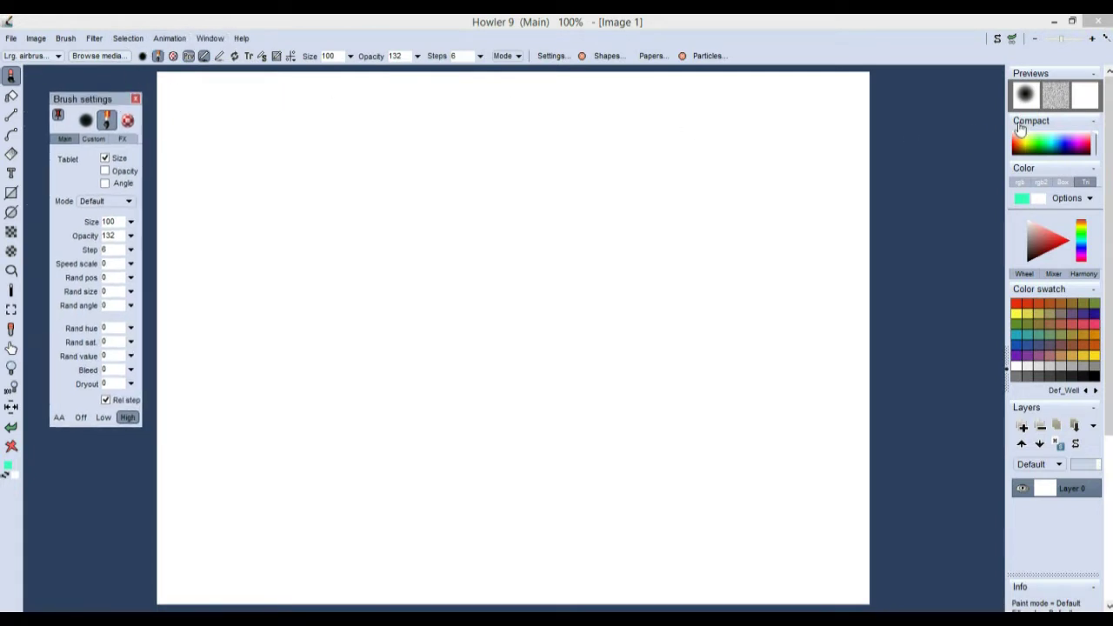
Pick blue as the primary color from the Compact color spectrum.
{"action": "left_click", "coordinate": [1064, 140]}
{"action": "left_click", "coordinate": [1058, 141]}
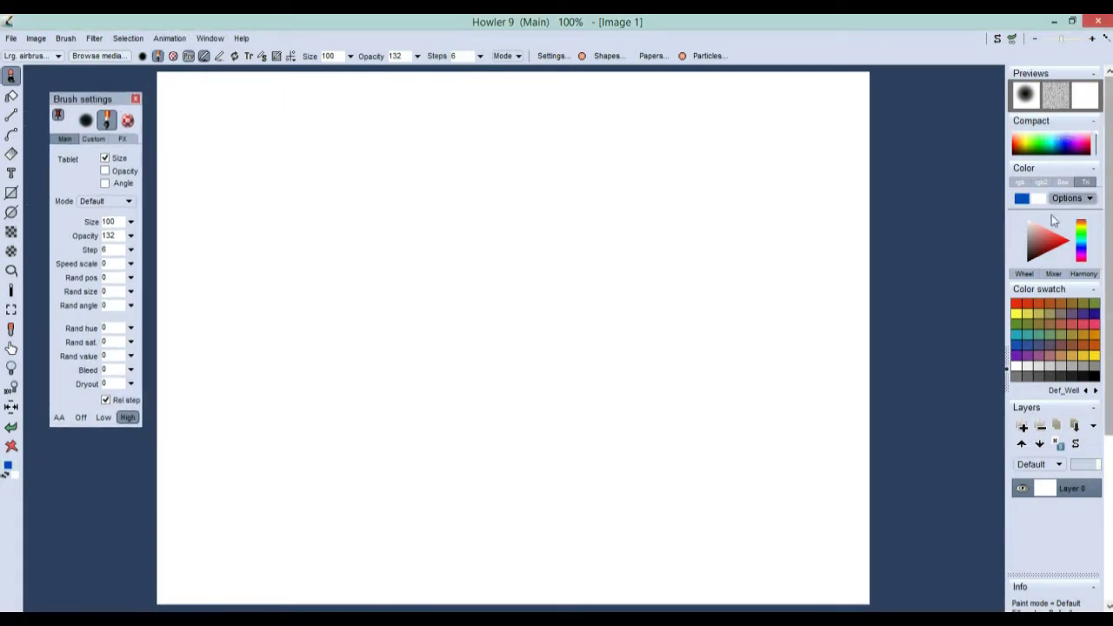
{"action": "mouse_move", "coordinate": [1108, 407]}
{"action": "left_mouse_down"}
{"action": "mouse_move", "coordinate": [1107, 485]}
{"action": "mouse_move", "coordinate": [1110, 396]}
{"action": "left_mouse_up"}
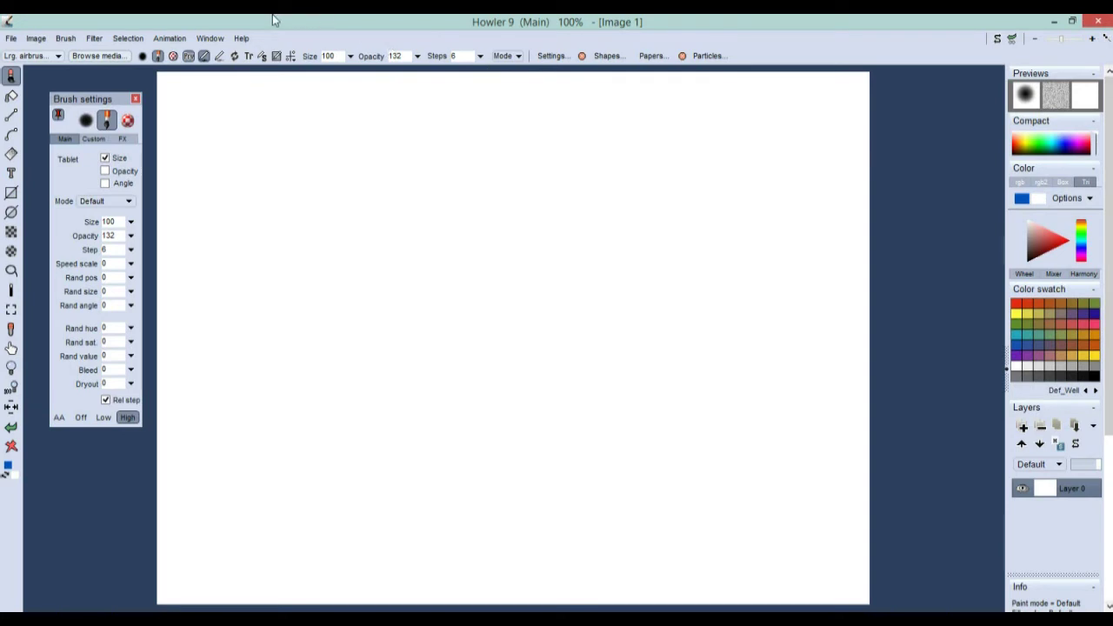
Apply the Sidebar on left layout and relocate the Brush settings panel over the canvas so it no longer covers the sidebar.
{"action": "left_click", "coordinate": [210, 38]}
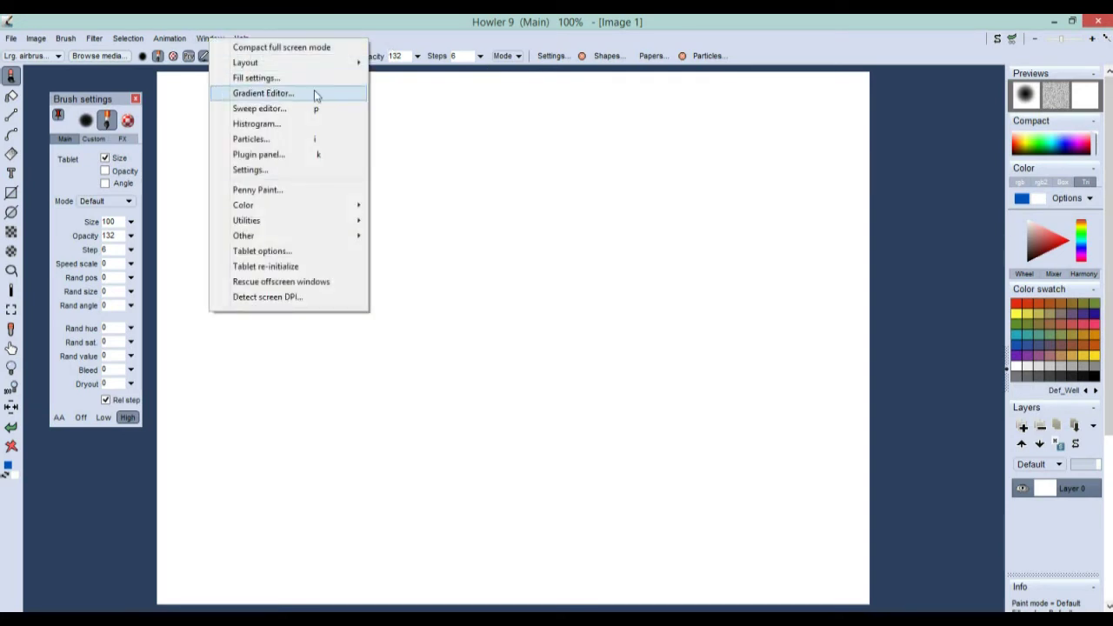
{"action": "mouse_move", "coordinate": [321, 66]}
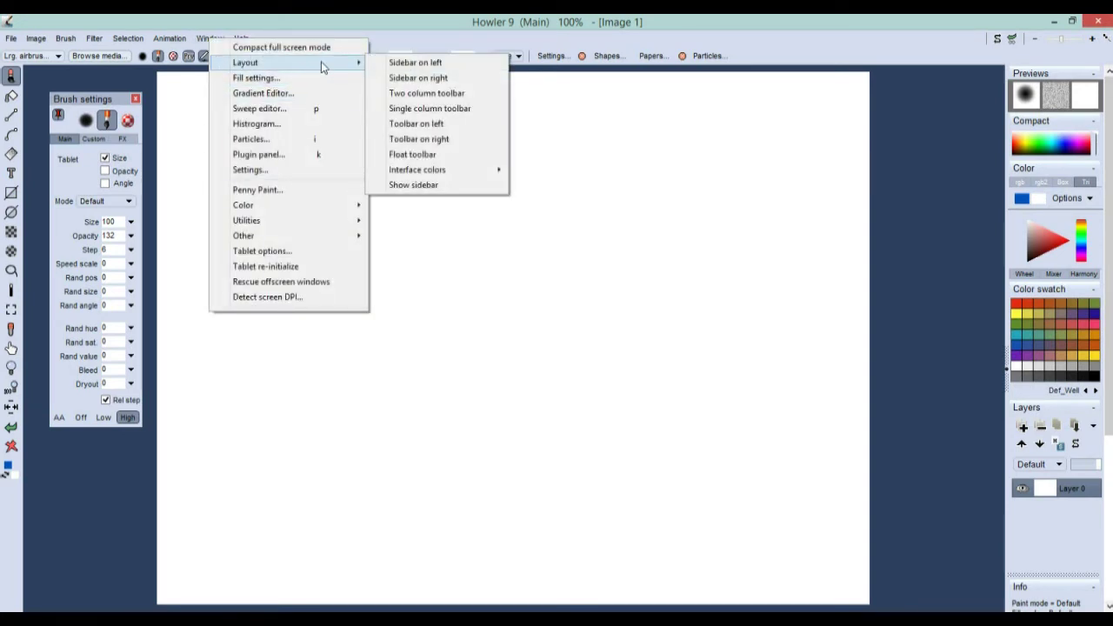
{"action": "left_click", "coordinate": [421, 63]}
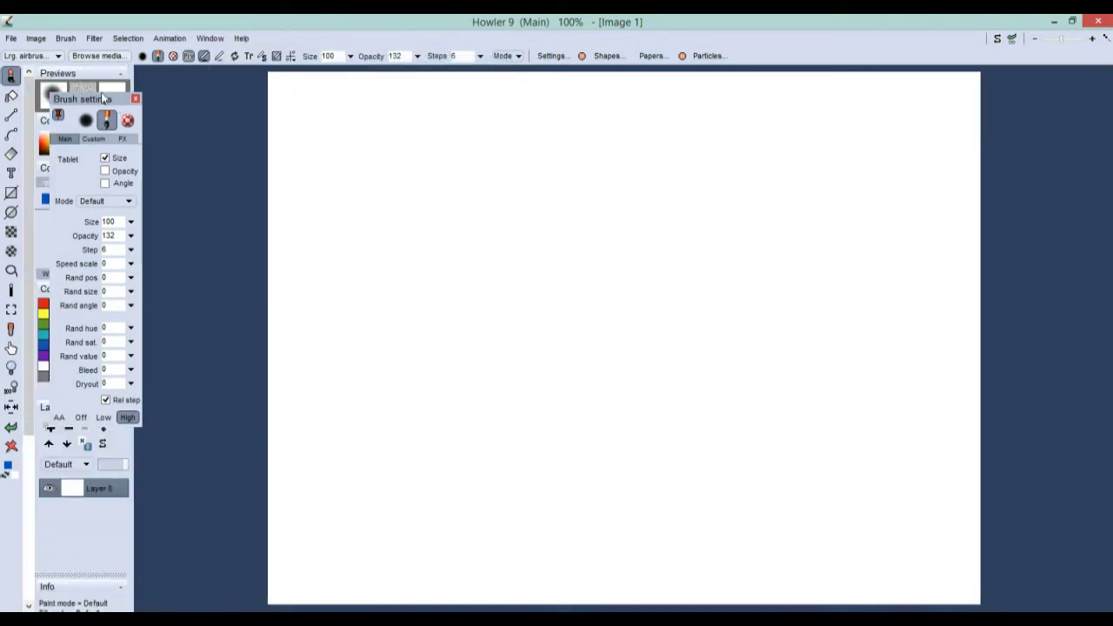
{"action": "left_click_drag", "start_coordinate": [103, 99], "coordinate": [590, 131]}
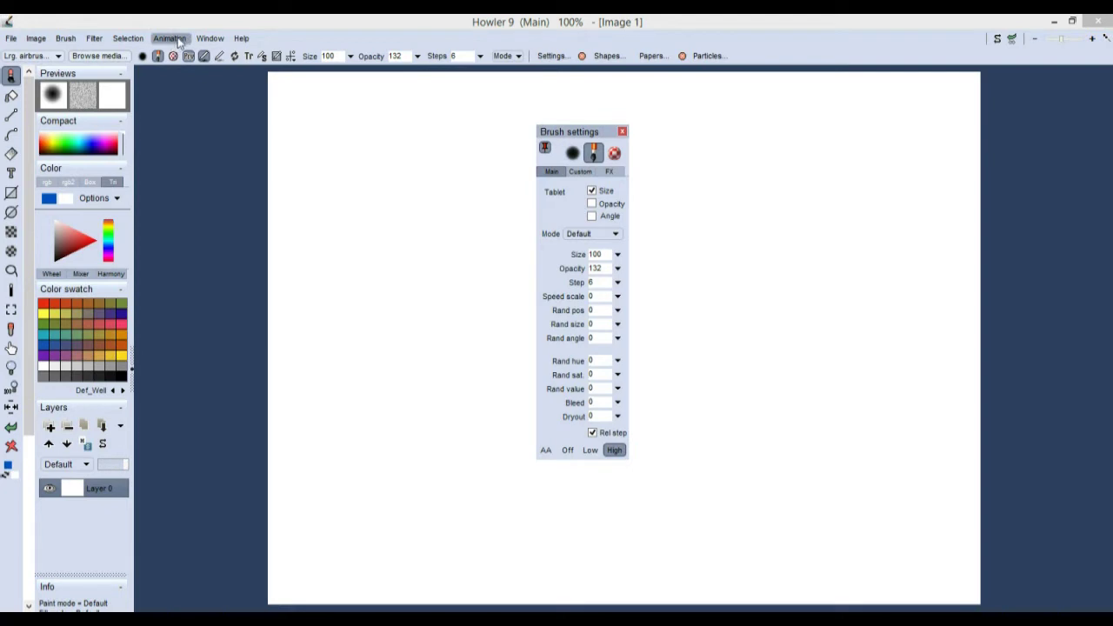
Apply the Sidebar on right layout and place the Brush settings panel over the canvas edge nearest the tools.
{"action": "left_click", "coordinate": [209, 39]}
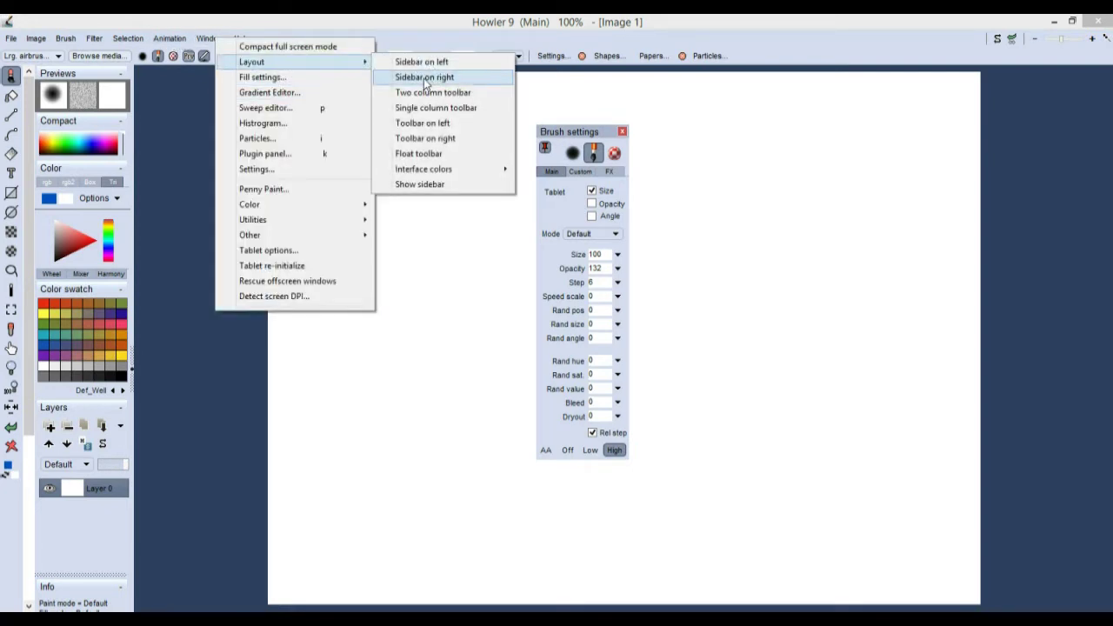
{"action": "left_click", "coordinate": [426, 80]}
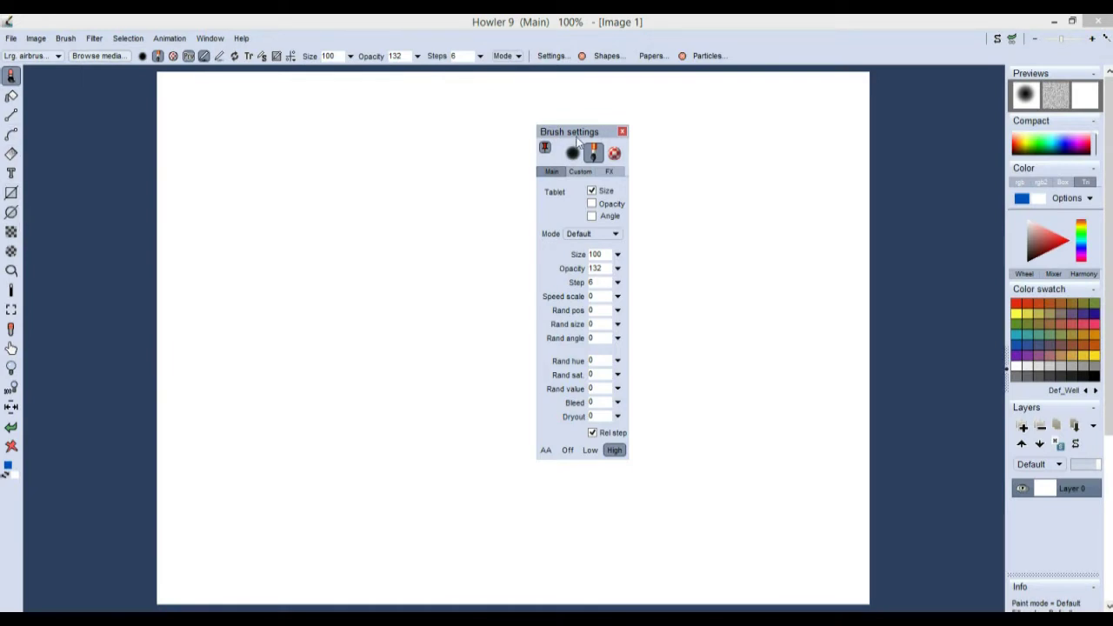
{"action": "mouse_move", "coordinate": [572, 138]}
{"action": "left_mouse_down"}
{"action": "mouse_move", "coordinate": [140, 165]}
{"action": "mouse_move", "coordinate": [114, 194]}
{"action": "mouse_move", "coordinate": [134, 197]}
{"action": "left_mouse_up"}
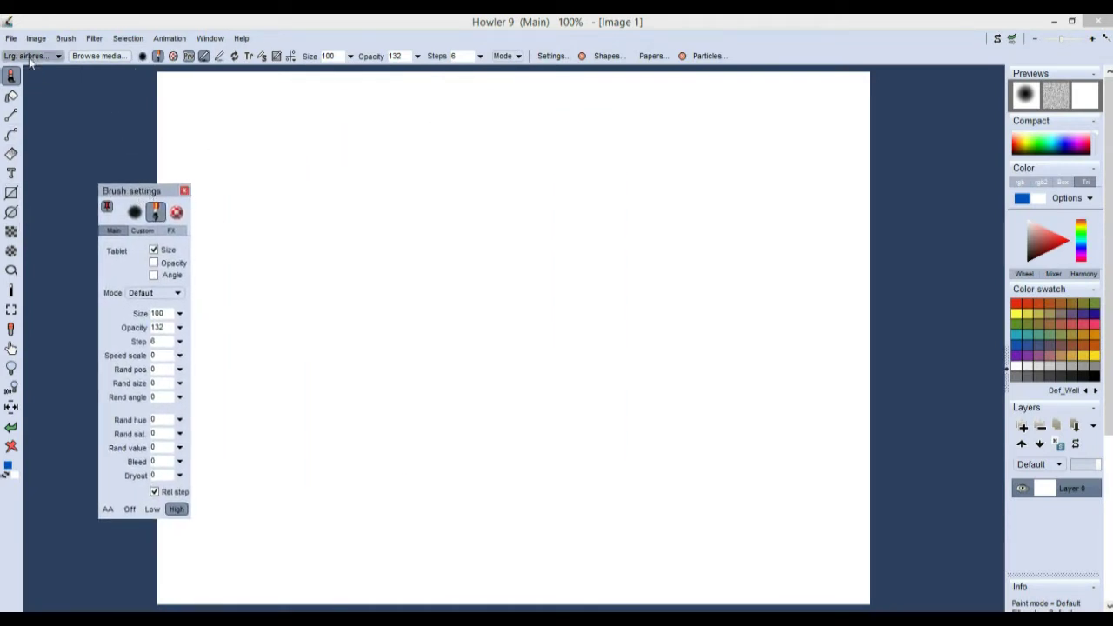
{"action": "left_click_drag", "start_coordinate": [131, 193], "coordinate": [201, 162]}
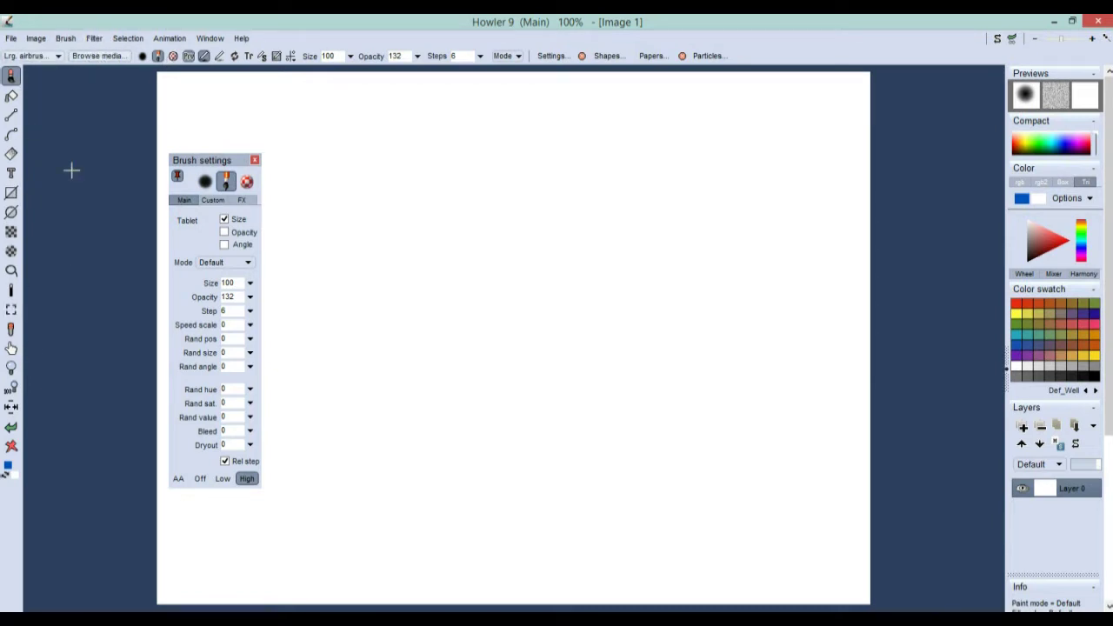
Go through the fill, line, curve, shape and text tools to examine each one's options, and return to the brush tool.
{"action": "left_click", "coordinate": [12, 97]}
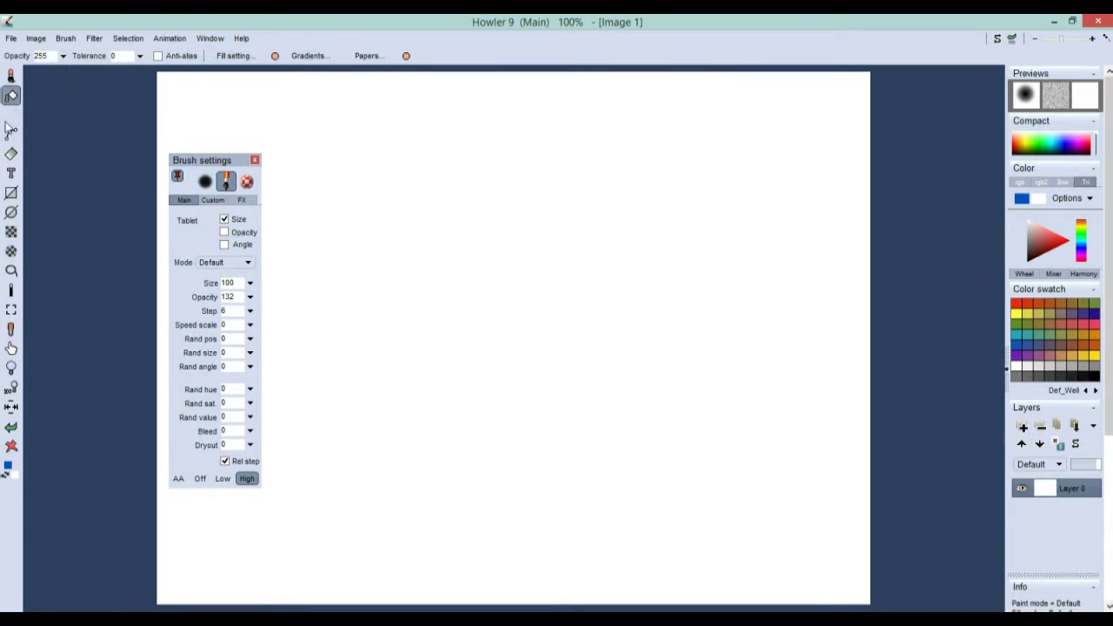
{"action": "left_click", "coordinate": [11, 115]}
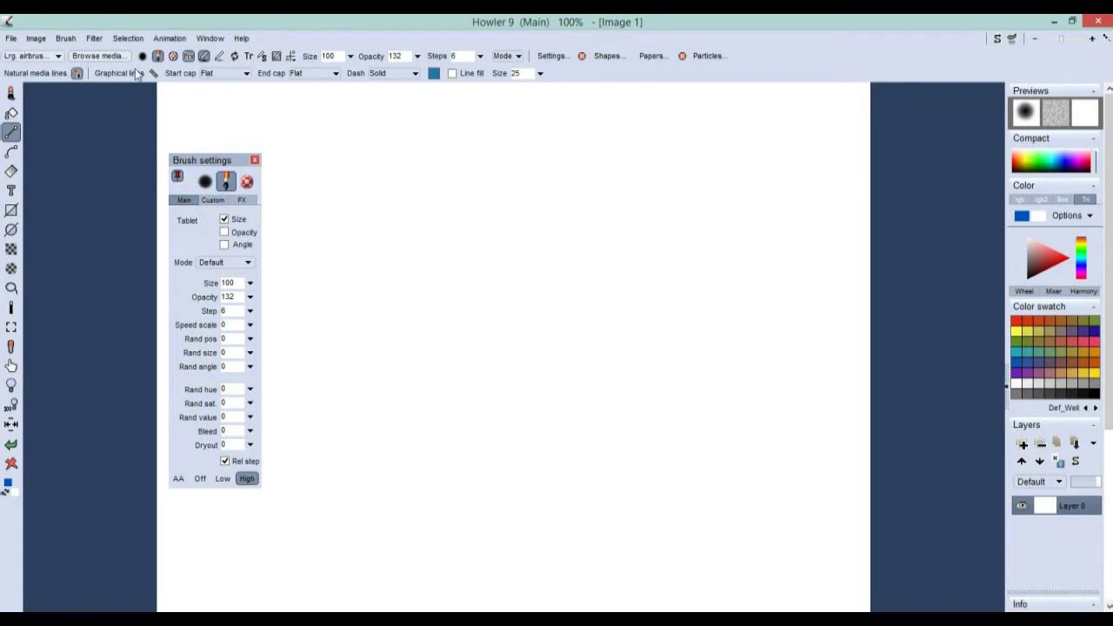
{"action": "left_click", "coordinate": [11, 151]}
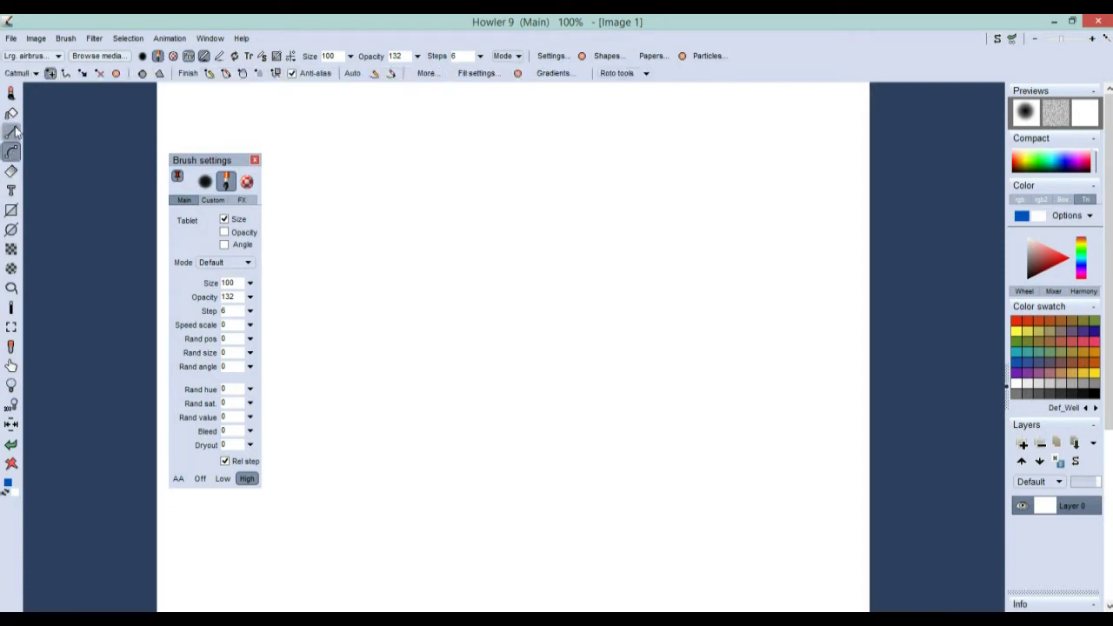
{"action": "left_click", "coordinate": [11, 171]}
{"action": "left_click", "coordinate": [11, 194]}
{"action": "left_click", "coordinate": [11, 188]}
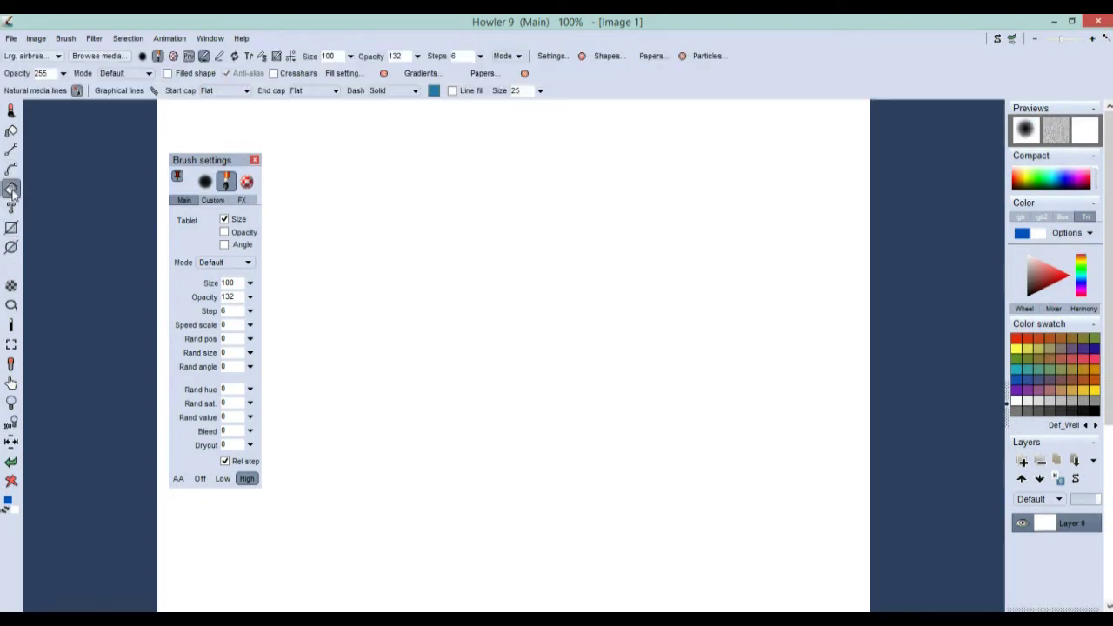
{"action": "left_click", "coordinate": [11, 173]}
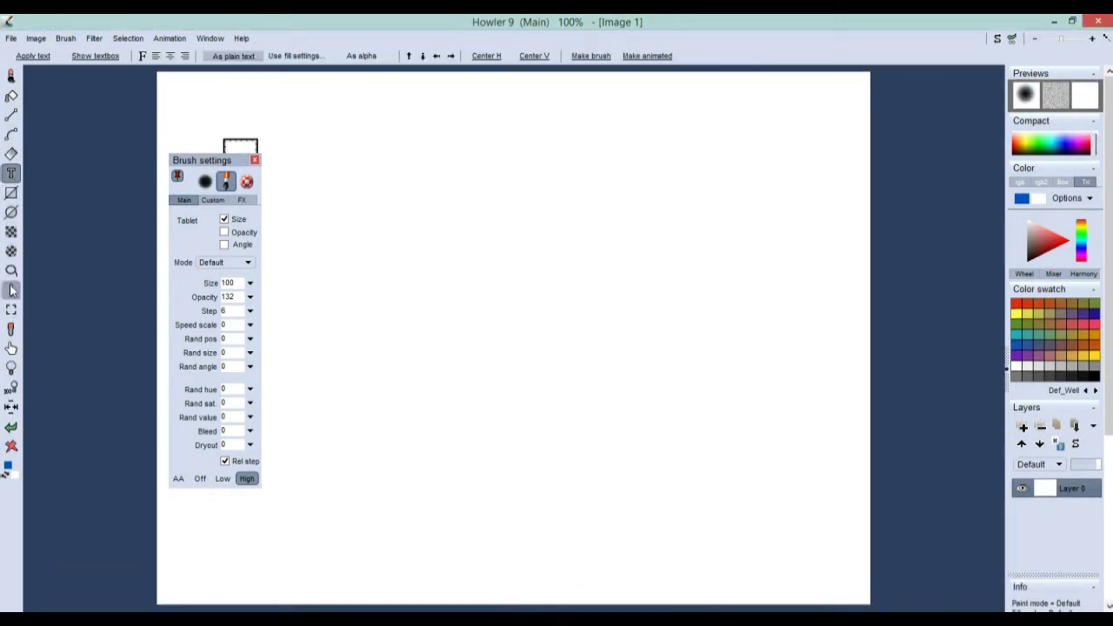
{"action": "left_click", "coordinate": [11, 292]}
{"action": "left_click", "coordinate": [11, 77]}
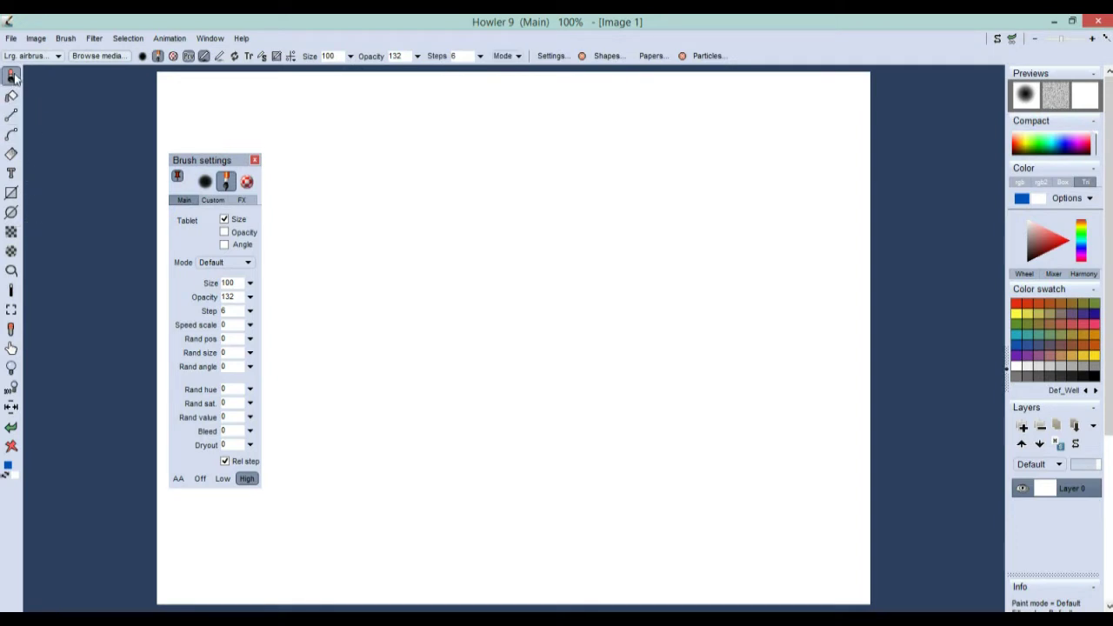
Examine the brush media categories, including the Simple and Pen presets, from both the brush tool and the media selector.
{"action": "right_click", "coordinate": [11, 77]}
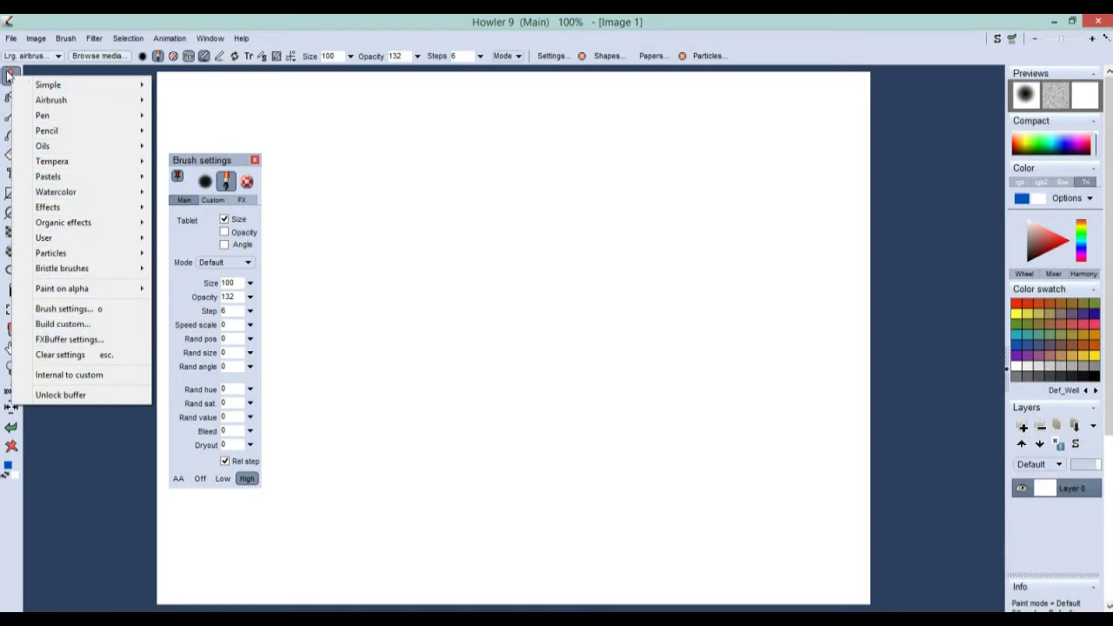
{"action": "left_click", "coordinate": [9, 76]}
{"action": "right_click", "coordinate": [11, 77]}
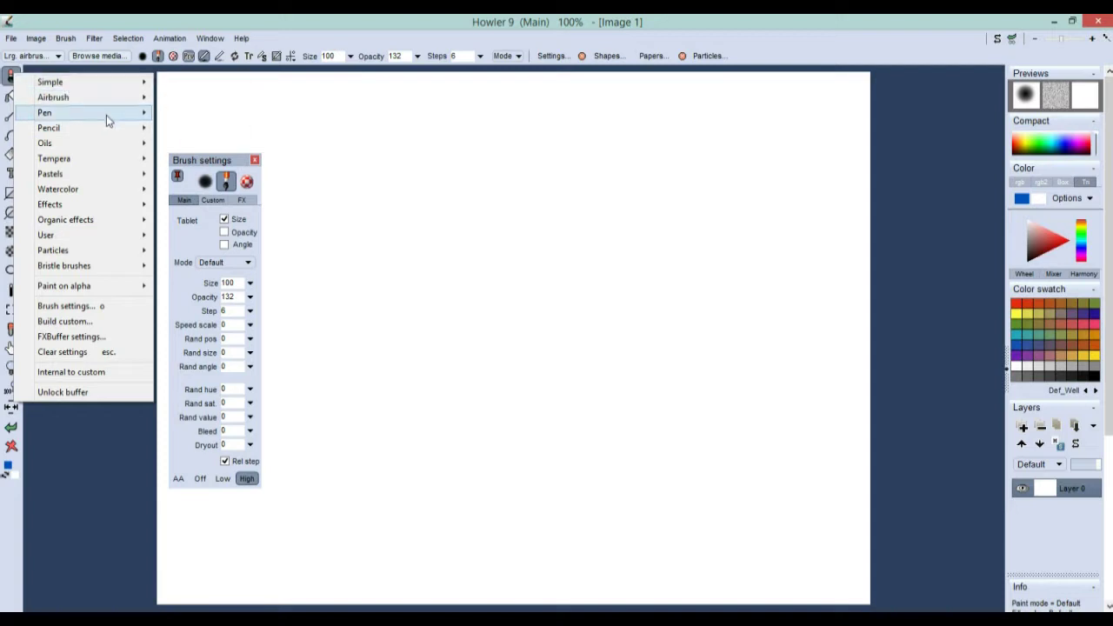
{"action": "mouse_move", "coordinate": [127, 106]}
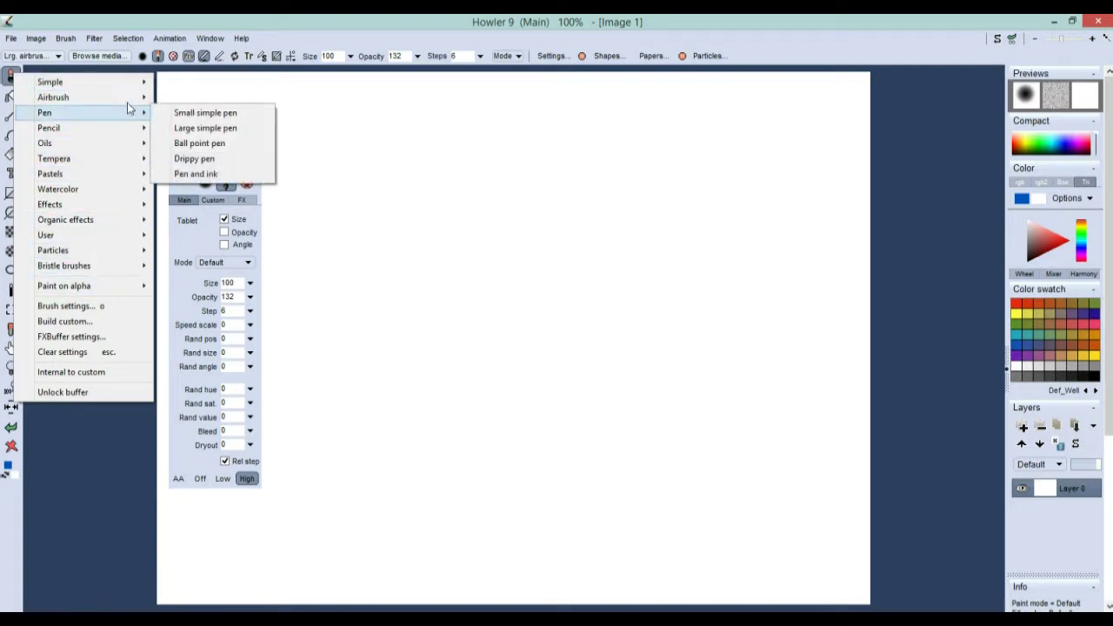
{"action": "left_click", "coordinate": [86, 20]}
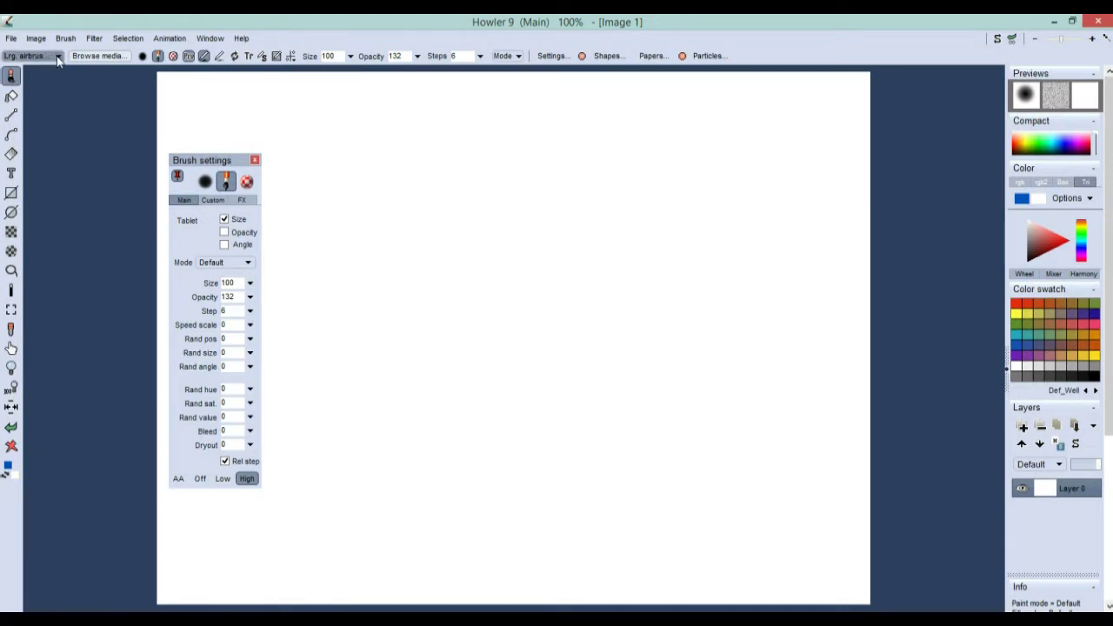
{"action": "left_click", "coordinate": [58, 56]}
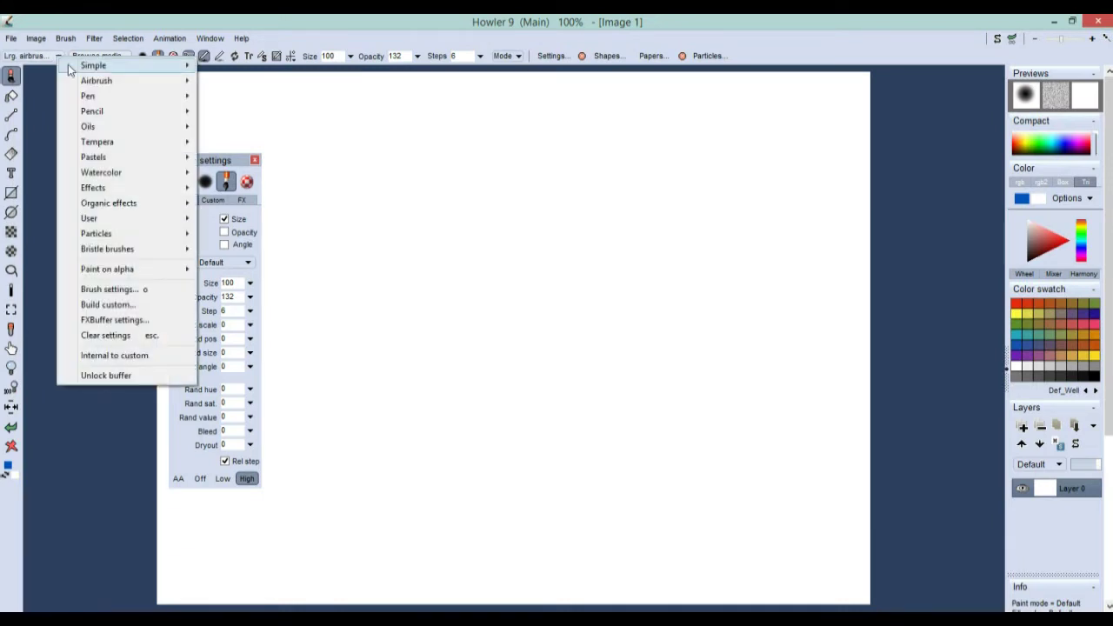
{"action": "left_click", "coordinate": [11, 75]}
{"action": "left_click", "coordinate": [11, 76]}
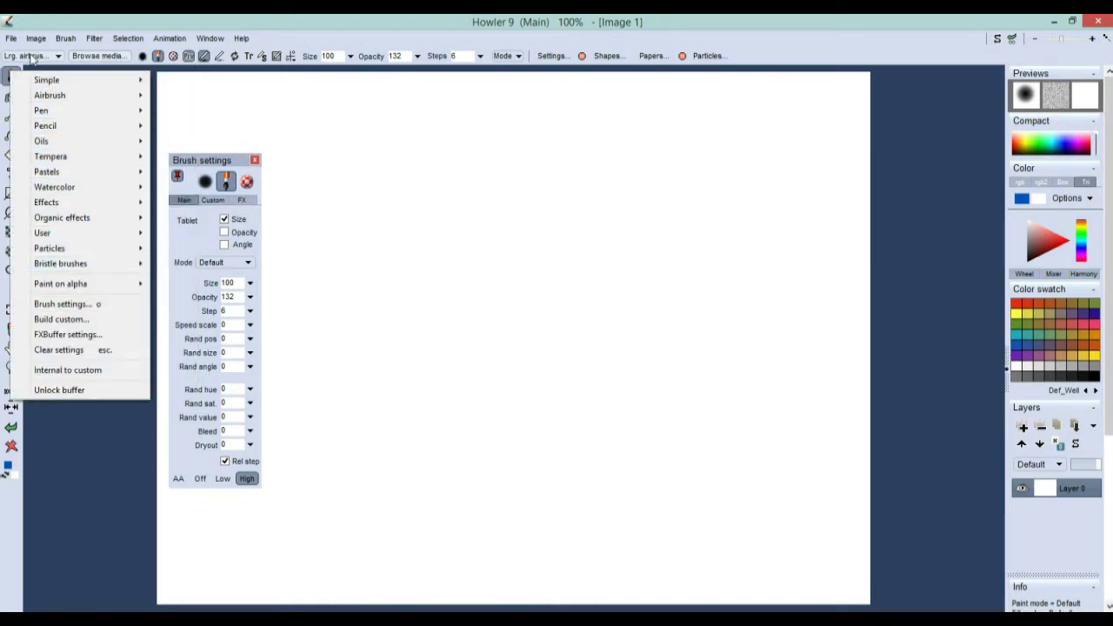
{"action": "left_click", "coordinate": [40, 57]}
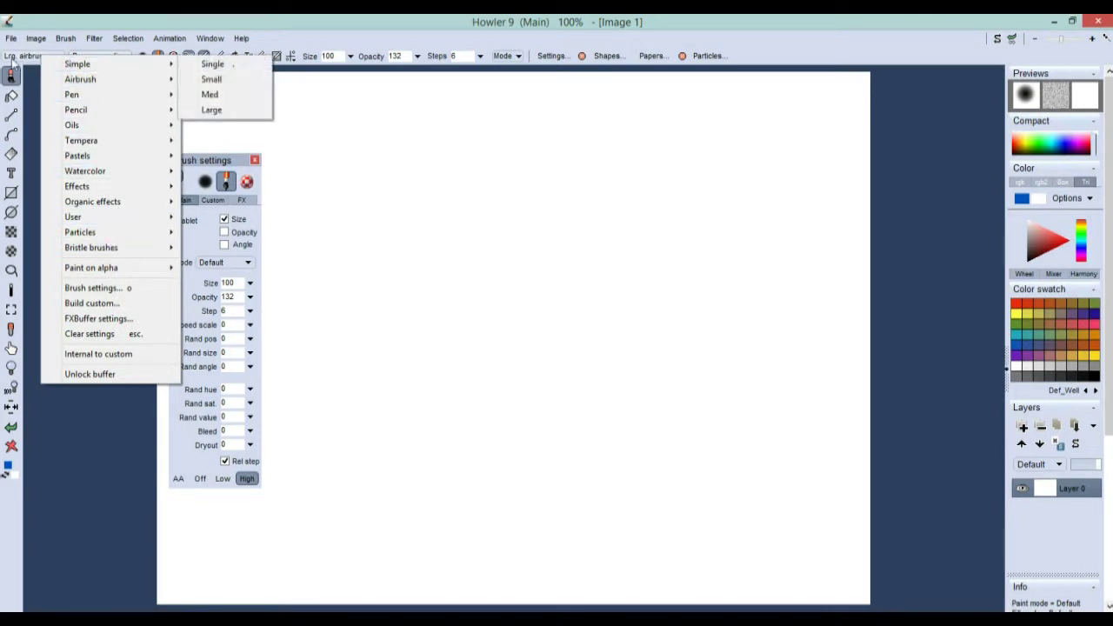
{"action": "left_click", "coordinate": [23, 55]}
{"action": "left_click", "coordinate": [76, 17]}
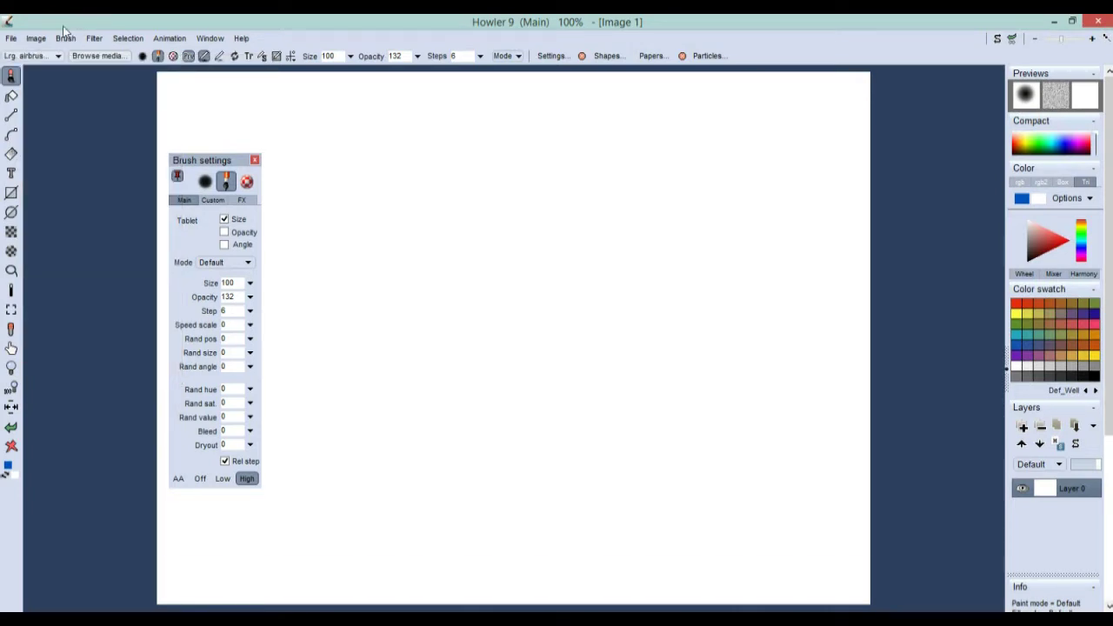
Choose the Airbrush 75 preset from the Airbrush media category.
{"action": "left_click", "coordinate": [50, 60]}
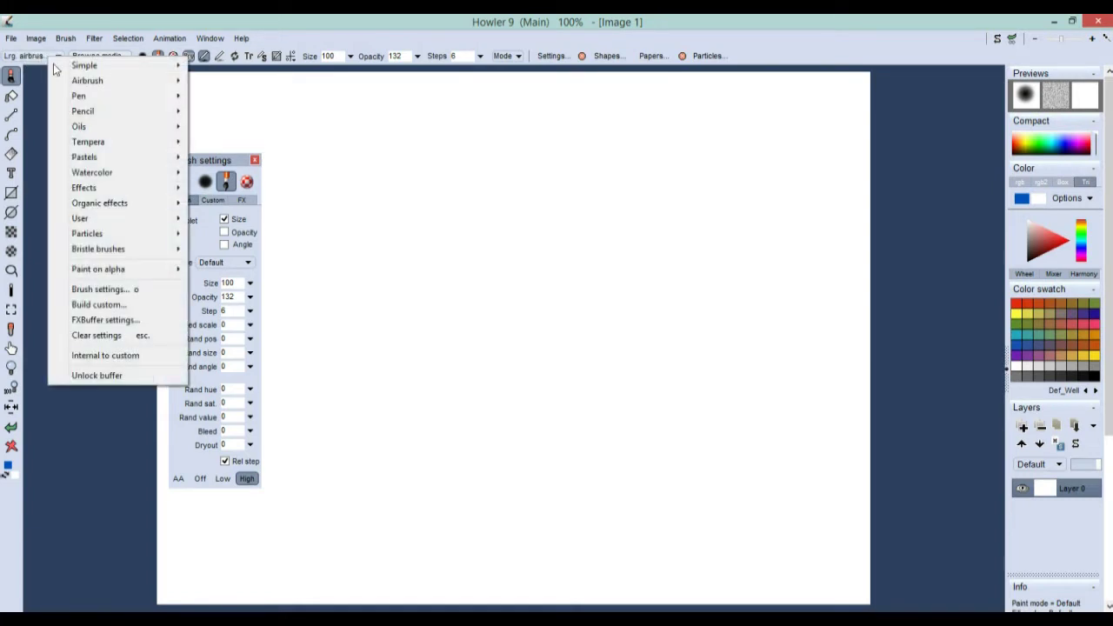
{"action": "mouse_move", "coordinate": [128, 69]}
{"action": "mouse_move", "coordinate": [184, 80]}
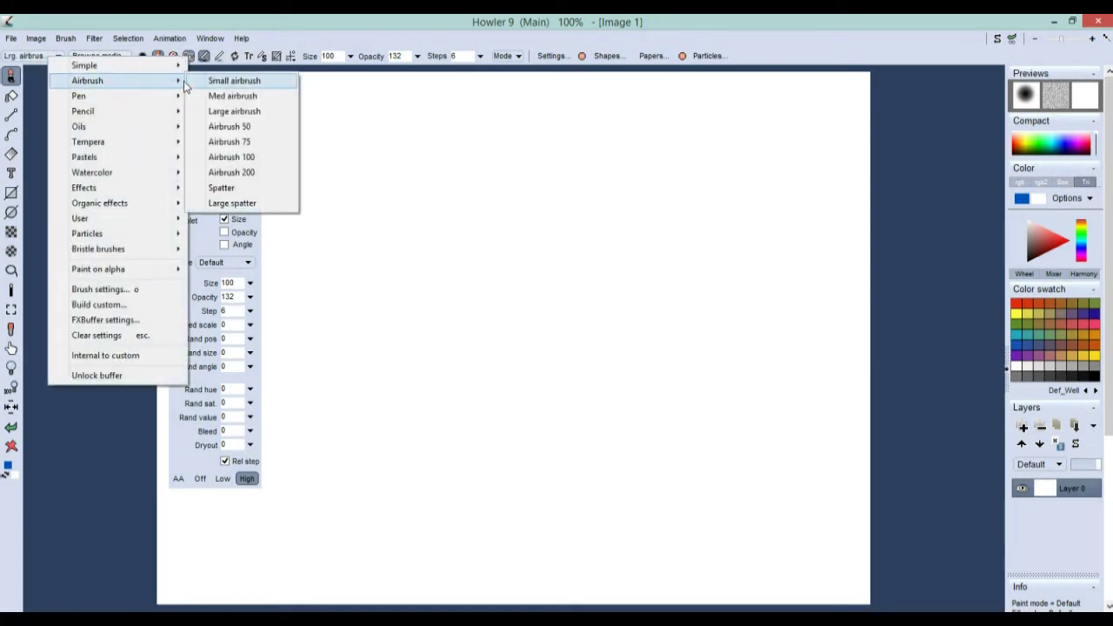
{"action": "left_click", "coordinate": [239, 144]}
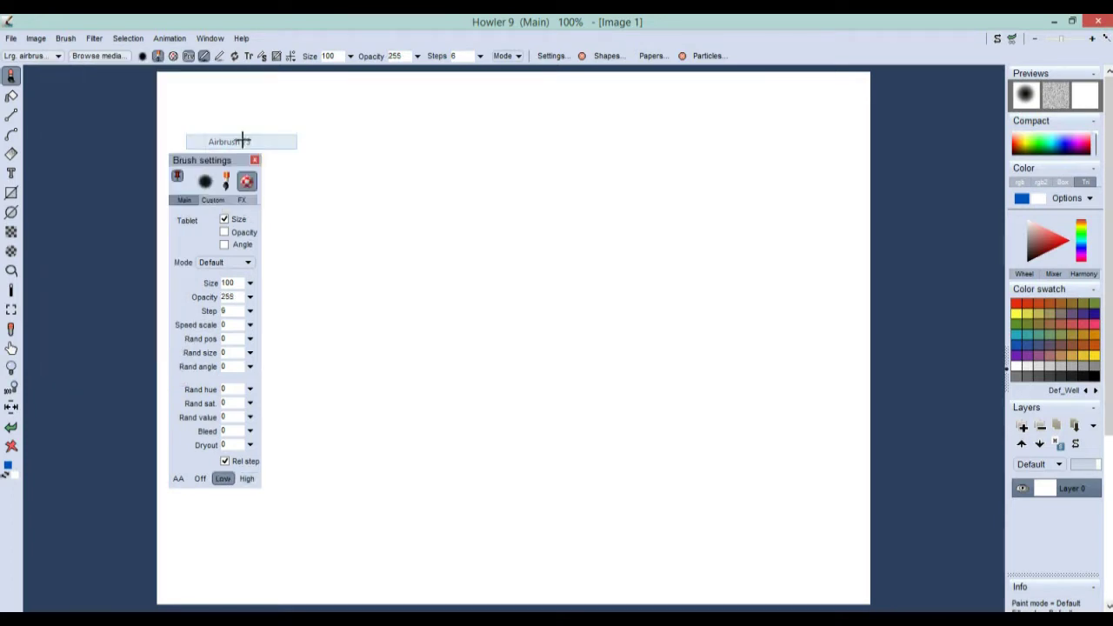
Try the three brush modes and paint a thick looping stroke across the canvas in the soft round-dot mode.
{"action": "left_click", "coordinate": [158, 56]}
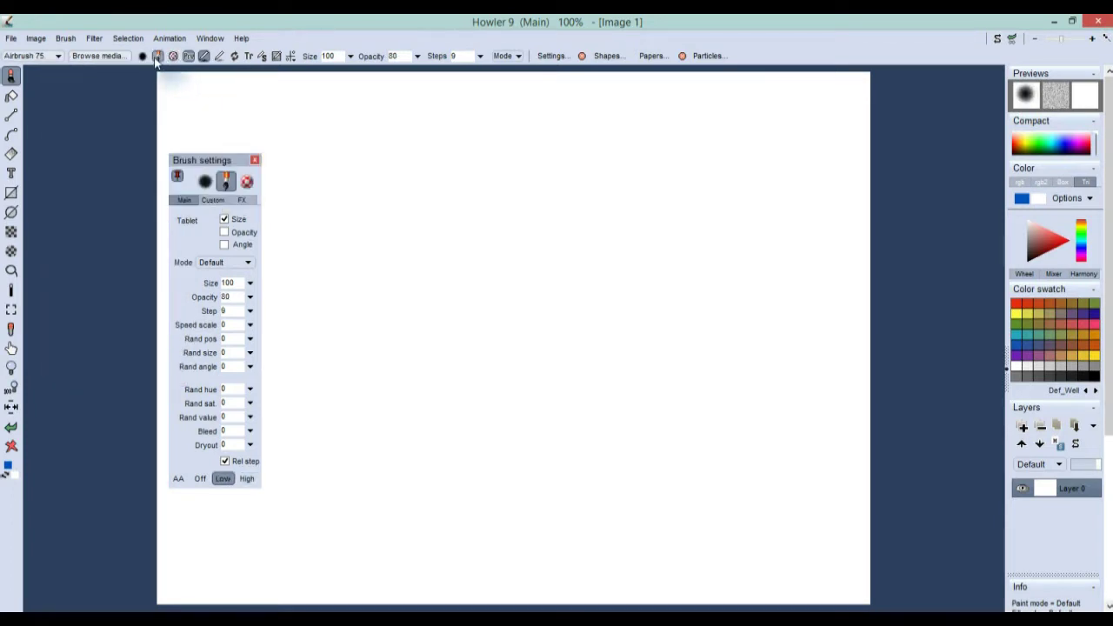
{"action": "left_click", "coordinate": [143, 57]}
{"action": "left_click", "coordinate": [157, 57]}
{"action": "left_click", "coordinate": [173, 56]}
{"action": "left_click", "coordinate": [158, 57]}
{"action": "left_click", "coordinate": [143, 56]}
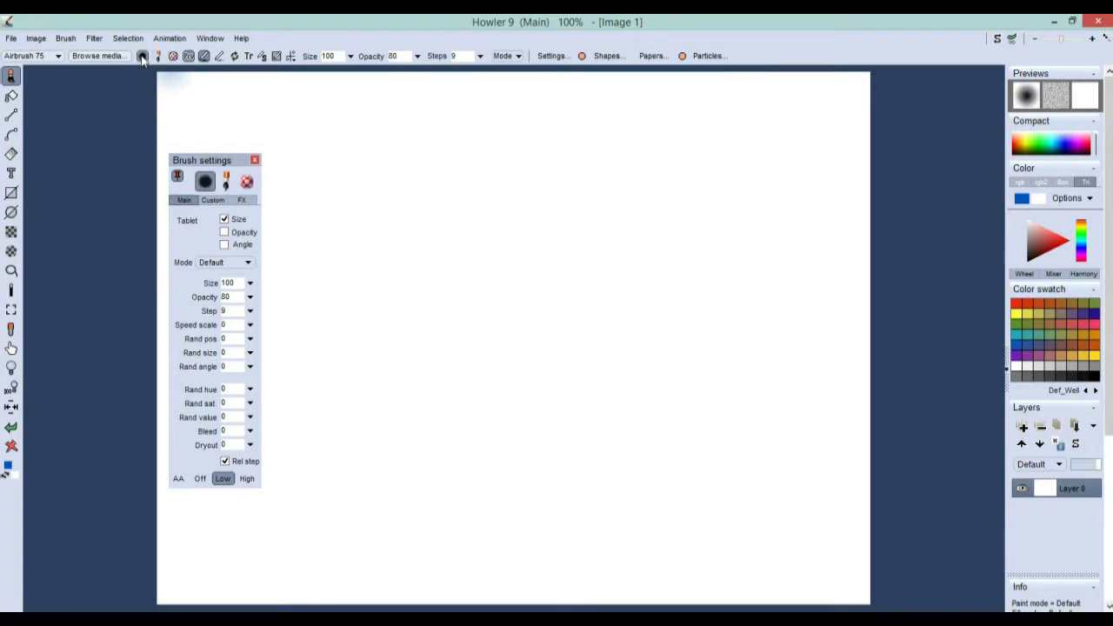
{"action": "mouse_move", "coordinate": [372, 158]}
{"action": "left_mouse_down"}
{"action": "mouse_move", "coordinate": [412, 234]}
{"action": "mouse_move", "coordinate": [750, 375]}
{"action": "mouse_move", "coordinate": [574, 261]}
{"action": "mouse_move", "coordinate": [669, 396]}
{"action": "left_mouse_up"}
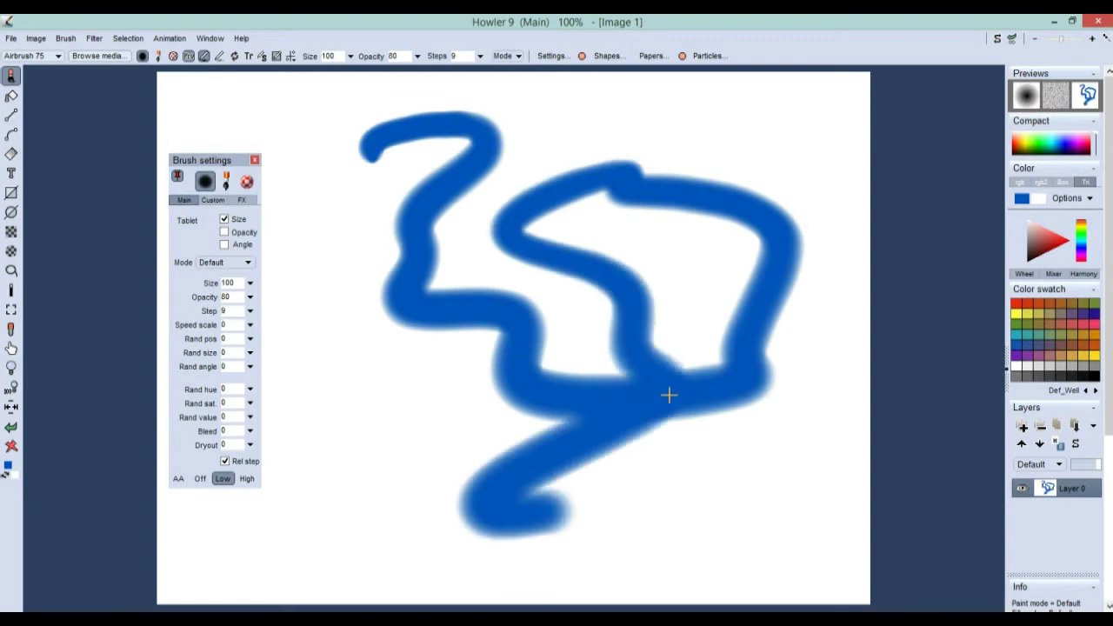
Paint a thin wavy stroke in the paintbrush mode beside the thick one and clear the canvas.
{"action": "left_click", "coordinate": [158, 57]}
{"action": "mouse_move", "coordinate": [339, 193]}
{"action": "left_mouse_down"}
{"action": "mouse_move", "coordinate": [333, 394]}
{"action": "mouse_move", "coordinate": [617, 448]}
{"action": "left_mouse_up"}
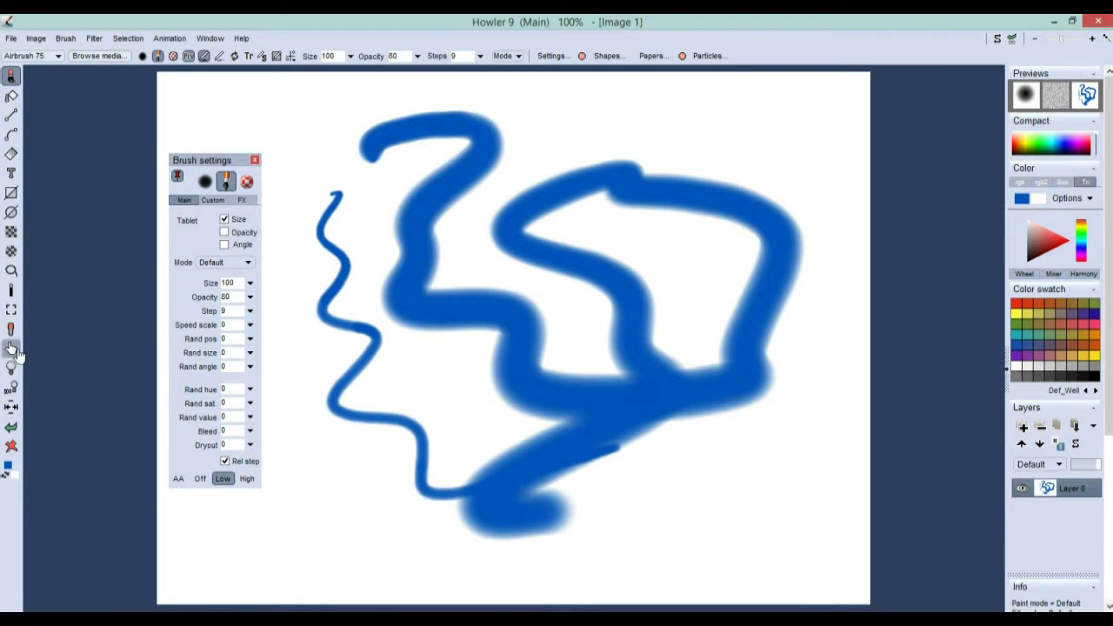
{"action": "left_click", "coordinate": [11, 445]}
Paint a wavy diagonal stroke, set the brush Steps to 178 and paint a widely spaced dotted curve.
{"action": "mouse_move", "coordinate": [349, 141]}
{"action": "left_mouse_down"}
{"action": "mouse_move", "coordinate": [378, 129]}
{"action": "mouse_move", "coordinate": [583, 330]}
{"action": "mouse_move", "coordinate": [793, 472]}
{"action": "left_mouse_up"}
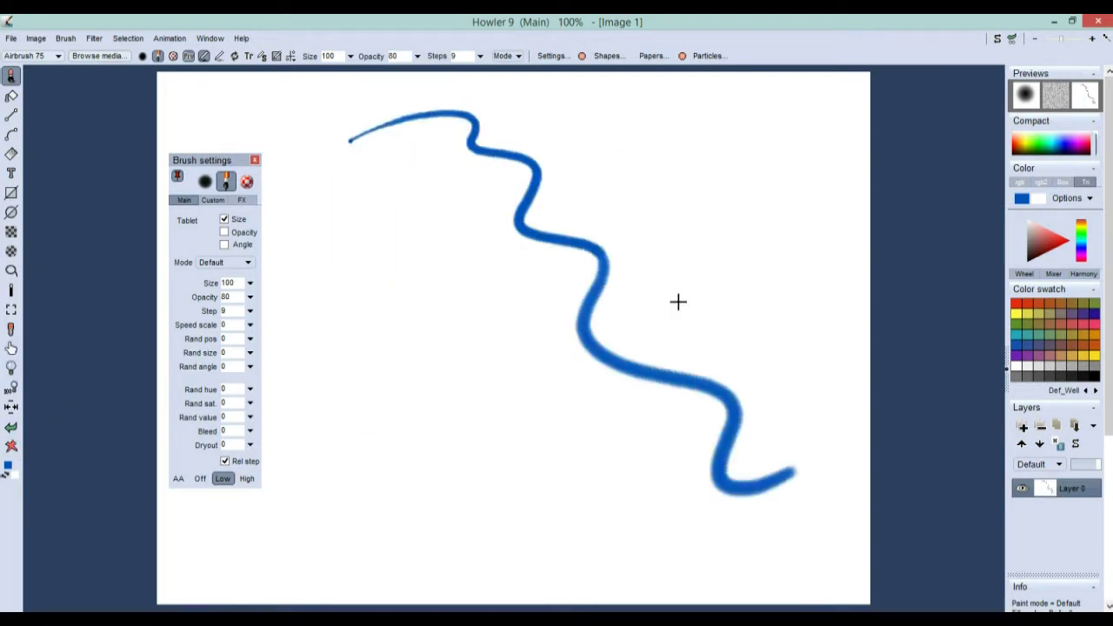
{"action": "left_click", "coordinate": [479, 56]}
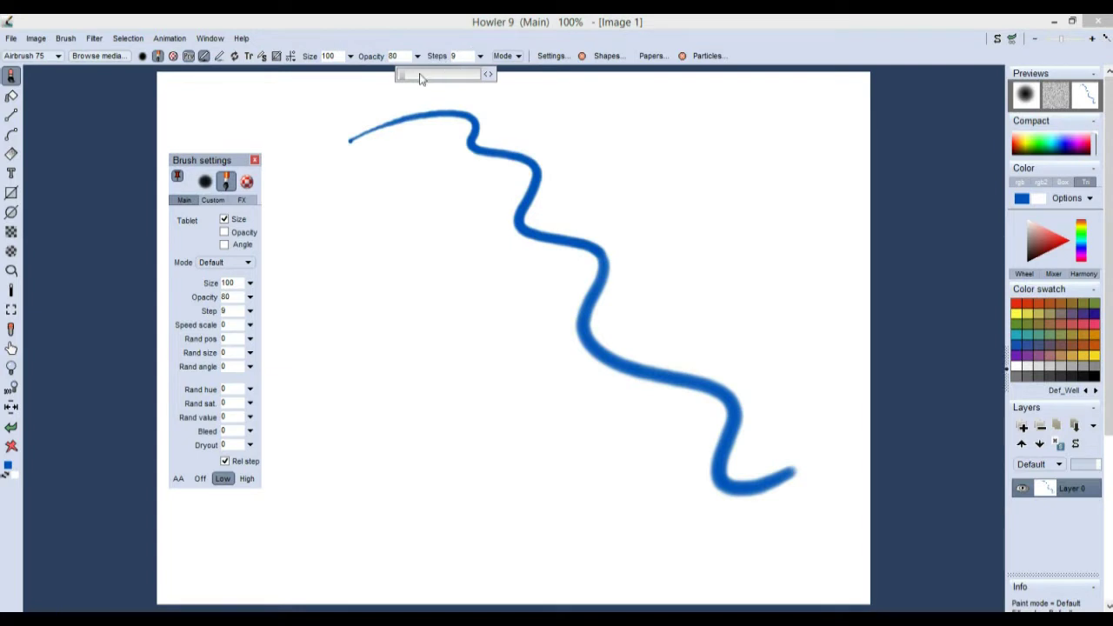
{"action": "mouse_move", "coordinate": [400, 78]}
{"action": "left_mouse_down"}
{"action": "mouse_move", "coordinate": [475, 79]}
{"action": "mouse_move", "coordinate": [452, 79]}
{"action": "left_mouse_up"}
{"action": "mouse_move", "coordinate": [338, 157]}
{"action": "left_mouse_down"}
{"action": "mouse_move", "coordinate": [378, 226]}
{"action": "mouse_move", "coordinate": [618, 397]}
{"action": "mouse_move", "coordinate": [801, 184]}
{"action": "left_mouse_up"}
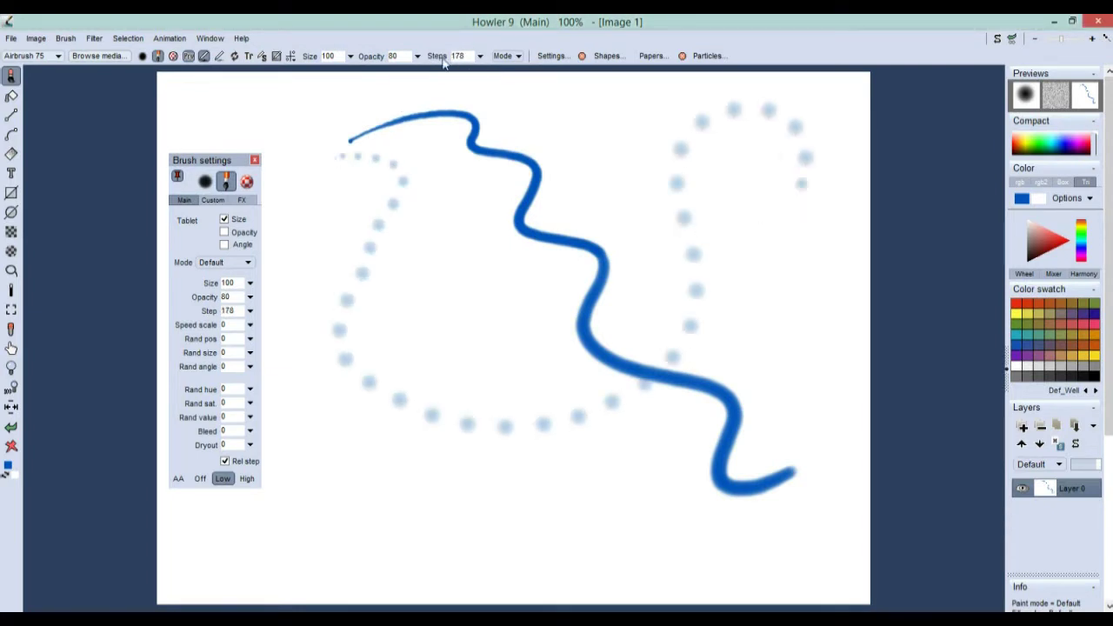
Set the brush Steps to 78 and paint closer-spaced dotted strokes down the middle of the canvas.
{"action": "left_click", "coordinate": [479, 56]}
{"action": "left_click_drag", "start_coordinate": [452, 78], "coordinate": [427, 79]}
{"action": "mouse_move", "coordinate": [443, 153]}
{"action": "left_mouse_down"}
{"action": "mouse_move", "coordinate": [479, 211]}
{"action": "mouse_move", "coordinate": [581, 473]}
{"action": "left_mouse_up"}
{"action": "left_click_drag", "start_coordinate": [547, 523], "coordinate": [709, 504]}
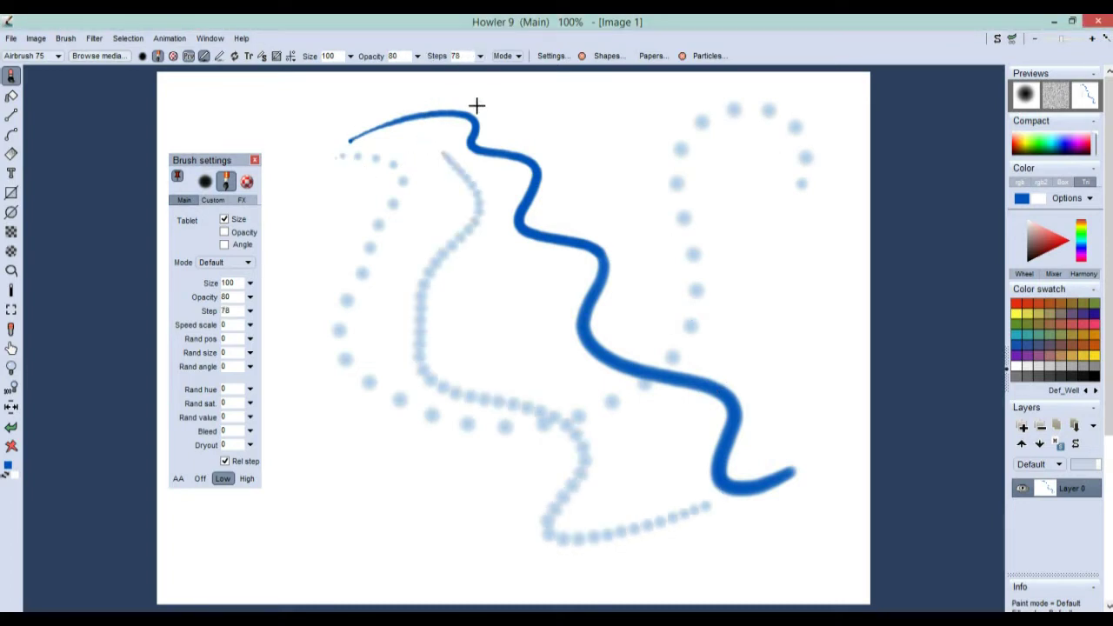
Set the brush Opacity to 221 and paint a winding dotted stroke across the wavy diagonal line.
{"action": "left_click", "coordinate": [418, 56]}
{"action": "left_click_drag", "start_coordinate": [384, 79], "coordinate": [437, 95]}
{"action": "mouse_move", "coordinate": [503, 141]}
{"action": "left_mouse_down"}
{"action": "mouse_move", "coordinate": [571, 246]}
{"action": "mouse_move", "coordinate": [463, 448]}
{"action": "left_mouse_up"}
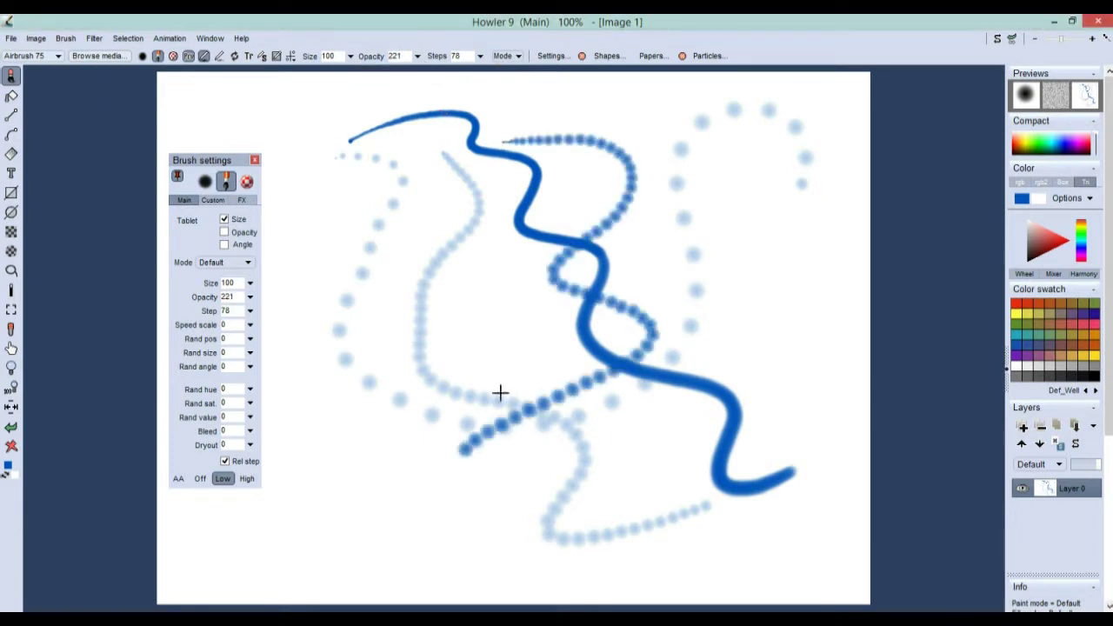
Set the brush Size to 45 and paint fine dotted strokes on both sides of the canvas.
{"action": "left_click", "coordinate": [350, 56]}
{"action": "left_click_drag", "start_coordinate": [343, 77], "coordinate": [305, 82]}
{"action": "mouse_move", "coordinate": [319, 164]}
{"action": "left_mouse_down"}
{"action": "mouse_move", "coordinate": [310, 348]}
{"action": "mouse_move", "coordinate": [598, 450]}
{"action": "left_mouse_up"}
{"action": "left_click_drag", "start_coordinate": [622, 392], "coordinate": [592, 365]}
{"action": "left_click_drag", "start_coordinate": [766, 159], "coordinate": [756, 340]}
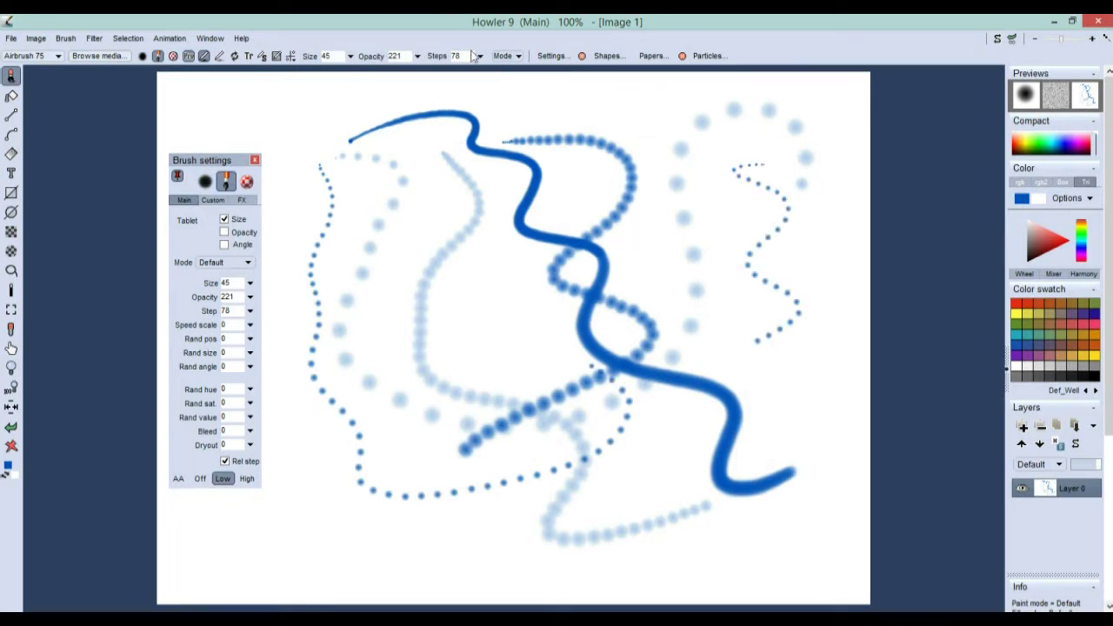
Enable tablet control of Opacity and Angle, and paint test strokes before and after clearing the canvas.
{"action": "mouse_move", "coordinate": [210, 164]}
{"action": "left_mouse_down"}
{"action": "mouse_move", "coordinate": [223, 128]}
{"action": "mouse_move", "coordinate": [205, 124]}
{"action": "left_mouse_up"}
{"action": "left_click", "coordinate": [221, 194]}
{"action": "left_click", "coordinate": [222, 205]}
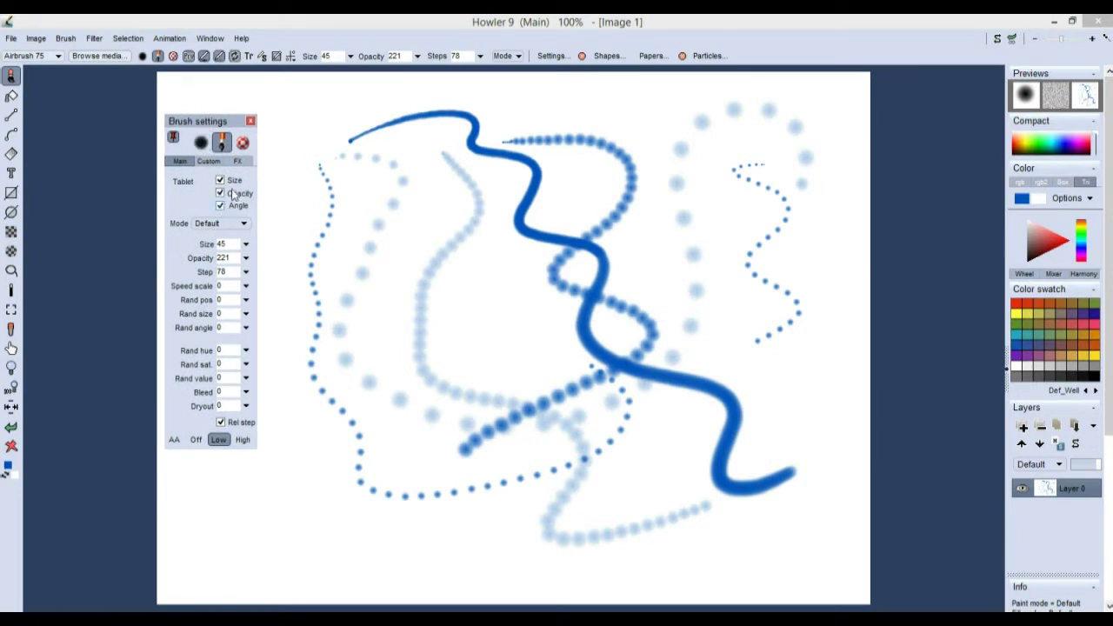
{"action": "mouse_move", "coordinate": [423, 219]}
{"action": "left_mouse_down"}
{"action": "mouse_move", "coordinate": [410, 223]}
{"action": "mouse_move", "coordinate": [474, 382]}
{"action": "mouse_move", "coordinate": [549, 517]}
{"action": "mouse_move", "coordinate": [605, 498]}
{"action": "left_mouse_up"}
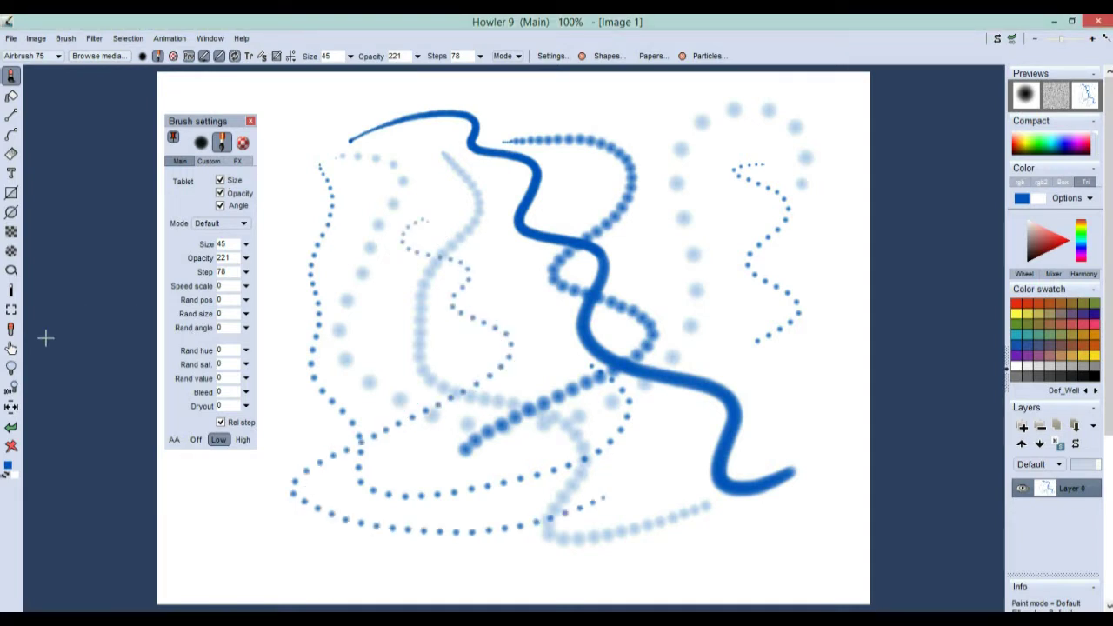
{"action": "left_click", "coordinate": [11, 445]}
{"action": "mouse_move", "coordinate": [308, 156]}
{"action": "left_mouse_down"}
{"action": "mouse_move", "coordinate": [460, 306]}
{"action": "mouse_move", "coordinate": [507, 288]}
{"action": "left_mouse_up"}
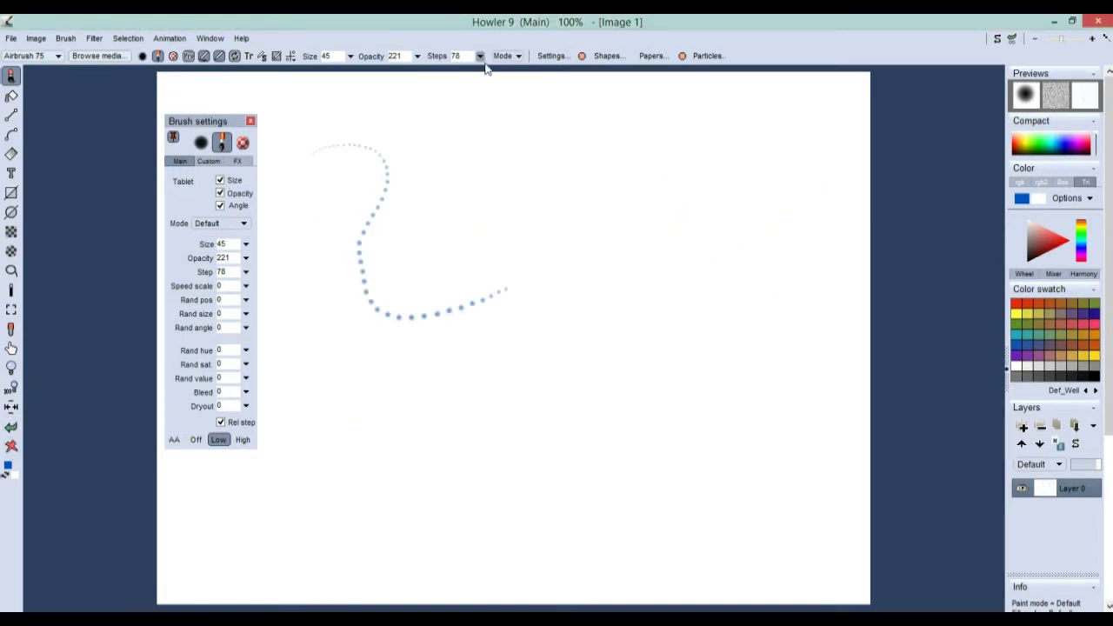
Choose the bare branching tree shape from the brush shape presets and paint test strokes with it on the canvas.
{"action": "left_click", "coordinate": [608, 57]}
{"action": "mouse_move", "coordinate": [574, 69]}
{"action": "left_mouse_down"}
{"action": "mouse_move", "coordinate": [607, 97]}
{"action": "mouse_move", "coordinate": [681, 108]}
{"action": "left_mouse_up"}
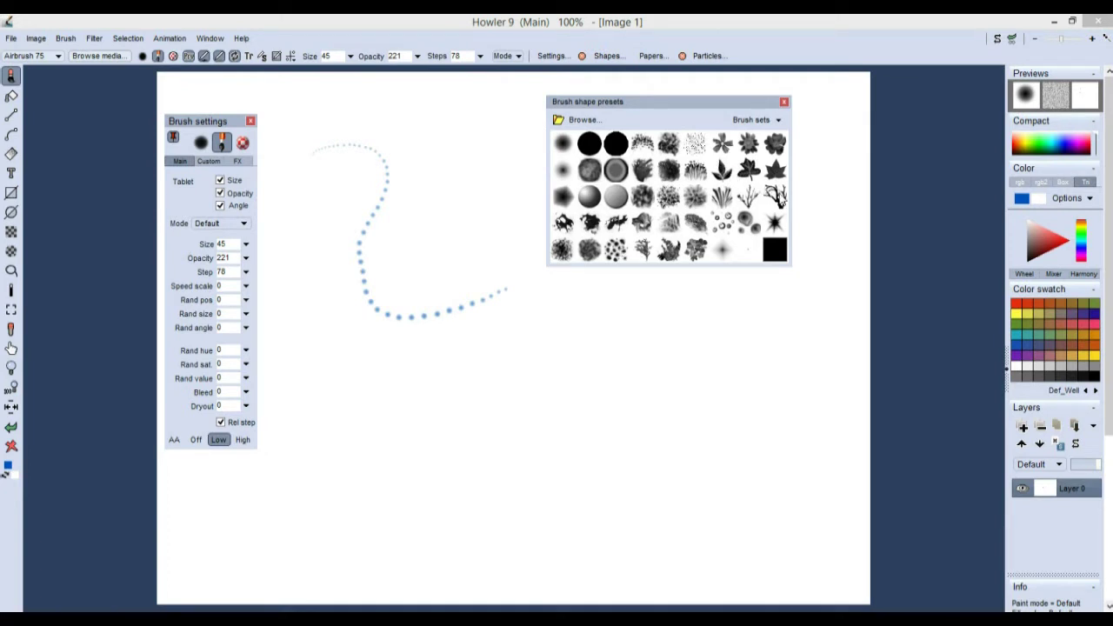
{"action": "left_click", "coordinate": [776, 198]}
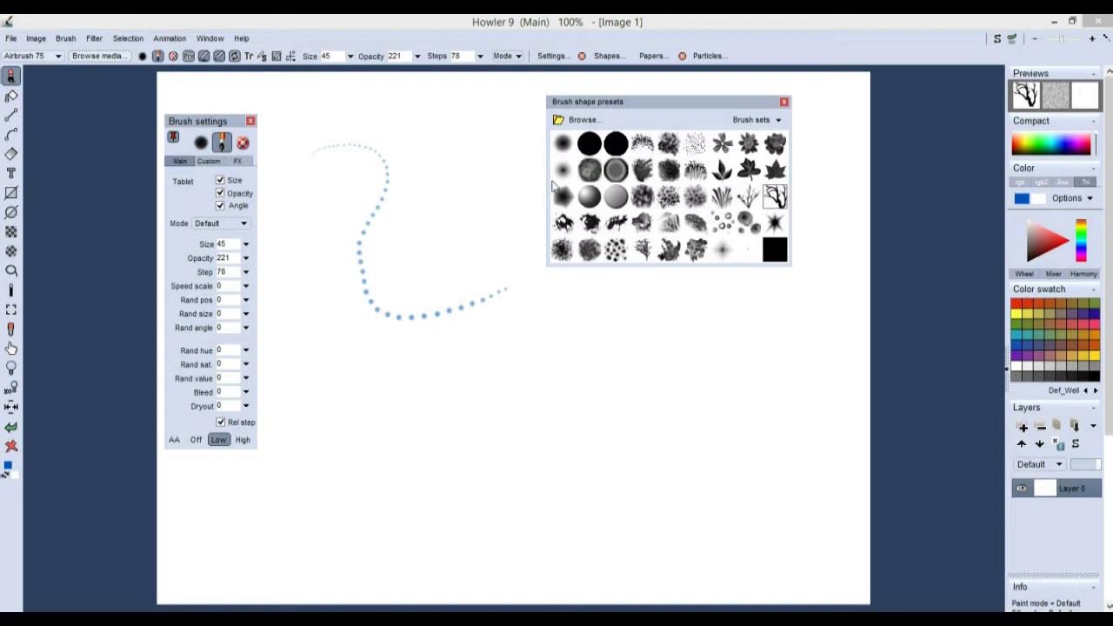
{"action": "left_click", "coordinate": [454, 199]}
{"action": "mouse_move", "coordinate": [404, 302]}
{"action": "left_mouse_down"}
{"action": "mouse_move", "coordinate": [440, 354]}
{"action": "mouse_move", "coordinate": [666, 455]}
{"action": "mouse_move", "coordinate": [454, 341]}
{"action": "left_mouse_up"}
{"action": "left_click_drag", "start_coordinate": [259, 542], "coordinate": [310, 447]}
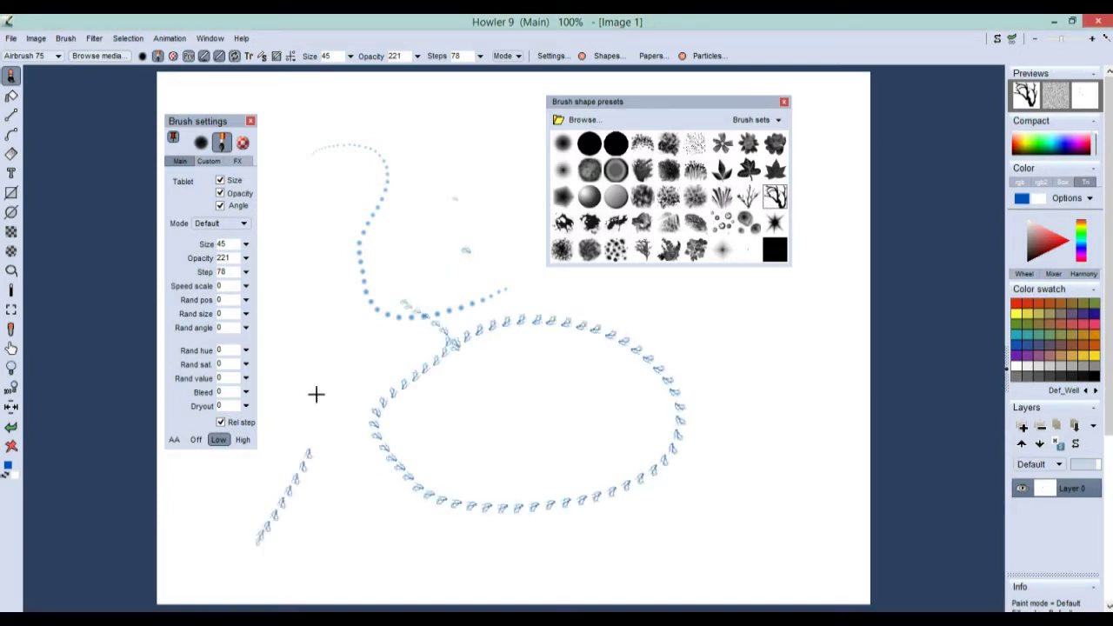
Set the brush Size to 100, paint a long looping stroke with the branch shape and clear the canvas.
{"action": "left_click", "coordinate": [351, 57]}
{"action": "left_click_drag", "start_coordinate": [325, 80], "coordinate": [409, 90]}
{"action": "mouse_move", "coordinate": [315, 228]}
{"action": "left_mouse_down"}
{"action": "mouse_move", "coordinate": [465, 483]}
{"action": "mouse_move", "coordinate": [546, 301]}
{"action": "left_mouse_up"}
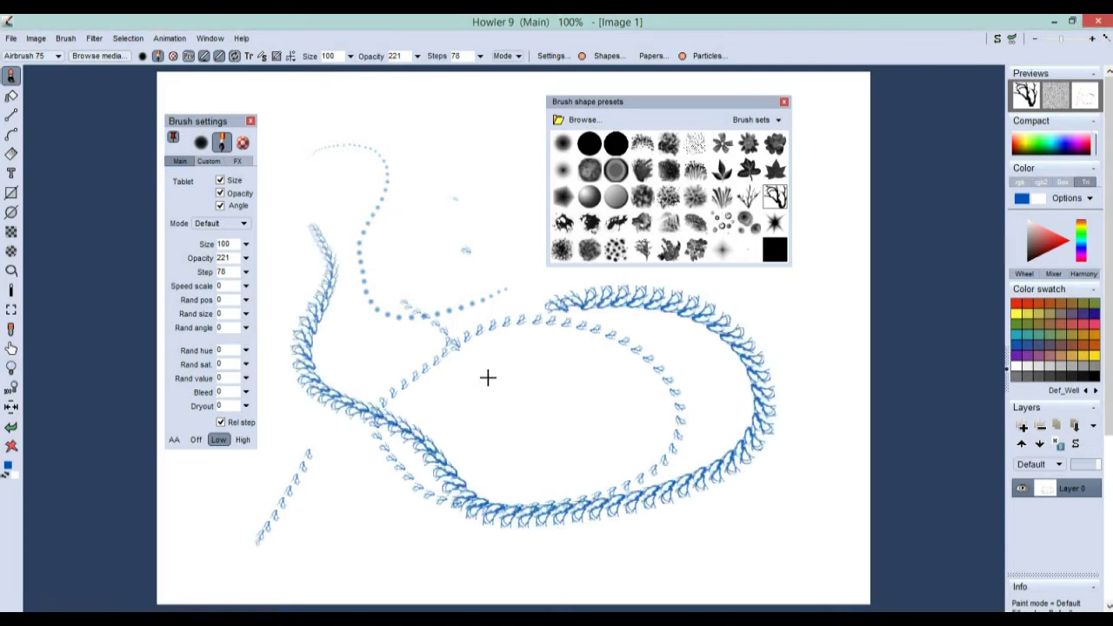
{"action": "left_click", "coordinate": [12, 445]}
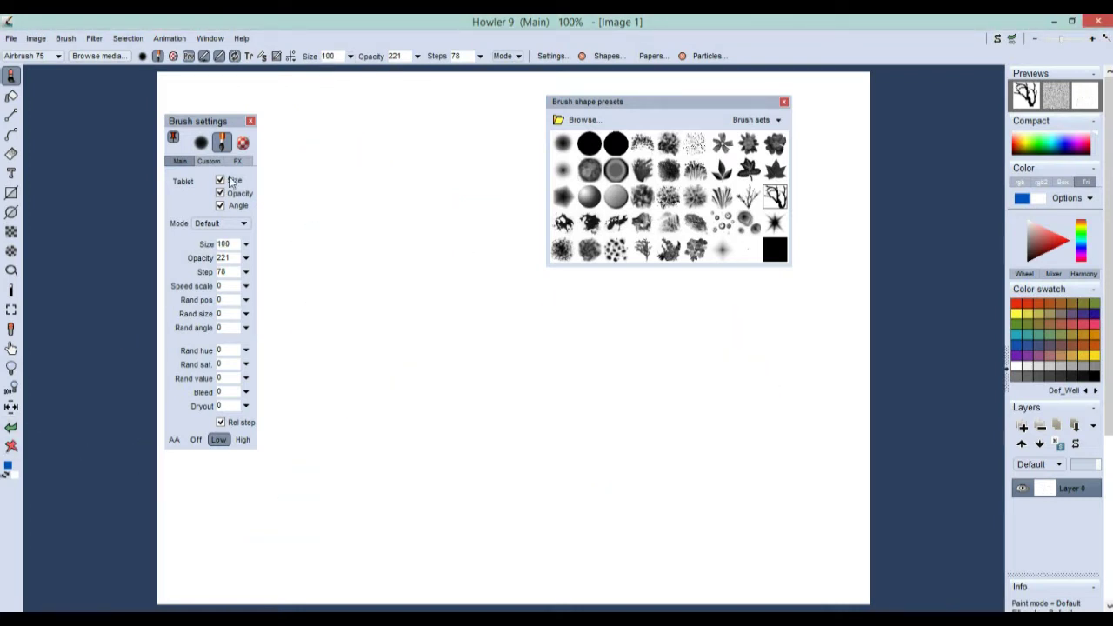
Disable tablet control of Angle and paint a winding test stroke with the branch shape across the canvas.
{"action": "left_click", "coordinate": [220, 206]}
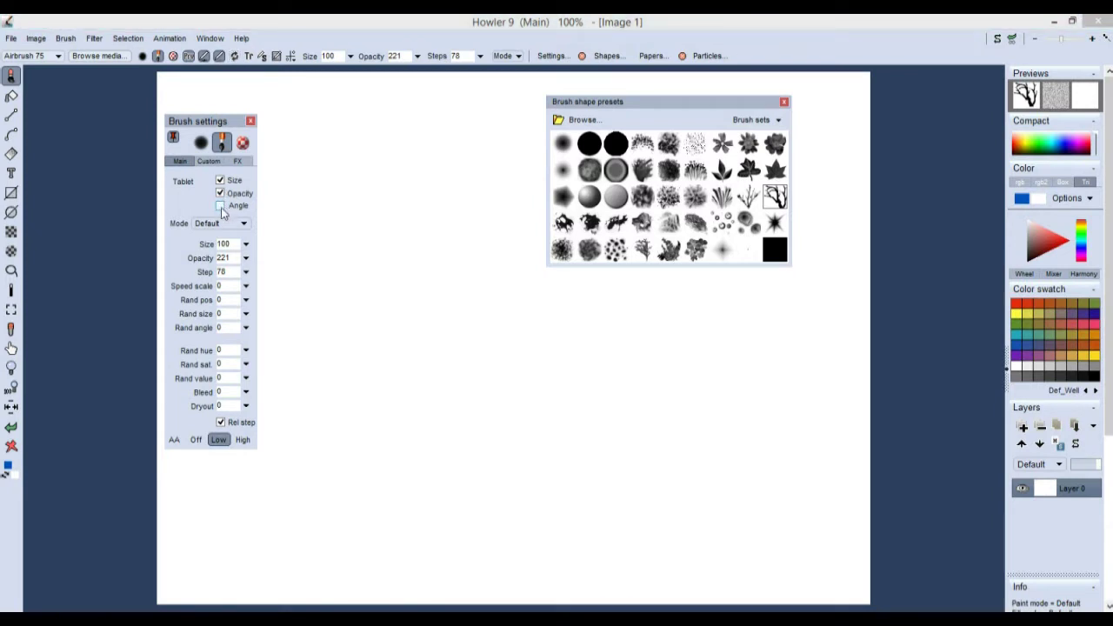
{"action": "left_click", "coordinate": [234, 57]}
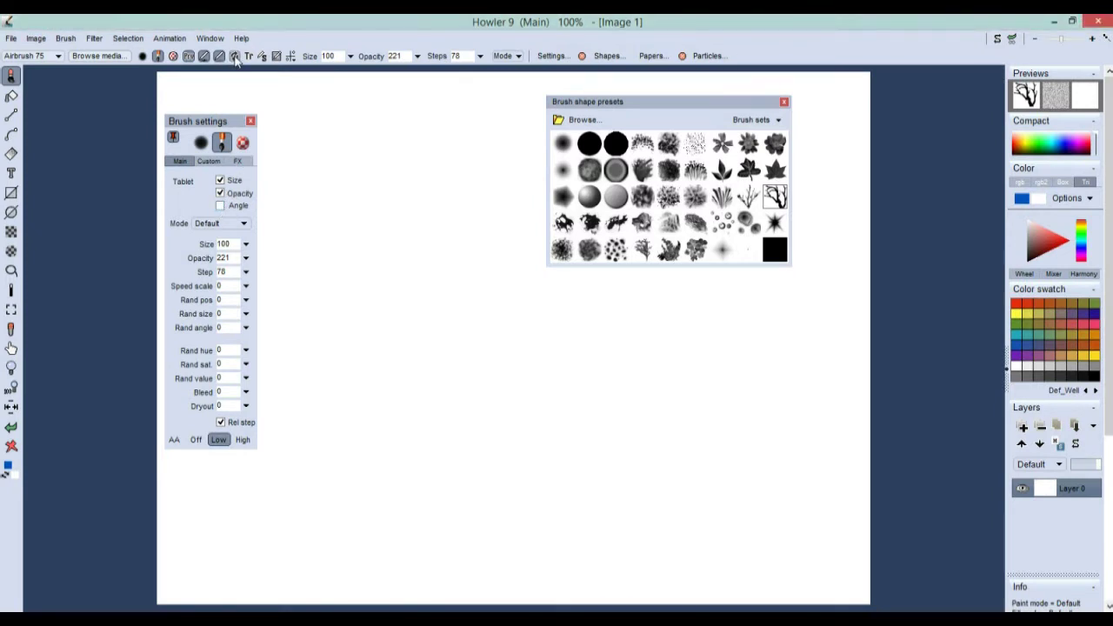
{"action": "left_click_drag", "start_coordinate": [302, 283], "coordinate": [671, 467]}
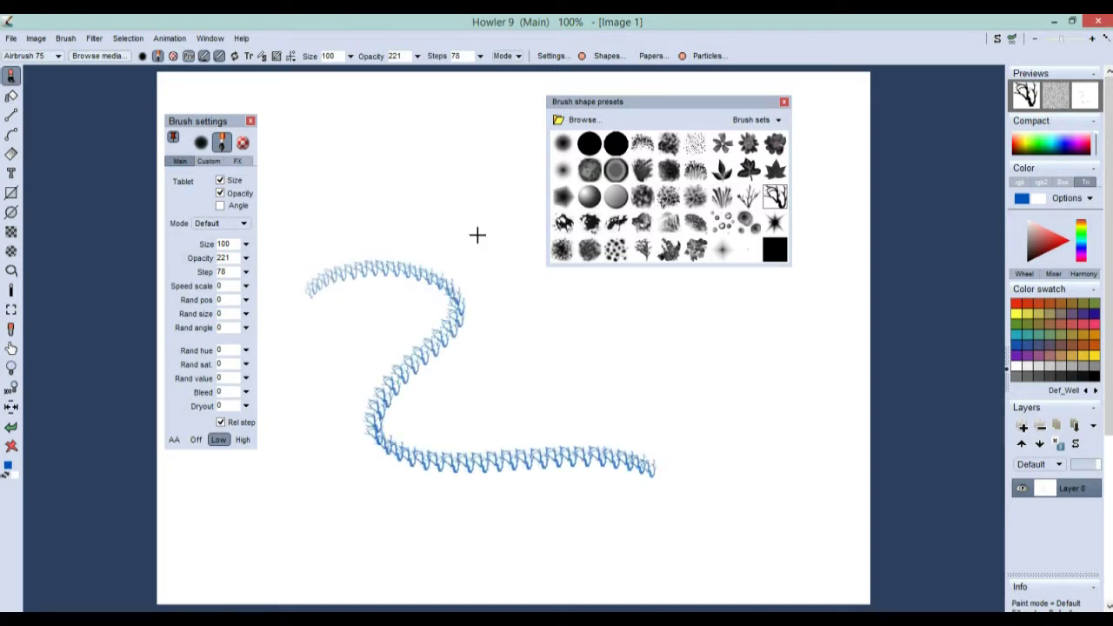
Set the brush Steps to 234 and paint a stroke of widely spaced branches beside the first one.
{"action": "left_click", "coordinate": [477, 59]}
{"action": "left_click_drag", "start_coordinate": [428, 77], "coordinate": [470, 76]}
{"action": "mouse_move", "coordinate": [425, 228]}
{"action": "left_mouse_down"}
{"action": "mouse_move", "coordinate": [632, 395]}
{"action": "mouse_move", "coordinate": [798, 421]}
{"action": "left_mouse_up"}
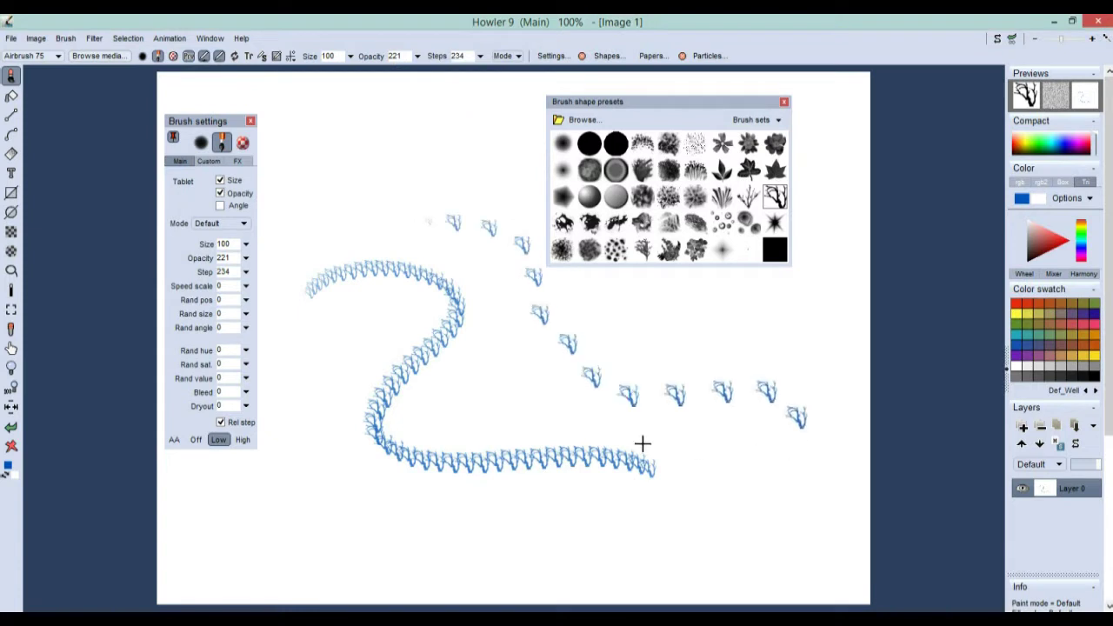
Set Steps to 252, clear the canvas and paint rows of separate branch stamps across its lower half.
{"action": "left_click", "coordinate": [480, 57]}
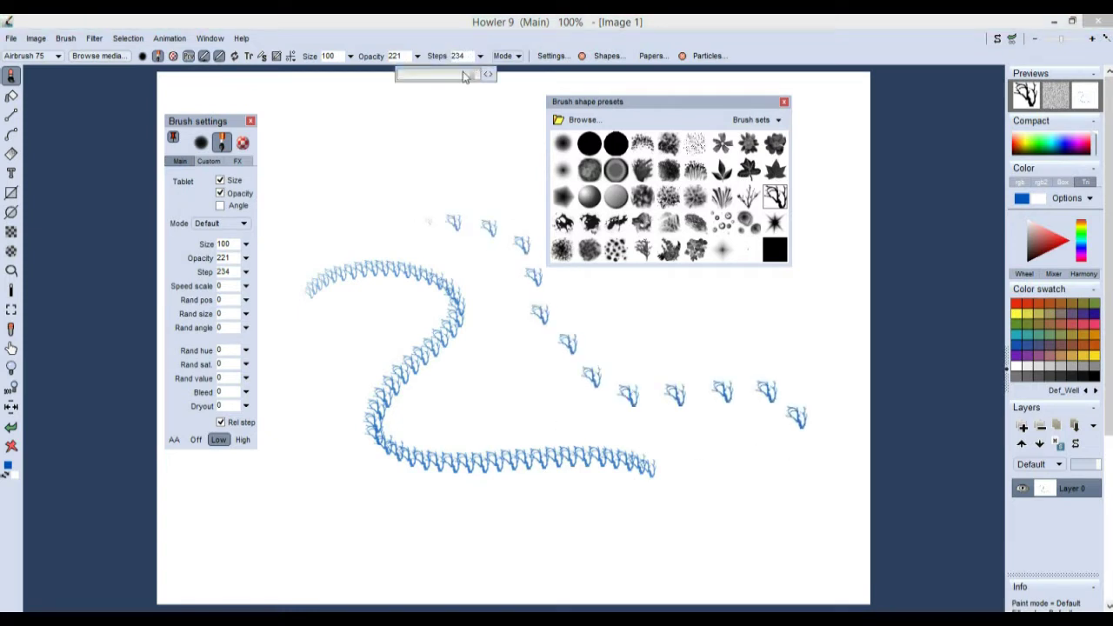
{"action": "left_click", "coordinate": [11, 447]}
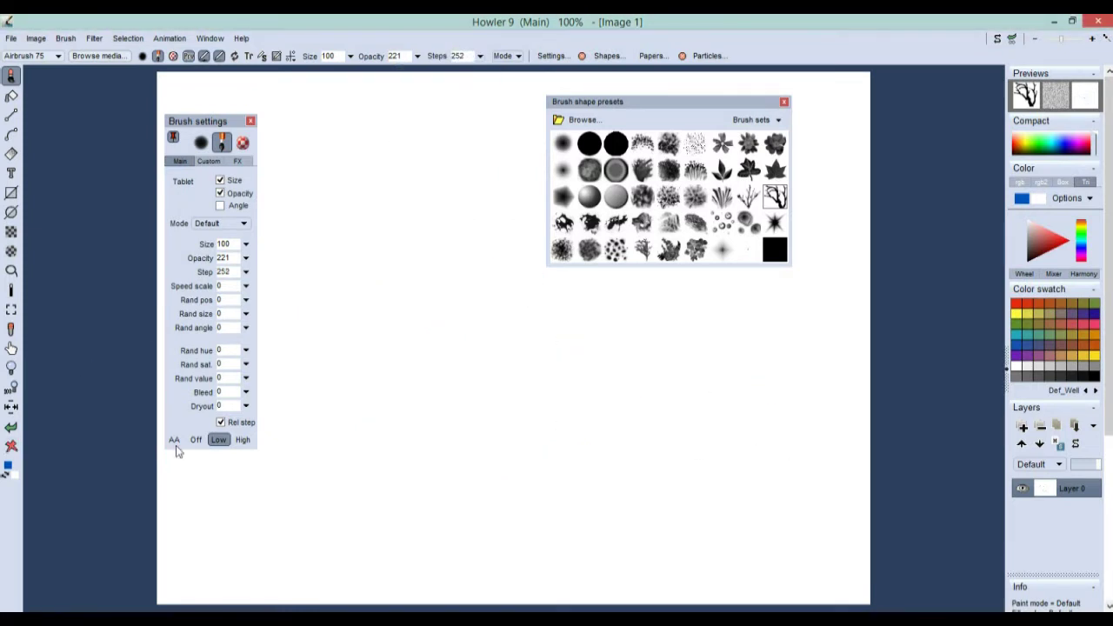
{"action": "mouse_move", "coordinate": [206, 527]}
{"action": "left_mouse_down"}
{"action": "mouse_move", "coordinate": [739, 347]}
{"action": "mouse_move", "coordinate": [763, 356]}
{"action": "left_mouse_up"}
{"action": "mouse_move", "coordinate": [324, 522]}
{"action": "left_mouse_down"}
{"action": "mouse_move", "coordinate": [383, 478]}
{"action": "mouse_move", "coordinate": [546, 533]}
{"action": "mouse_move", "coordinate": [800, 520]}
{"action": "left_mouse_up"}
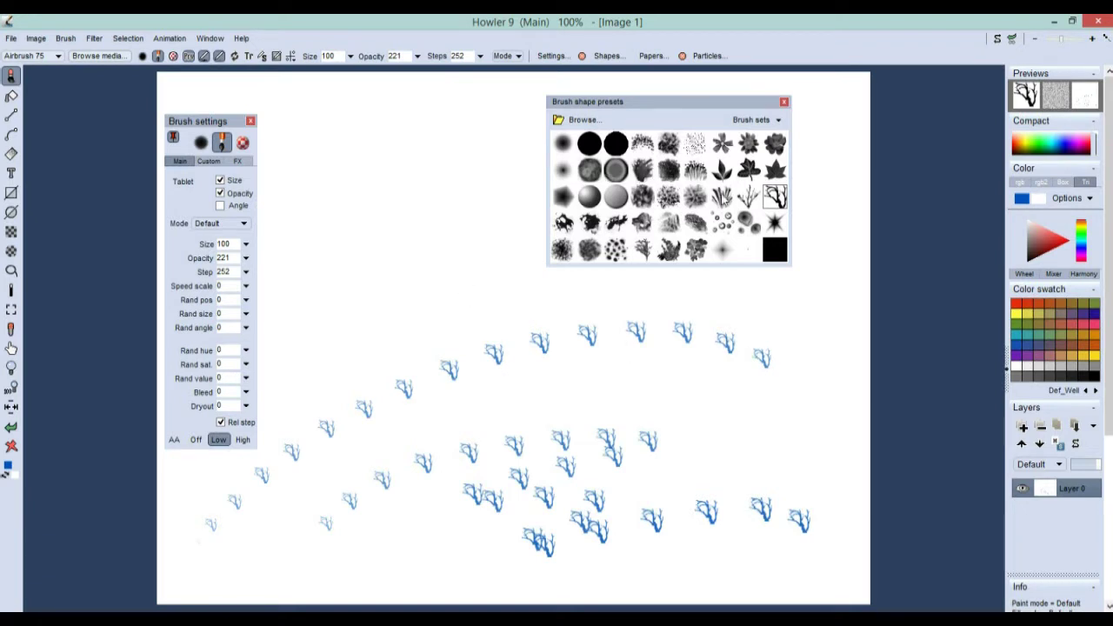
Choose the grass tuft brush shape and paint scattered tufts in the upper left of the canvas.
{"action": "left_click", "coordinate": [721, 196]}
{"action": "mouse_move", "coordinate": [360, 214]}
{"action": "left_mouse_down"}
{"action": "mouse_move", "coordinate": [427, 322]}
{"action": "mouse_move", "coordinate": [396, 216]}
{"action": "mouse_move", "coordinate": [454, 252]}
{"action": "mouse_move", "coordinate": [465, 310]}
{"action": "mouse_move", "coordinate": [420, 199]}
{"action": "left_mouse_up"}
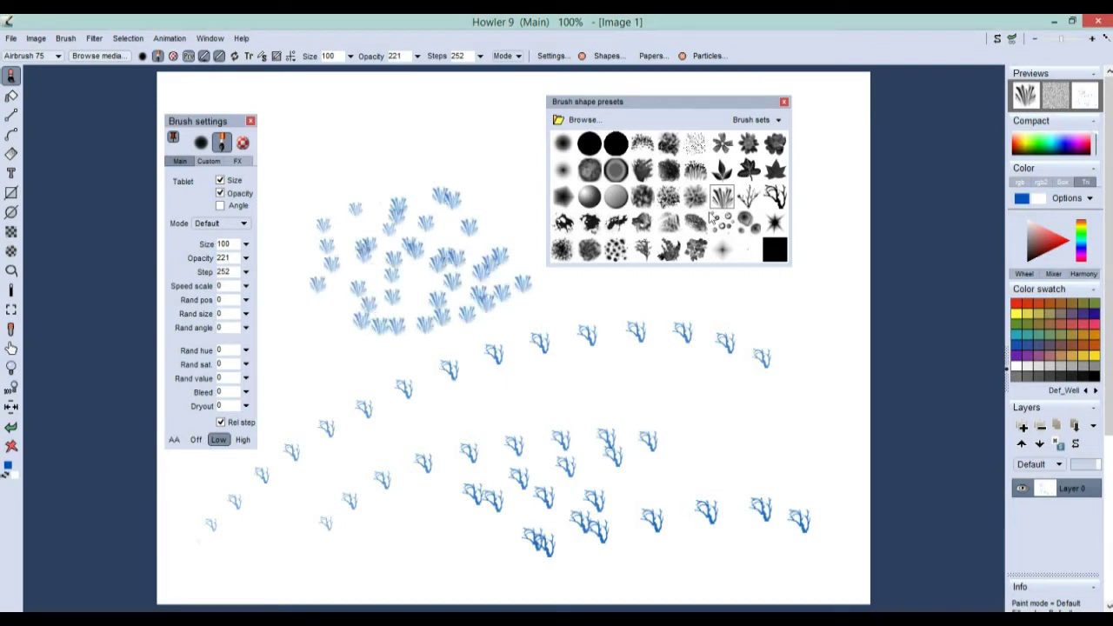
Load the Grime brush set, choose a slanted hatch shape and paint a curved test stroke among the branches.
{"action": "left_click", "coordinate": [778, 120]}
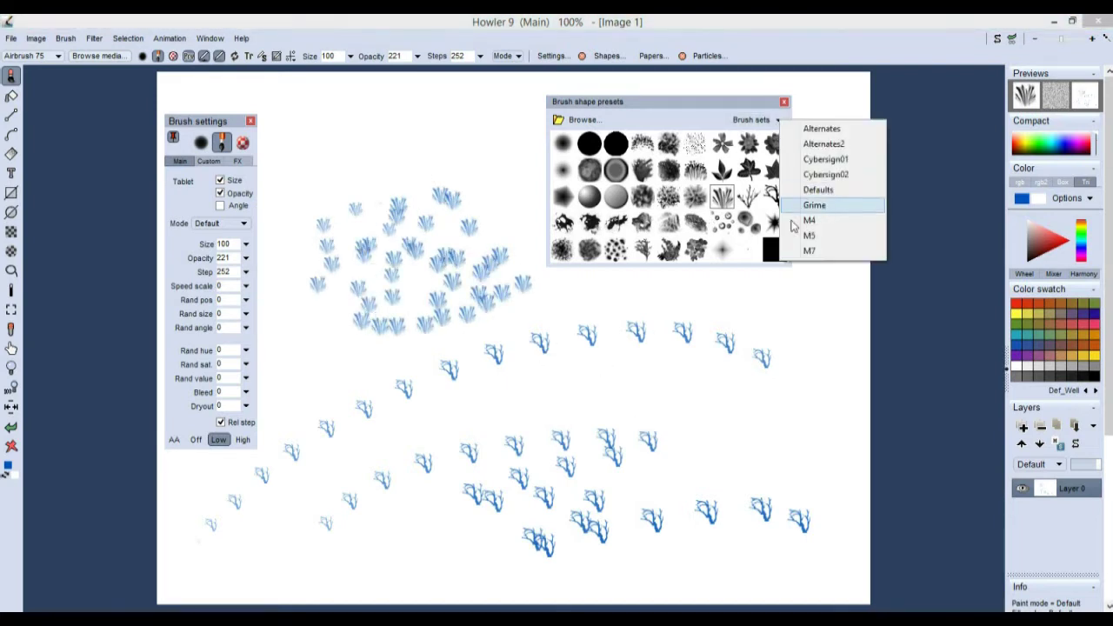
{"action": "left_click", "coordinate": [830, 208]}
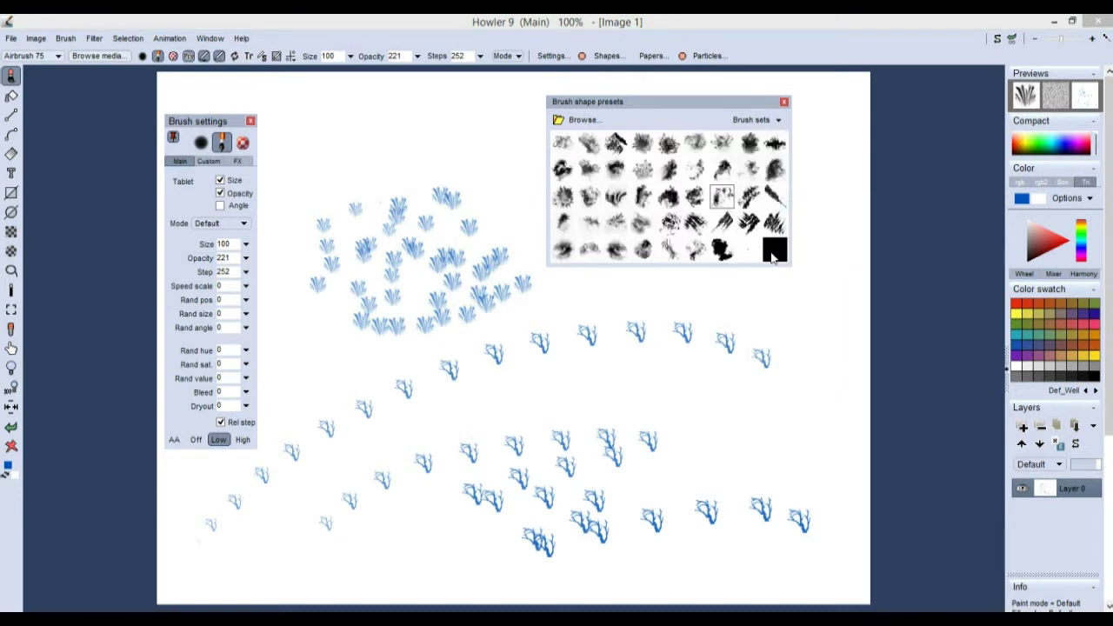
{"action": "left_click", "coordinate": [697, 226]}
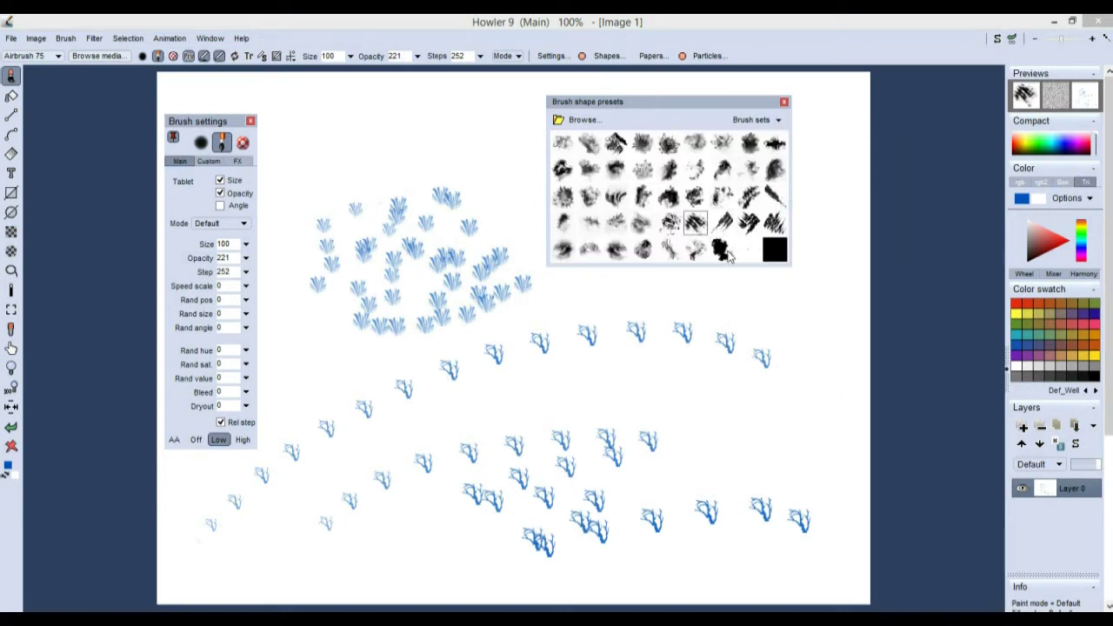
{"action": "mouse_move", "coordinate": [718, 418]}
{"action": "left_mouse_down"}
{"action": "mouse_move", "coordinate": [633, 400]}
{"action": "mouse_move", "coordinate": [411, 462]}
{"action": "left_mouse_up"}
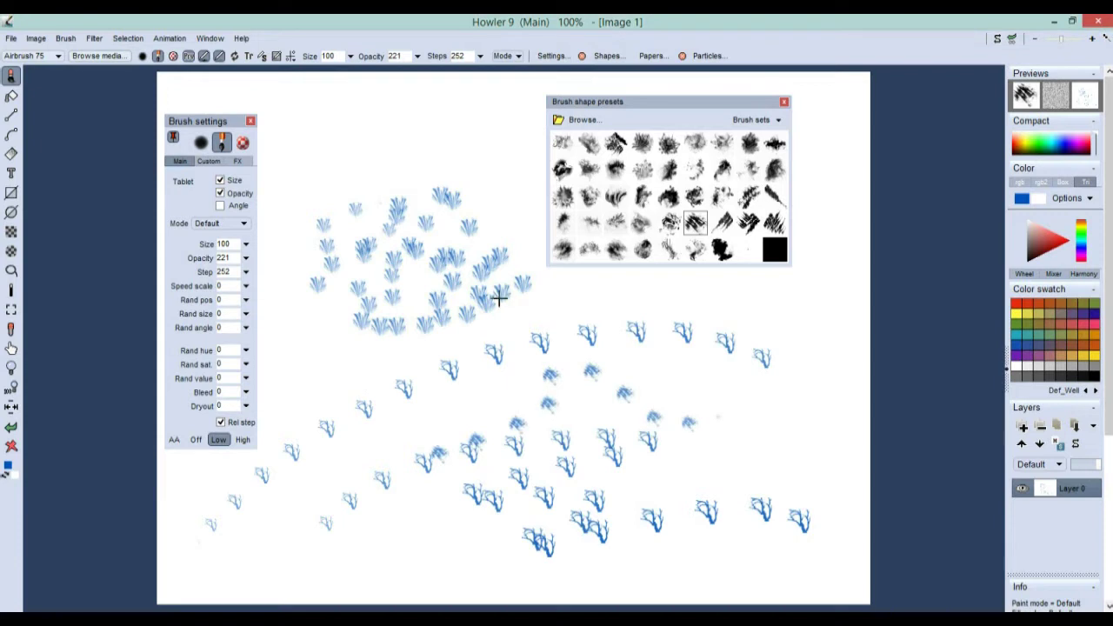
Choose the speckled splatter shape and paint test strokes with it in blue, red and bright green.
{"action": "left_click", "coordinate": [645, 170]}
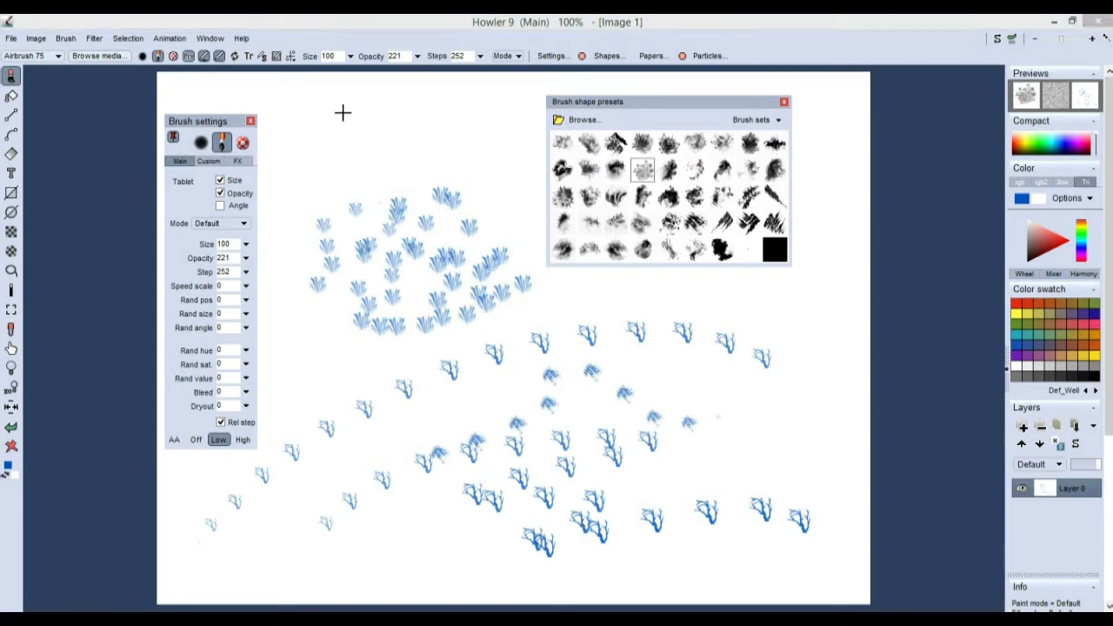
{"action": "left_click_drag", "start_coordinate": [342, 112], "coordinate": [505, 203]}
{"action": "left_click", "coordinate": [1052, 233]}
{"action": "mouse_move", "coordinate": [673, 306]}
{"action": "left_mouse_down"}
{"action": "mouse_move", "coordinate": [743, 281]}
{"action": "mouse_move", "coordinate": [708, 484]}
{"action": "left_mouse_up"}
{"action": "left_click", "coordinate": [1050, 144]}
{"action": "mouse_move", "coordinate": [521, 323]}
{"action": "left_mouse_down"}
{"action": "mouse_move", "coordinate": [502, 355]}
{"action": "mouse_move", "coordinate": [359, 371]}
{"action": "left_mouse_up"}
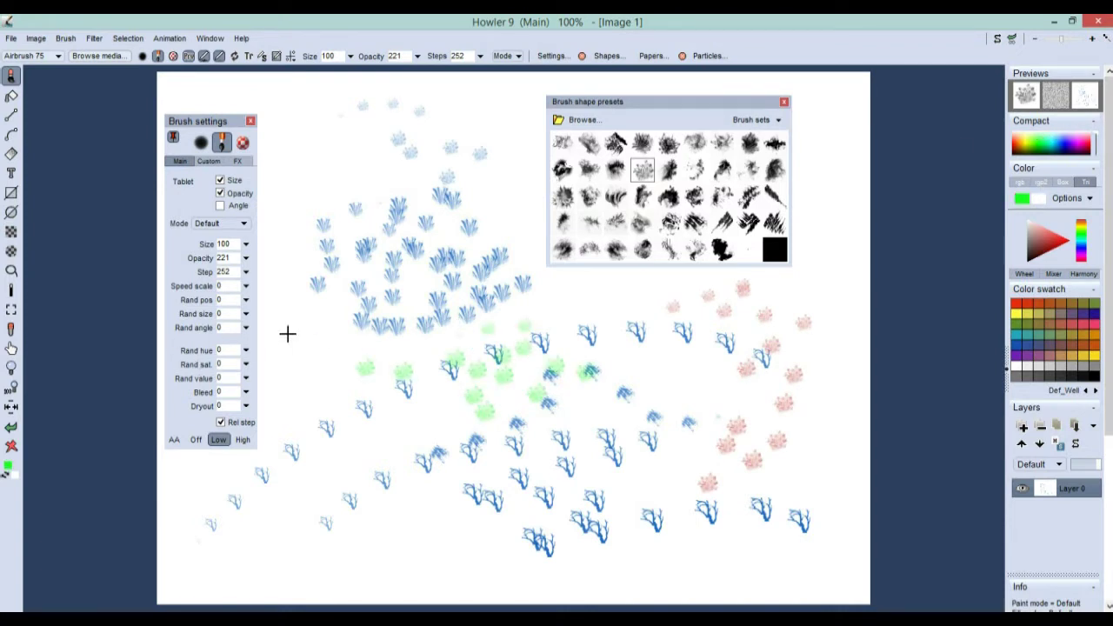
Set Steps to 128 and paint a green splatter stroke winding down the middle of the canvas.
{"action": "left_click", "coordinate": [479, 55]}
{"action": "left_click_drag", "start_coordinate": [477, 66], "coordinate": [444, 84]}
{"action": "mouse_move", "coordinate": [495, 180]}
{"action": "left_mouse_down"}
{"action": "mouse_move", "coordinate": [514, 310]}
{"action": "mouse_move", "coordinate": [388, 442]}
{"action": "mouse_move", "coordinate": [358, 450]}
{"action": "left_mouse_up"}
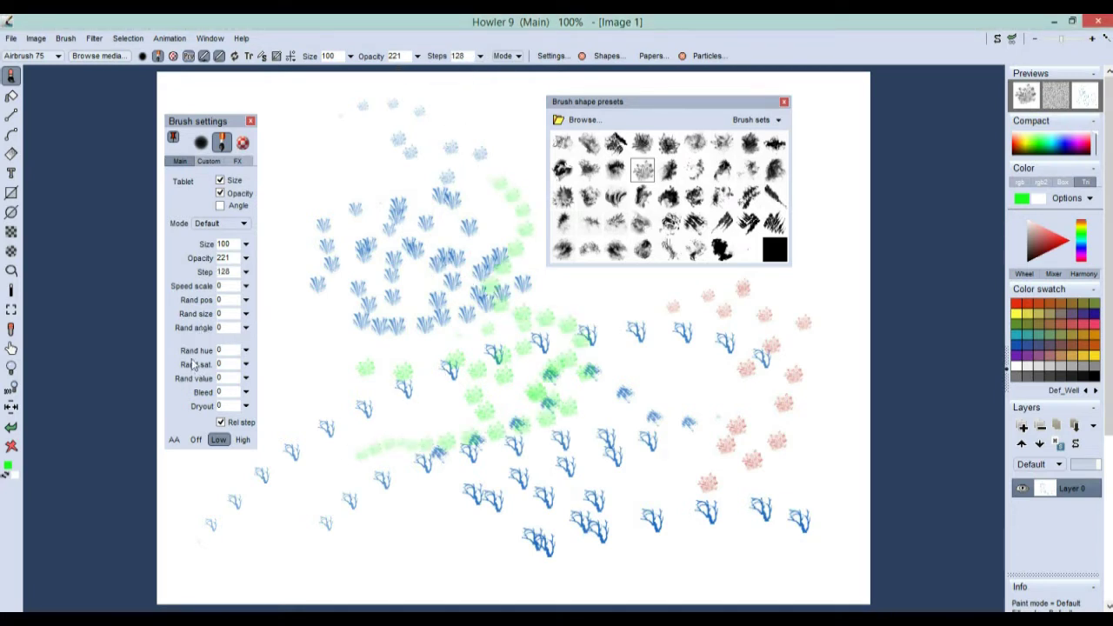
Set Rand hue to 226 and paint multicoloured splatter strokes before and after clearing the canvas.
{"action": "left_click", "coordinate": [246, 352]}
{"action": "left_click_drag", "start_coordinate": [180, 371], "coordinate": [218, 369]}
{"action": "mouse_move", "coordinate": [337, 327]}
{"action": "left_mouse_down"}
{"action": "mouse_move", "coordinate": [336, 454]}
{"action": "mouse_move", "coordinate": [474, 518]}
{"action": "mouse_move", "coordinate": [730, 502]}
{"action": "left_mouse_up"}
{"action": "left_click", "coordinate": [11, 445]}
{"action": "mouse_move", "coordinate": [350, 157]}
{"action": "left_mouse_down"}
{"action": "mouse_move", "coordinate": [568, 440]}
{"action": "mouse_move", "coordinate": [477, 333]}
{"action": "mouse_move", "coordinate": [458, 211]}
{"action": "mouse_move", "coordinate": [660, 413]}
{"action": "left_mouse_up"}
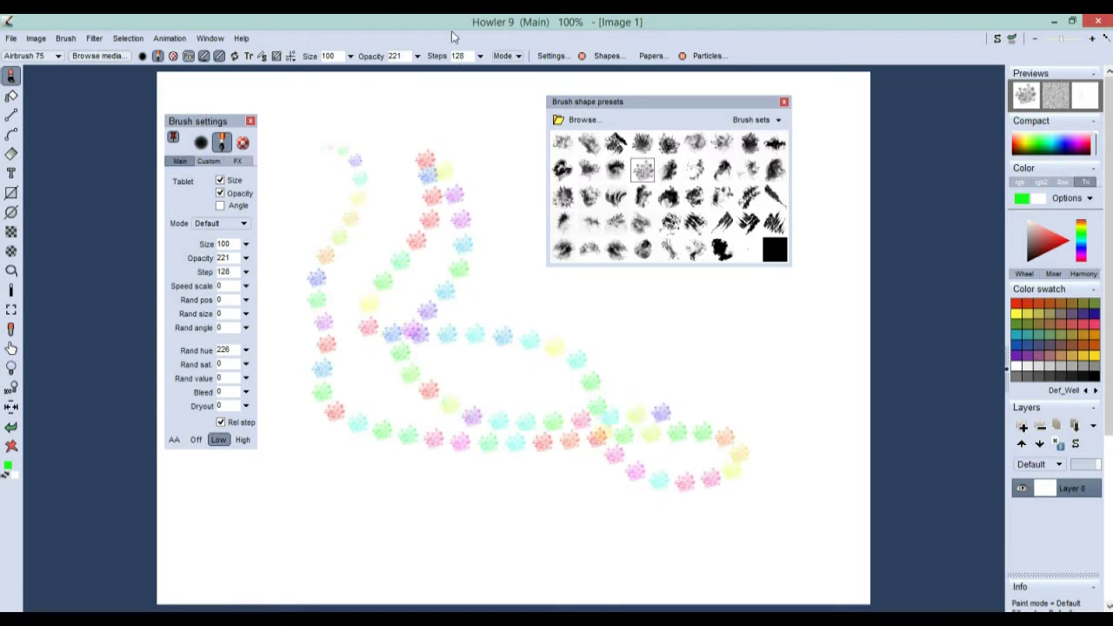
Paint a dense multicoloured stroke with Steps at 27 and a continuous one with Steps at 0.
{"action": "mouse_move", "coordinate": [479, 58]}
{"action": "left_mouse_down"}
{"action": "mouse_move", "coordinate": [416, 78]}
{"action": "mouse_move", "coordinate": [410, 104]}
{"action": "left_mouse_up"}
{"action": "mouse_move", "coordinate": [426, 143]}
{"action": "left_mouse_down"}
{"action": "mouse_move", "coordinate": [519, 280]}
{"action": "mouse_move", "coordinate": [705, 407]}
{"action": "mouse_move", "coordinate": [467, 482]}
{"action": "left_mouse_up"}
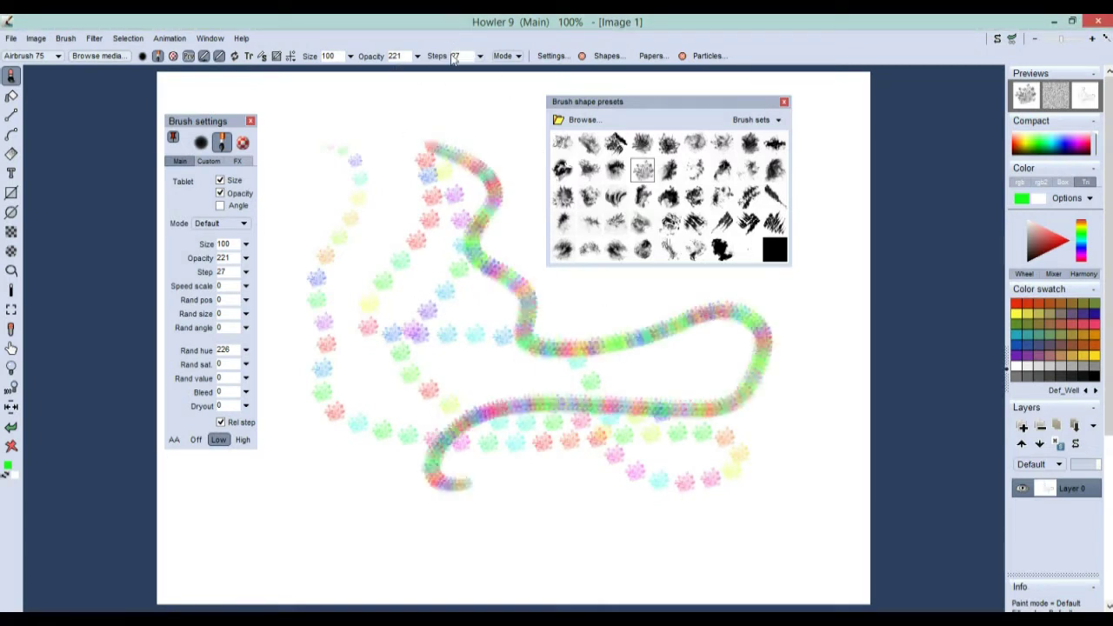
{"action": "left_click", "coordinate": [479, 58]}
{"action": "mouse_move", "coordinate": [433, 79]}
{"action": "left_mouse_down"}
{"action": "mouse_move", "coordinate": [397, 74]}
{"action": "mouse_move", "coordinate": [373, 95]}
{"action": "mouse_move", "coordinate": [323, 246]}
{"action": "mouse_move", "coordinate": [549, 407]}
{"action": "mouse_move", "coordinate": [747, 401]}
{"action": "left_mouse_up"}
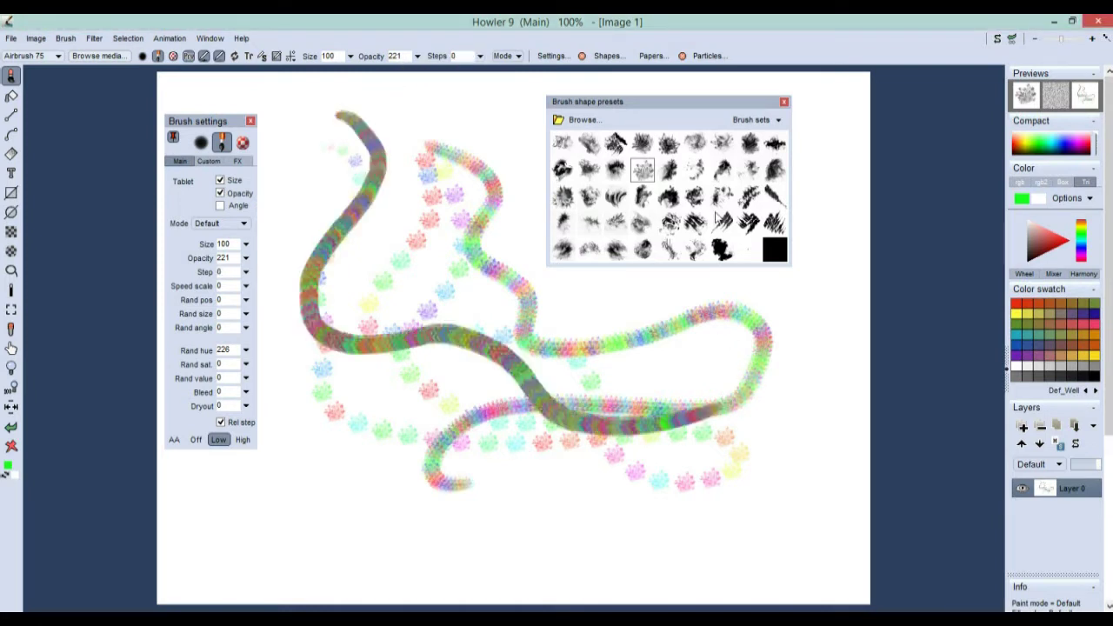
Choose the dark splatter shape and paint long winding strokes with tablet control of Angle off and on.
{"action": "left_click", "coordinate": [753, 144]}
{"action": "mouse_move", "coordinate": [420, 160]}
{"action": "left_mouse_down"}
{"action": "mouse_move", "coordinate": [586, 492]}
{"action": "mouse_move", "coordinate": [795, 489]}
{"action": "left_mouse_up"}
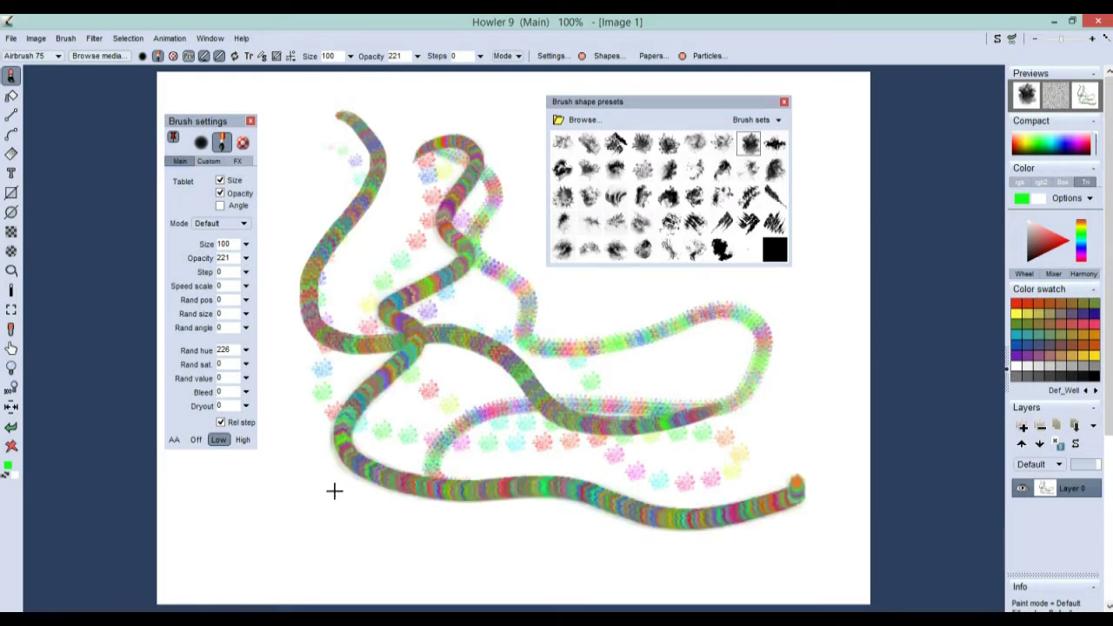
{"action": "left_click", "coordinate": [221, 209]}
{"action": "mouse_move", "coordinate": [315, 92]}
{"action": "left_mouse_down"}
{"action": "mouse_move", "coordinate": [415, 116]}
{"action": "mouse_move", "coordinate": [445, 291]}
{"action": "mouse_move", "coordinate": [710, 298]}
{"action": "mouse_move", "coordinate": [254, 554]}
{"action": "mouse_move", "coordinate": [739, 521]}
{"action": "left_mouse_up"}
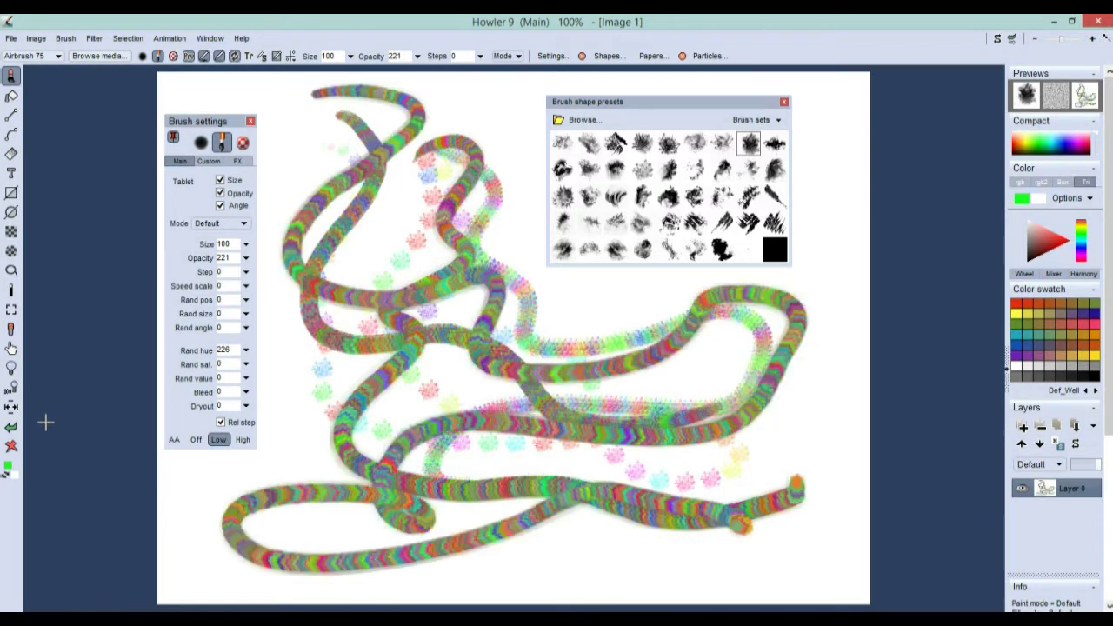
Clear the canvas and paint new looping and zigzag multicoloured strokes with tablet Angle control enabled.
{"action": "left_click", "coordinate": [11, 446]}
{"action": "left_click_drag", "start_coordinate": [298, 123], "coordinate": [434, 230]}
{"action": "mouse_move", "coordinate": [446, 191]}
{"action": "left_mouse_down"}
{"action": "mouse_move", "coordinate": [467, 249]}
{"action": "mouse_move", "coordinate": [318, 380]}
{"action": "mouse_move", "coordinate": [586, 348]}
{"action": "mouse_move", "coordinate": [804, 351]}
{"action": "mouse_move", "coordinate": [464, 383]}
{"action": "mouse_move", "coordinate": [562, 532]}
{"action": "mouse_move", "coordinate": [822, 543]}
{"action": "left_mouse_up"}
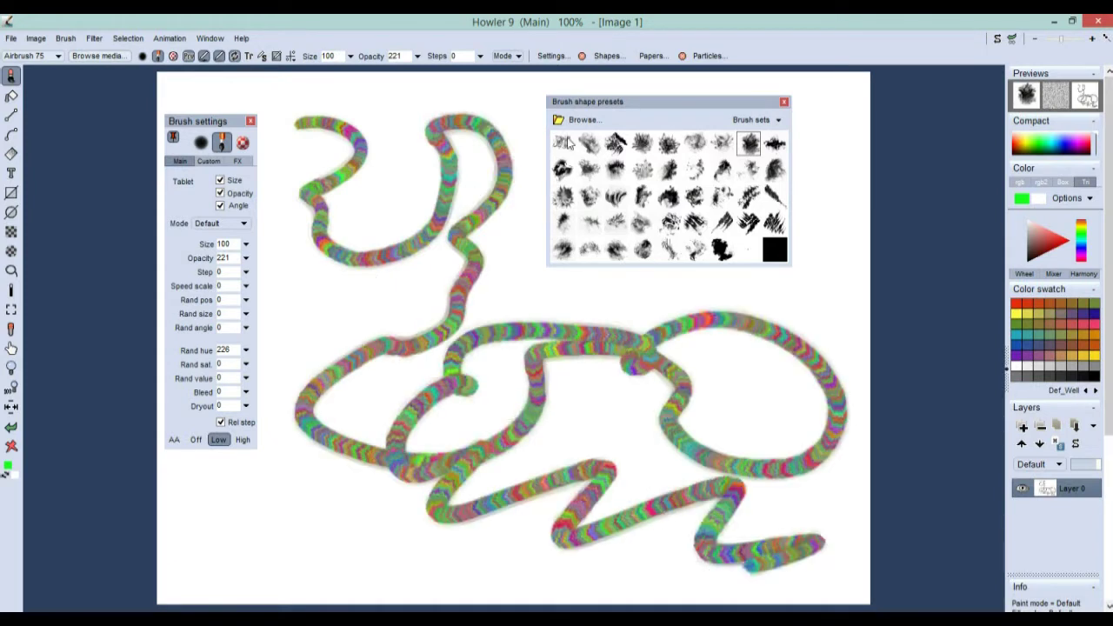
Close the brush shape presets and paint test strokes with the plain round brush and the custom shape brush, clearing the canvas in between.
{"action": "left_click", "coordinate": [784, 102]}
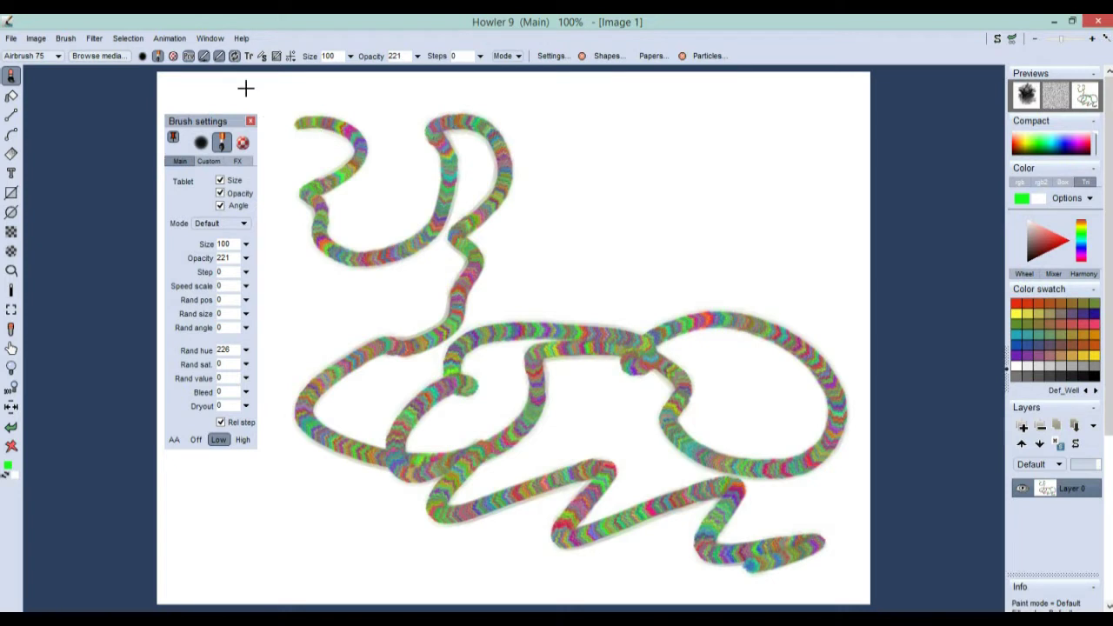
{"action": "left_click", "coordinate": [141, 57]}
{"action": "mouse_move", "coordinate": [521, 102]}
{"action": "left_mouse_down"}
{"action": "mouse_move", "coordinate": [609, 179]}
{"action": "mouse_move", "coordinate": [734, 409]}
{"action": "mouse_move", "coordinate": [356, 273]}
{"action": "mouse_move", "coordinate": [756, 447]}
{"action": "left_mouse_up"}
{"action": "left_click", "coordinate": [11, 445]}
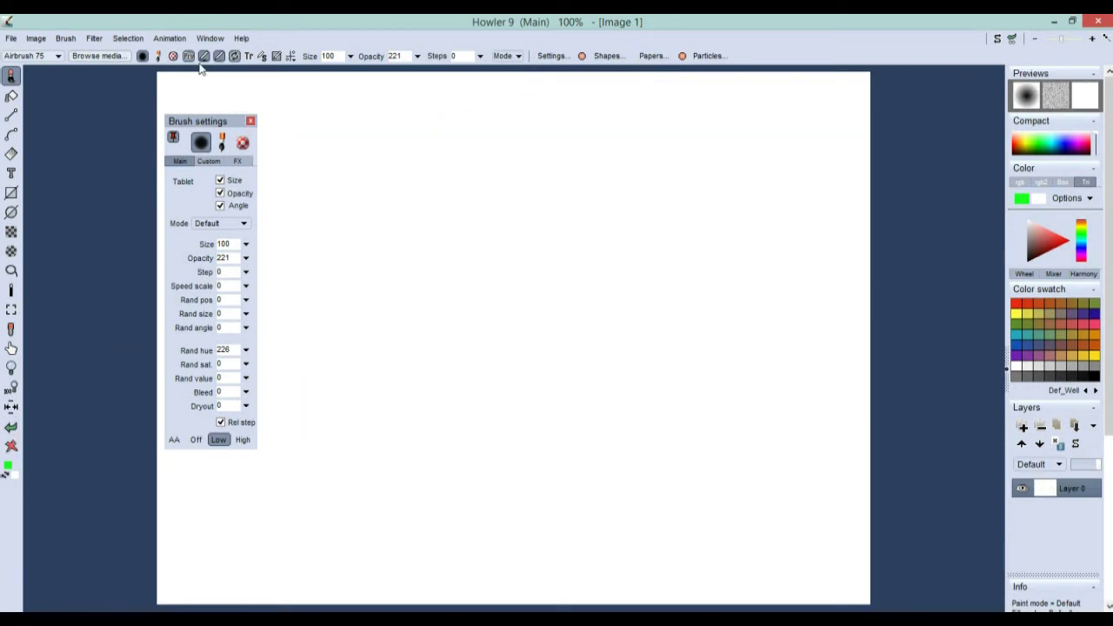
{"action": "left_click", "coordinate": [157, 55]}
{"action": "mouse_move", "coordinate": [348, 131]}
{"action": "left_mouse_down"}
{"action": "mouse_move", "coordinate": [467, 134]}
{"action": "mouse_move", "coordinate": [700, 105]}
{"action": "mouse_move", "coordinate": [730, 398]}
{"action": "mouse_move", "coordinate": [532, 181]}
{"action": "left_mouse_up"}
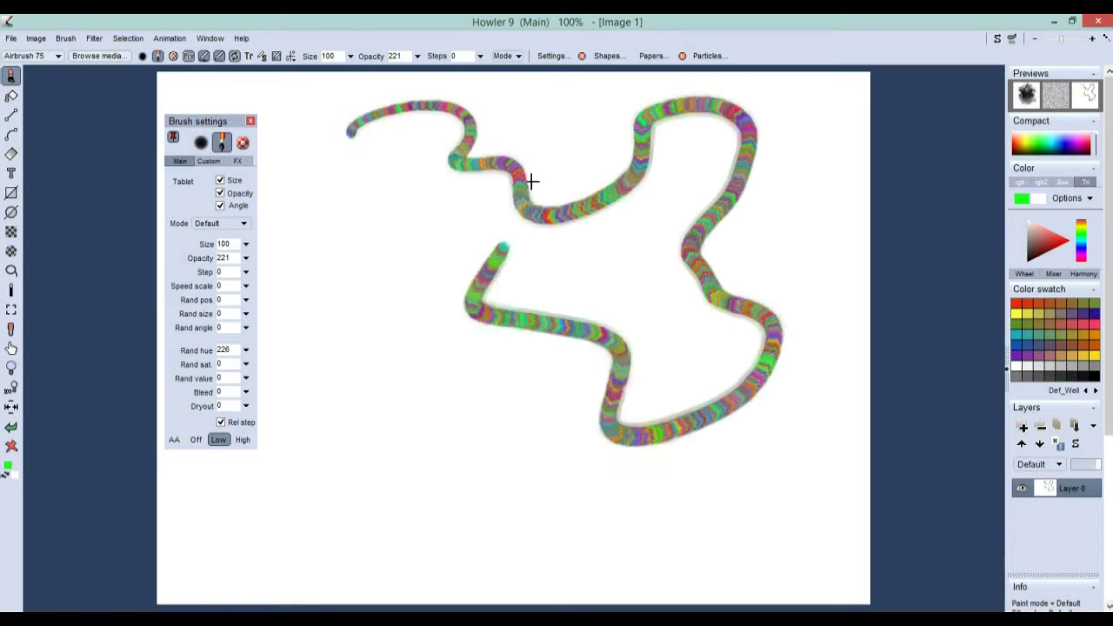
Reopen the brush shape presets, load the Defaults set, paint a stroke with the first soft round shape and clear the canvas.
{"action": "left_click", "coordinate": [607, 56]}
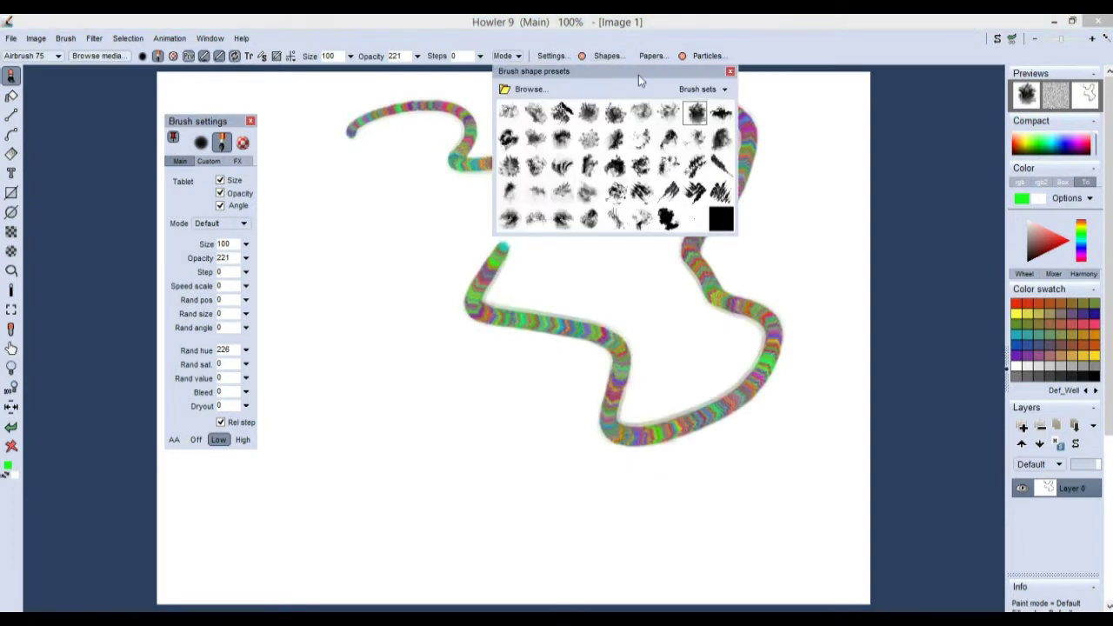
{"action": "left_click", "coordinate": [709, 88]}
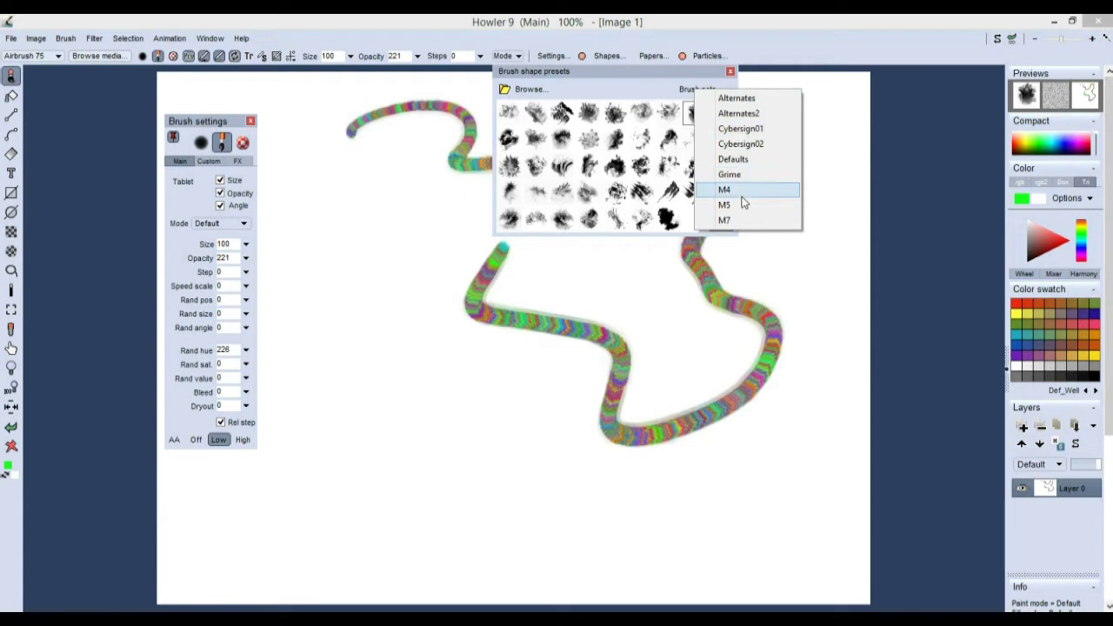
{"action": "left_click", "coordinate": [743, 162]}
{"action": "left_click", "coordinate": [510, 115]}
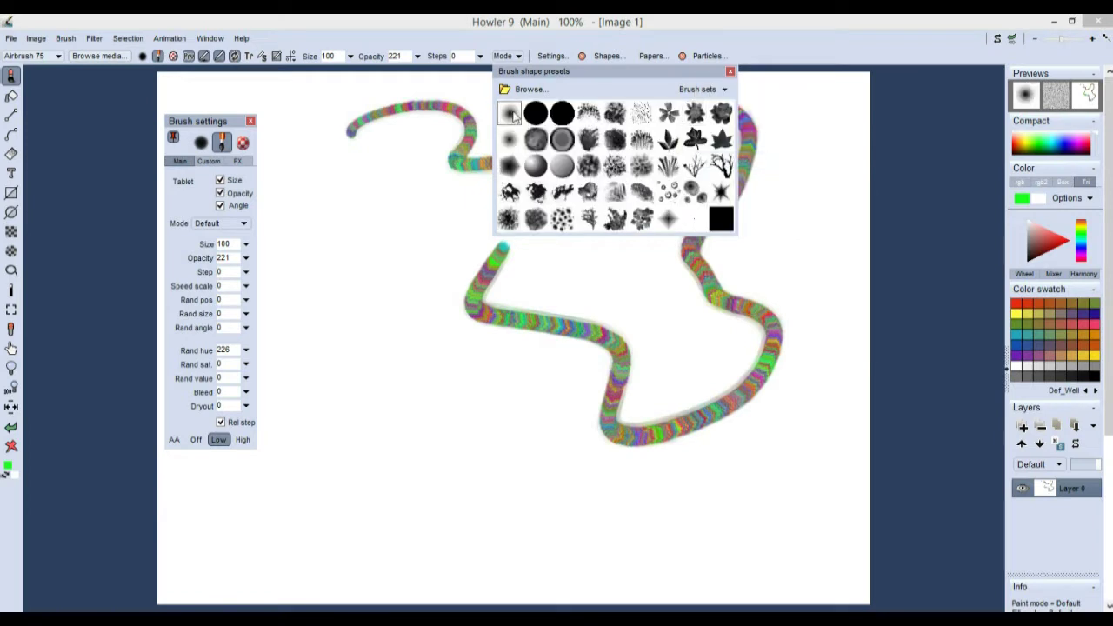
{"action": "mouse_move", "coordinate": [357, 196]}
{"action": "left_mouse_down"}
{"action": "mouse_move", "coordinate": [362, 301]}
{"action": "mouse_move", "coordinate": [676, 472]}
{"action": "mouse_move", "coordinate": [788, 459]}
{"action": "left_mouse_up"}
{"action": "left_click", "coordinate": [12, 445]}
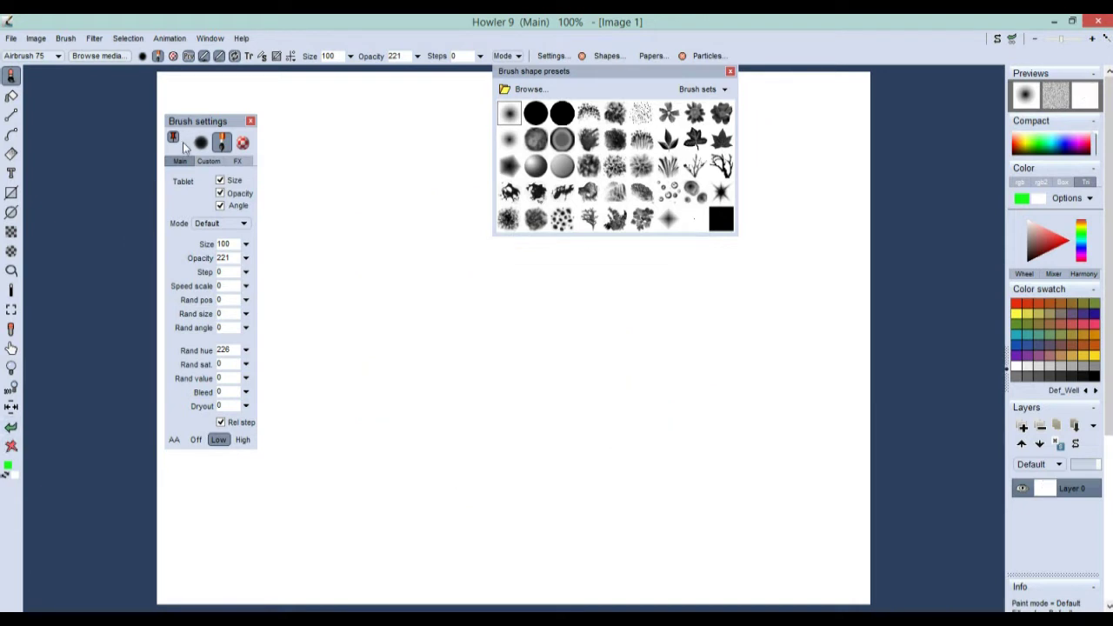
Switch to the large airbrush media preset and paint a wavy green stroke down the canvas.
{"action": "left_click", "coordinate": [38, 59]}
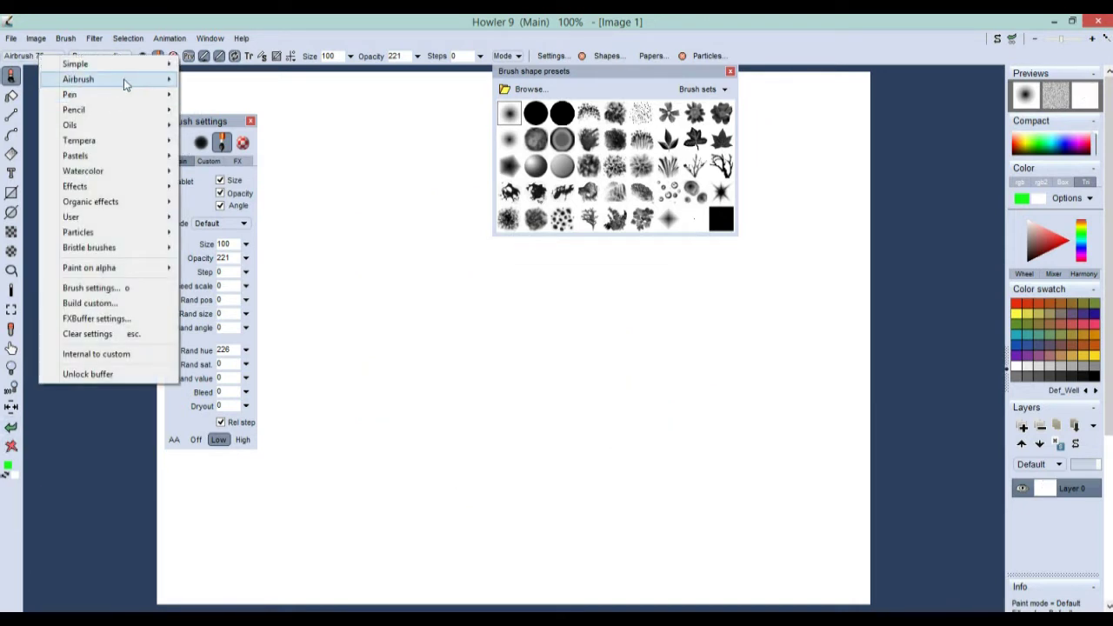
{"action": "mouse_move", "coordinate": [144, 80]}
{"action": "left_click", "coordinate": [241, 114]}
{"action": "mouse_move", "coordinate": [305, 124]}
{"action": "left_mouse_down"}
{"action": "mouse_move", "coordinate": [364, 270]}
{"action": "mouse_move", "coordinate": [676, 397]}
{"action": "left_mouse_up"}
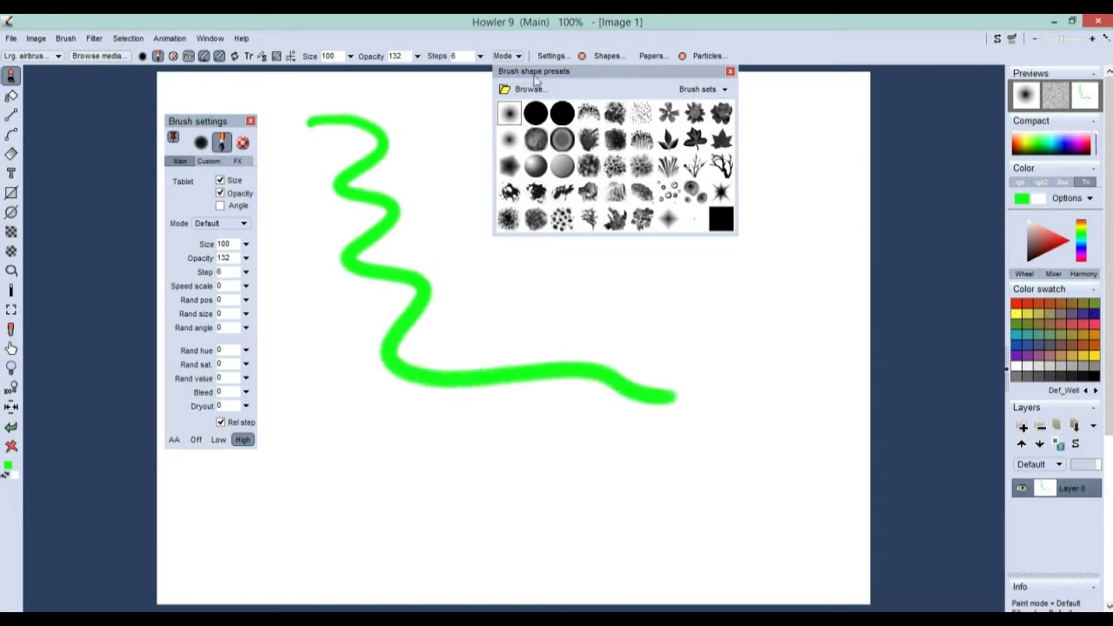
Move the brush shape presets away from the canvas centre and paint more airbrush strokes in green and dark red.
{"action": "left_click_drag", "start_coordinate": [742, 122], "coordinate": [756, 125]}
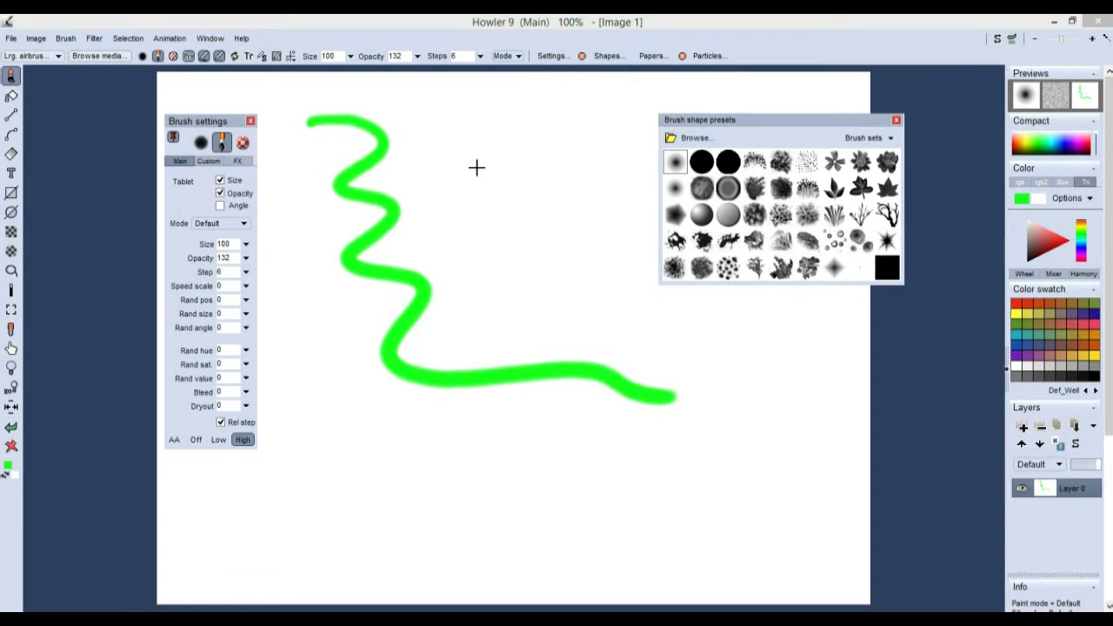
{"action": "mouse_move", "coordinate": [426, 116]}
{"action": "left_mouse_down"}
{"action": "mouse_move", "coordinate": [571, 251]}
{"action": "mouse_move", "coordinate": [673, 470]}
{"action": "mouse_move", "coordinate": [351, 443]}
{"action": "mouse_move", "coordinate": [383, 419]}
{"action": "left_mouse_up"}
{"action": "left_click", "coordinate": [1052, 230]}
{"action": "mouse_move", "coordinate": [690, 356]}
{"action": "left_mouse_down"}
{"action": "mouse_move", "coordinate": [531, 260]}
{"action": "mouse_move", "coordinate": [422, 216]}
{"action": "mouse_move", "coordinate": [798, 516]}
{"action": "left_mouse_up"}
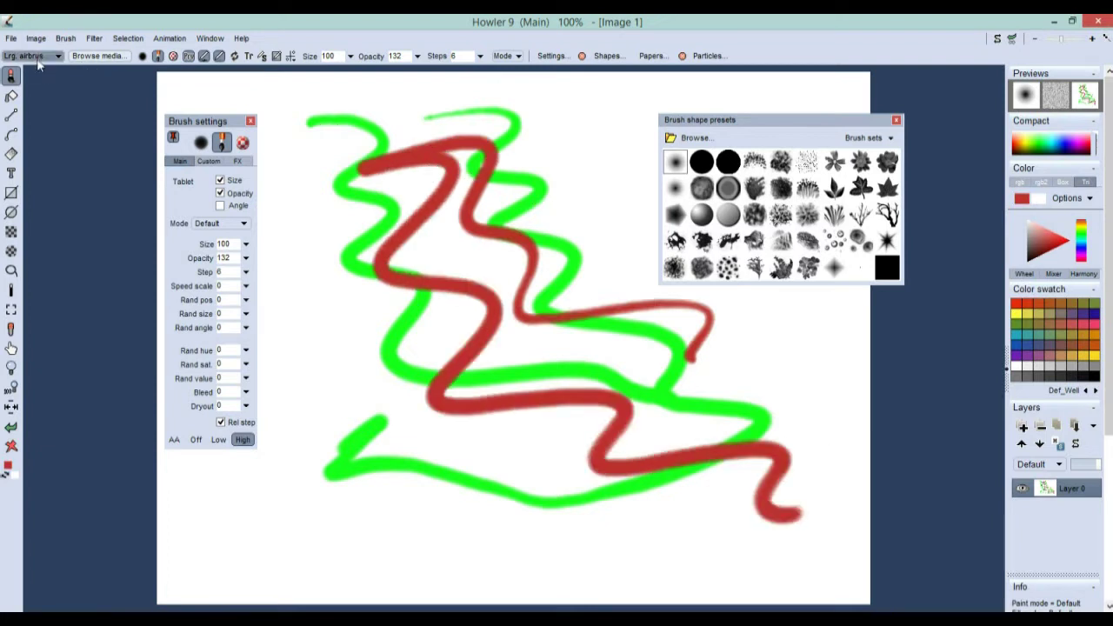
Switch to the Ball point pen media preset and paint a thin red scribble over the airbrush strokes.
{"action": "left_click", "coordinate": [39, 55]}
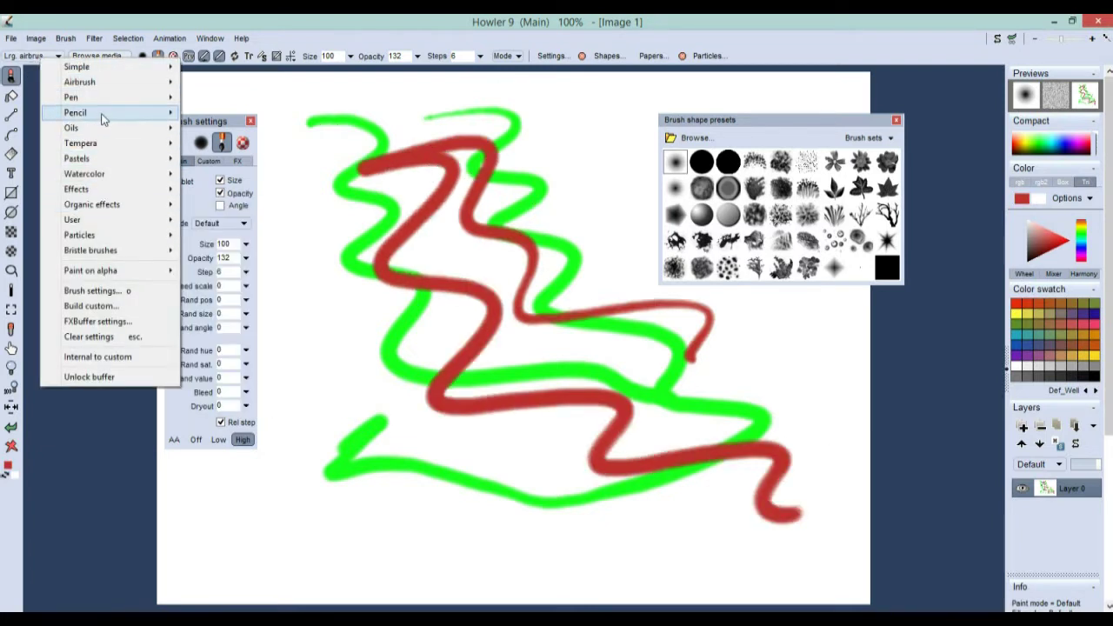
{"action": "mouse_move", "coordinate": [102, 97]}
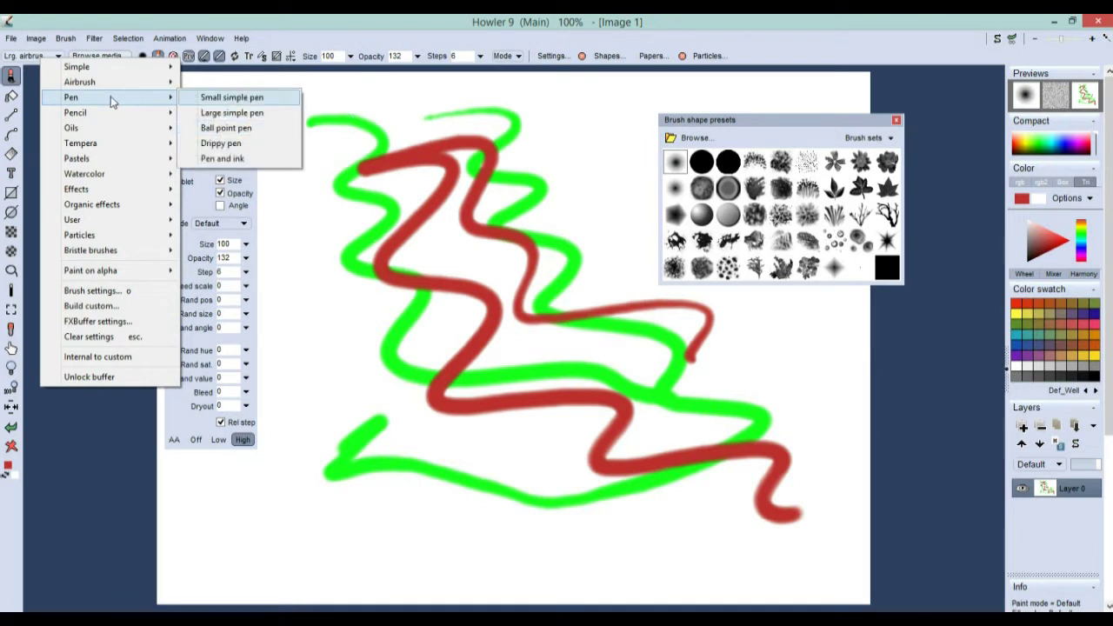
{"action": "left_click", "coordinate": [228, 128]}
{"action": "mouse_move", "coordinate": [301, 222]}
{"action": "left_mouse_down"}
{"action": "mouse_move", "coordinate": [365, 353]}
{"action": "mouse_move", "coordinate": [633, 459]}
{"action": "mouse_move", "coordinate": [660, 520]}
{"action": "left_mouse_up"}
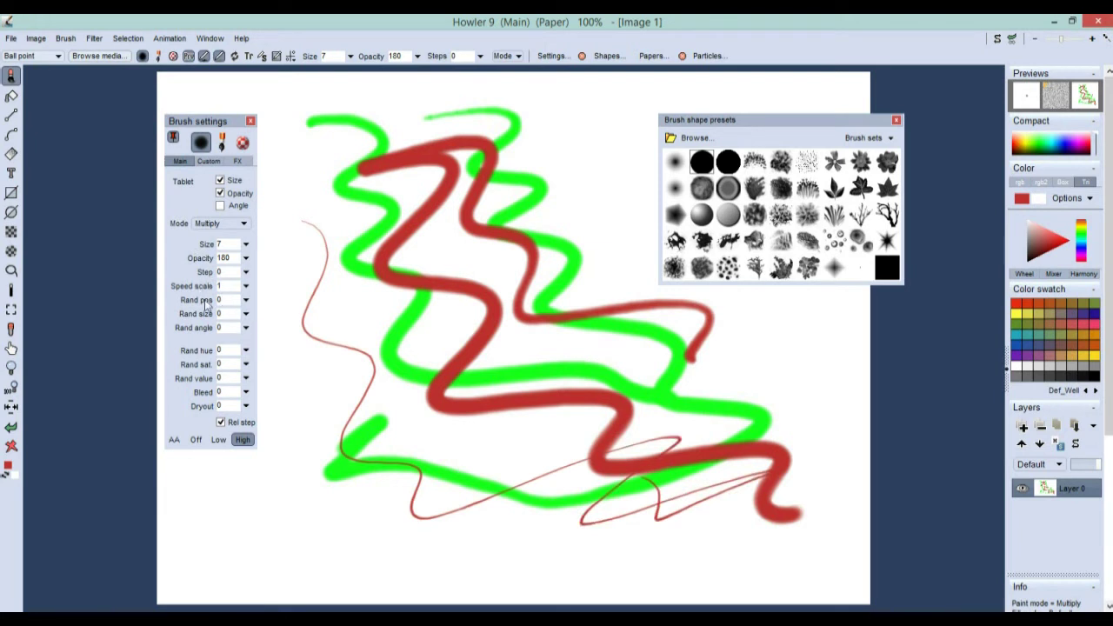
Clear the canvas, switch to the Drippy pen media preset and paint loose red scribbles across the canvas.
{"action": "left_click", "coordinate": [11, 445]}
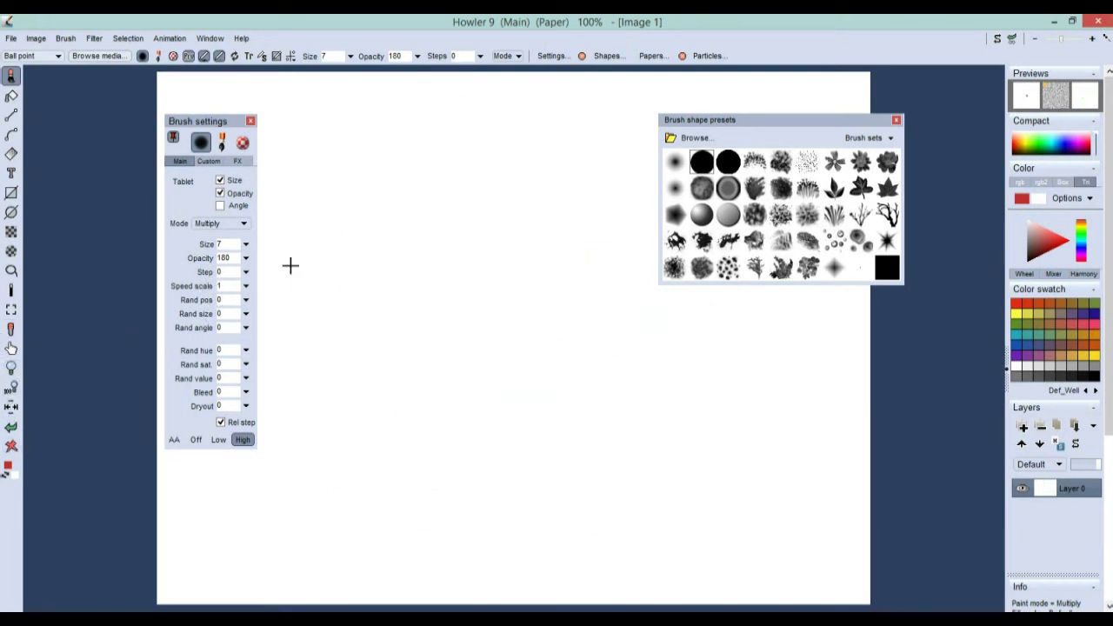
{"action": "left_click", "coordinate": [33, 56]}
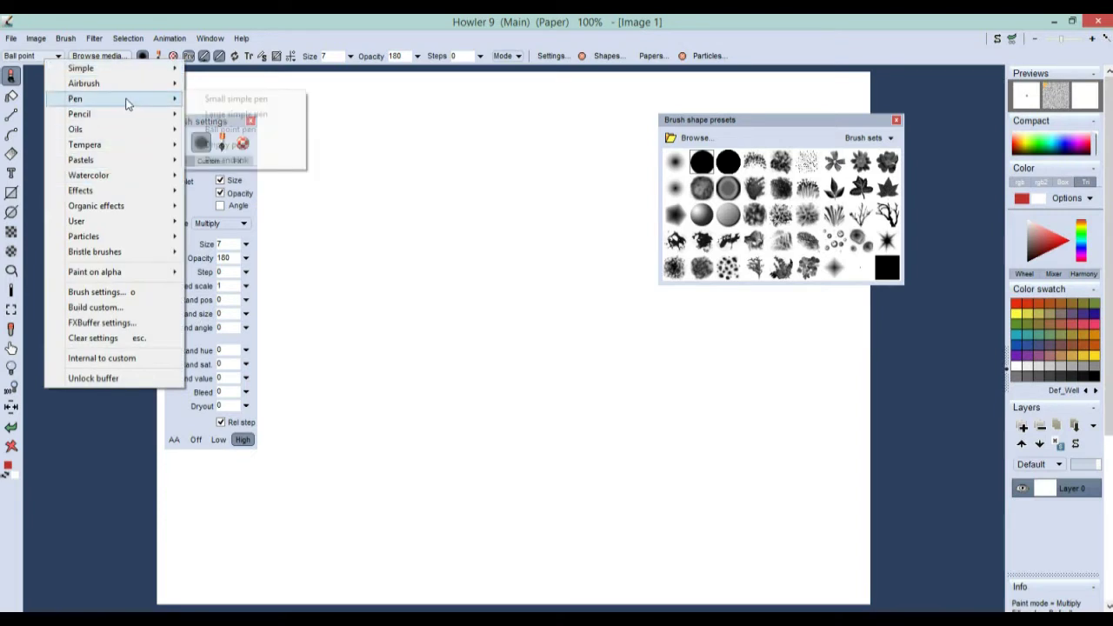
{"action": "left_click", "coordinate": [228, 145]}
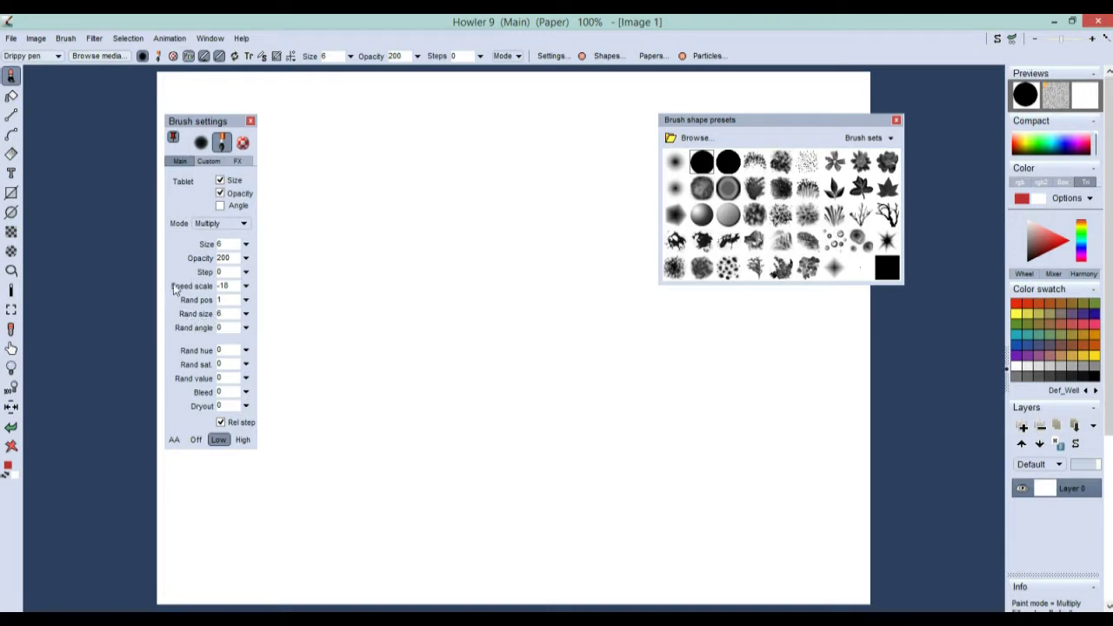
{"action": "left_click", "coordinate": [229, 313]}
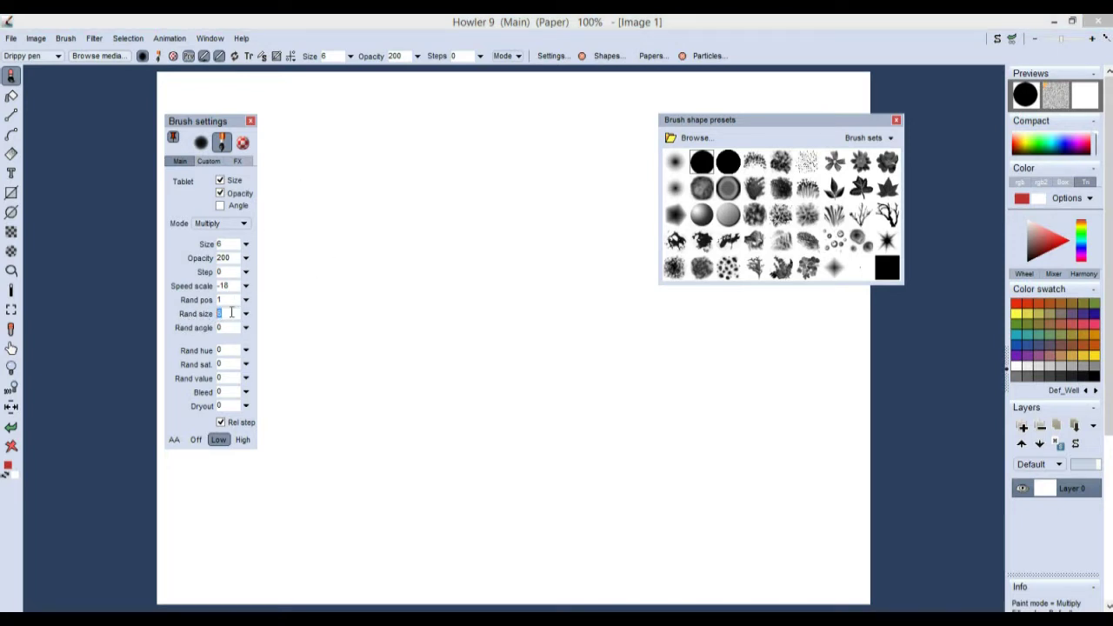
{"action": "mouse_move", "coordinate": [332, 168]}
{"action": "left_mouse_down"}
{"action": "mouse_move", "coordinate": [423, 190]}
{"action": "mouse_move", "coordinate": [464, 340]}
{"action": "mouse_move", "coordinate": [517, 452]}
{"action": "left_mouse_up"}
{"action": "mouse_move", "coordinate": [782, 380]}
{"action": "left_mouse_down"}
{"action": "mouse_move", "coordinate": [392, 177]}
{"action": "mouse_move", "coordinate": [621, 273]}
{"action": "mouse_move", "coordinate": [514, 460]}
{"action": "mouse_move", "coordinate": [535, 375]}
{"action": "mouse_move", "coordinate": [479, 136]}
{"action": "mouse_move", "coordinate": [596, 269]}
{"action": "mouse_move", "coordinate": [374, 392]}
{"action": "mouse_move", "coordinate": [354, 269]}
{"action": "mouse_move", "coordinate": [318, 506]}
{"action": "left_mouse_up"}
{"action": "left_click_drag", "start_coordinate": [664, 515], "coordinate": [394, 374]}
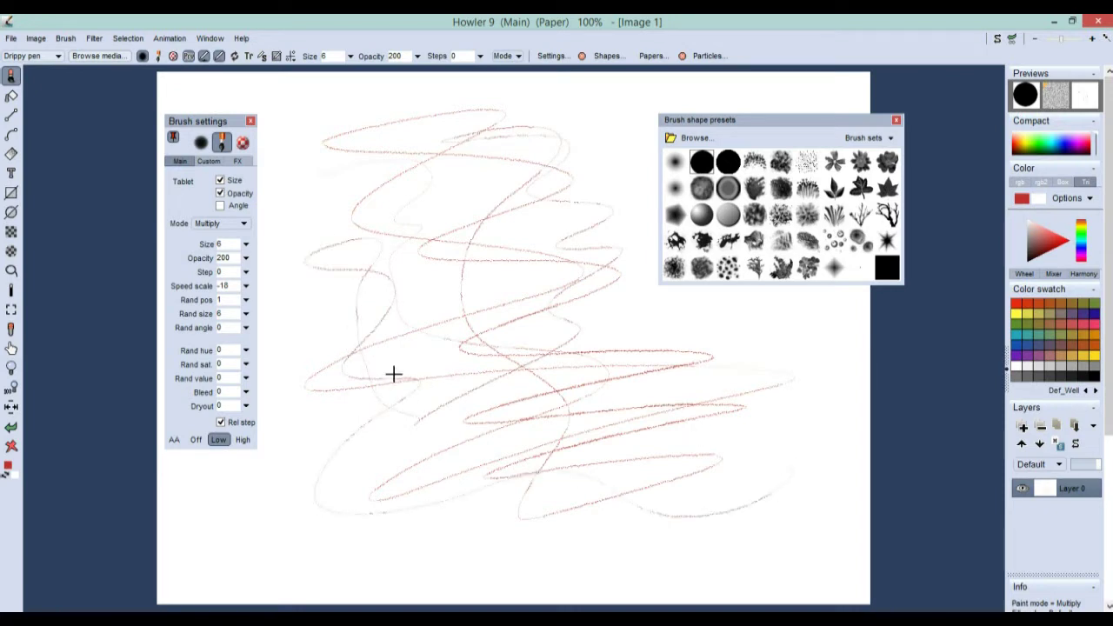
Set the brush size to 67 and paint winding red test strokes, clearing the canvas between them.
{"action": "left_click", "coordinate": [341, 58]}
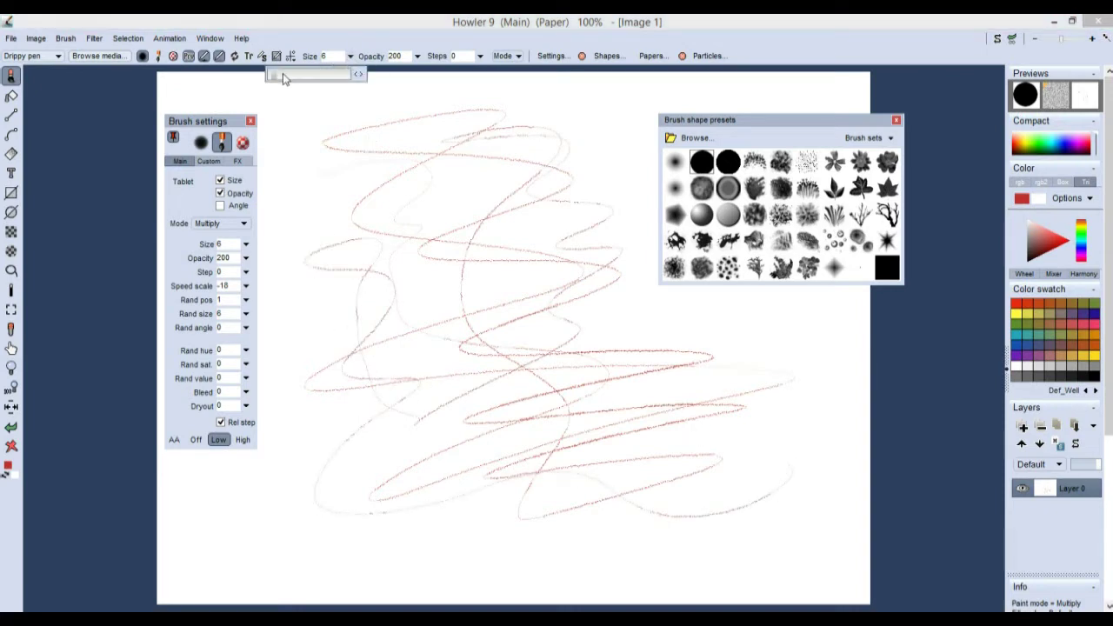
{"action": "left_click_drag", "start_coordinate": [314, 79], "coordinate": [325, 79]}
{"action": "mouse_move", "coordinate": [341, 212]}
{"action": "left_mouse_down"}
{"action": "mouse_move", "coordinate": [360, 368]}
{"action": "mouse_move", "coordinate": [484, 490]}
{"action": "mouse_move", "coordinate": [600, 346]}
{"action": "left_mouse_up"}
{"action": "left_click", "coordinate": [12, 445]}
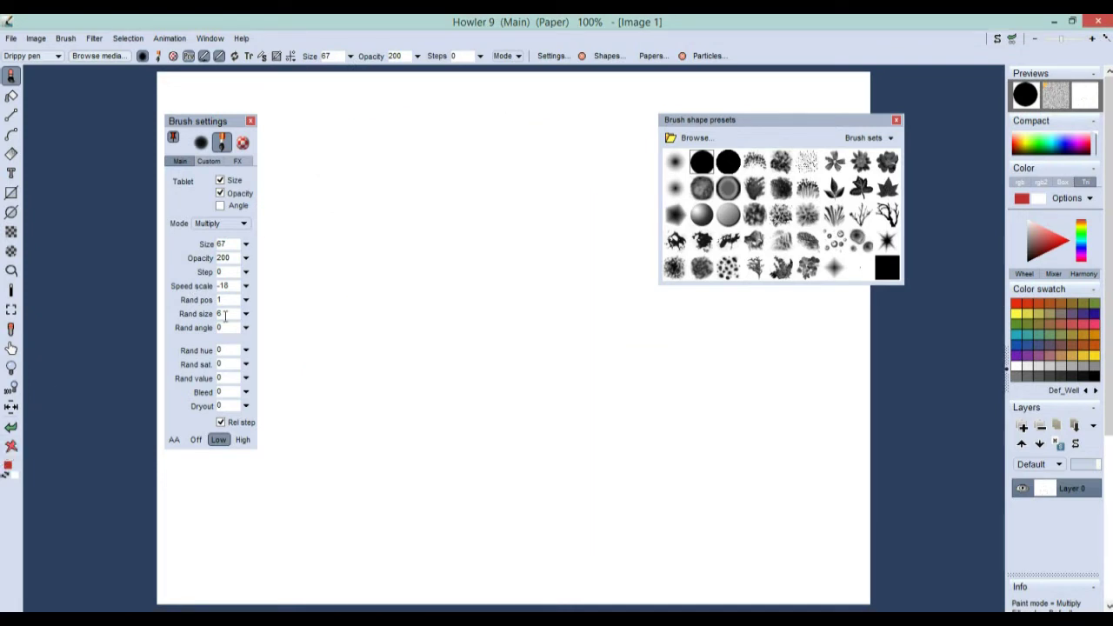
{"action": "mouse_move", "coordinate": [384, 123]}
{"action": "left_mouse_down"}
{"action": "mouse_move", "coordinate": [353, 254]}
{"action": "mouse_move", "coordinate": [567, 186]}
{"action": "mouse_move", "coordinate": [512, 330]}
{"action": "mouse_move", "coordinate": [750, 358]}
{"action": "mouse_move", "coordinate": [614, 429]}
{"action": "mouse_move", "coordinate": [427, 338]}
{"action": "mouse_move", "coordinate": [385, 461]}
{"action": "left_mouse_up"}
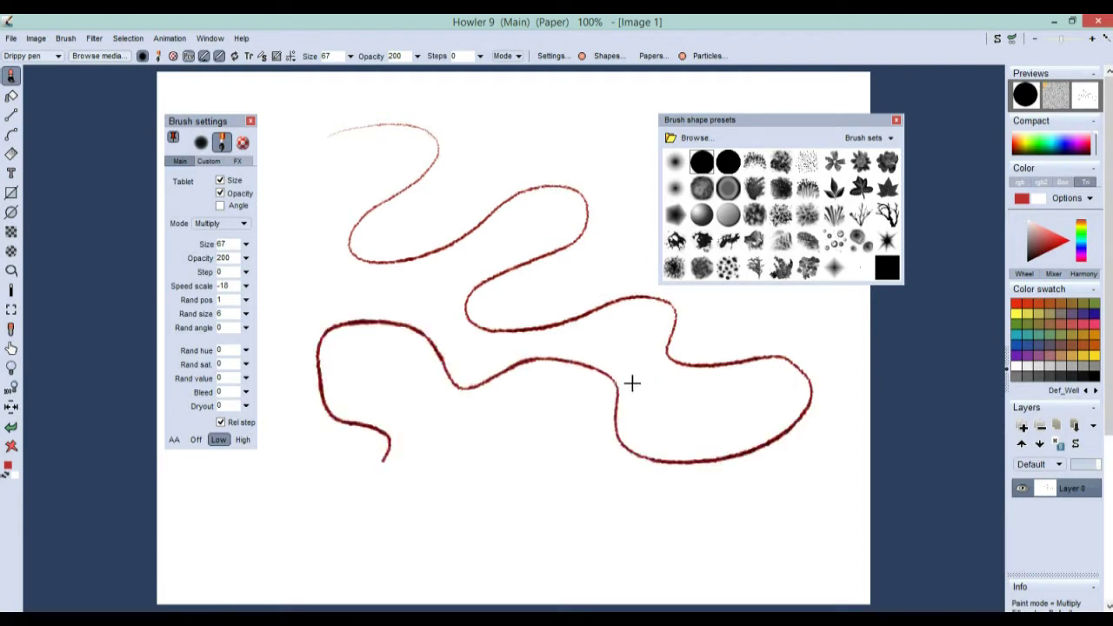
Paint a red stroke with the brush step at 58 and another with the step at 207.
{"action": "left_click", "coordinate": [479, 56]}
{"action": "left_click_drag", "start_coordinate": [403, 78], "coordinate": [424, 78]}
{"action": "mouse_move", "coordinate": [491, 128]}
{"action": "left_mouse_down"}
{"action": "mouse_move", "coordinate": [542, 206]}
{"action": "mouse_move", "coordinate": [380, 449]}
{"action": "mouse_move", "coordinate": [564, 483]}
{"action": "left_mouse_up"}
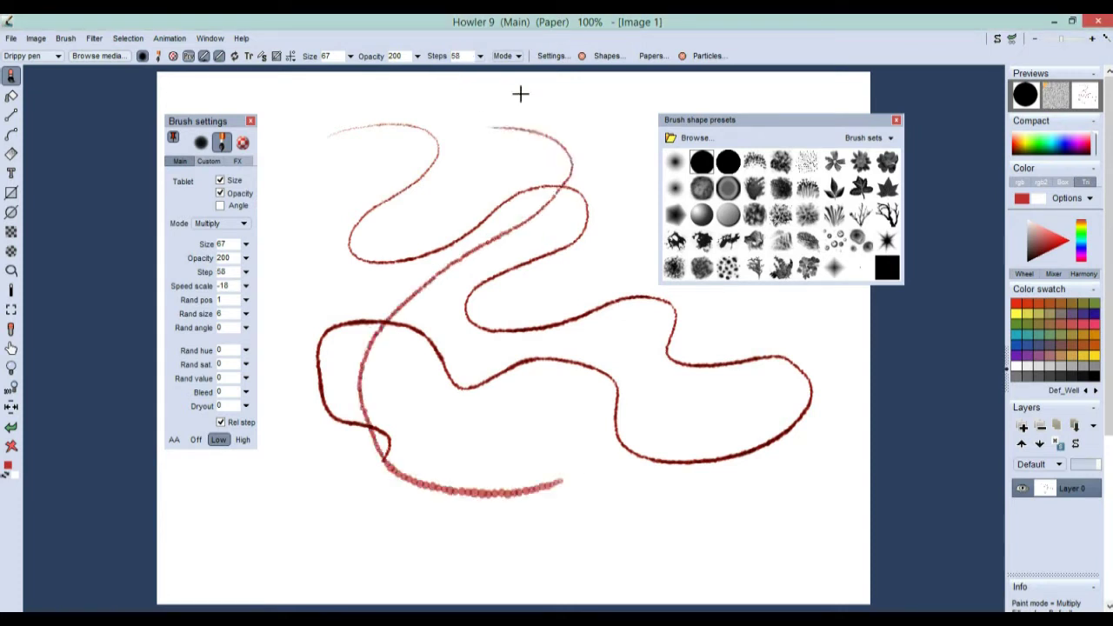
{"action": "left_click", "coordinate": [479, 55]}
{"action": "left_click_drag", "start_coordinate": [420, 79], "coordinate": [455, 79]}
{"action": "mouse_move", "coordinate": [432, 188]}
{"action": "left_mouse_down"}
{"action": "mouse_move", "coordinate": [397, 353]}
{"action": "mouse_move", "coordinate": [770, 513]}
{"action": "mouse_move", "coordinate": [817, 466]}
{"action": "left_mouse_up"}
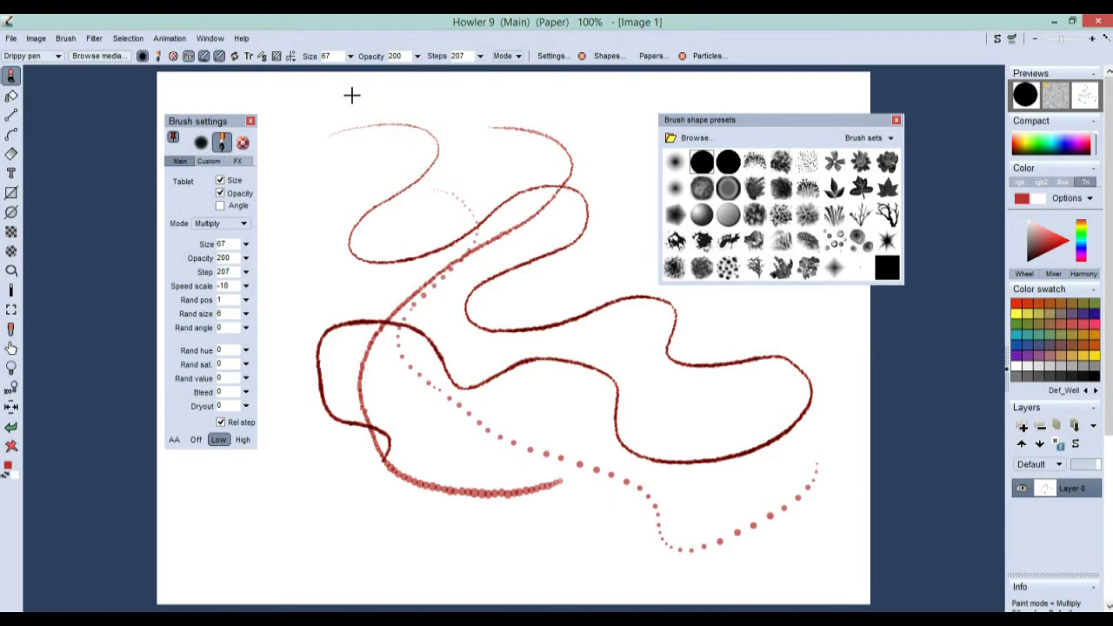
Set the brush size to 100, clear the canvas and paint two long winding dotted red strokes.
{"action": "left_click", "coordinate": [351, 56]}
{"action": "left_click_drag", "start_coordinate": [329, 75], "coordinate": [378, 81]}
{"action": "left_click", "coordinate": [11, 445]}
{"action": "mouse_move", "coordinate": [343, 113]}
{"action": "left_mouse_down"}
{"action": "mouse_move", "coordinate": [368, 112]}
{"action": "mouse_move", "coordinate": [302, 363]}
{"action": "mouse_move", "coordinate": [618, 529]}
{"action": "mouse_move", "coordinate": [449, 286]}
{"action": "mouse_move", "coordinate": [609, 114]}
{"action": "left_mouse_up"}
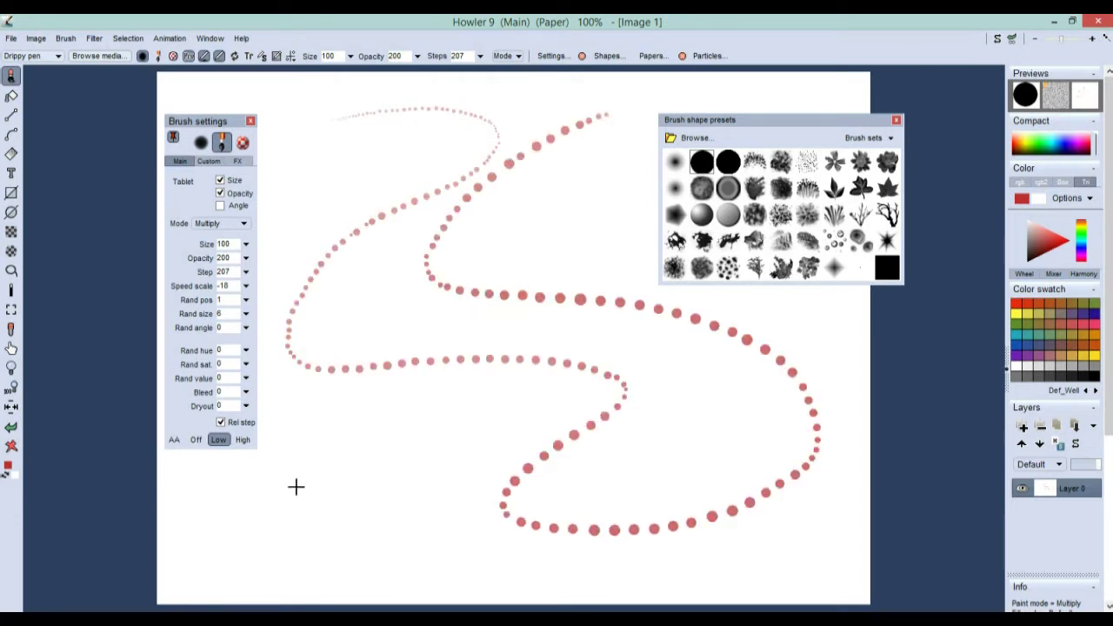
{"action": "mouse_move", "coordinate": [277, 497]}
{"action": "left_mouse_down"}
{"action": "mouse_move", "coordinate": [331, 440]}
{"action": "mouse_move", "coordinate": [355, 482]}
{"action": "mouse_move", "coordinate": [435, 534]}
{"action": "mouse_move", "coordinate": [434, 414]}
{"action": "mouse_move", "coordinate": [703, 409]}
{"action": "mouse_move", "coordinate": [514, 229]}
{"action": "mouse_move", "coordinate": [391, 198]}
{"action": "left_mouse_up"}
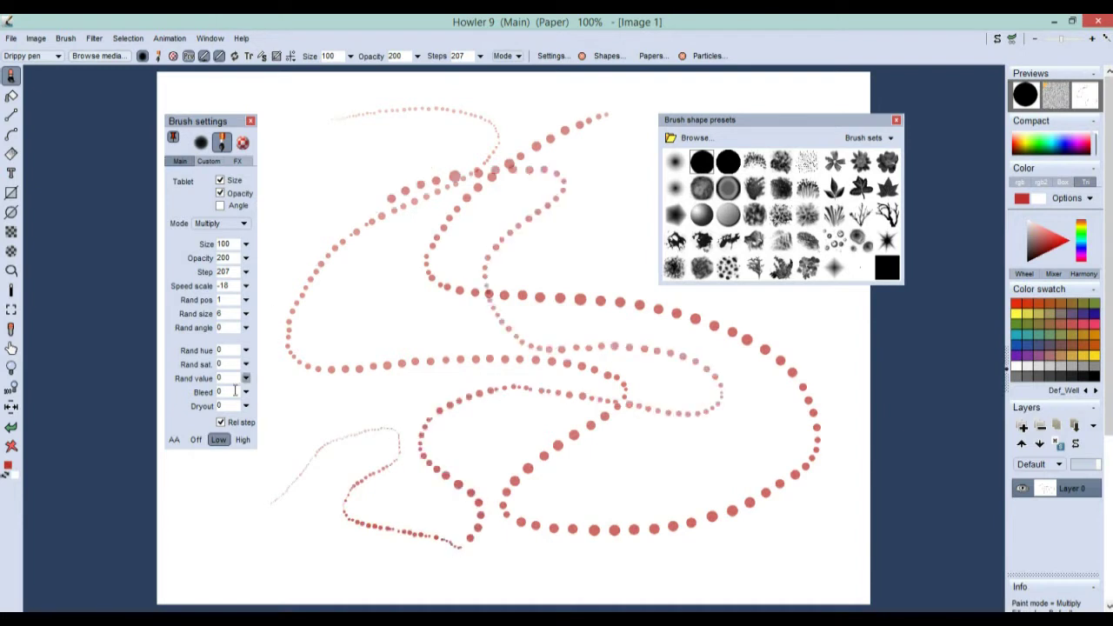
Clear the canvas and paint a dotted red zigzag down the canvas and a diagonal arc across it.
{"action": "left_click", "coordinate": [11, 446]}
{"action": "mouse_move", "coordinate": [370, 105]}
{"action": "left_mouse_down"}
{"action": "mouse_move", "coordinate": [330, 217]}
{"action": "mouse_move", "coordinate": [360, 360]}
{"action": "mouse_move", "coordinate": [517, 516]}
{"action": "mouse_move", "coordinate": [751, 513]}
{"action": "left_mouse_up"}
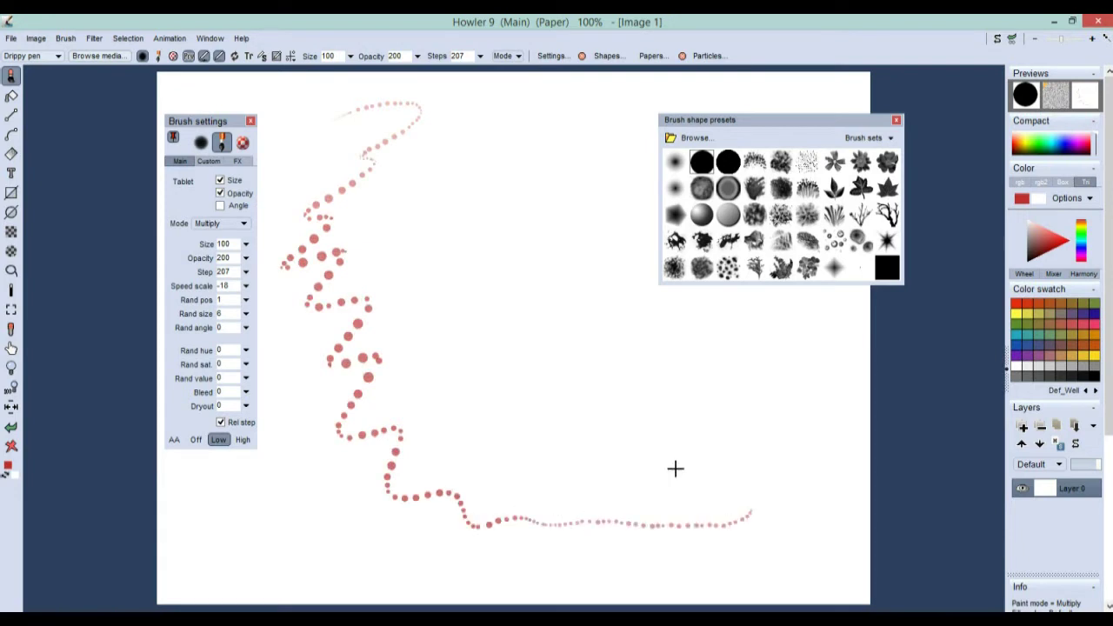
{"action": "left_click_drag", "start_coordinate": [235, 535], "coordinate": [810, 365]}
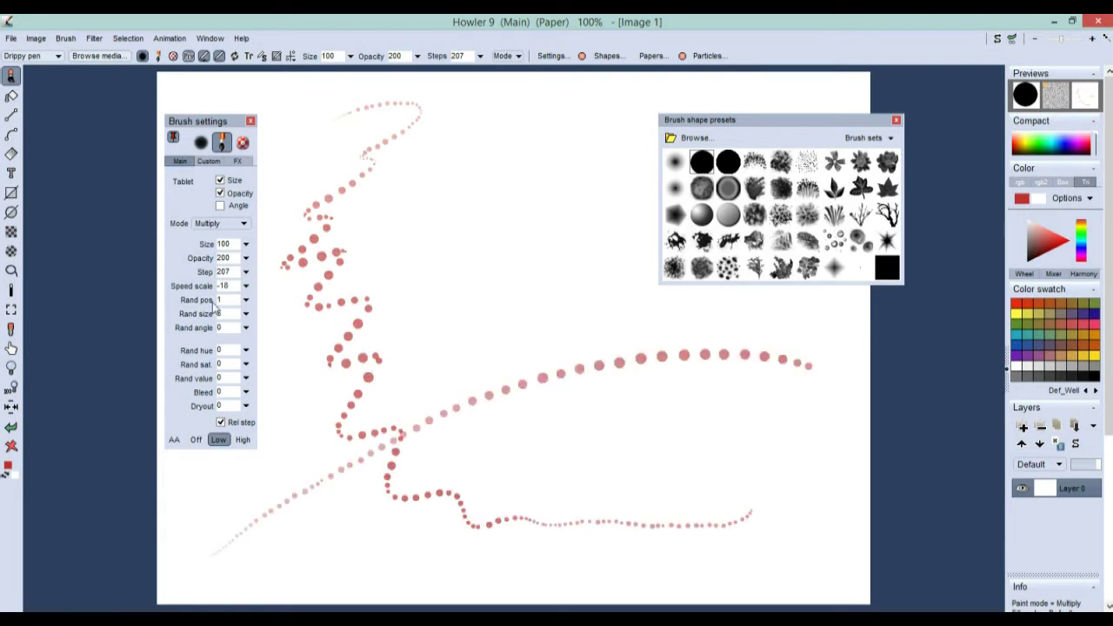
Set Rand pos to 81 and paint scattered red dots, clear the canvas and paint another scattered stroke.
{"action": "left_click", "coordinate": [246, 301]}
{"action": "left_click_drag", "start_coordinate": [221, 320], "coordinate": [225, 321]}
{"action": "mouse_move", "coordinate": [466, 198]}
{"action": "left_mouse_down"}
{"action": "mouse_move", "coordinate": [549, 188]}
{"action": "mouse_move", "coordinate": [594, 462]}
{"action": "mouse_move", "coordinate": [757, 500]}
{"action": "left_mouse_up"}
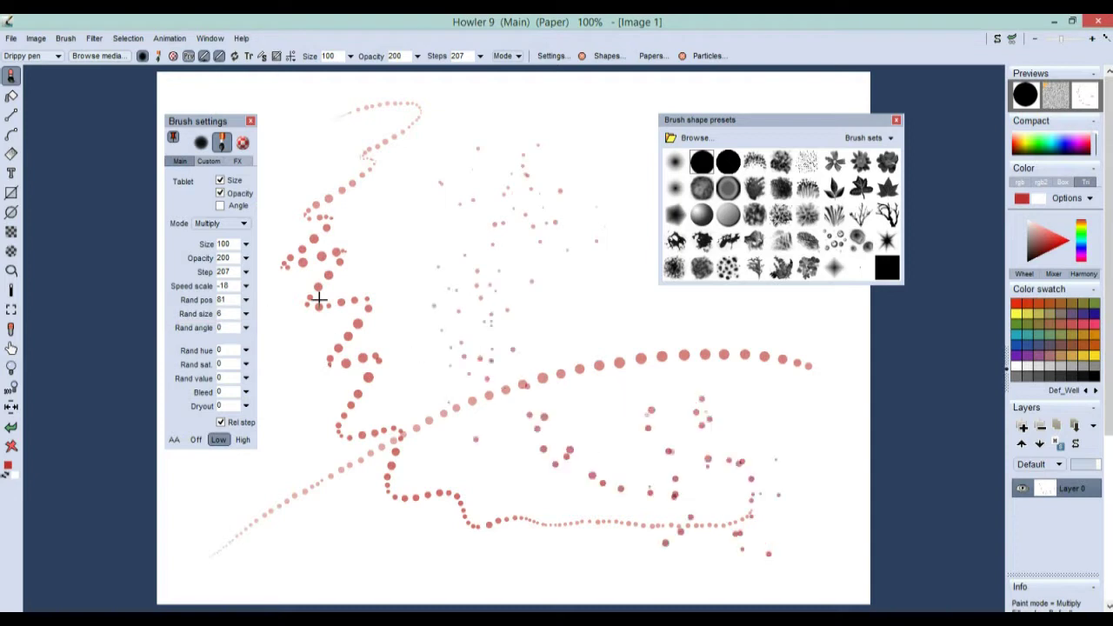
{"action": "left_click", "coordinate": [11, 445]}
{"action": "mouse_move", "coordinate": [395, 293]}
{"action": "left_mouse_down"}
{"action": "mouse_move", "coordinate": [495, 199]}
{"action": "mouse_move", "coordinate": [404, 464]}
{"action": "mouse_move", "coordinate": [579, 377]}
{"action": "mouse_move", "coordinate": [294, 292]}
{"action": "left_mouse_up"}
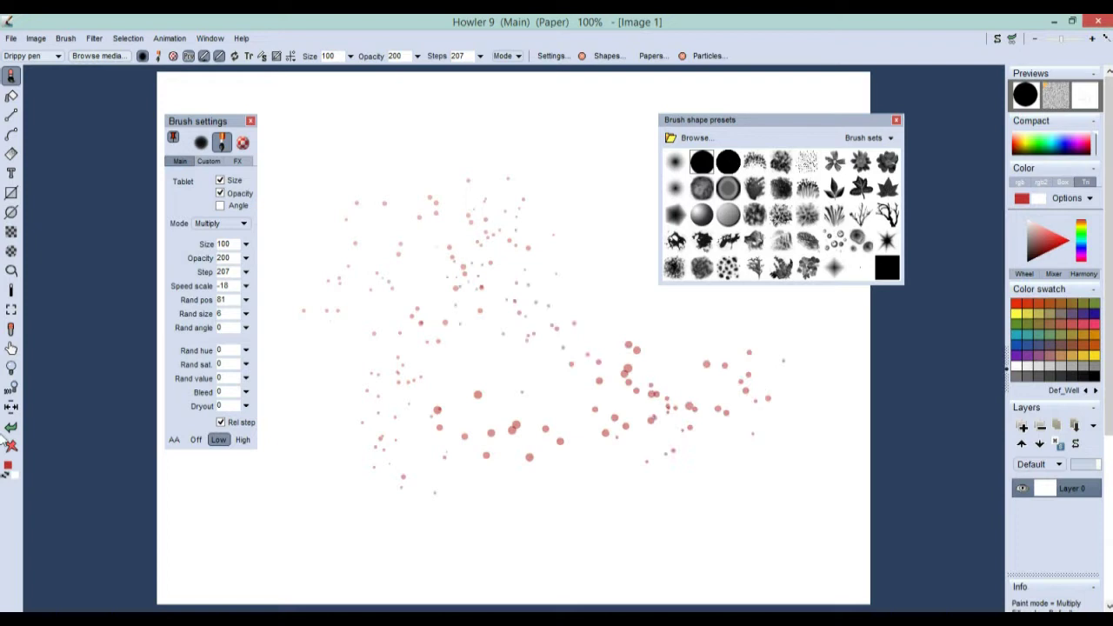
Set Rand pos to 100 and paint a more widely scattered stroke of red dots.
{"action": "left_click", "coordinate": [246, 301]}
{"action": "left_click_drag", "start_coordinate": [237, 320], "coordinate": [255, 319]}
{"action": "mouse_move", "coordinate": [432, 127]}
{"action": "left_mouse_down"}
{"action": "mouse_move", "coordinate": [599, 147]}
{"action": "mouse_move", "coordinate": [353, 425]}
{"action": "mouse_move", "coordinate": [238, 492]}
{"action": "left_mouse_up"}
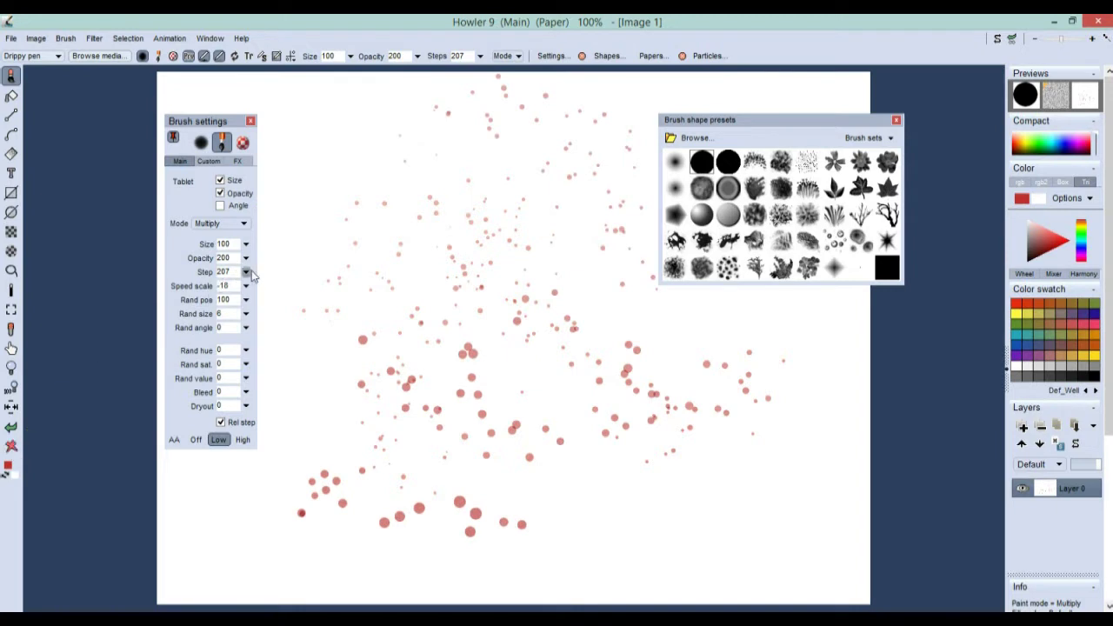
Set Rand pos to 0 and paint a dotted red curve over the scattered dots.
{"action": "left_click", "coordinate": [246, 299]}
{"action": "left_click_drag", "start_coordinate": [217, 319], "coordinate": [140, 336]}
{"action": "mouse_move", "coordinate": [372, 126]}
{"action": "left_mouse_down"}
{"action": "mouse_move", "coordinate": [340, 259]}
{"action": "mouse_move", "coordinate": [695, 482]}
{"action": "left_mouse_up"}
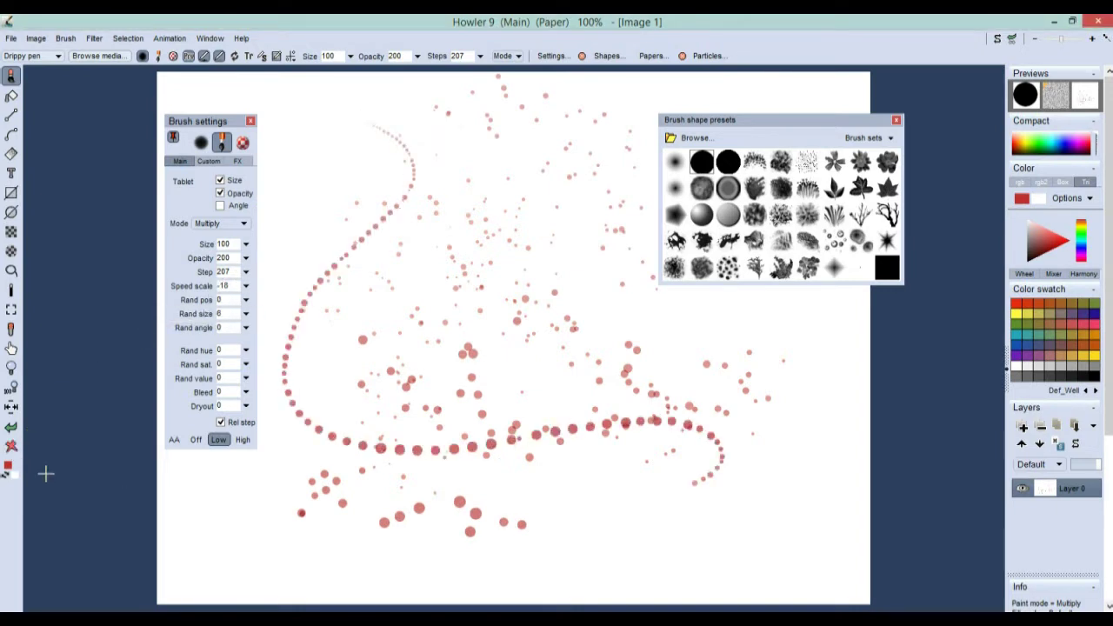
Clear the canvas, choose a medium blue brush color and paint a winding dotted stroke.
{"action": "left_click", "coordinate": [10, 445]}
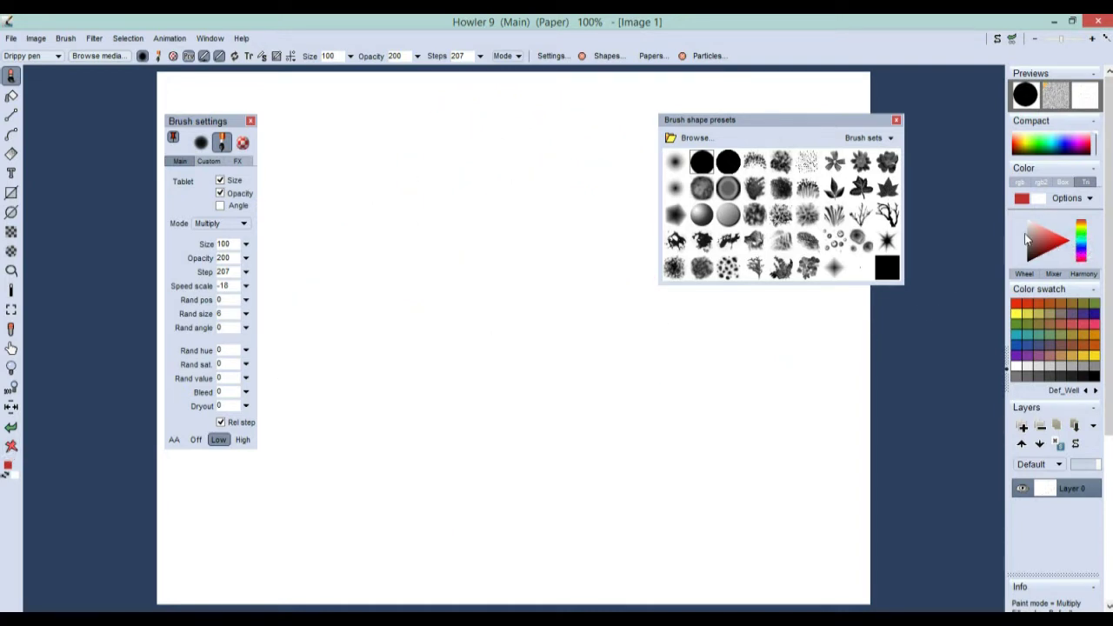
{"action": "left_click", "coordinate": [1055, 240]}
{"action": "left_click", "coordinate": [1082, 249]}
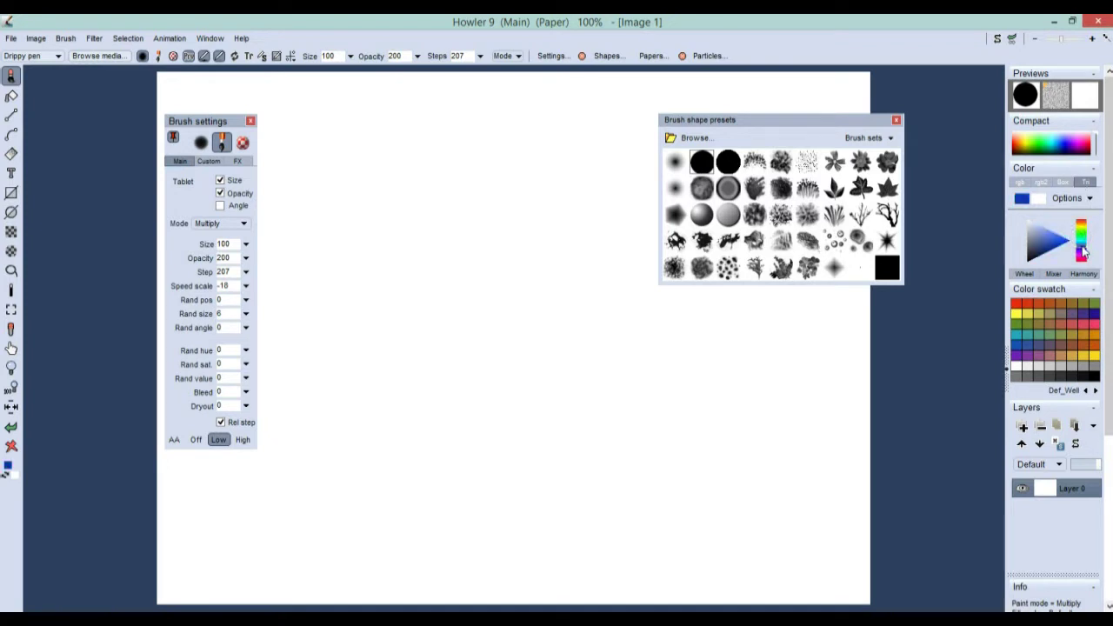
{"action": "left_click", "coordinate": [1038, 235]}
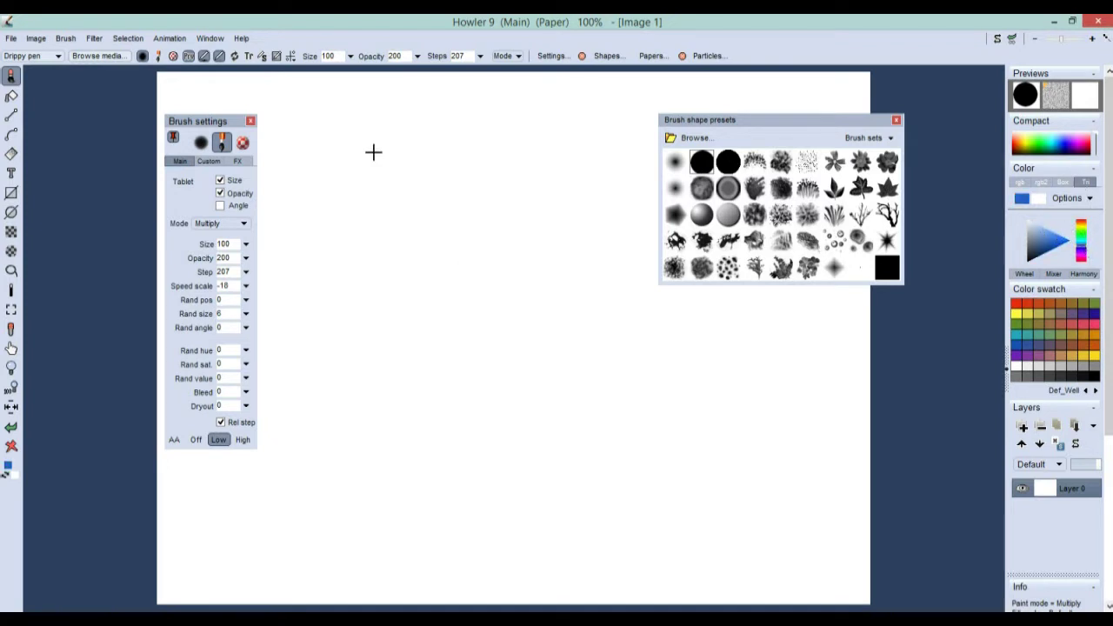
{"action": "mouse_move", "coordinate": [318, 100]}
{"action": "left_mouse_down"}
{"action": "mouse_move", "coordinate": [408, 221]}
{"action": "mouse_move", "coordinate": [810, 432]}
{"action": "mouse_move", "coordinate": [694, 315]}
{"action": "left_mouse_up"}
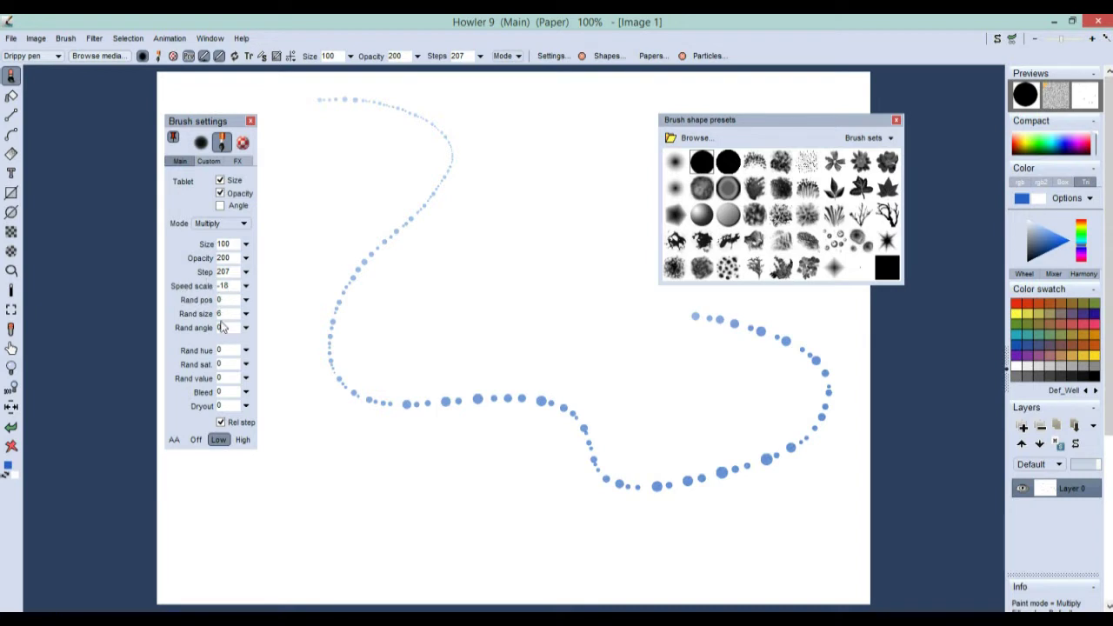
Set Rand size to 34, undo the last blue stroke and paint a new winding dotted one.
{"action": "left_click_drag", "start_coordinate": [246, 314], "coordinate": [247, 333]}
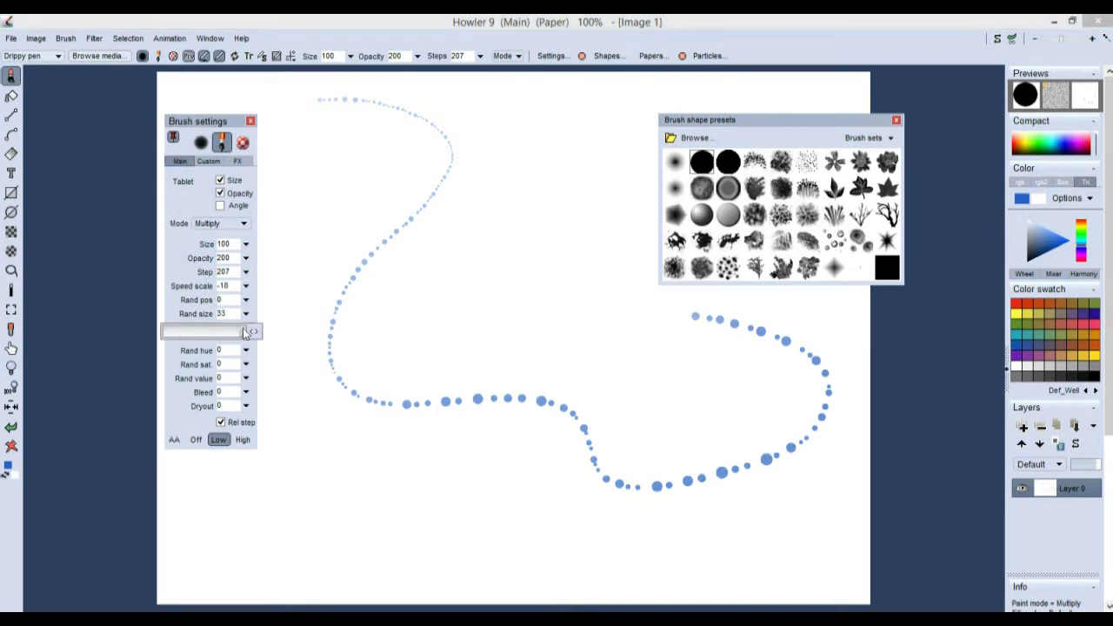
{"action": "left_click", "coordinate": [10, 426]}
{"action": "mouse_move", "coordinate": [334, 132]}
{"action": "left_mouse_down"}
{"action": "mouse_move", "coordinate": [335, 414]}
{"action": "mouse_move", "coordinate": [562, 322]}
{"action": "mouse_move", "coordinate": [830, 530]}
{"action": "left_mouse_up"}
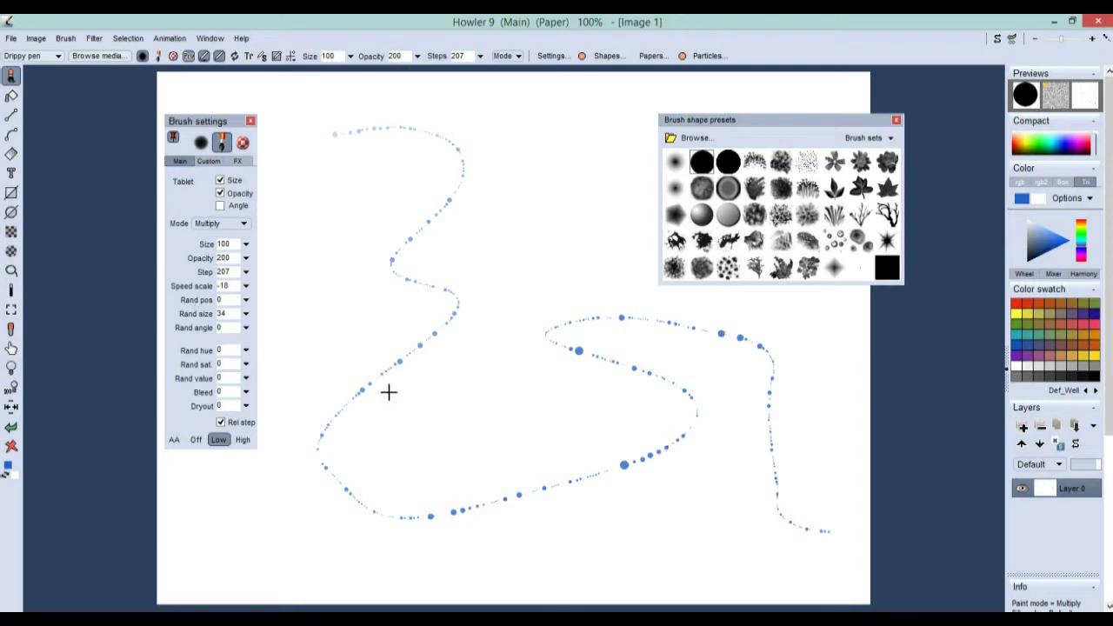
Set Rand size to 11, paint a blue test stroke and clear the canvas.
{"action": "left_click", "coordinate": [247, 315]}
{"action": "left_click_drag", "start_coordinate": [211, 331], "coordinate": [187, 332]}
{"action": "mouse_move", "coordinate": [448, 203]}
{"action": "left_mouse_down"}
{"action": "mouse_move", "coordinate": [474, 419]}
{"action": "mouse_move", "coordinate": [705, 449]}
{"action": "left_mouse_up"}
{"action": "left_click", "coordinate": [11, 446]}
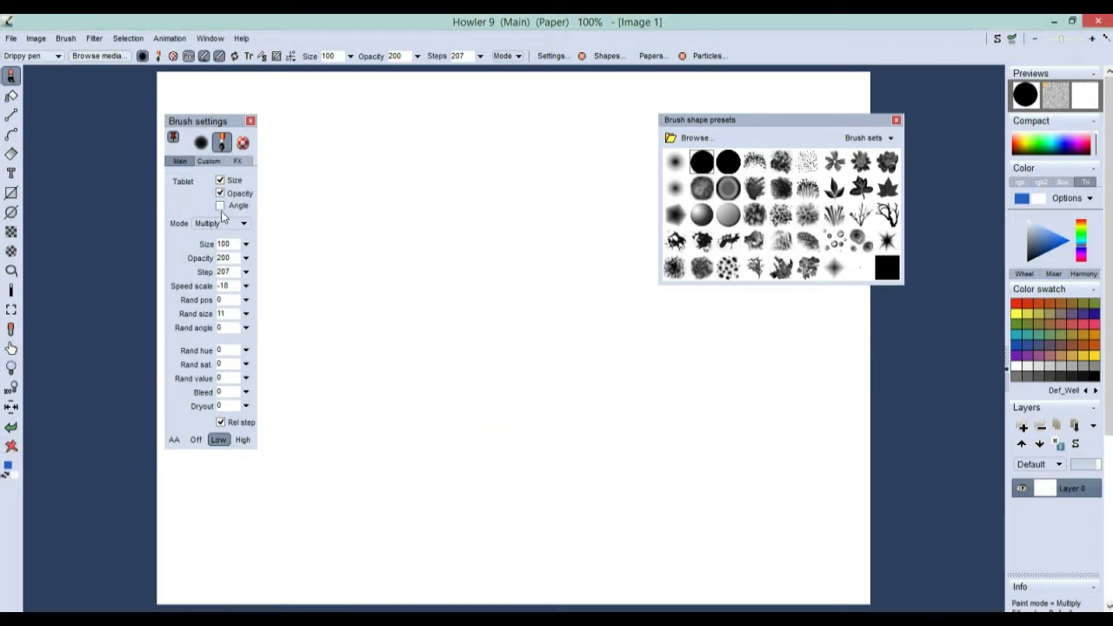
Change the brush mode to Default and paint a long winding stroke of blue dots.
{"action": "left_click", "coordinate": [245, 225]}
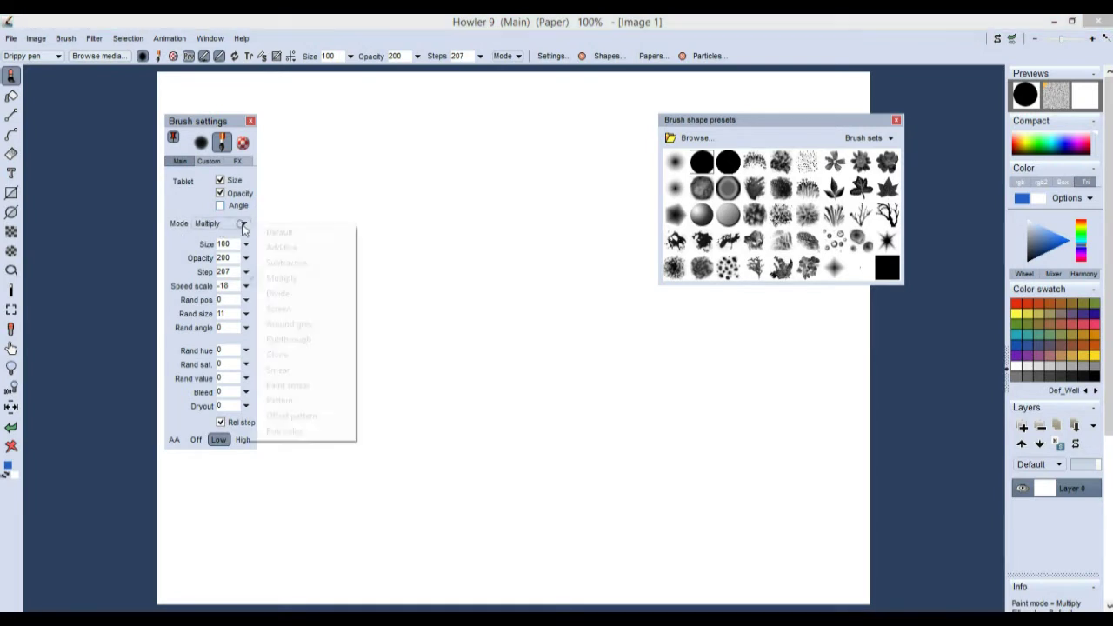
{"action": "left_click", "coordinate": [305, 231]}
{"action": "mouse_move", "coordinate": [364, 129]}
{"action": "left_mouse_down"}
{"action": "mouse_move", "coordinate": [388, 382]}
{"action": "mouse_move", "coordinate": [765, 391]}
{"action": "mouse_move", "coordinate": [548, 155]}
{"action": "left_mouse_up"}
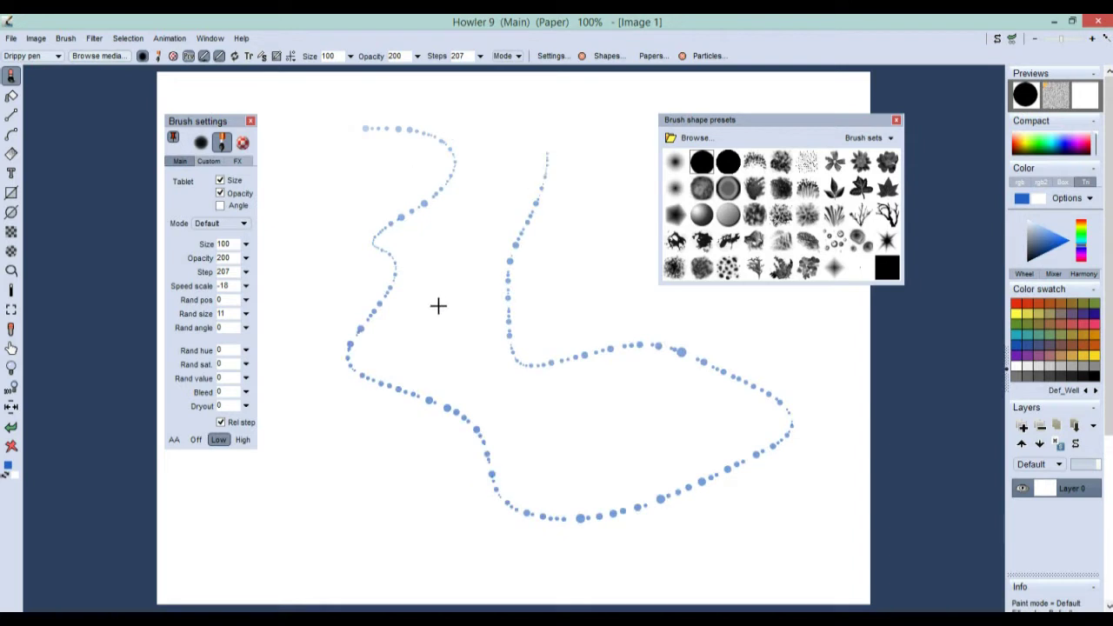
Choose a green brush color and scribble over the blue dotted line in Default mode, both at normal size and magnified.
{"action": "left_click_drag", "start_coordinate": [1085, 232], "coordinate": [1082, 244]}
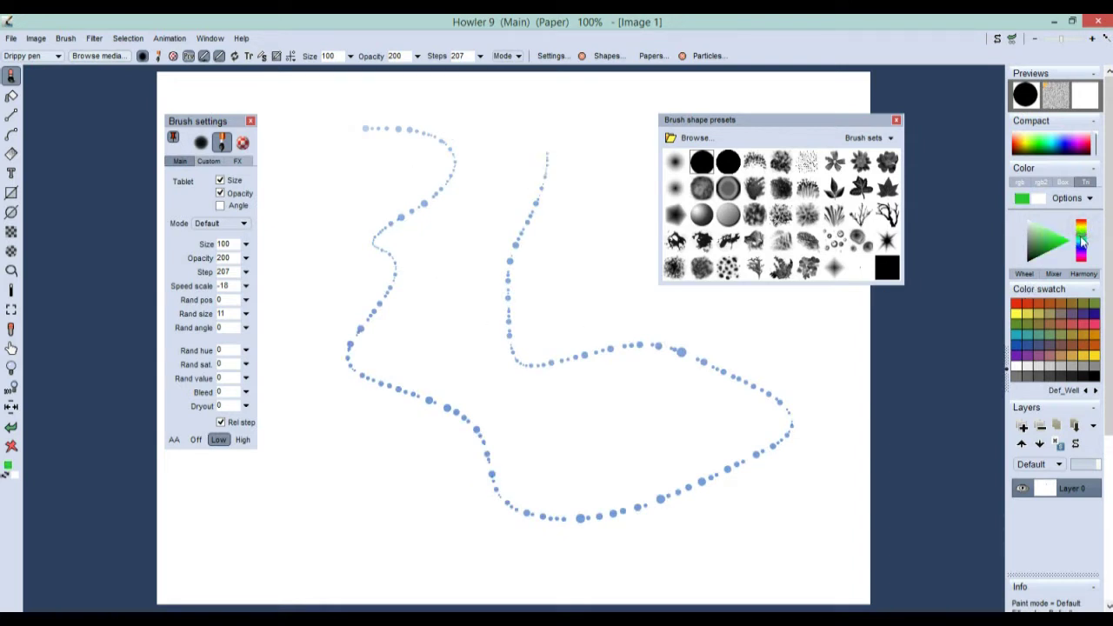
{"action": "mouse_move", "coordinate": [474, 354]}
{"action": "left_mouse_down"}
{"action": "mouse_move", "coordinate": [536, 318]}
{"action": "mouse_move", "coordinate": [518, 353]}
{"action": "left_mouse_up"}
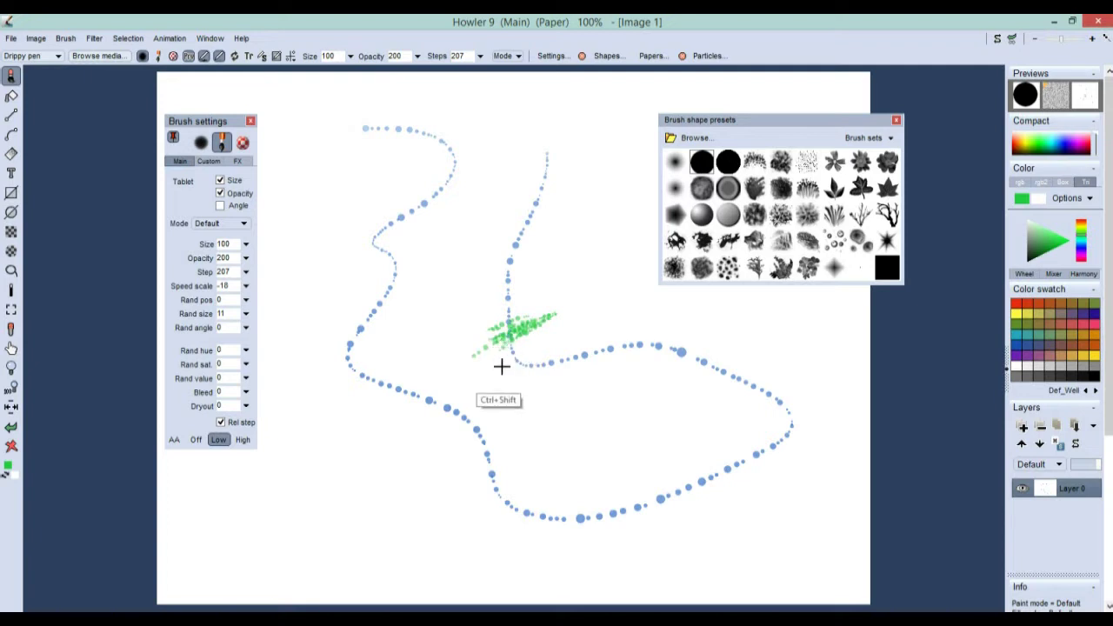
{"action": "scroll", "coordinate": [502, 365], "scroll_direction": "up", "scroll_amount": 5}
{"action": "mouse_move", "coordinate": [464, 353]}
{"action": "left_mouse_down"}
{"action": "mouse_move", "coordinate": [559, 417]}
{"action": "mouse_move", "coordinate": [479, 486]}
{"action": "mouse_move", "coordinate": [517, 442]}
{"action": "left_mouse_up"}
{"action": "mouse_move", "coordinate": [379, 485]}
{"action": "left_mouse_down"}
{"action": "mouse_move", "coordinate": [529, 410]}
{"action": "mouse_move", "coordinate": [459, 469]}
{"action": "left_mouse_up"}
Change the brush mode to Subtractive and scribble over the green and blue strokes.
{"action": "left_click", "coordinate": [219, 223]}
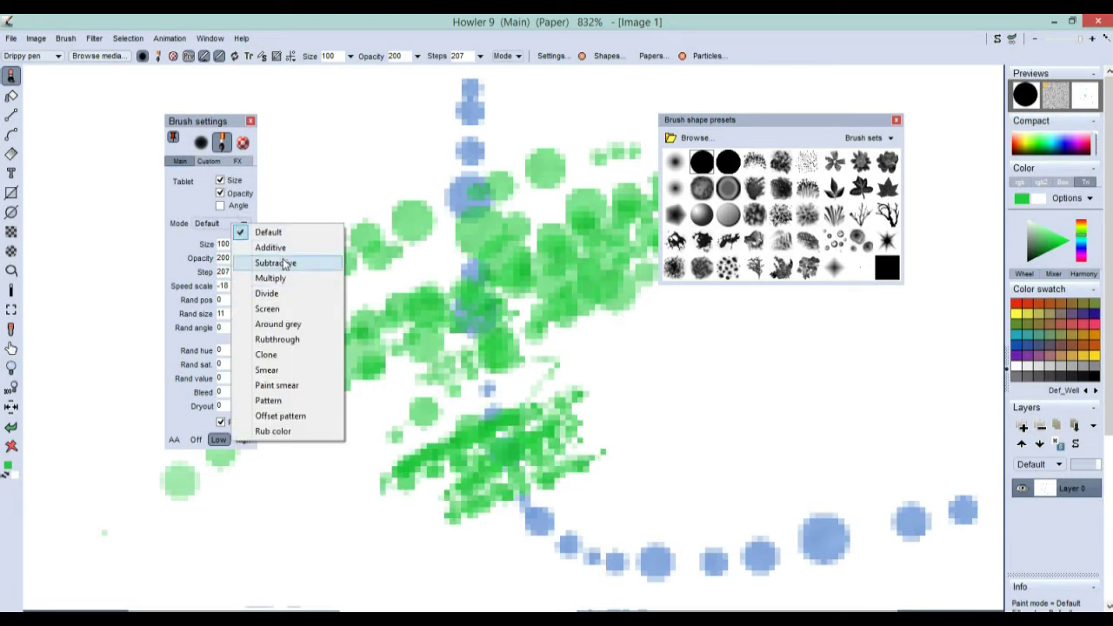
{"action": "left_click", "coordinate": [287, 263]}
{"action": "mouse_move", "coordinate": [438, 252]}
{"action": "left_mouse_down"}
{"action": "mouse_move", "coordinate": [443, 234]}
{"action": "mouse_move", "coordinate": [670, 444]}
{"action": "mouse_move", "coordinate": [478, 478]}
{"action": "mouse_move", "coordinate": [338, 181]}
{"action": "mouse_move", "coordinate": [536, 164]}
{"action": "mouse_move", "coordinate": [523, 475]}
{"action": "mouse_move", "coordinate": [572, 386]}
{"action": "left_mouse_up"}
{"action": "scroll", "coordinate": [611, 406], "scroll_direction": "down", "scroll_amount": 5}
{"action": "scroll", "coordinate": [423, 417], "scroll_direction": "up", "scroll_amount": 2}
{"action": "left_click_drag", "start_coordinate": [394, 214], "coordinate": [568, 290]}
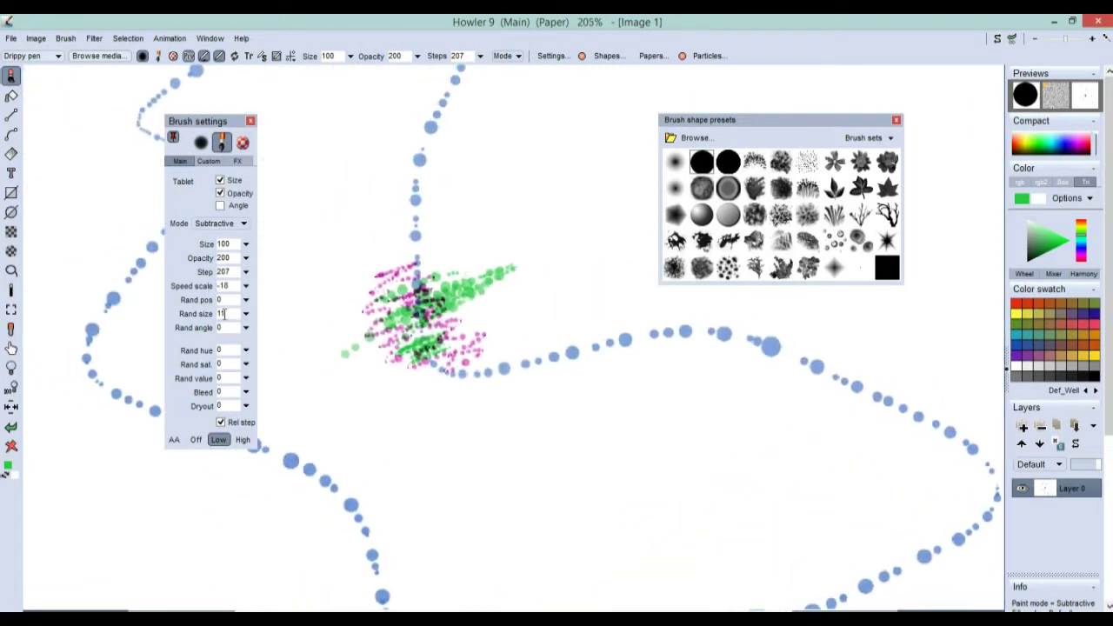
Return the brush mode to Default, set Step to 153 and Rand pos to 50, and paint scattered green dots.
{"action": "left_click", "coordinate": [237, 223]}
{"action": "left_click", "coordinate": [272, 233]}
{"action": "left_click", "coordinate": [247, 274]}
{"action": "left_click_drag", "start_coordinate": [211, 292], "coordinate": [213, 292]}
{"action": "left_click", "coordinate": [206, 319]}
{"action": "left_click", "coordinate": [247, 301]}
{"action": "left_click_drag", "start_coordinate": [178, 319], "coordinate": [213, 319]}
{"action": "mouse_move", "coordinate": [435, 148]}
{"action": "left_mouse_down"}
{"action": "mouse_move", "coordinate": [419, 348]}
{"action": "mouse_move", "coordinate": [703, 330]}
{"action": "mouse_move", "coordinate": [944, 455]}
{"action": "mouse_move", "coordinate": [899, 412]}
{"action": "mouse_move", "coordinate": [609, 364]}
{"action": "mouse_move", "coordinate": [419, 155]}
{"action": "left_mouse_up"}
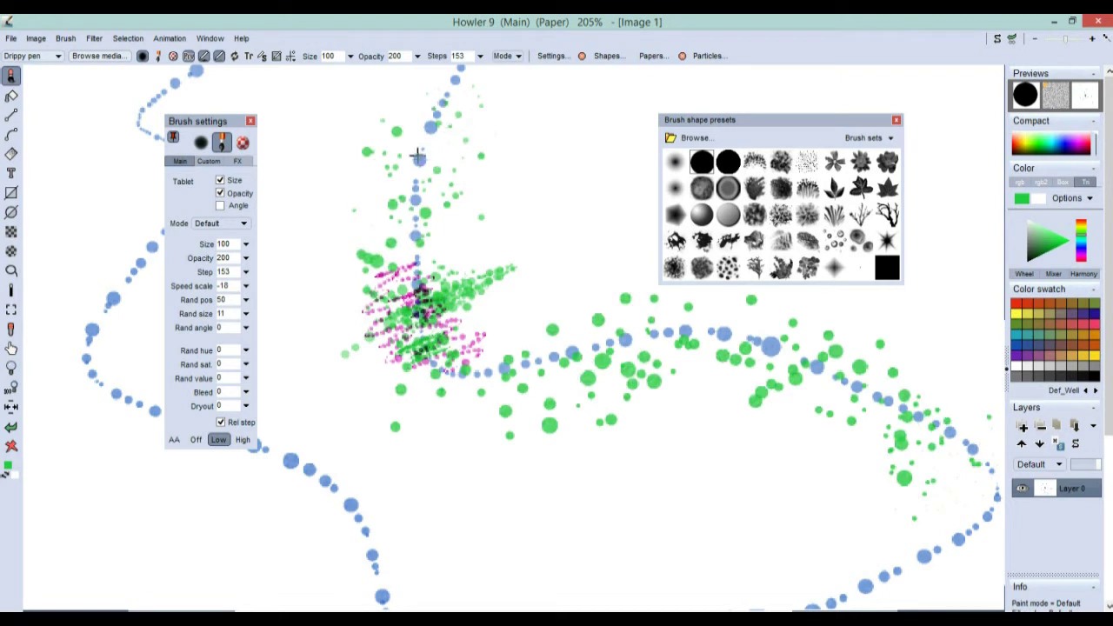
Clear the canvas and cover it with scattered green dots, wipe it and fill it with further scattered strokes.
{"action": "left_click", "coordinate": [12, 446]}
{"action": "mouse_move", "coordinate": [362, 131]}
{"action": "left_mouse_down"}
{"action": "mouse_move", "coordinate": [395, 316]}
{"action": "mouse_move", "coordinate": [865, 469]}
{"action": "mouse_move", "coordinate": [214, 524]}
{"action": "mouse_move", "coordinate": [429, 172]}
{"action": "mouse_move", "coordinate": [790, 367]}
{"action": "mouse_move", "coordinate": [214, 474]}
{"action": "mouse_move", "coordinate": [143, 287]}
{"action": "mouse_move", "coordinate": [308, 199]}
{"action": "mouse_move", "coordinate": [347, 423]}
{"action": "mouse_move", "coordinate": [236, 421]}
{"action": "left_mouse_up"}
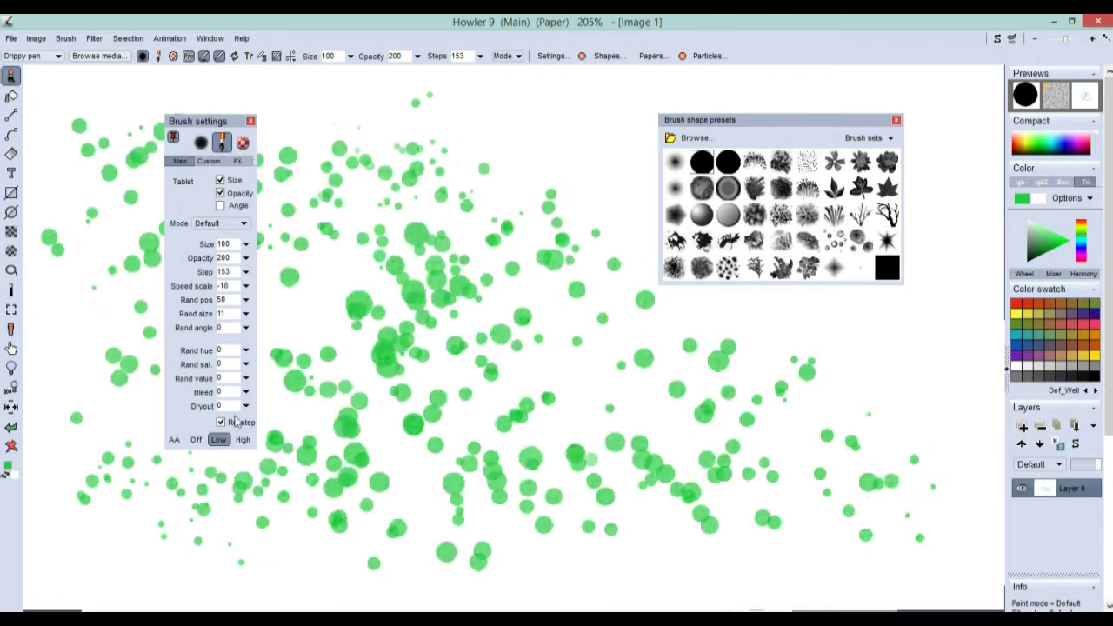
{"action": "left_click", "coordinate": [12, 446]}
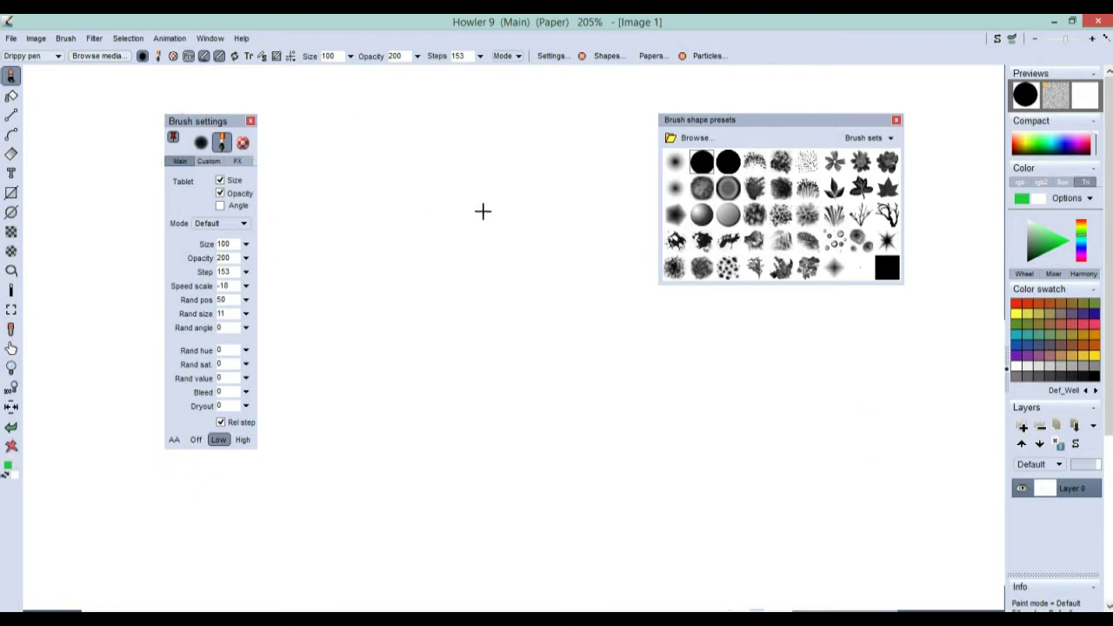
{"action": "left_click_drag", "start_coordinate": [396, 450], "coordinate": [548, 330]}
{"action": "mouse_move", "coordinate": [597, 268]}
{"action": "left_mouse_down"}
{"action": "mouse_move", "coordinate": [365, 171]}
{"action": "mouse_move", "coordinate": [377, 199]}
{"action": "mouse_move", "coordinate": [159, 286]}
{"action": "mouse_move", "coordinate": [651, 487]}
{"action": "mouse_move", "coordinate": [465, 380]}
{"action": "mouse_move", "coordinate": [559, 391]}
{"action": "mouse_move", "coordinate": [829, 384]}
{"action": "left_mouse_up"}
{"action": "mouse_move", "coordinate": [774, 91]}
{"action": "left_mouse_down"}
{"action": "mouse_move", "coordinate": [901, 383]}
{"action": "mouse_move", "coordinate": [579, 390]}
{"action": "left_mouse_up"}
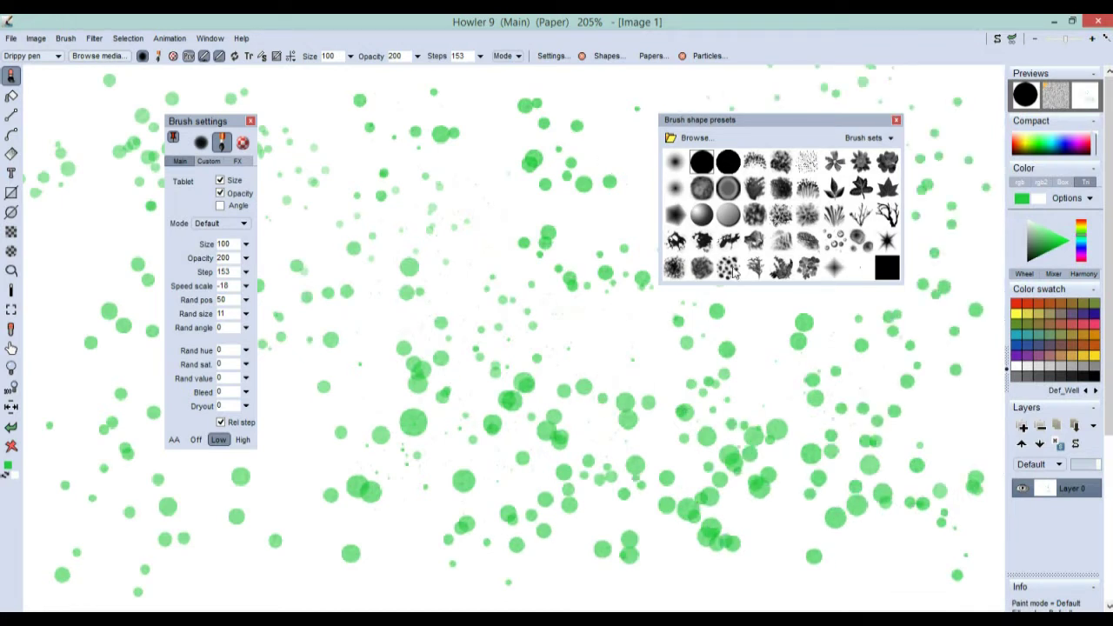
Choose the five-petal flower brush shape and paint scattered green flowers over the dots.
{"action": "left_click_drag", "start_coordinate": [659, 343], "coordinate": [609, 375]}
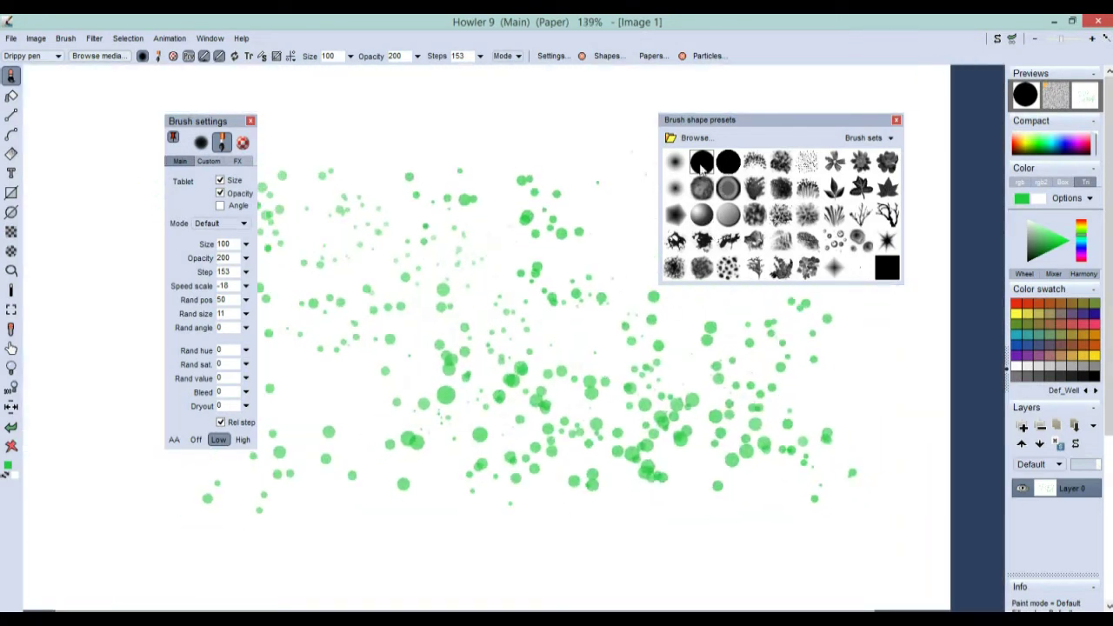
{"action": "mouse_move", "coordinate": [747, 123]}
{"action": "left_mouse_down"}
{"action": "mouse_move", "coordinate": [735, 109]}
{"action": "mouse_move", "coordinate": [746, 97]}
{"action": "left_mouse_up"}
{"action": "left_click", "coordinate": [833, 135]}
{"action": "mouse_move", "coordinate": [762, 261]}
{"action": "left_mouse_down"}
{"action": "mouse_move", "coordinate": [597, 310]}
{"action": "mouse_move", "coordinate": [427, 510]}
{"action": "mouse_move", "coordinate": [793, 521]}
{"action": "mouse_move", "coordinate": [563, 439]}
{"action": "left_mouse_up"}
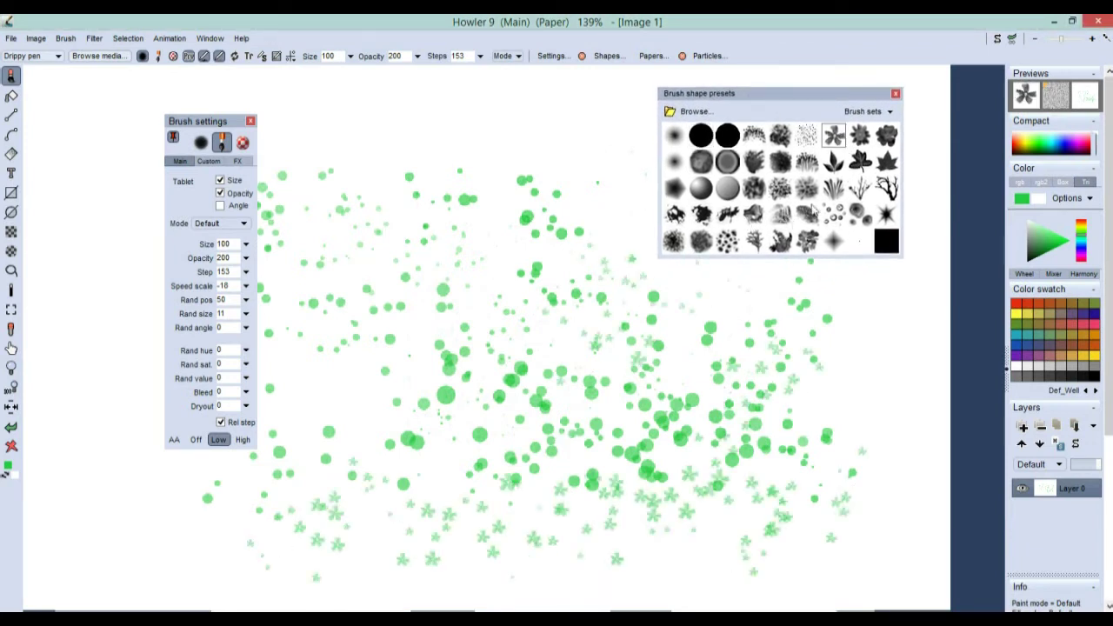
Choose the spiky star brush shape, clear the canvas and paint scattered green stars across it.
{"action": "left_click", "coordinate": [888, 216]}
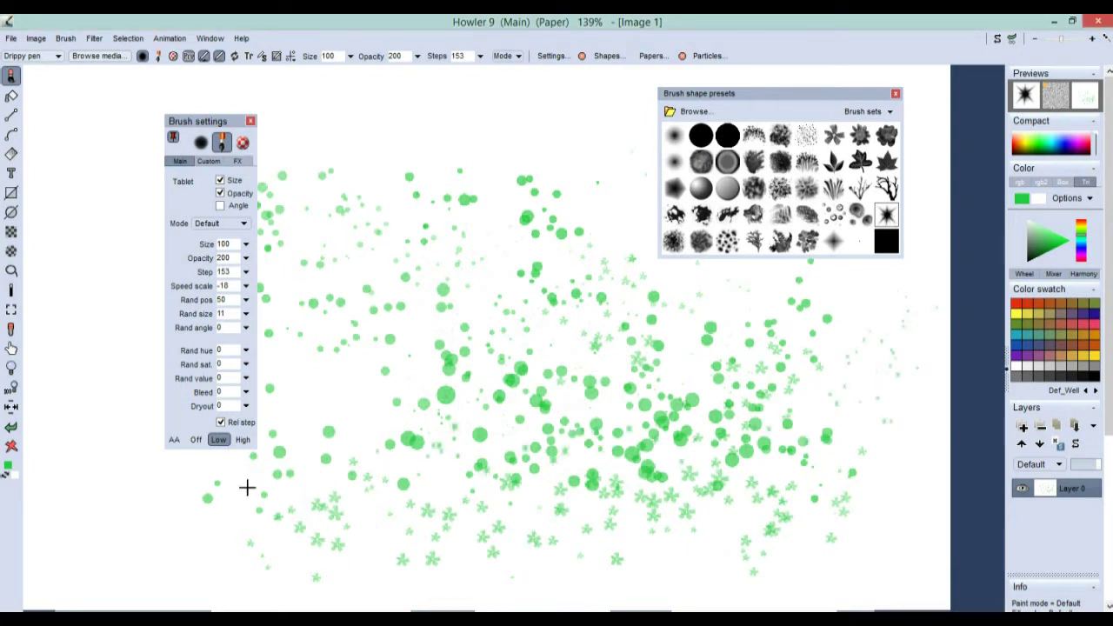
{"action": "left_click", "coordinate": [11, 445]}
{"action": "mouse_move", "coordinate": [366, 153]}
{"action": "left_mouse_down"}
{"action": "mouse_move", "coordinate": [513, 296]}
{"action": "mouse_move", "coordinate": [860, 417]}
{"action": "mouse_move", "coordinate": [606, 422]}
{"action": "mouse_move", "coordinate": [394, 449]}
{"action": "mouse_move", "coordinate": [378, 204]}
{"action": "mouse_move", "coordinate": [460, 217]}
{"action": "mouse_move", "coordinate": [601, 434]}
{"action": "mouse_move", "coordinate": [359, 414]}
{"action": "left_mouse_up"}
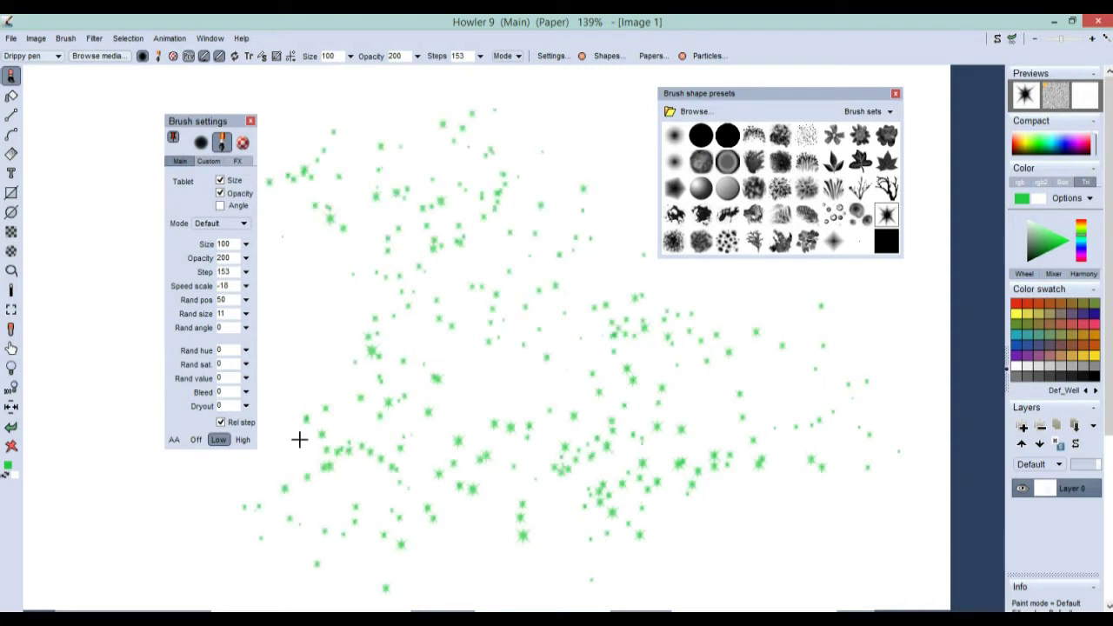
Clear the green stars, set the secondary color to black and clear the canvas to that color.
{"action": "left_click", "coordinate": [12, 448]}
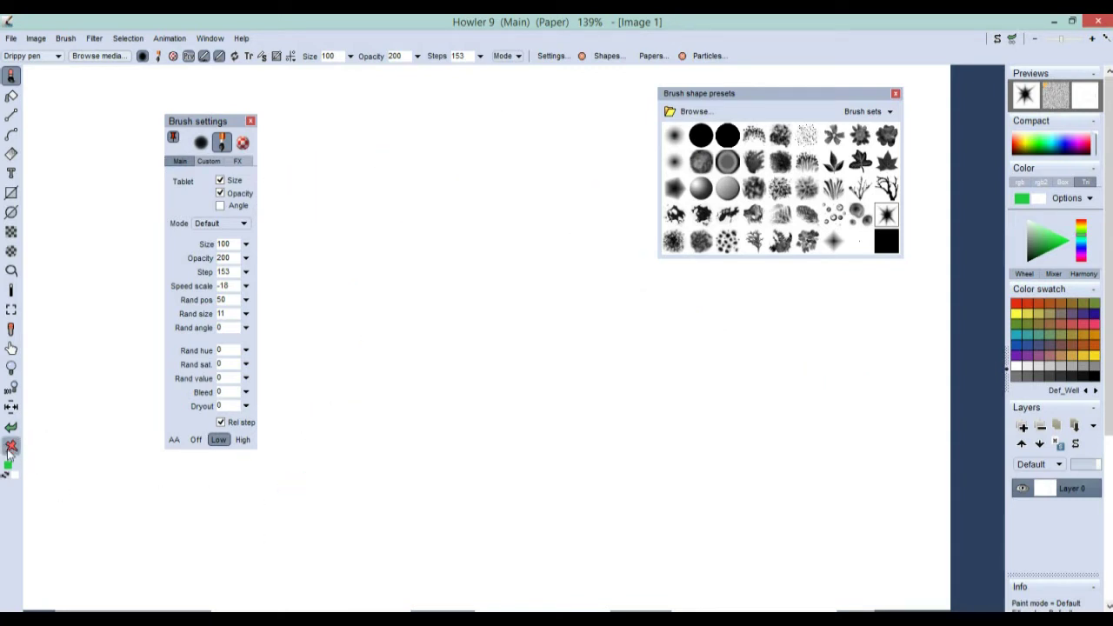
{"action": "right_click", "coordinate": [11, 448]}
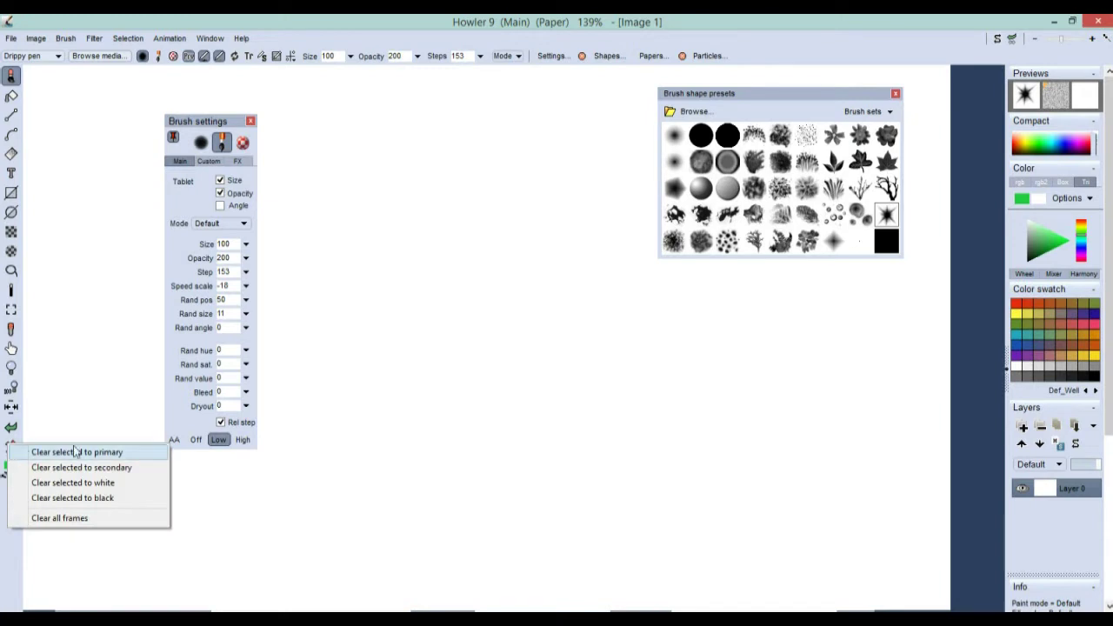
{"action": "left_click", "coordinate": [104, 498]}
{"action": "left_click", "coordinate": [10, 469]}
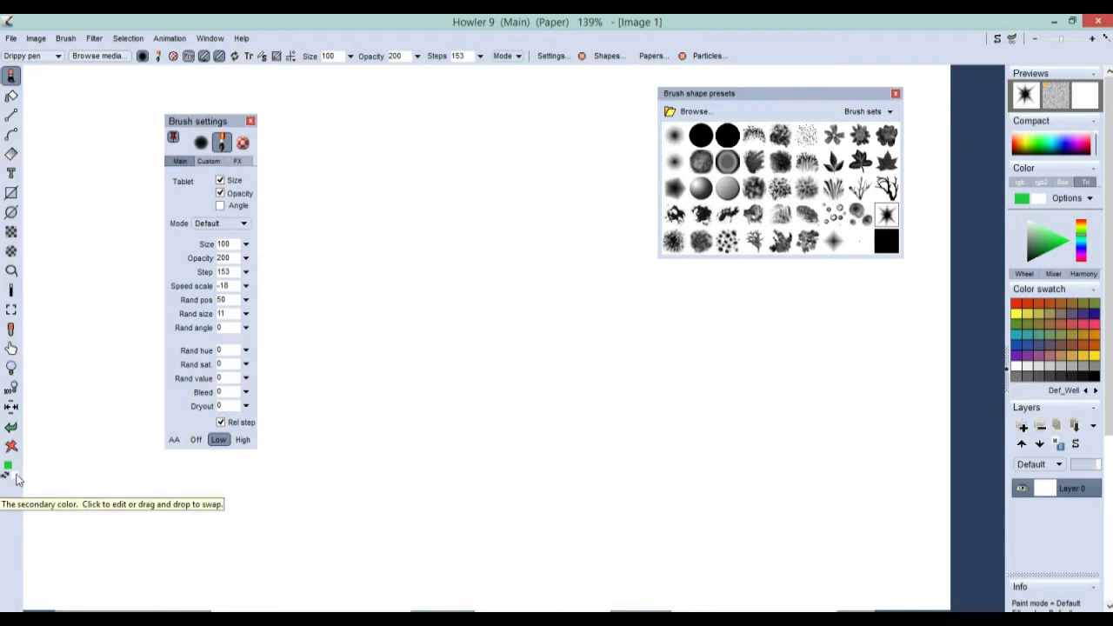
{"action": "left_click", "coordinate": [13, 479]}
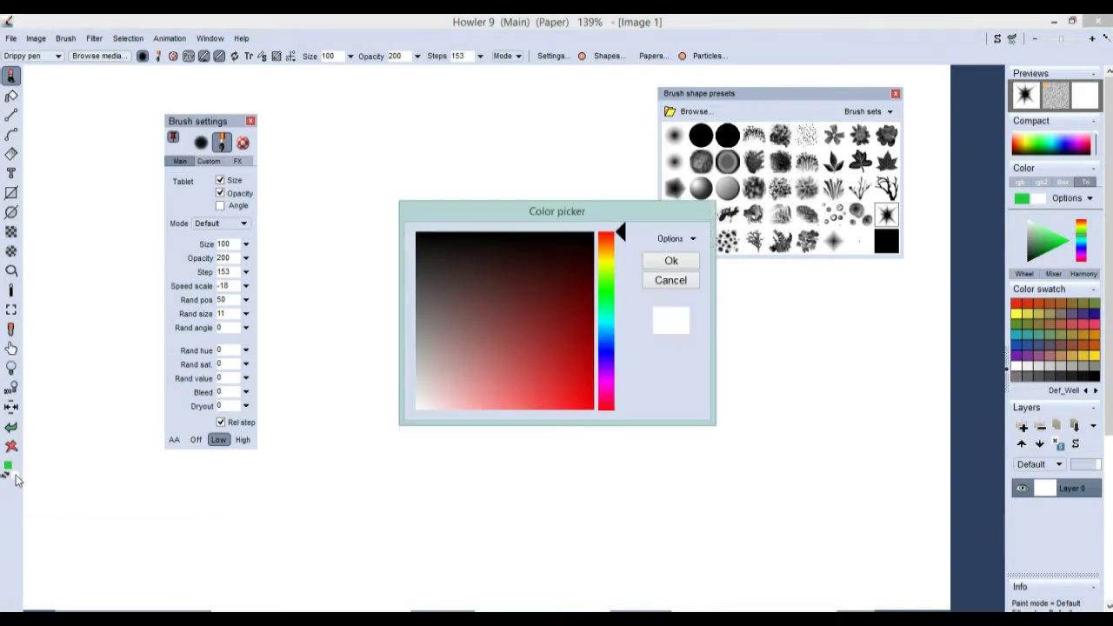
{"action": "left_click_drag", "start_coordinate": [499, 308], "coordinate": [512, 228]}
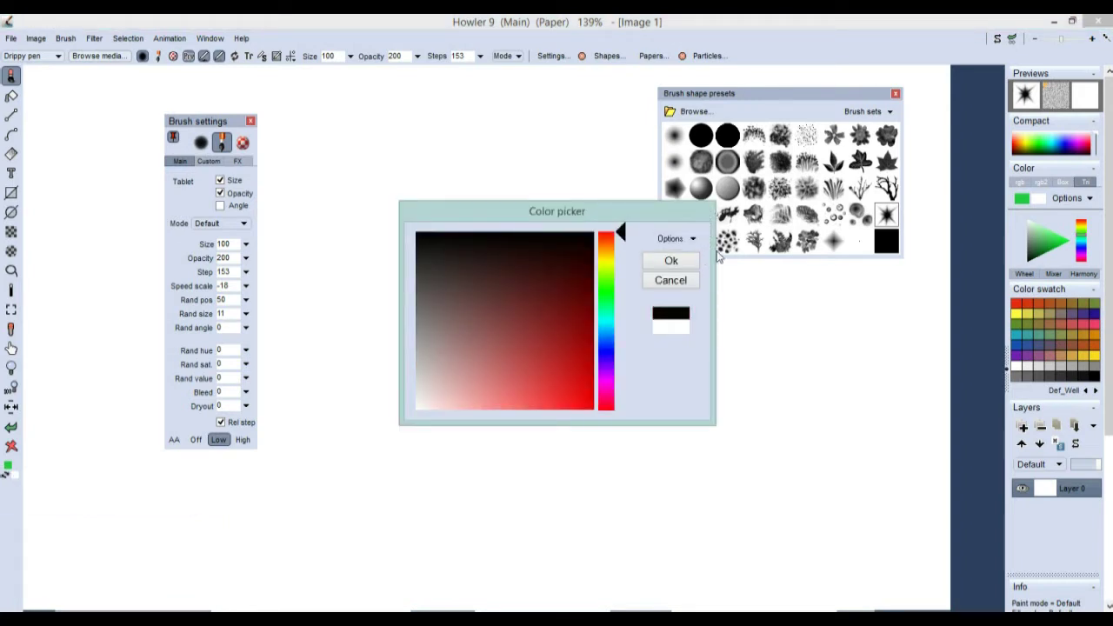
{"action": "left_click", "coordinate": [670, 261]}
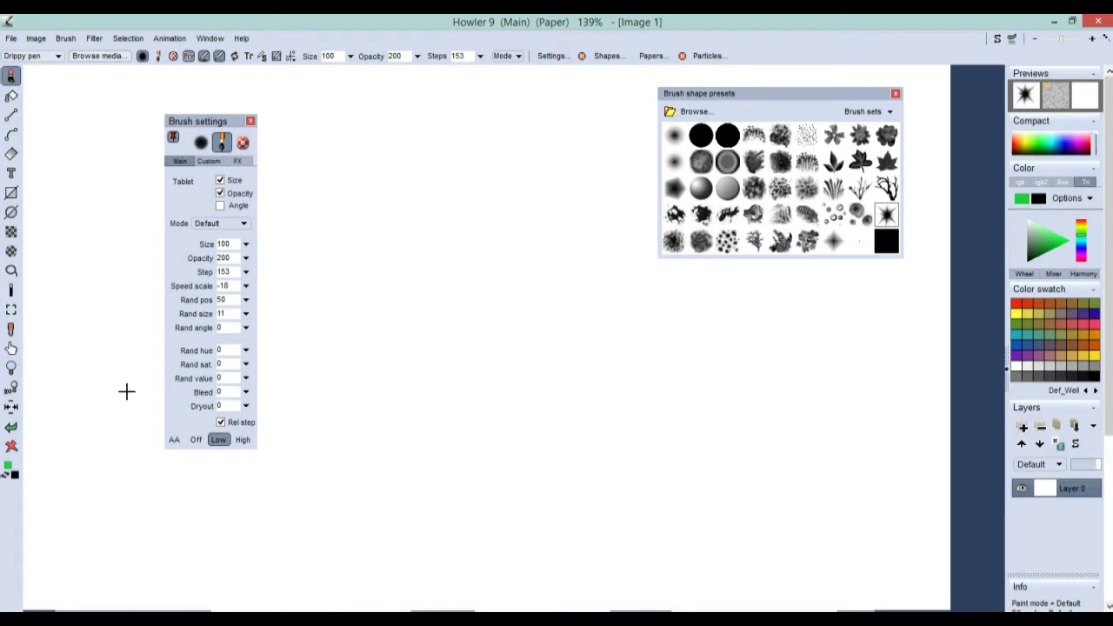
{"action": "left_click", "coordinate": [11, 448]}
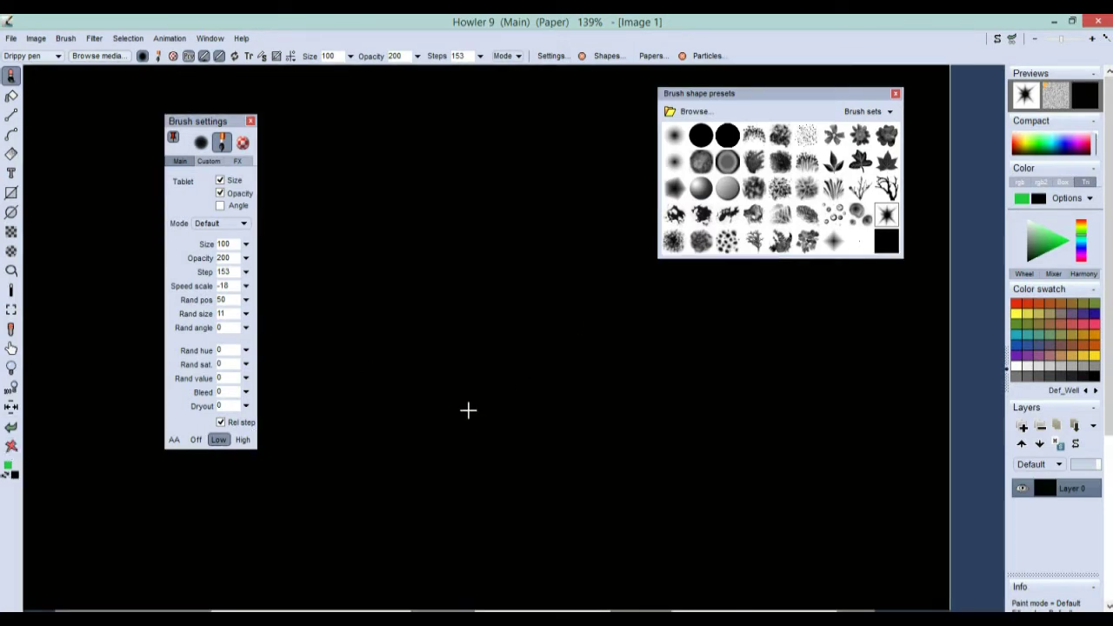
Set the primary color to a pale cyan and cover the black canvas with scattered stars.
{"action": "left_click", "coordinate": [9, 468]}
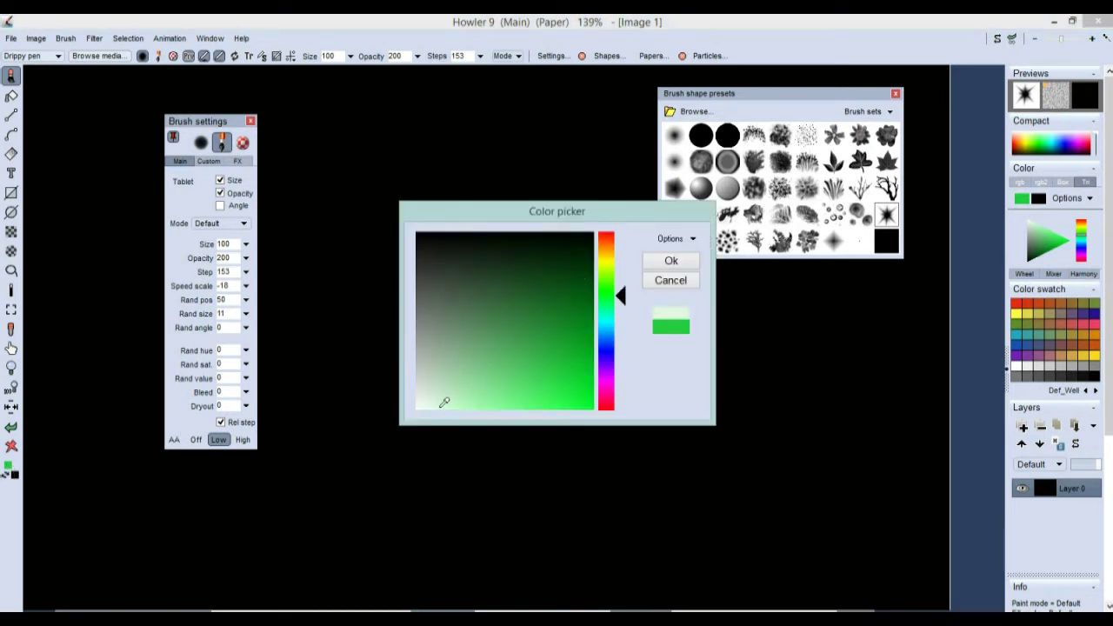
{"action": "left_click", "coordinate": [605, 329]}
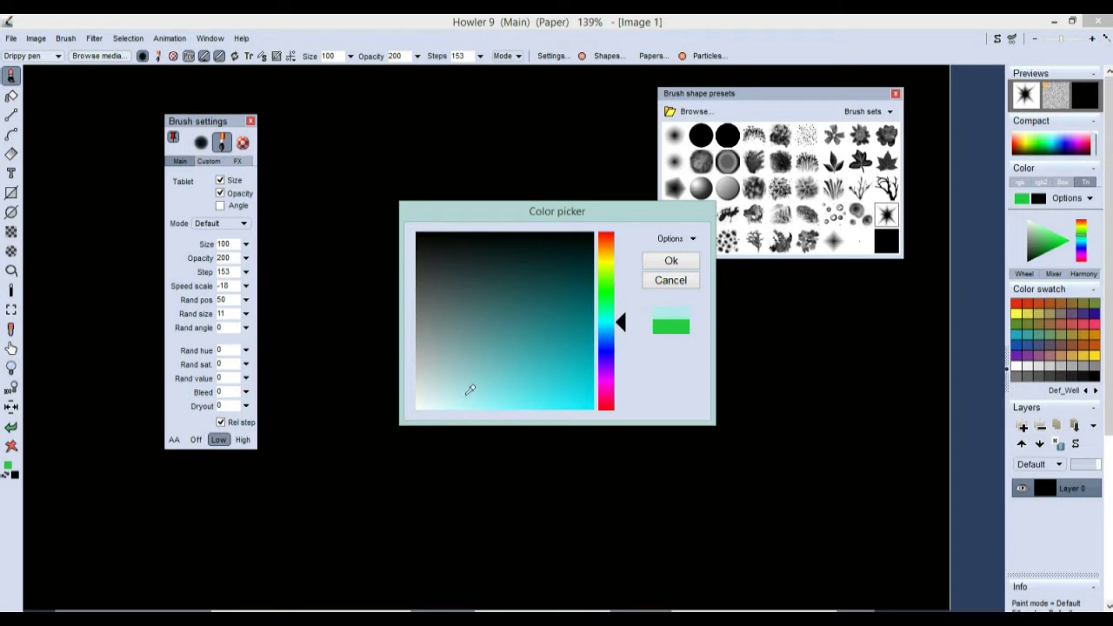
{"action": "left_click", "coordinate": [653, 260]}
{"action": "mouse_move", "coordinate": [395, 228]}
{"action": "left_mouse_down"}
{"action": "mouse_move", "coordinate": [450, 409]}
{"action": "mouse_move", "coordinate": [731, 341]}
{"action": "mouse_move", "coordinate": [398, 305]}
{"action": "mouse_move", "coordinate": [161, 447]}
{"action": "mouse_move", "coordinate": [651, 559]}
{"action": "mouse_move", "coordinate": [779, 351]}
{"action": "mouse_move", "coordinate": [327, 149]}
{"action": "mouse_move", "coordinate": [201, 226]}
{"action": "mouse_move", "coordinate": [186, 427]}
{"action": "mouse_move", "coordinate": [532, 532]}
{"action": "mouse_move", "coordinate": [860, 519]}
{"action": "mouse_move", "coordinate": [854, 378]}
{"action": "mouse_move", "coordinate": [643, 208]}
{"action": "mouse_move", "coordinate": [869, 84]}
{"action": "mouse_move", "coordinate": [865, 293]}
{"action": "mouse_move", "coordinate": [939, 206]}
{"action": "mouse_move", "coordinate": [432, 517]}
{"action": "mouse_move", "coordinate": [169, 233]}
{"action": "mouse_move", "coordinate": [109, 571]}
{"action": "mouse_move", "coordinate": [951, 542]}
{"action": "mouse_move", "coordinate": [449, 357]}
{"action": "mouse_move", "coordinate": [383, 114]}
{"action": "mouse_move", "coordinate": [638, 388]}
{"action": "mouse_move", "coordinate": [631, 586]}
{"action": "mouse_move", "coordinate": [340, 260]}
{"action": "mouse_move", "coordinate": [519, 525]}
{"action": "mouse_move", "coordinate": [434, 244]}
{"action": "left_mouse_up"}
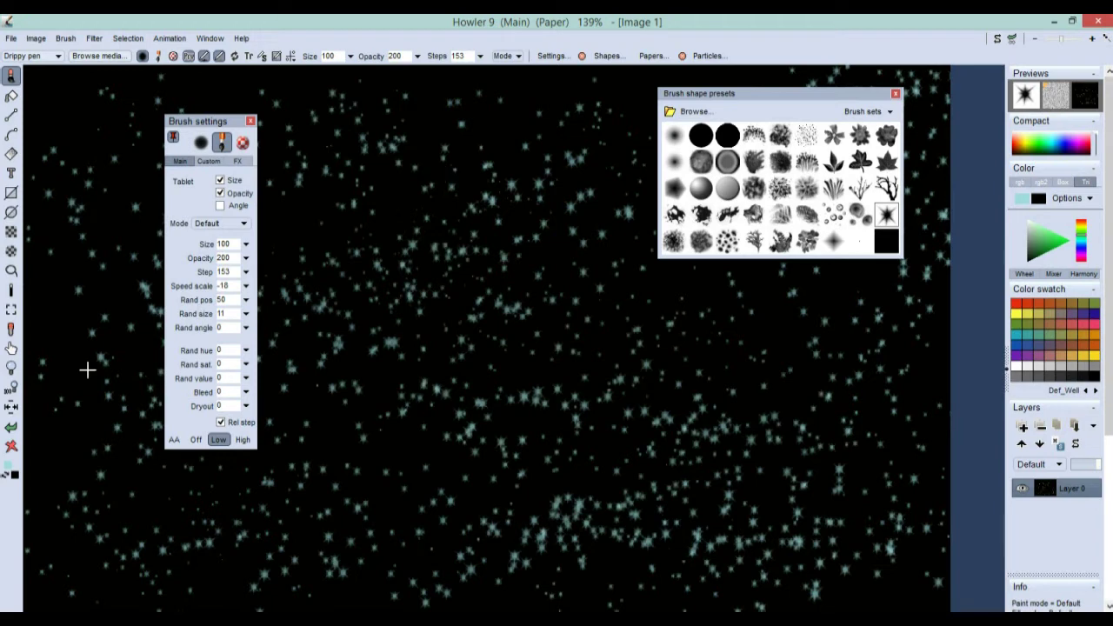
Clear the canvas, set Rand pos to 100, Rand size to 22 and Size to 32, and paint tiny stars with a dense central cluster.
{"action": "left_click", "coordinate": [12, 446]}
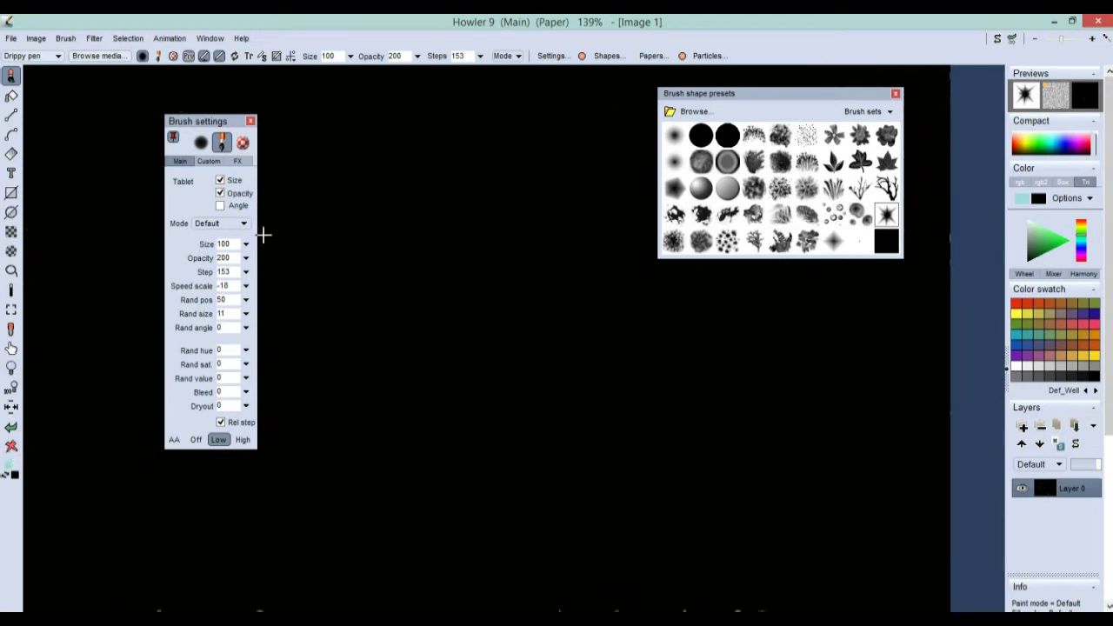
{"action": "left_click", "coordinate": [247, 300]}
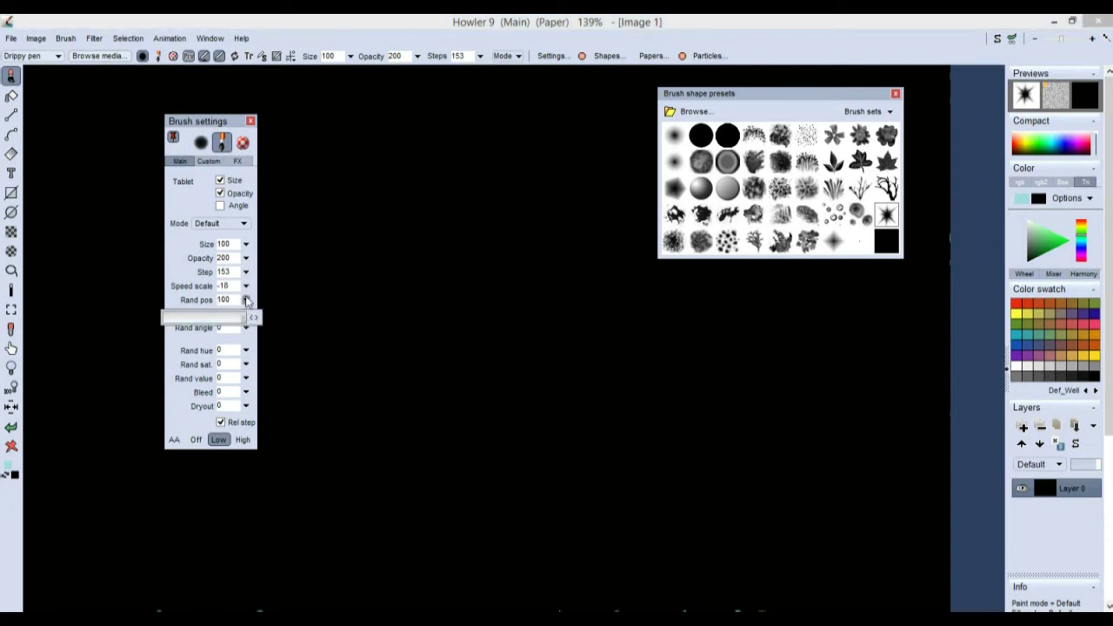
{"action": "left_click", "coordinate": [246, 314]}
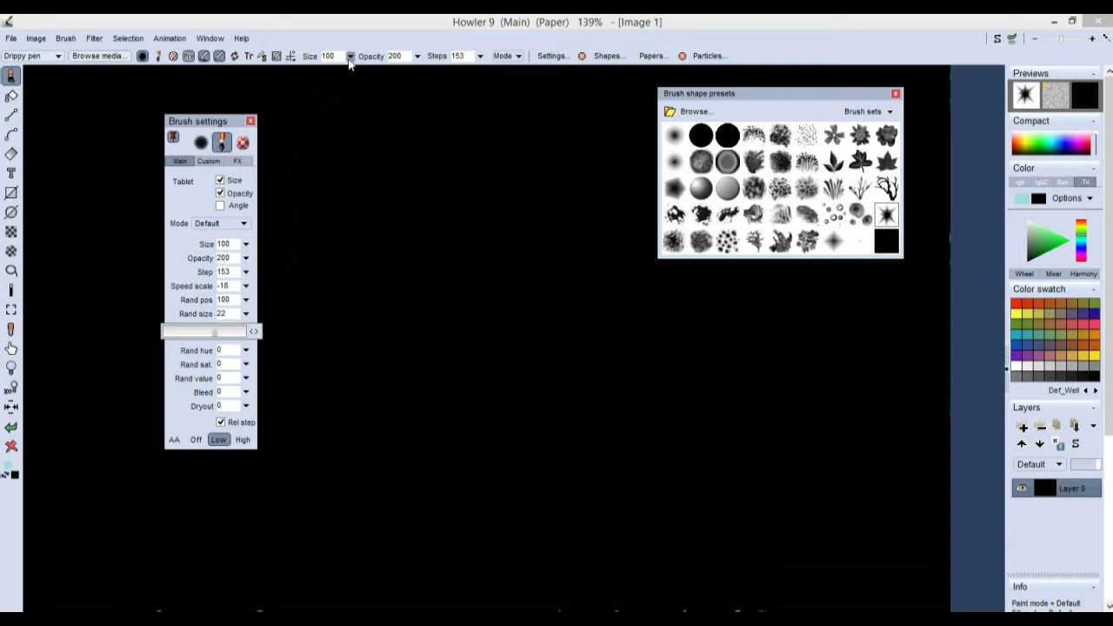
{"action": "left_click", "coordinate": [246, 244]}
{"action": "left_click_drag", "start_coordinate": [199, 263], "coordinate": [191, 264]}
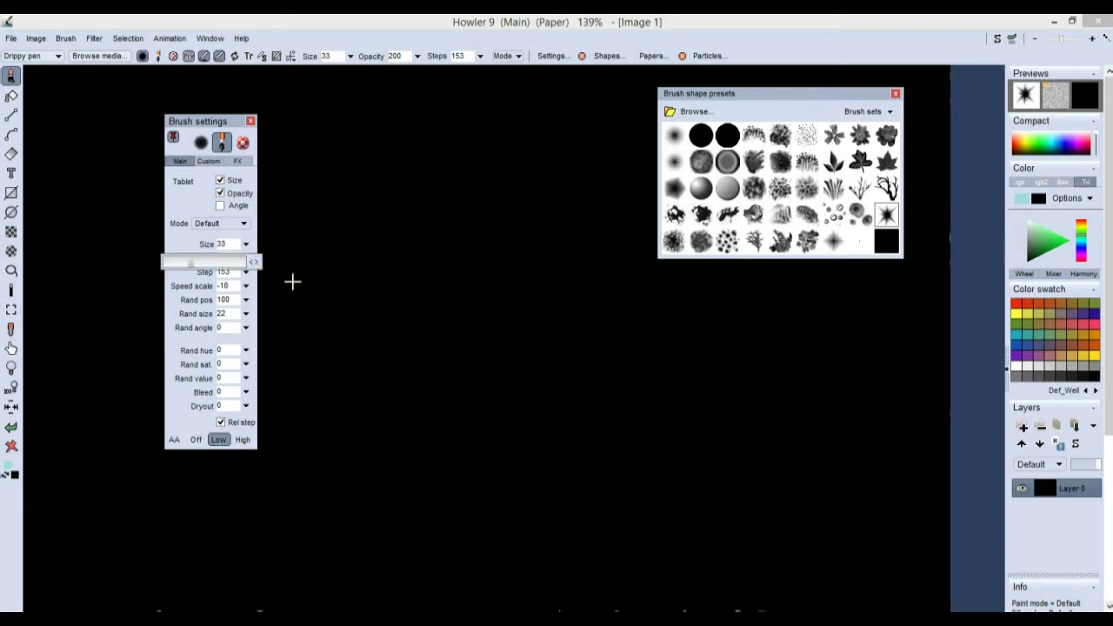
{"action": "left_click_drag", "start_coordinate": [190, 267], "coordinate": [193, 265]}
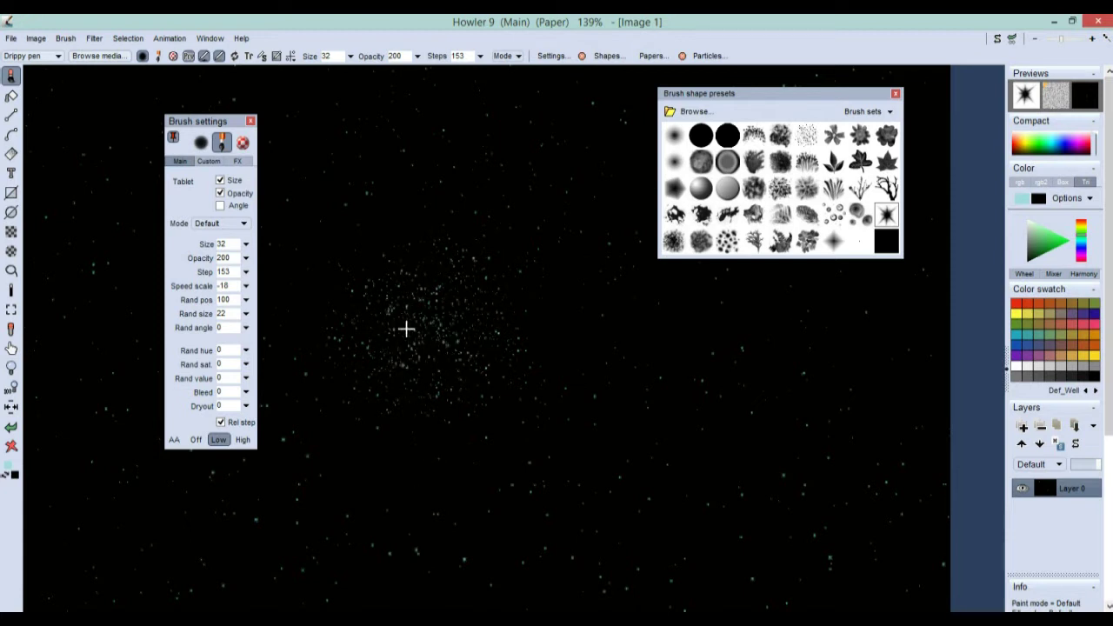
{"action": "mouse_move", "coordinate": [199, 123]}
{"action": "left_mouse_down"}
{"action": "mouse_move", "coordinate": [102, 211]}
{"action": "mouse_move", "coordinate": [85, 246]}
{"action": "left_mouse_up"}
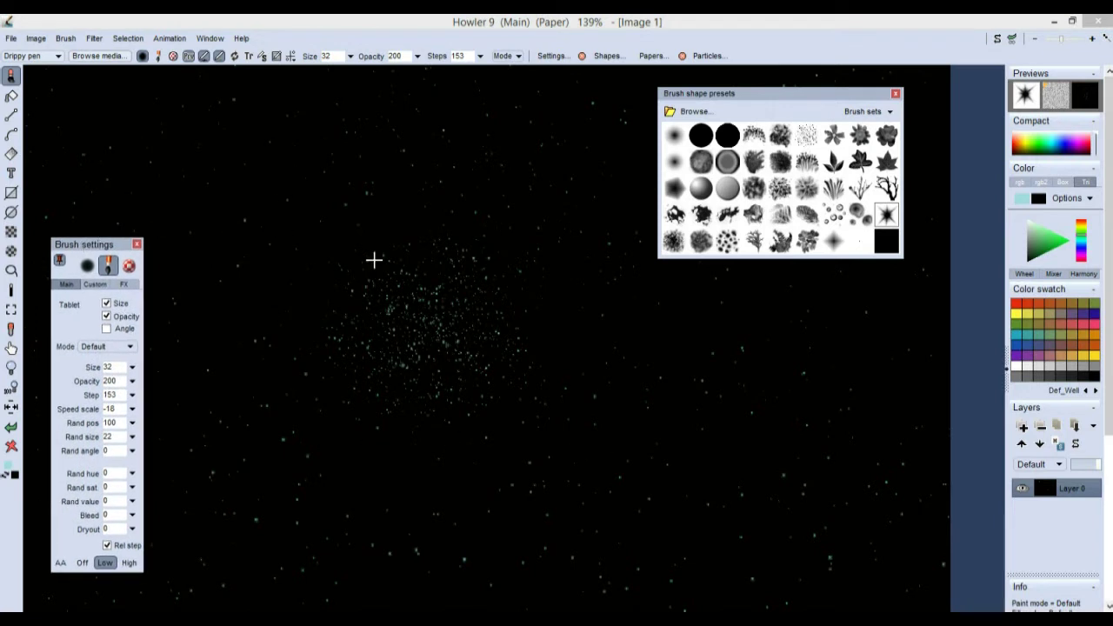
Capture the central star cluster as a custom brush and store a copy of it in the Brush buffer.
{"action": "left_click", "coordinate": [11, 311]}
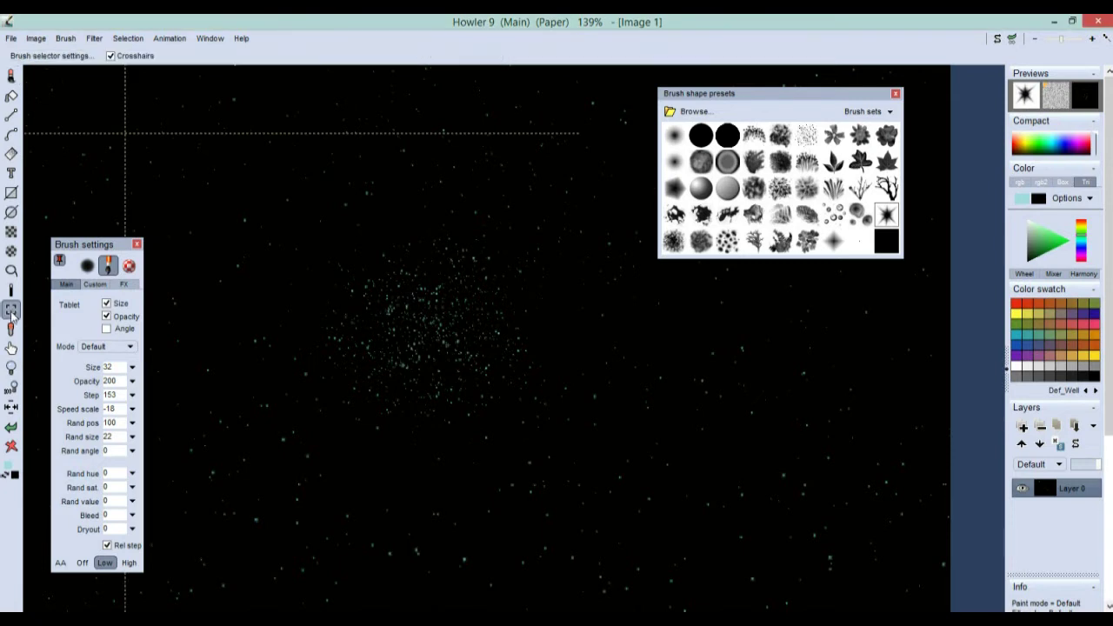
{"action": "mouse_move", "coordinate": [291, 216]}
{"action": "left_mouse_down"}
{"action": "mouse_move", "coordinate": [390, 412]}
{"action": "mouse_move", "coordinate": [560, 449]}
{"action": "left_mouse_up"}
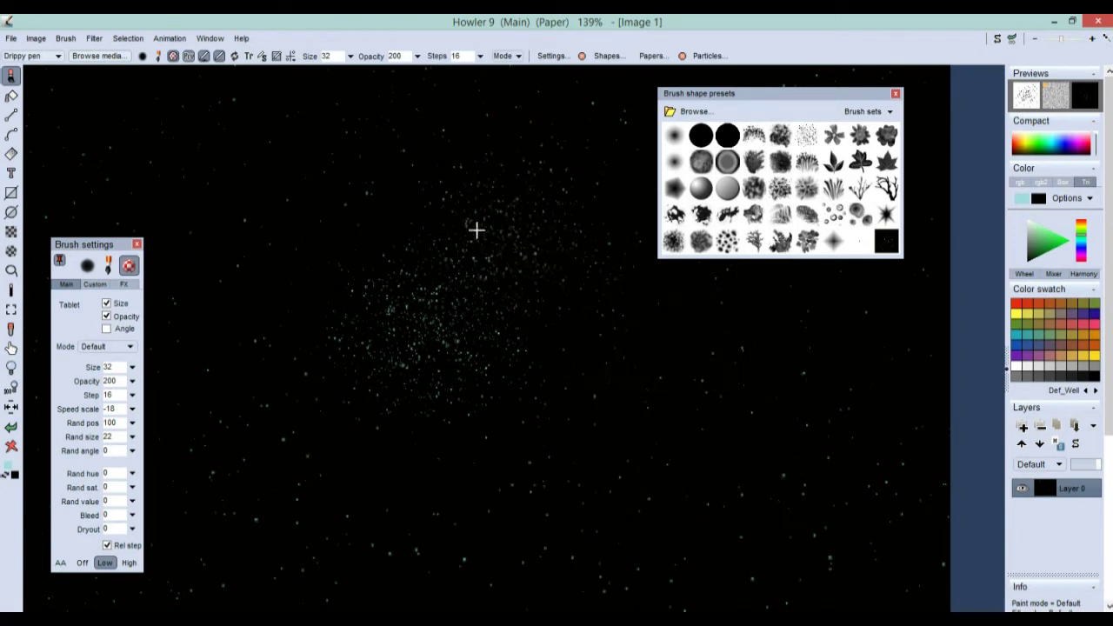
{"action": "left_click", "coordinate": [66, 38]}
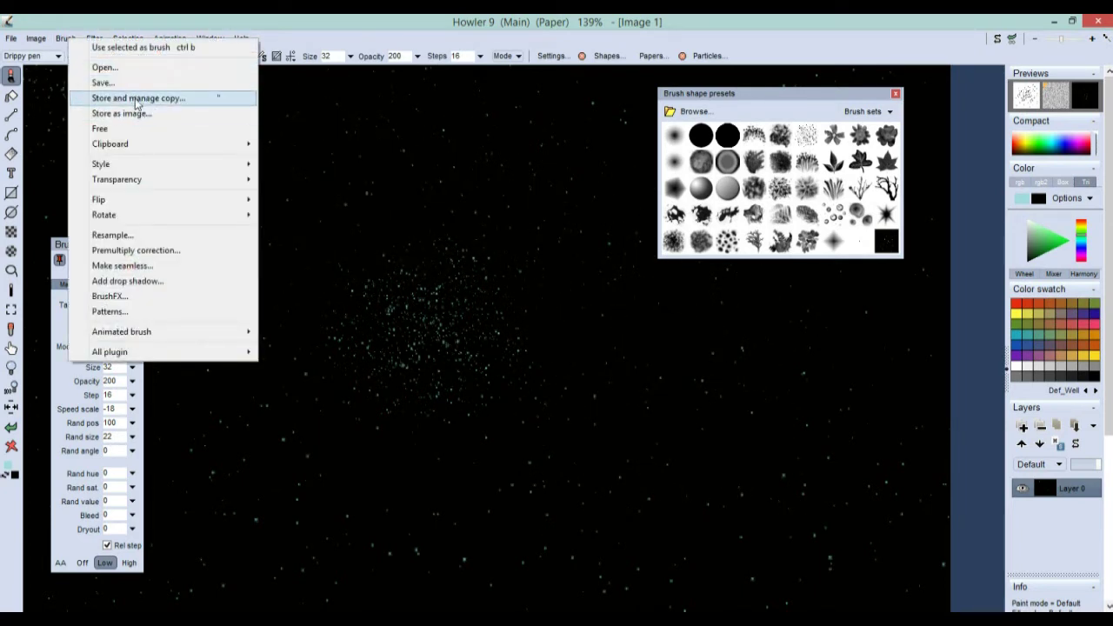
{"action": "left_click", "coordinate": [137, 98]}
{"action": "mouse_move", "coordinate": [64, 44]}
{"action": "left_mouse_down"}
{"action": "mouse_move", "coordinate": [270, 125]}
{"action": "mouse_move", "coordinate": [824, 388]}
{"action": "mouse_move", "coordinate": [878, 399]}
{"action": "left_mouse_up"}
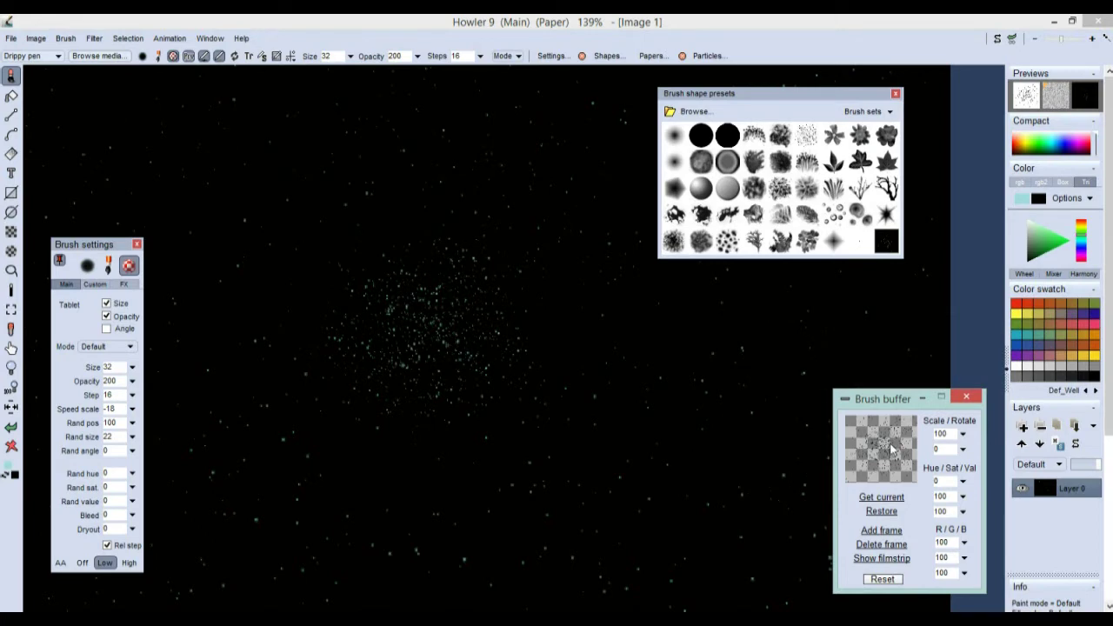
Paint a dense star cloud over the cluster with the custom brush, and undo those strokes.
{"action": "left_click_drag", "start_coordinate": [594, 365], "coordinate": [604, 356]}
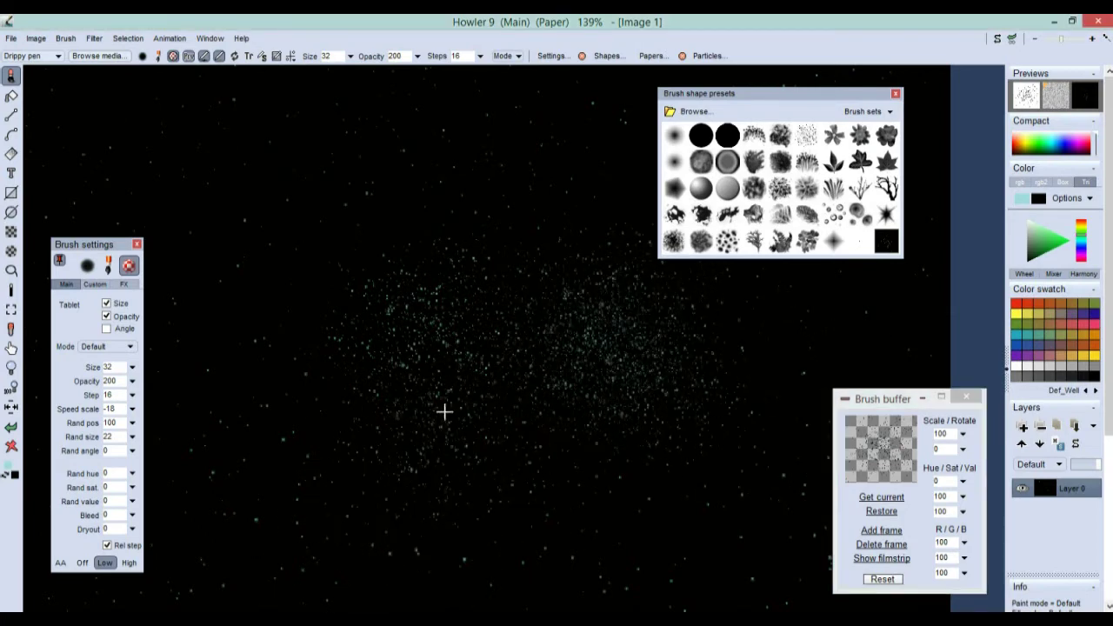
{"action": "left_click_drag", "start_coordinate": [420, 452], "coordinate": [479, 365]}
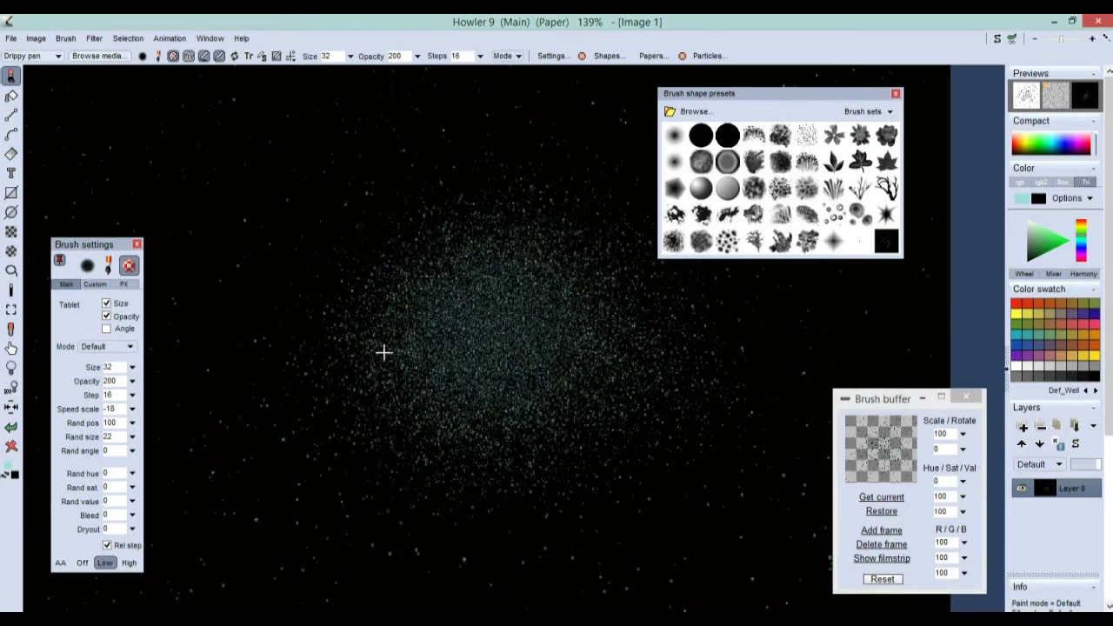
{"action": "left_click_drag", "start_coordinate": [367, 348], "coordinate": [472, 313]}
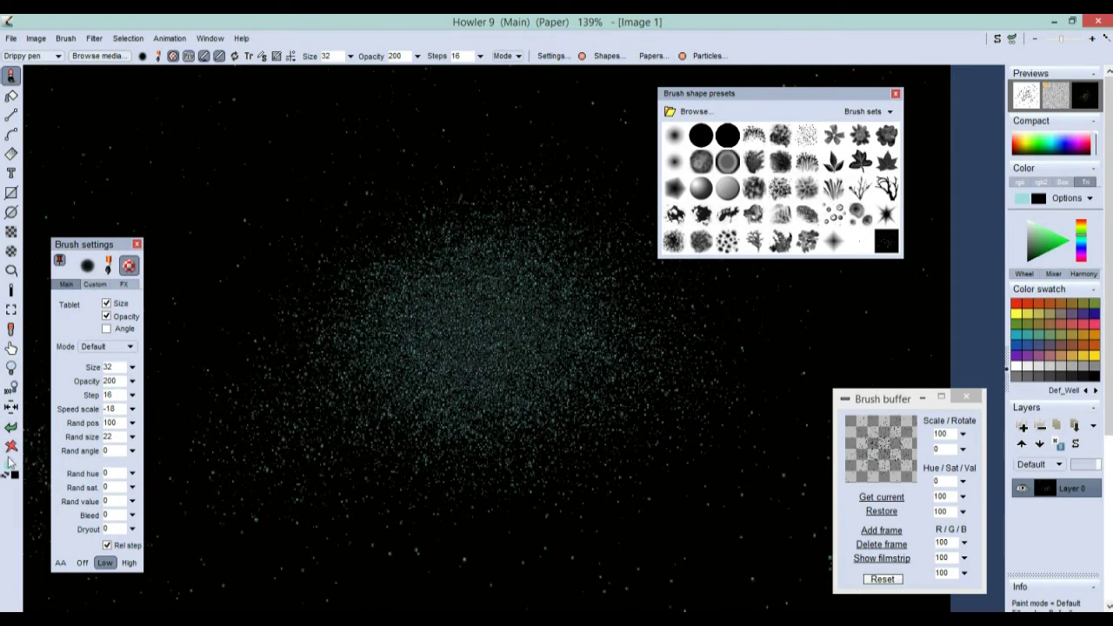
{"action": "left_click", "coordinate": [10, 426]}
{"action": "left_click", "coordinate": [10, 426]}
{"action": "left_click", "coordinate": [11, 426]}
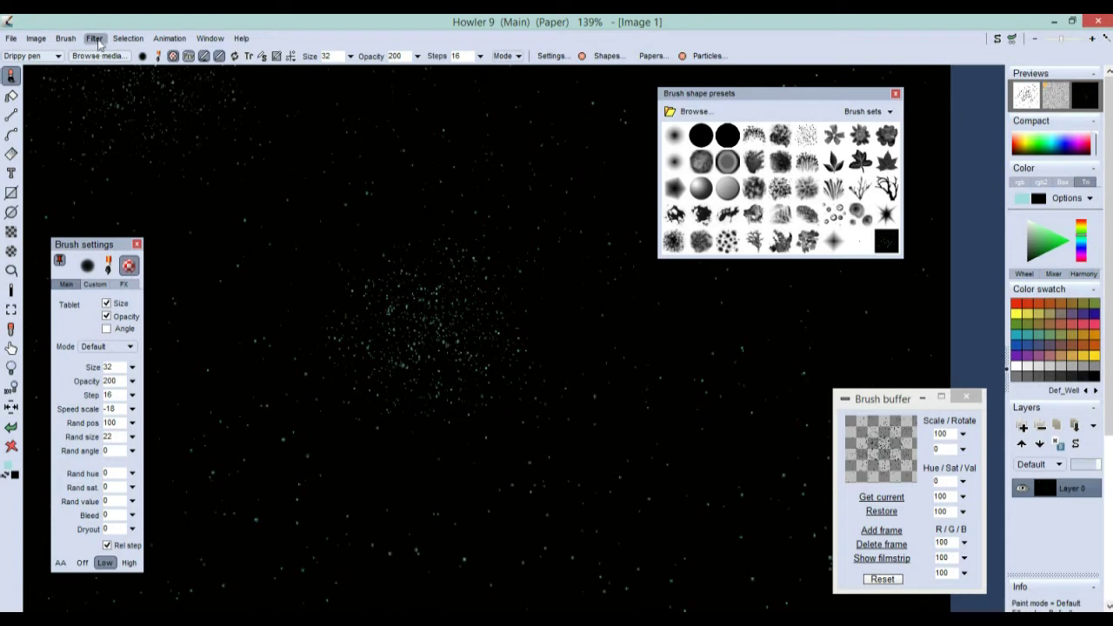
Apply Key shrink to the custom brush's transparency and paint a star cloud over the central cluster.
{"action": "left_click", "coordinate": [65, 39]}
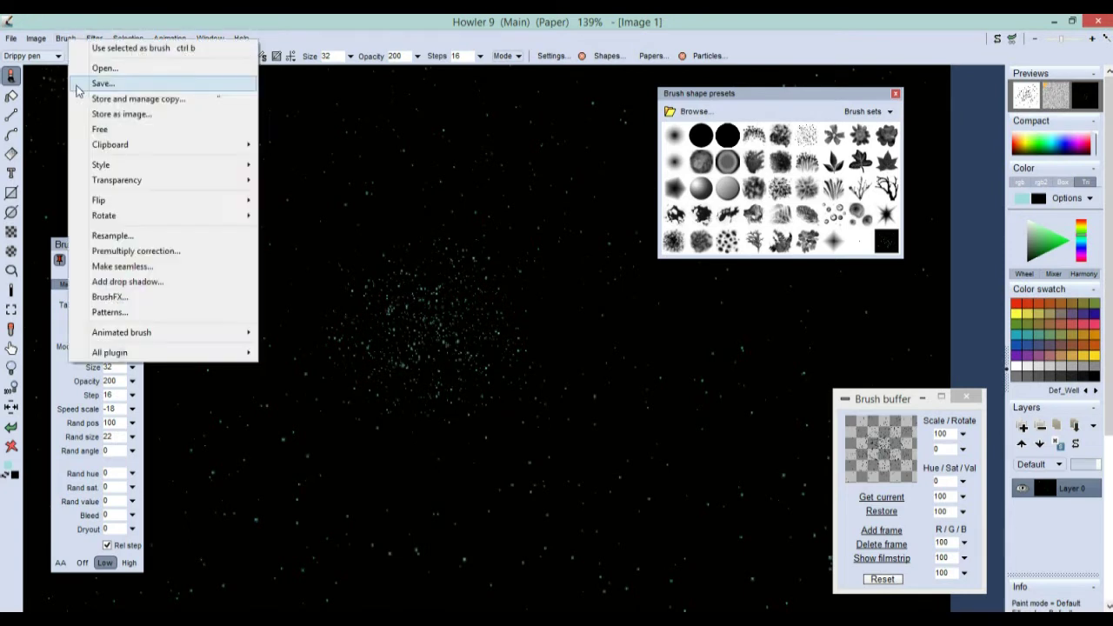
{"action": "mouse_move", "coordinate": [214, 181]}
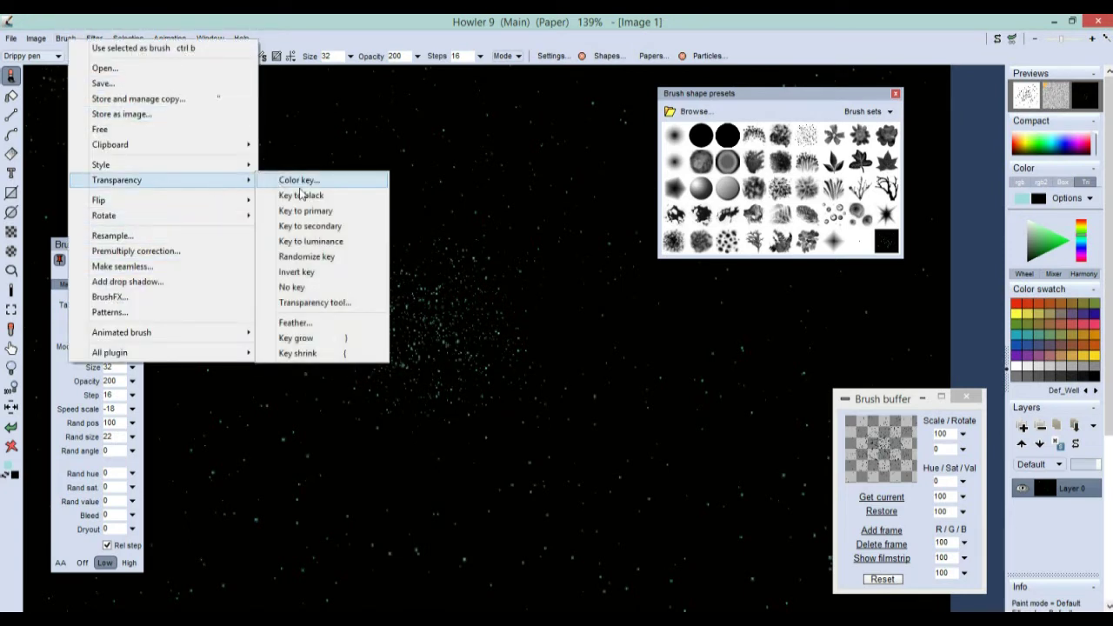
{"action": "left_click", "coordinate": [322, 354]}
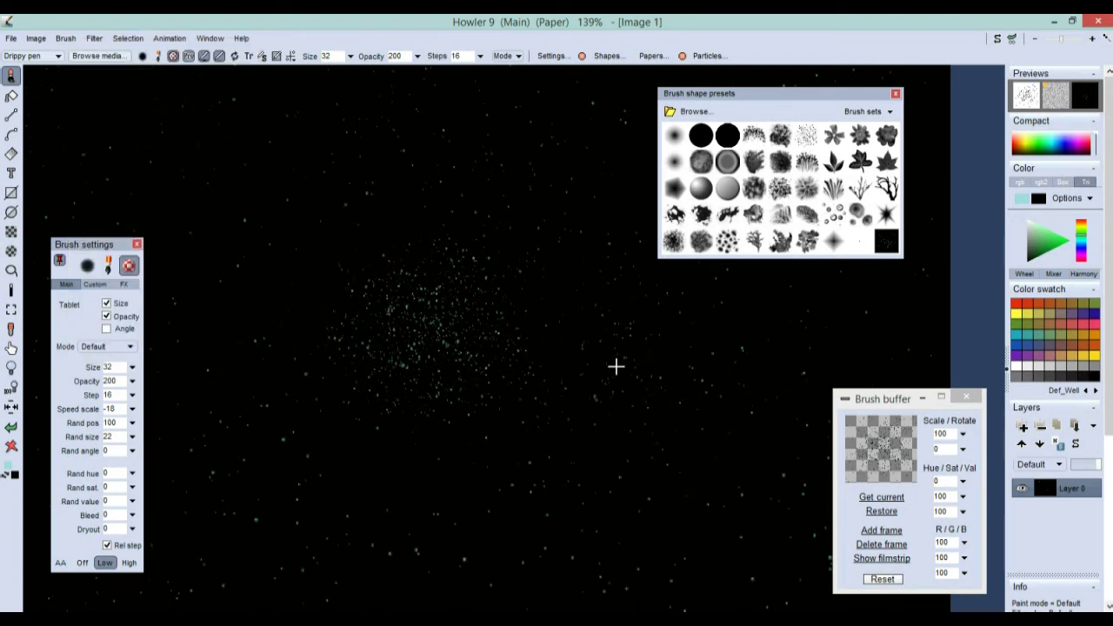
{"action": "mouse_move", "coordinate": [606, 372]}
{"action": "left_mouse_down"}
{"action": "mouse_move", "coordinate": [596, 383]}
{"action": "mouse_move", "coordinate": [505, 351]}
{"action": "mouse_move", "coordinate": [521, 335]}
{"action": "mouse_move", "coordinate": [472, 397]}
{"action": "mouse_move", "coordinate": [482, 348]}
{"action": "mouse_move", "coordinate": [510, 360]}
{"action": "mouse_move", "coordinate": [445, 365]}
{"action": "mouse_move", "coordinate": [437, 387]}
{"action": "mouse_move", "coordinate": [507, 353]}
{"action": "mouse_move", "coordinate": [502, 391]}
{"action": "left_mouse_up"}
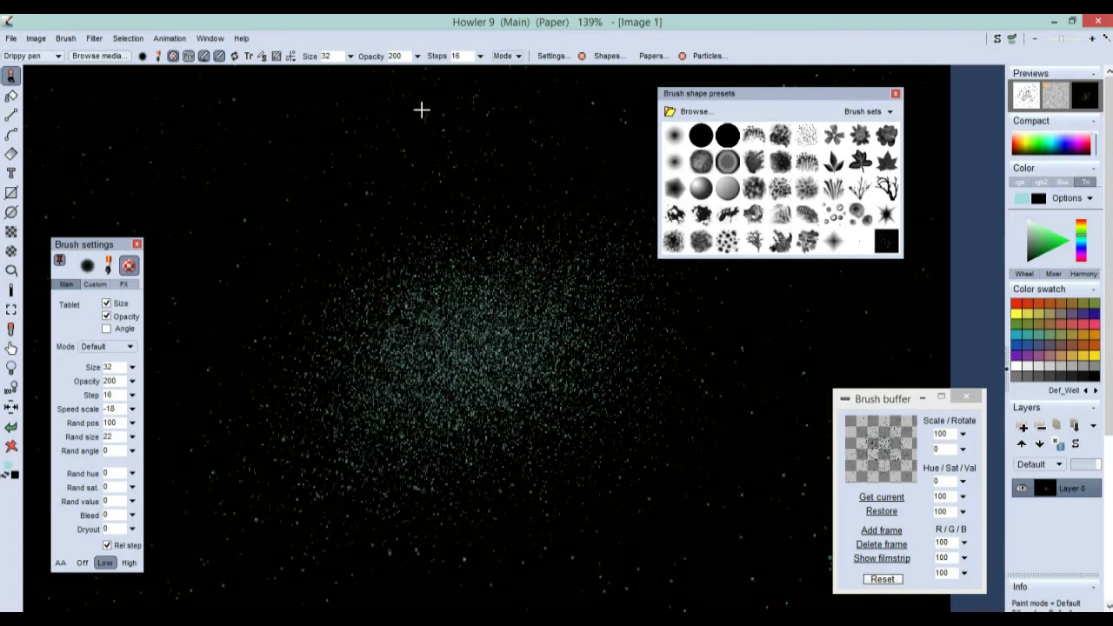
Undo the star cloud strokes and the original central cluster, keeping only the sparse star field.
{"action": "left_click", "coordinate": [11, 426]}
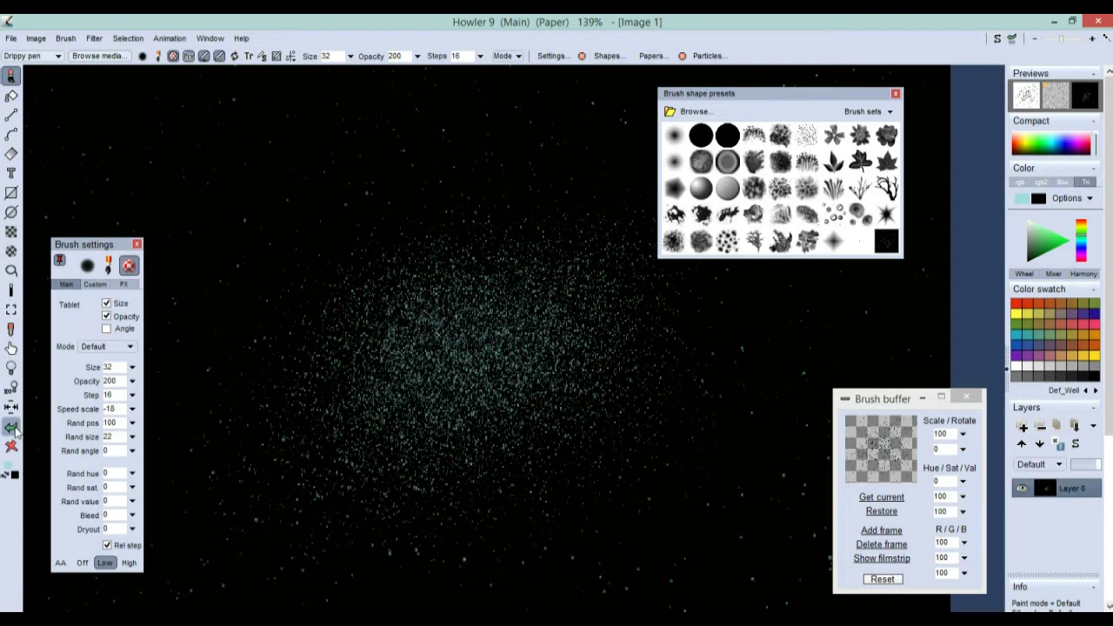
{"action": "left_click", "coordinate": [11, 426]}
{"action": "left_click", "coordinate": [11, 426]}
{"action": "left_click", "coordinate": [11, 426]}
{"action": "left_click", "coordinate": [11, 426]}
{"action": "left_click", "coordinate": [12, 426]}
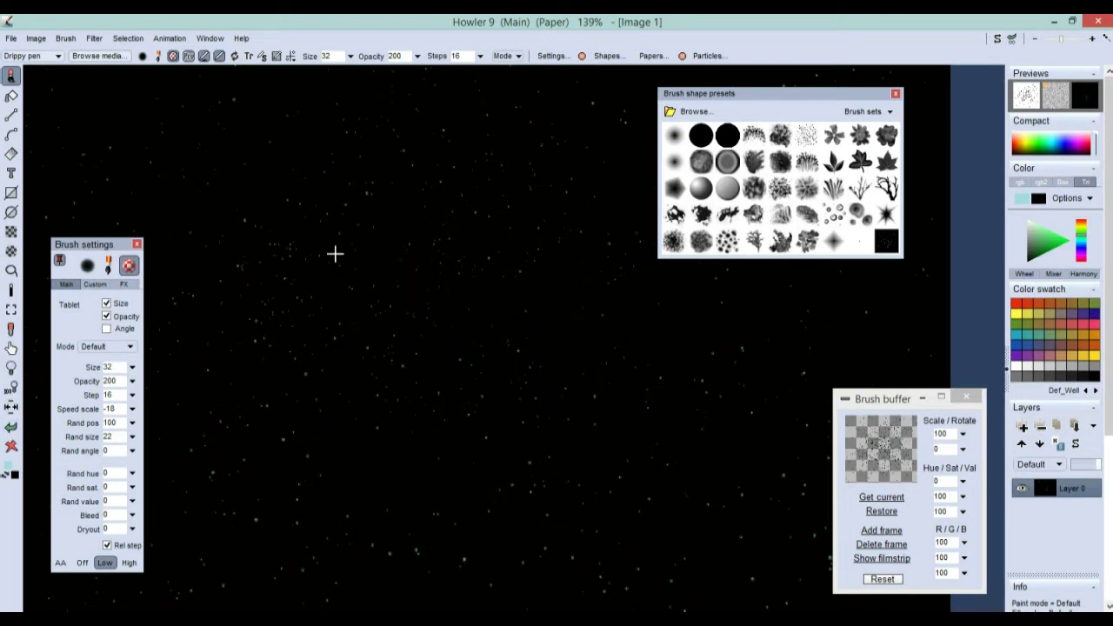
Lower the brush Opacity to 27 and paint a soft, faint star cloud in the middle of the canvas.
{"action": "left_click", "coordinate": [417, 58]}
{"action": "mouse_move", "coordinate": [393, 80]}
{"action": "left_mouse_down"}
{"action": "mouse_move", "coordinate": [351, 80]}
{"action": "mouse_move", "coordinate": [369, 80]}
{"action": "left_mouse_up"}
{"action": "mouse_move", "coordinate": [432, 335]}
{"action": "left_mouse_down"}
{"action": "mouse_move", "coordinate": [418, 351]}
{"action": "mouse_move", "coordinate": [504, 331]}
{"action": "mouse_move", "coordinate": [460, 368]}
{"action": "mouse_move", "coordinate": [455, 338]}
{"action": "left_mouse_up"}
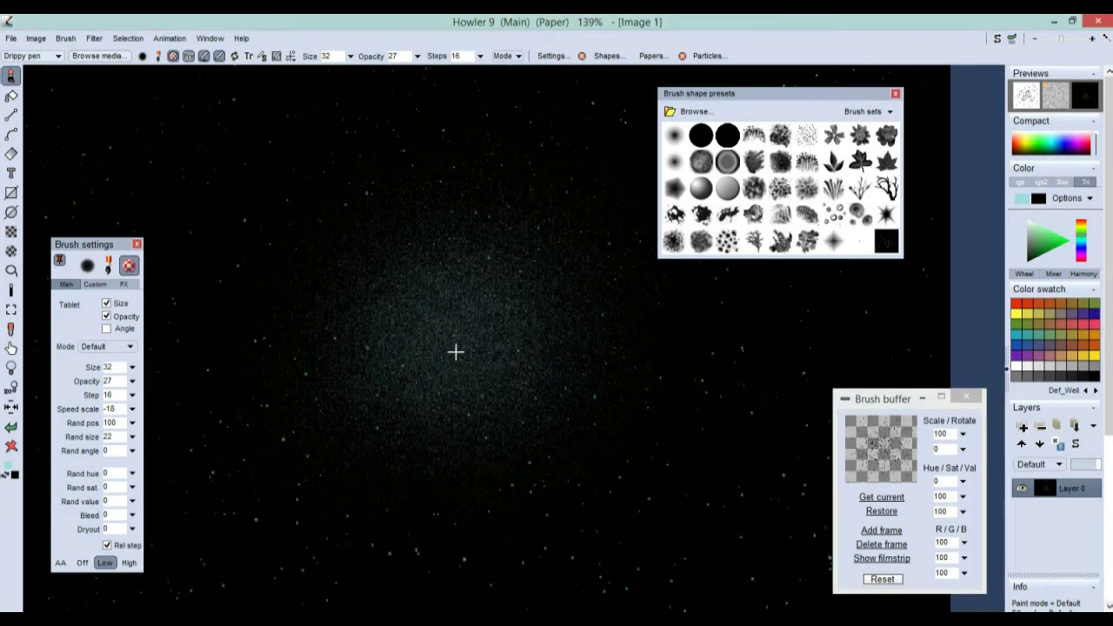
Build up the faint star cloud and spread it outward around the middle of the canvas.
{"action": "mouse_move", "coordinate": [510, 372]}
{"action": "left_mouse_down"}
{"action": "mouse_move", "coordinate": [472, 234]}
{"action": "mouse_move", "coordinate": [321, 417]}
{"action": "mouse_move", "coordinate": [515, 339]}
{"action": "left_mouse_up"}
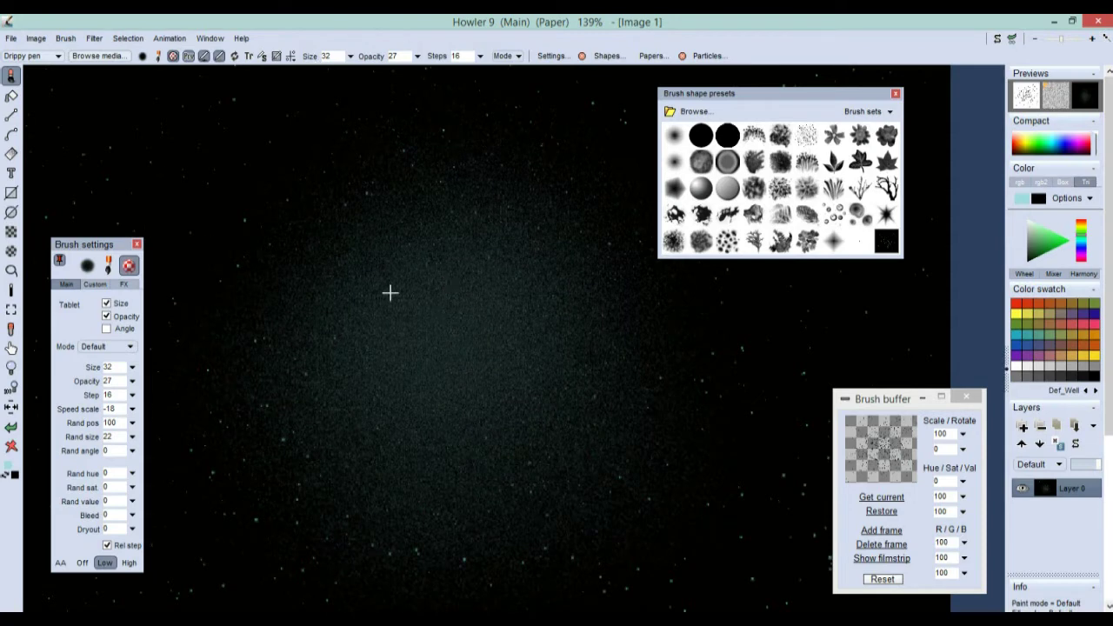
{"action": "left_click_drag", "start_coordinate": [630, 318], "coordinate": [605, 343]}
{"action": "left_click_drag", "start_coordinate": [430, 362], "coordinate": [492, 365]}
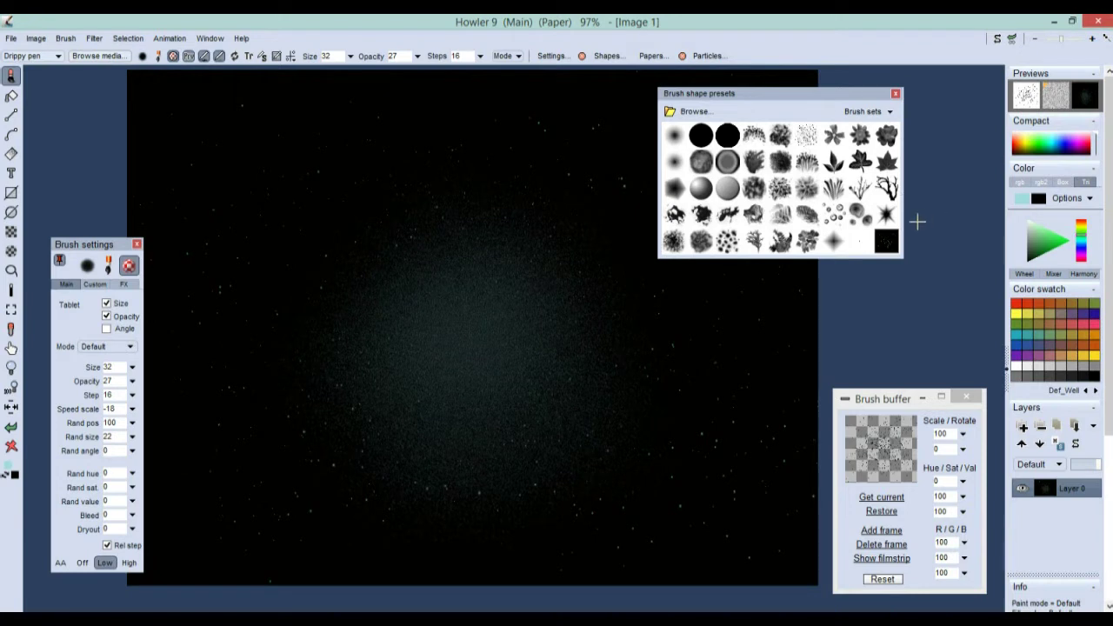
Load the Starry brush from the Organic effects brush presets.
{"action": "left_click", "coordinate": [886, 213]}
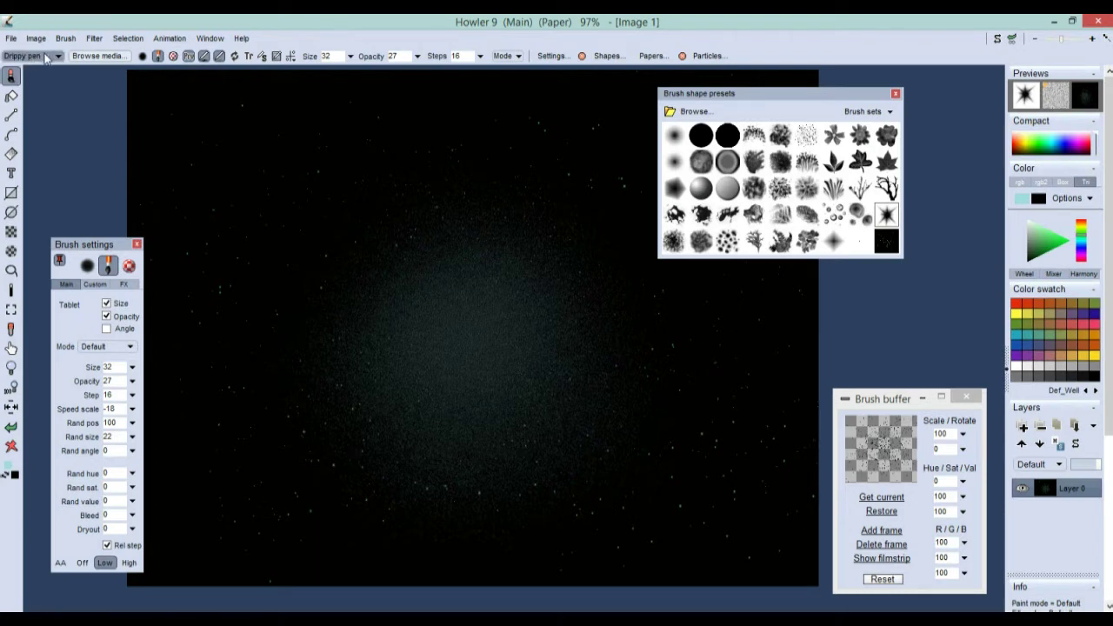
{"action": "left_click", "coordinate": [39, 55]}
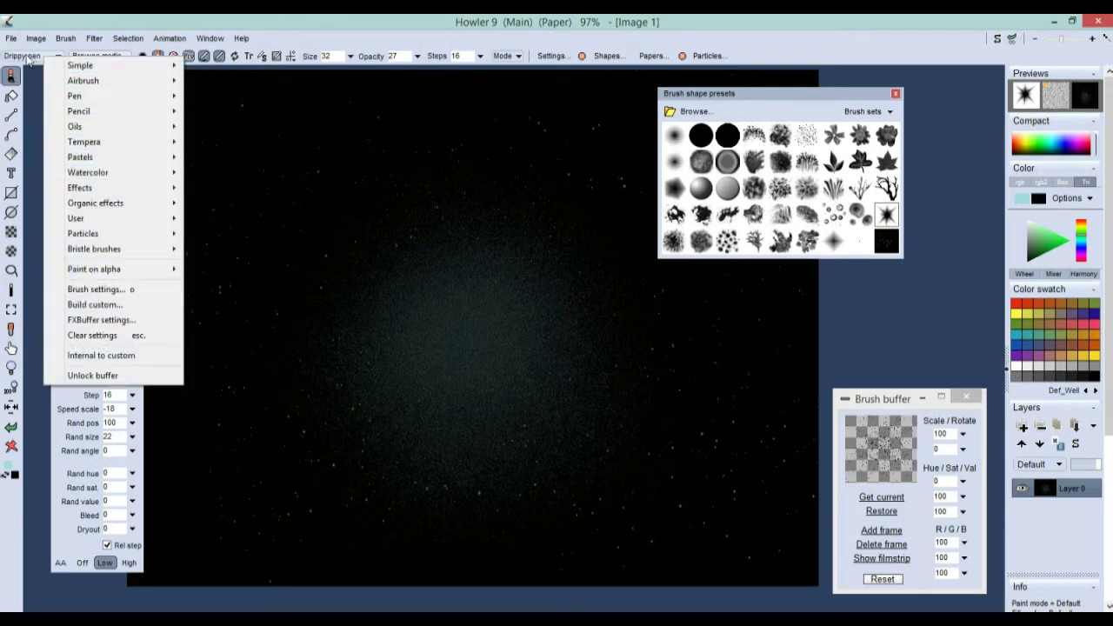
{"action": "left_click", "coordinate": [26, 59]}
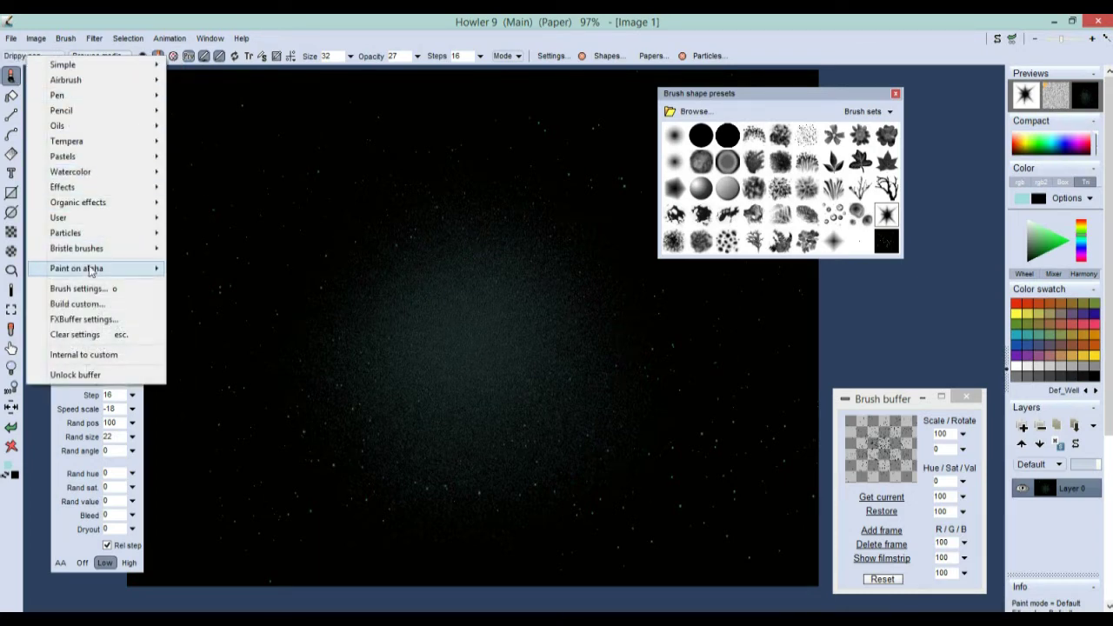
{"action": "mouse_move", "coordinate": [88, 190]}
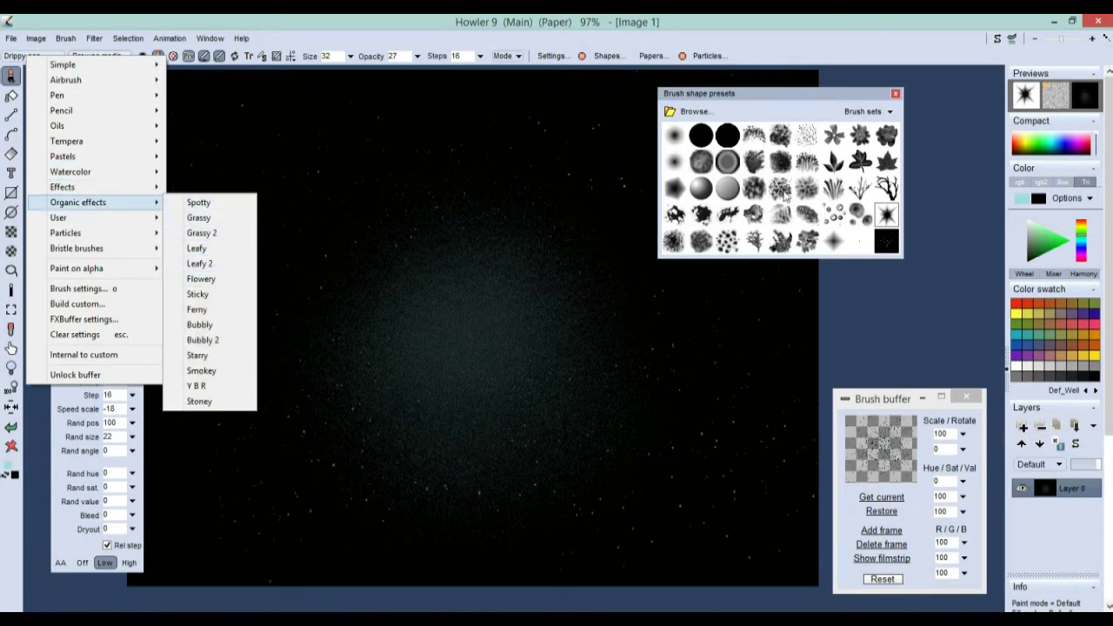
{"action": "left_click", "coordinate": [796, 89]}
{"action": "left_click_drag", "start_coordinate": [795, 88], "coordinate": [488, 146]}
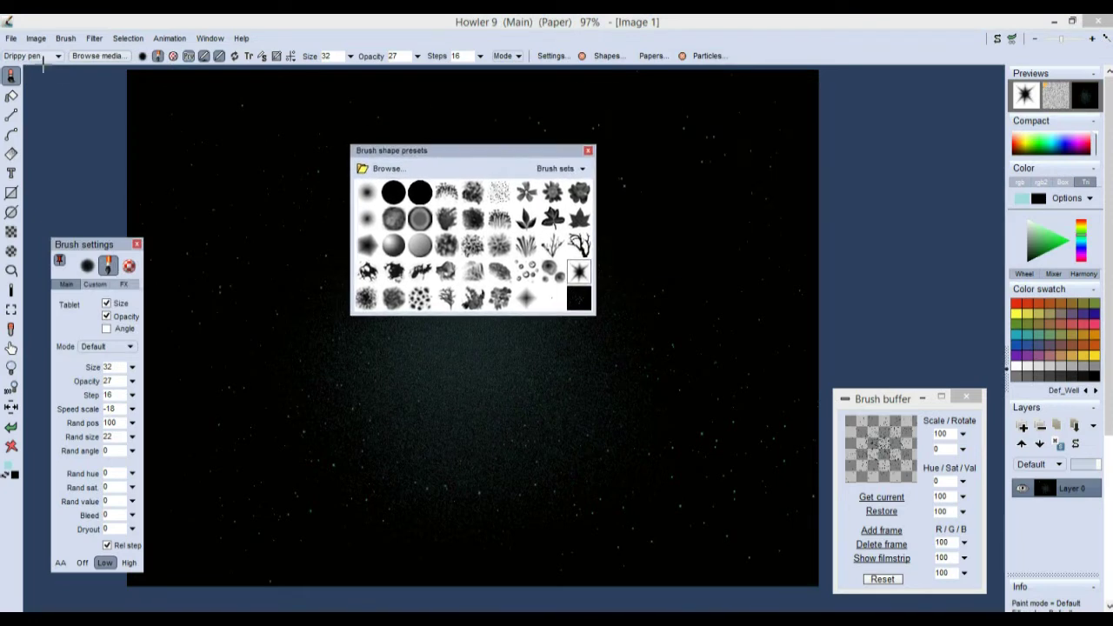
{"action": "left_click", "coordinate": [46, 57]}
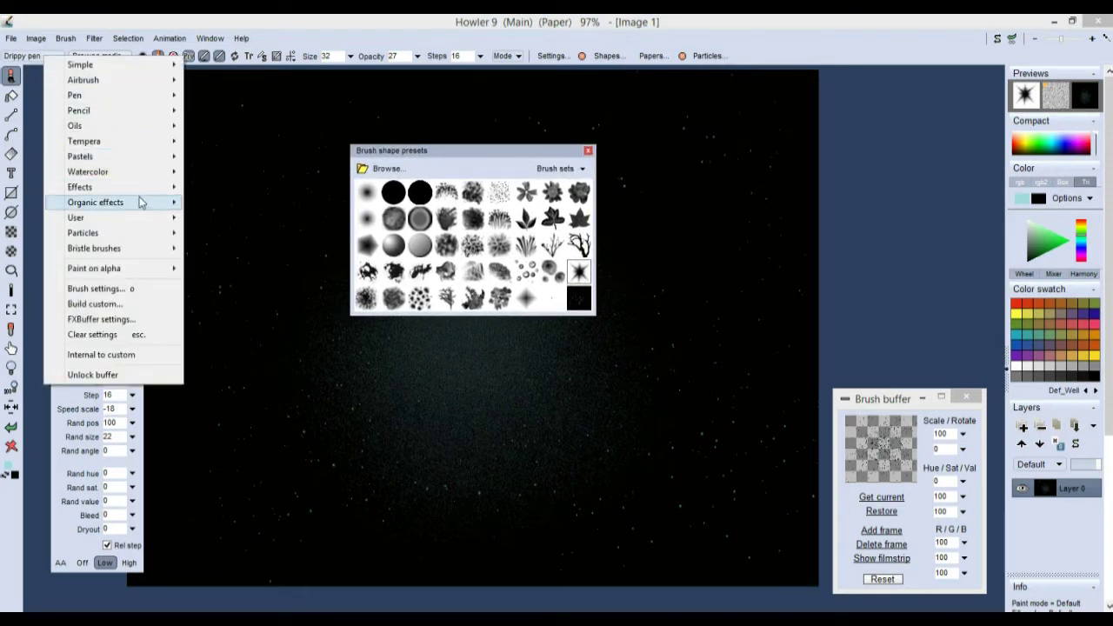
{"action": "mouse_move", "coordinate": [144, 203]}
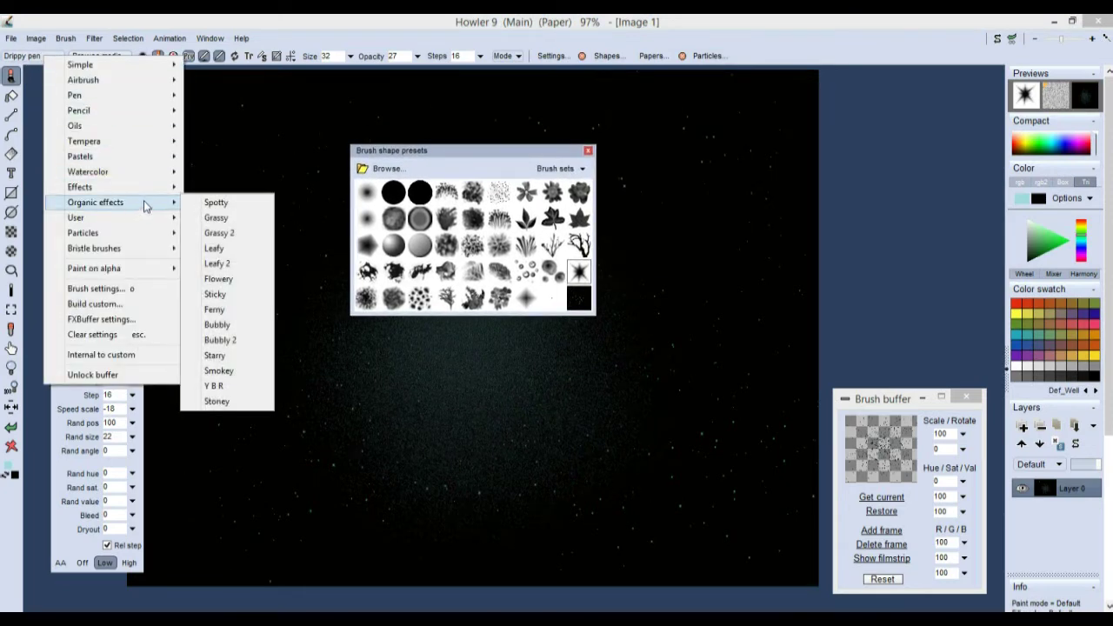
{"action": "left_click", "coordinate": [214, 357]}
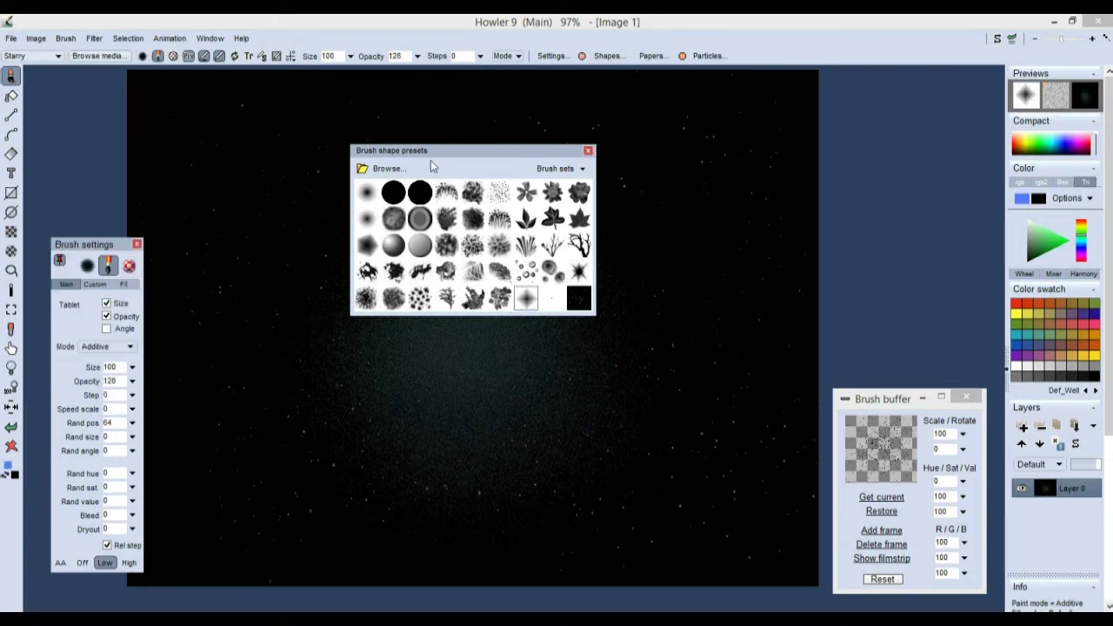
Paint a blue Starry test stroke along the upper-left side of the star cloud and undo it.
{"action": "left_click_drag", "start_coordinate": [426, 150], "coordinate": [810, 172]}
{"action": "mouse_move", "coordinate": [336, 218]}
{"action": "left_mouse_down"}
{"action": "mouse_move", "coordinate": [390, 281]}
{"action": "mouse_move", "coordinate": [430, 370]}
{"action": "left_mouse_up"}
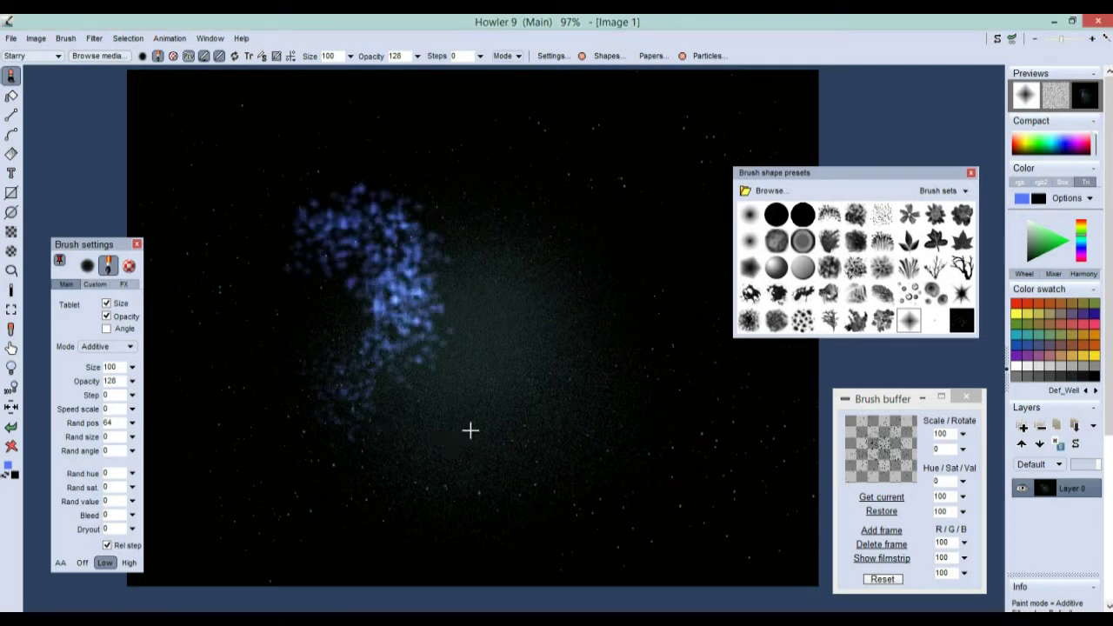
{"action": "left_click", "coordinate": [11, 426]}
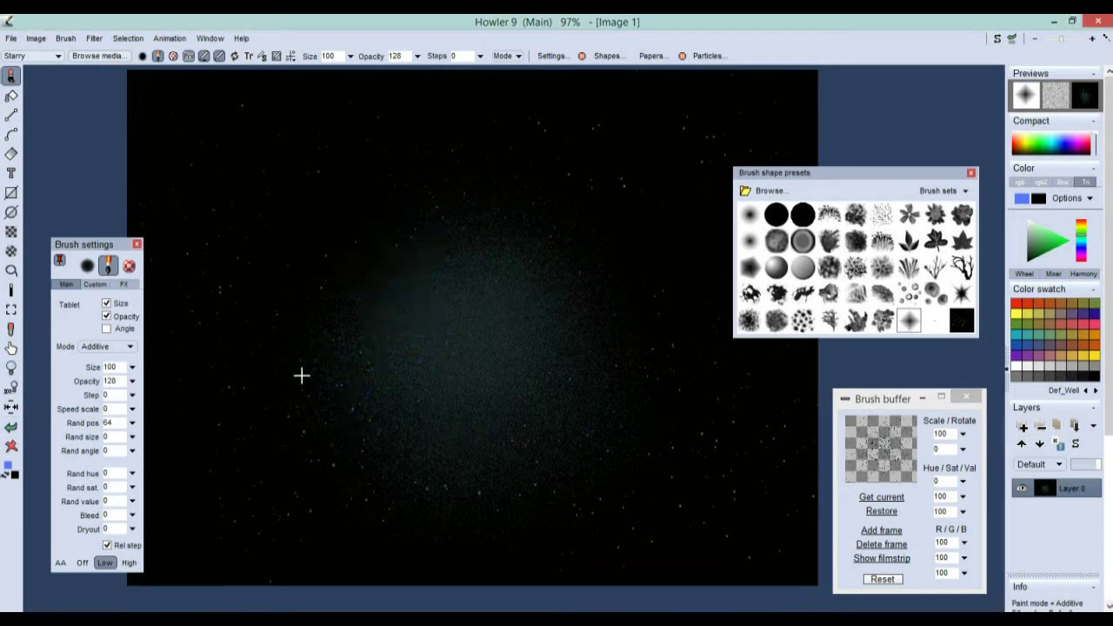
Reduce the Starry brush Size to about 38, paint a test stroke across the star cloud, and undo it.
{"action": "left_click", "coordinate": [132, 367]}
{"action": "left_click", "coordinate": [75, 391]}
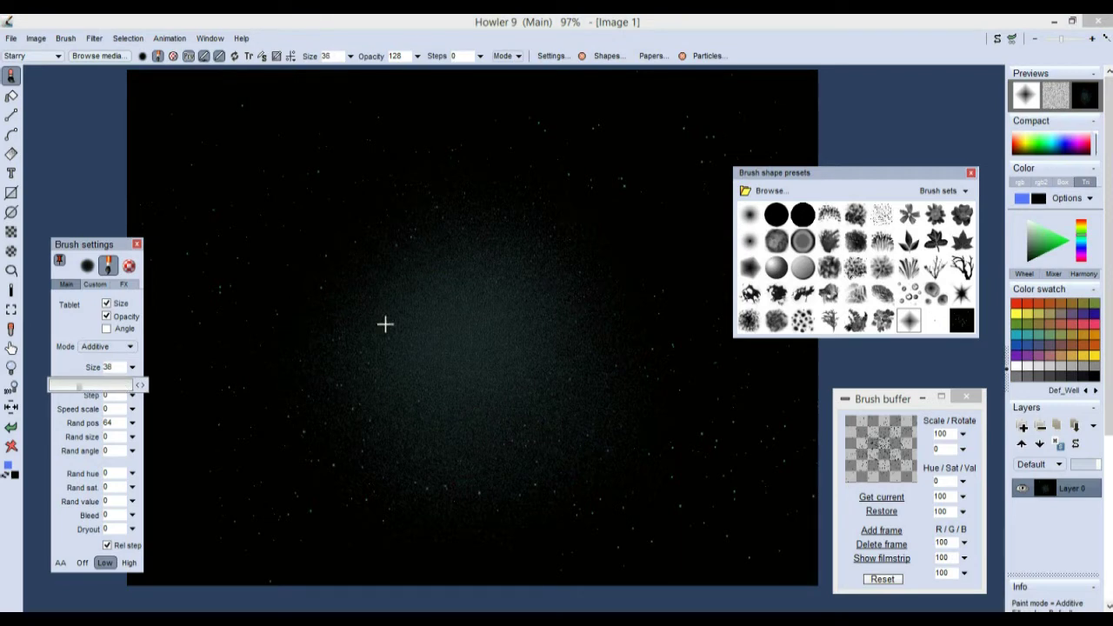
{"action": "left_click_drag", "start_coordinate": [537, 318], "coordinate": [426, 426]}
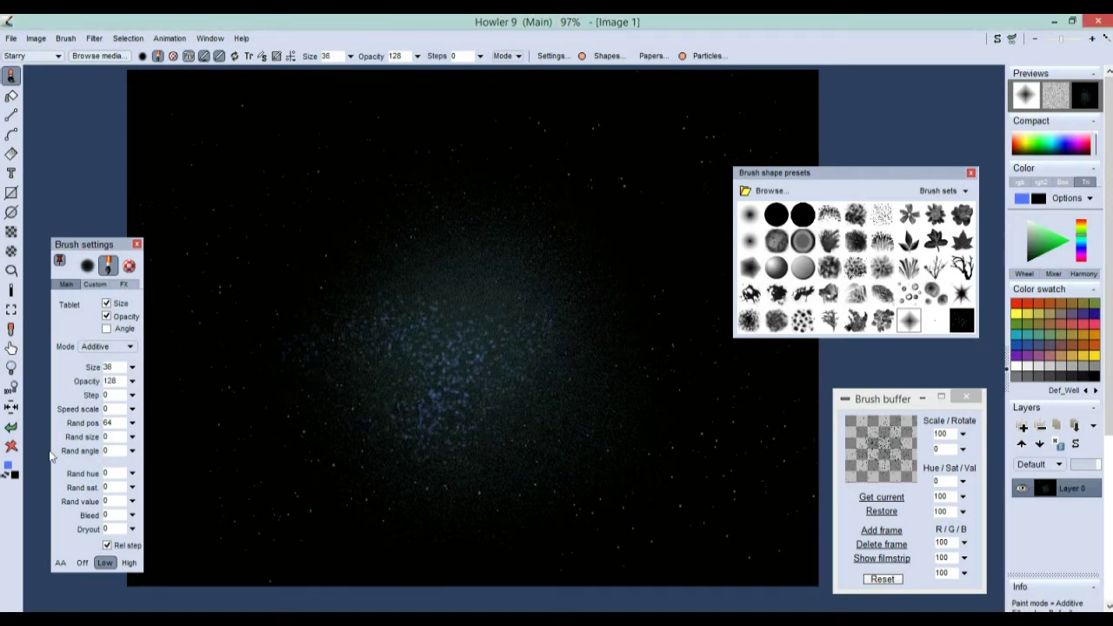
{"action": "left_click", "coordinate": [10, 426]}
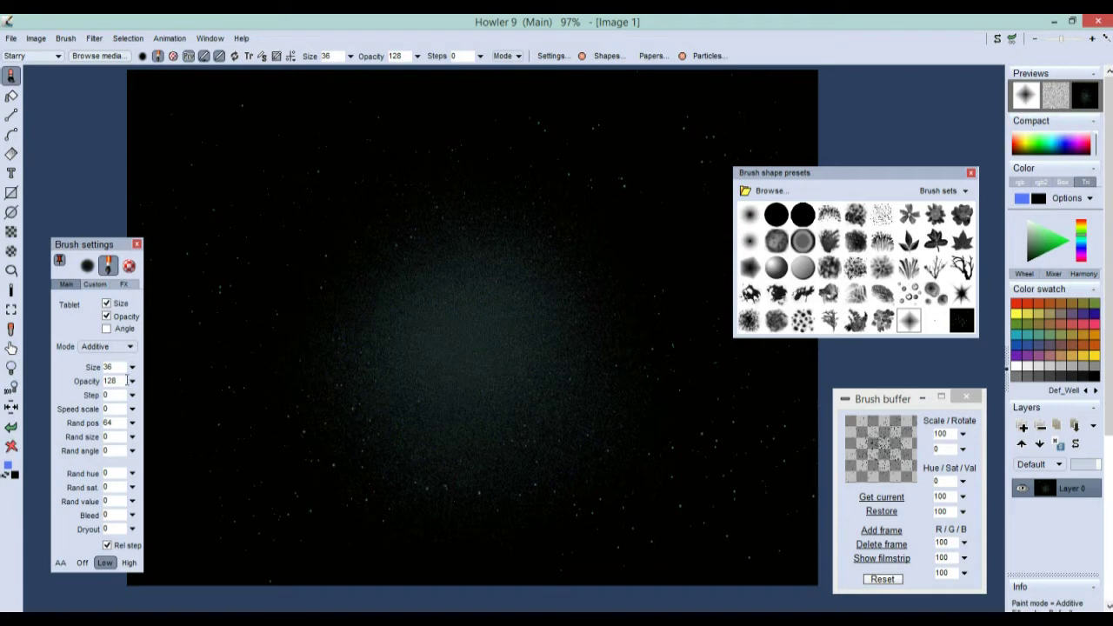
Set the brush Size to 17, Opacity to 187 and Step to 81, and paint fine blue stars over the star cloud.
{"action": "left_click", "coordinate": [132, 367]}
{"action": "mouse_move", "coordinate": [74, 391]}
{"action": "left_mouse_down"}
{"action": "mouse_move", "coordinate": [62, 385]}
{"action": "mouse_move", "coordinate": [73, 388]}
{"action": "left_mouse_up"}
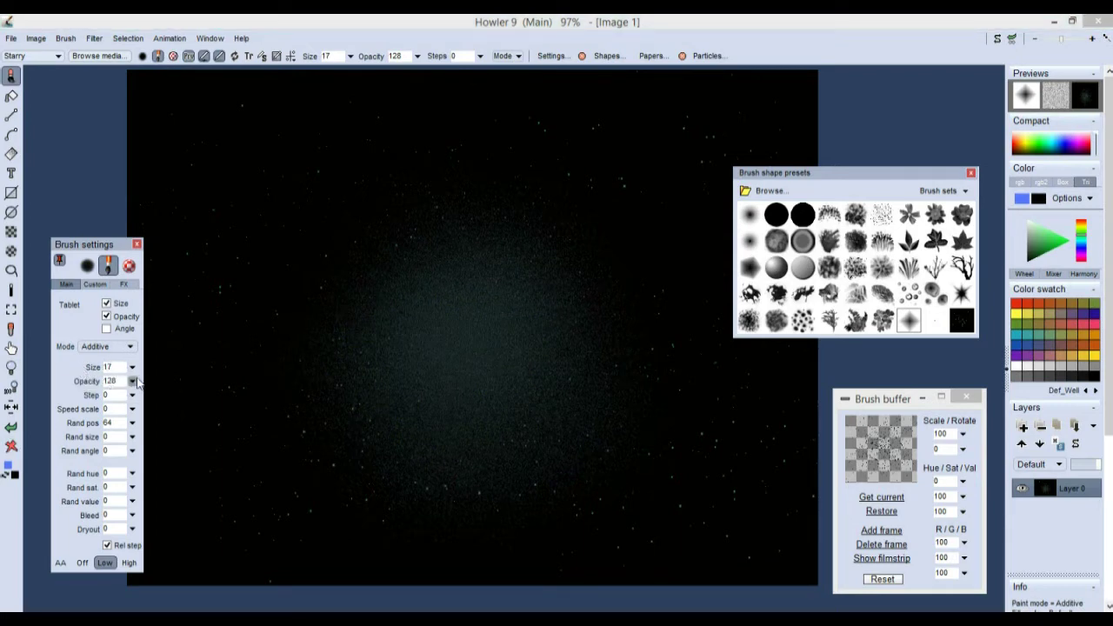
{"action": "left_click", "coordinate": [132, 381]}
{"action": "left_click_drag", "start_coordinate": [119, 403], "coordinate": [79, 419]}
{"action": "left_click", "coordinate": [132, 395]}
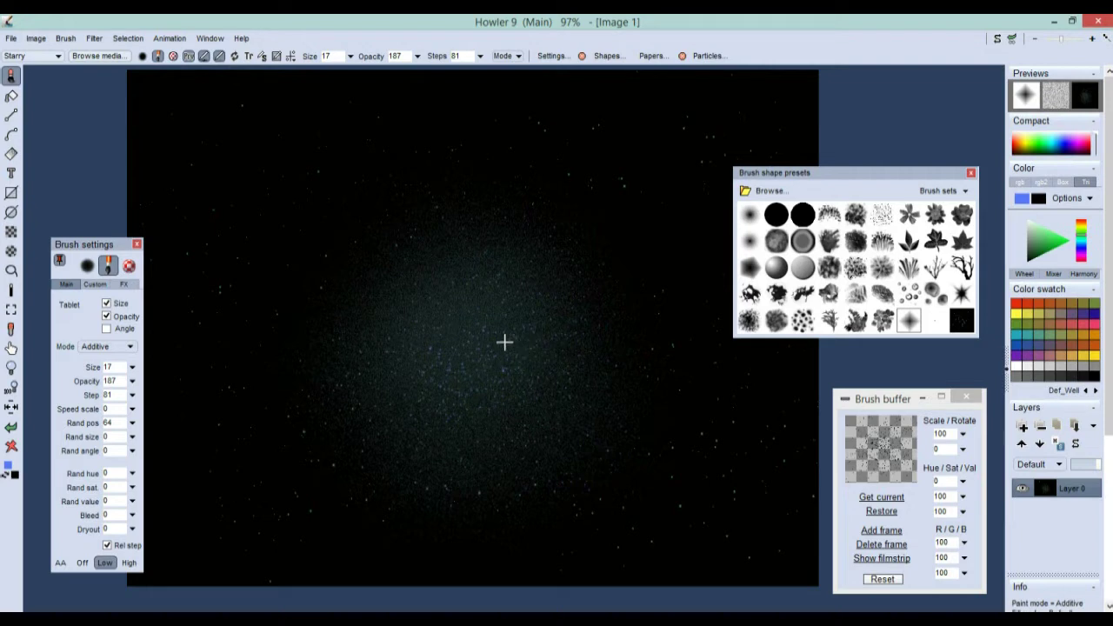
{"action": "mouse_move", "coordinate": [484, 403]}
{"action": "left_mouse_down"}
{"action": "mouse_move", "coordinate": [413, 387]}
{"action": "mouse_move", "coordinate": [555, 402]}
{"action": "mouse_move", "coordinate": [516, 357]}
{"action": "mouse_move", "coordinate": [480, 402]}
{"action": "mouse_move", "coordinate": [447, 397]}
{"action": "mouse_move", "coordinate": [370, 465]}
{"action": "mouse_move", "coordinate": [412, 437]}
{"action": "mouse_move", "coordinate": [430, 396]}
{"action": "left_mouse_up"}
Open the media browser and create a new brush folder named "my own brushes".
{"action": "left_click", "coordinate": [42, 55]}
{"action": "left_click", "coordinate": [92, 55]}
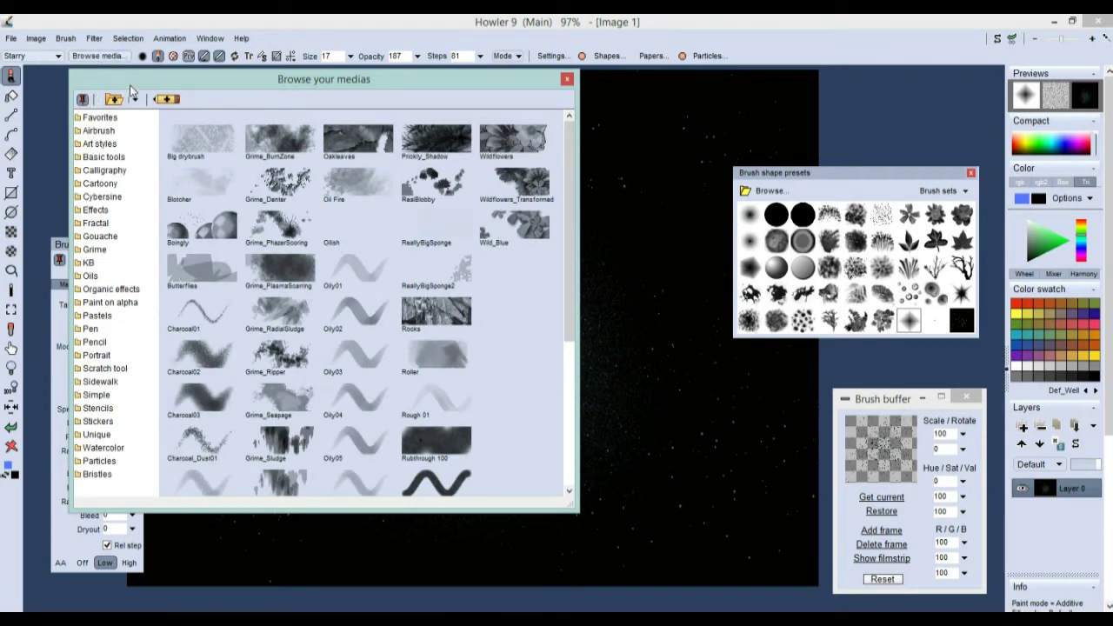
{"action": "mouse_move", "coordinate": [117, 80]}
{"action": "left_mouse_down"}
{"action": "mouse_move", "coordinate": [240, 110]}
{"action": "mouse_move", "coordinate": [205, 115]}
{"action": "mouse_move", "coordinate": [216, 121]}
{"action": "left_mouse_up"}
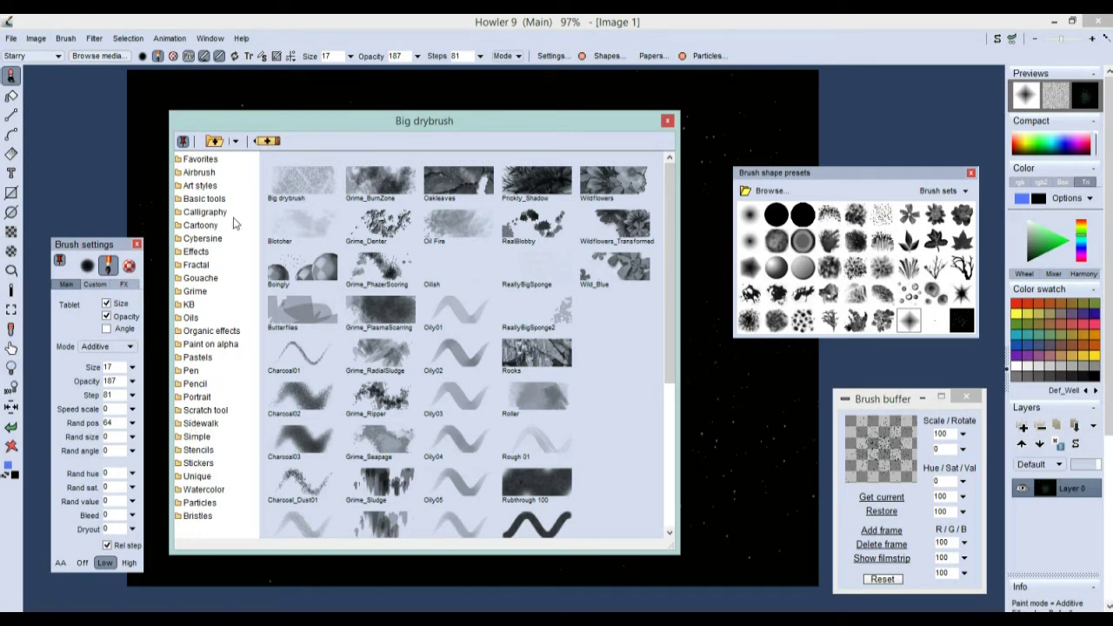
{"action": "left_click", "coordinate": [235, 142]}
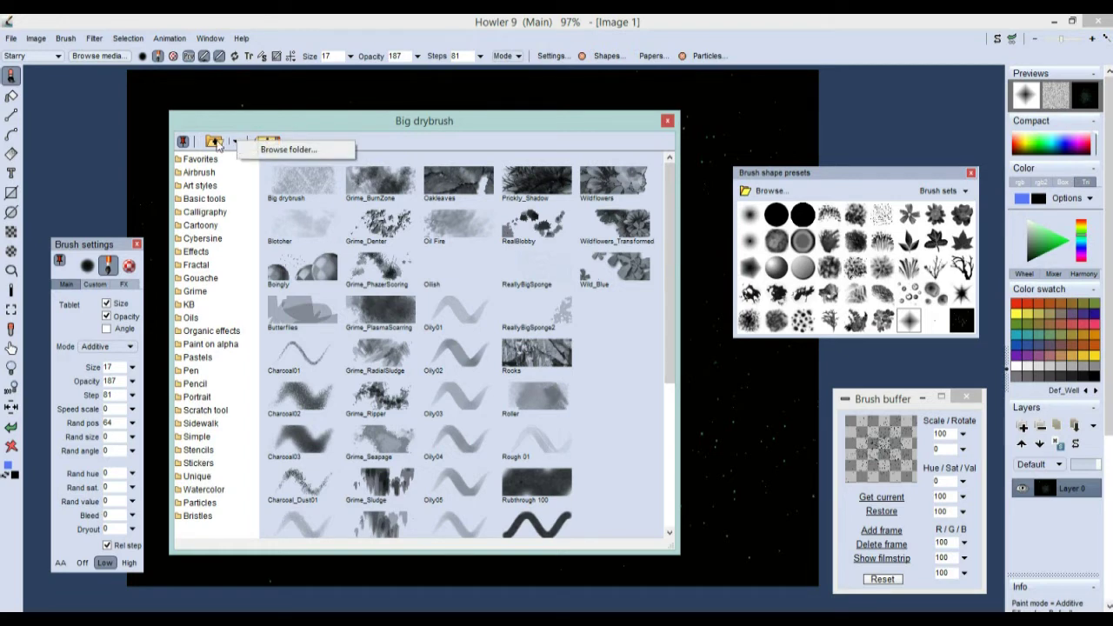
{"action": "left_click", "coordinate": [216, 143]}
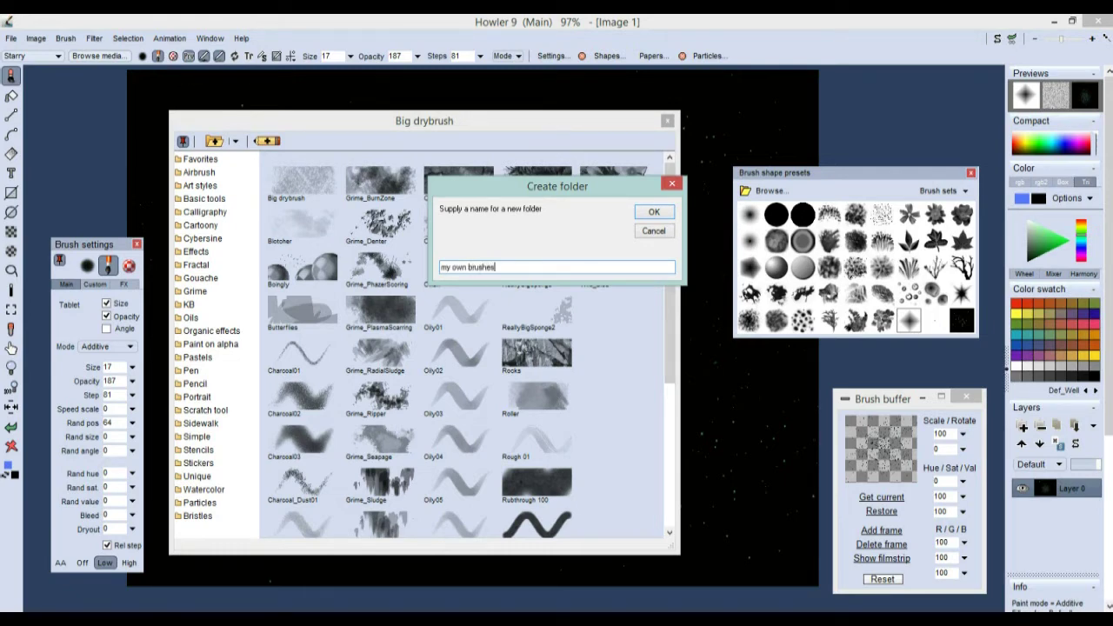
{"action": "left_click", "coordinate": [653, 214]}
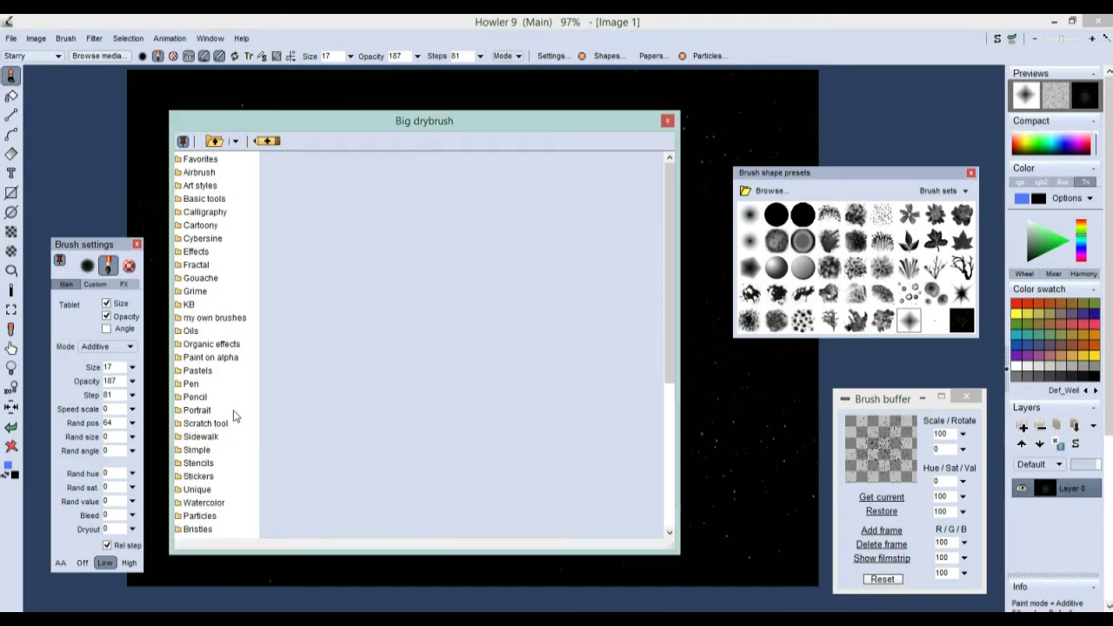
Save the current brush as "starfield bleuish" in the "my own brushes" folder.
{"action": "left_click", "coordinate": [214, 319]}
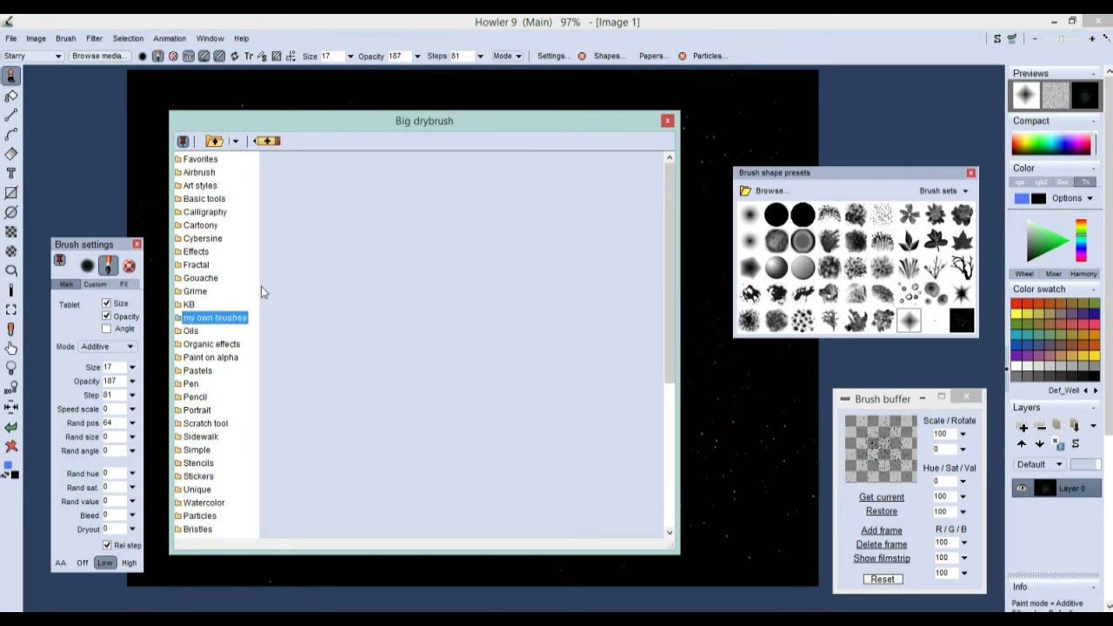
{"action": "left_click", "coordinate": [268, 141]}
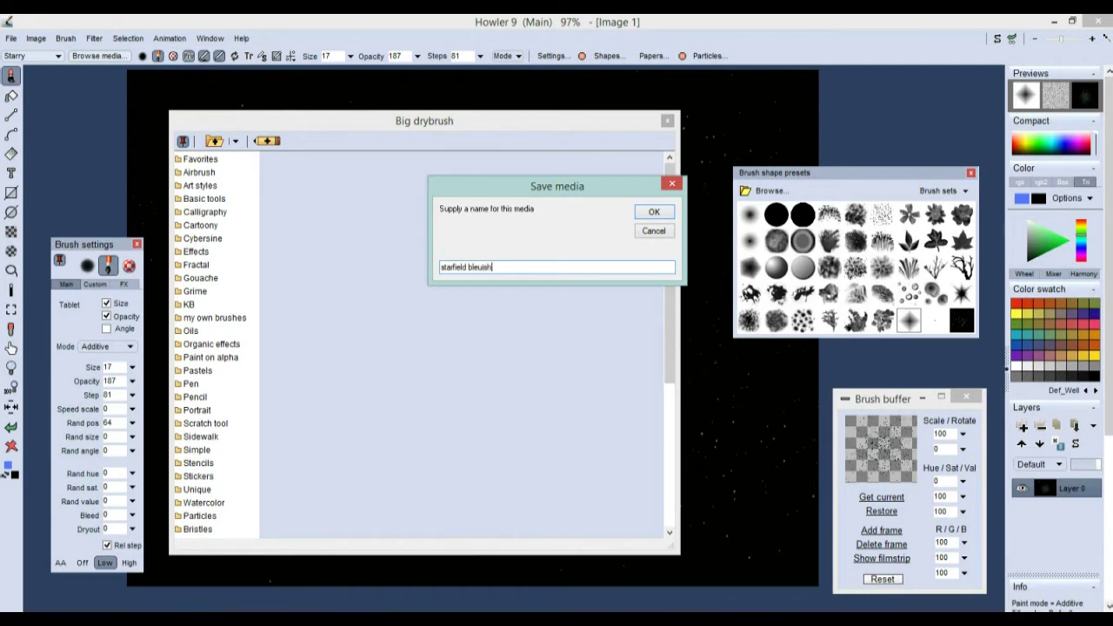
{"action": "left_click", "coordinate": [654, 211]}
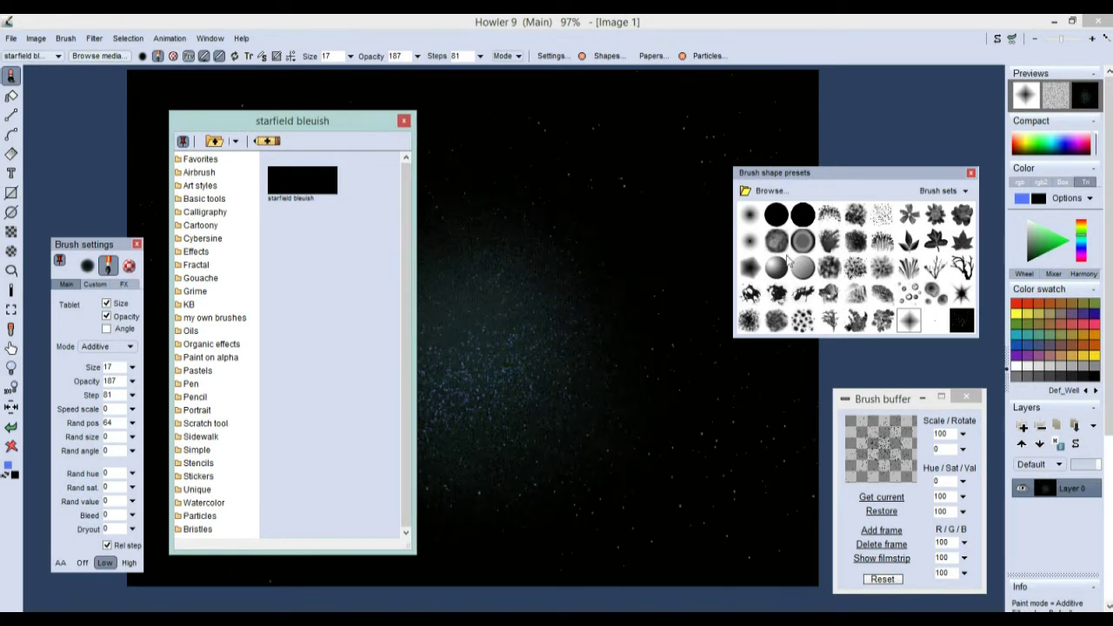
Load the Boingly brush from the Favorites folder and paint several checkered balls over the star field.
{"action": "left_click", "coordinate": [36, 55]}
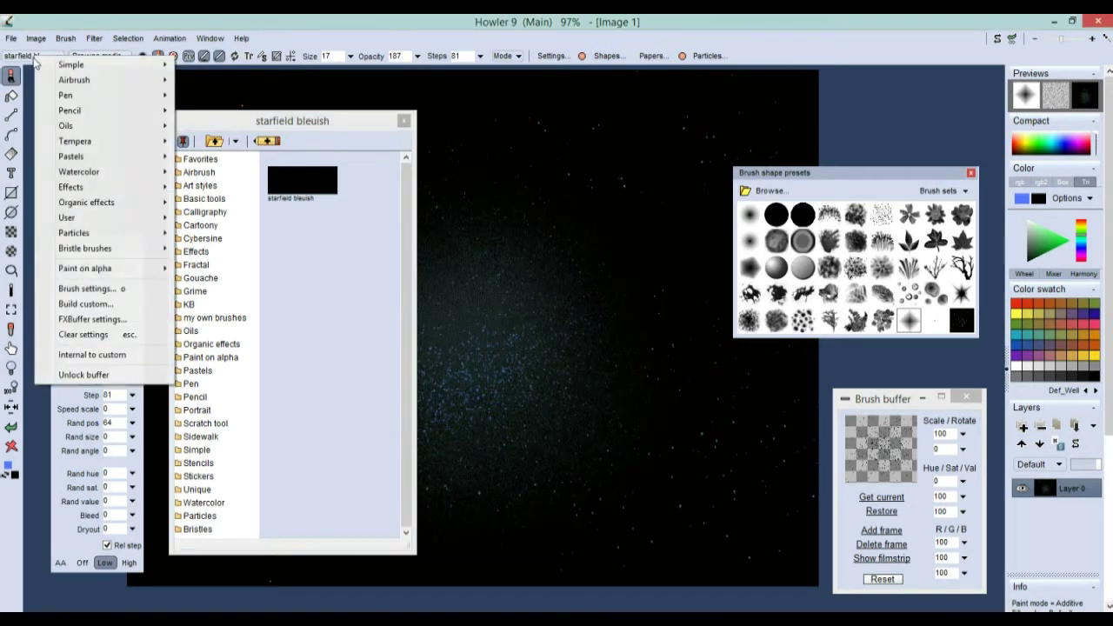
{"action": "left_click_drag", "start_coordinate": [281, 121], "coordinate": [180, 131]}
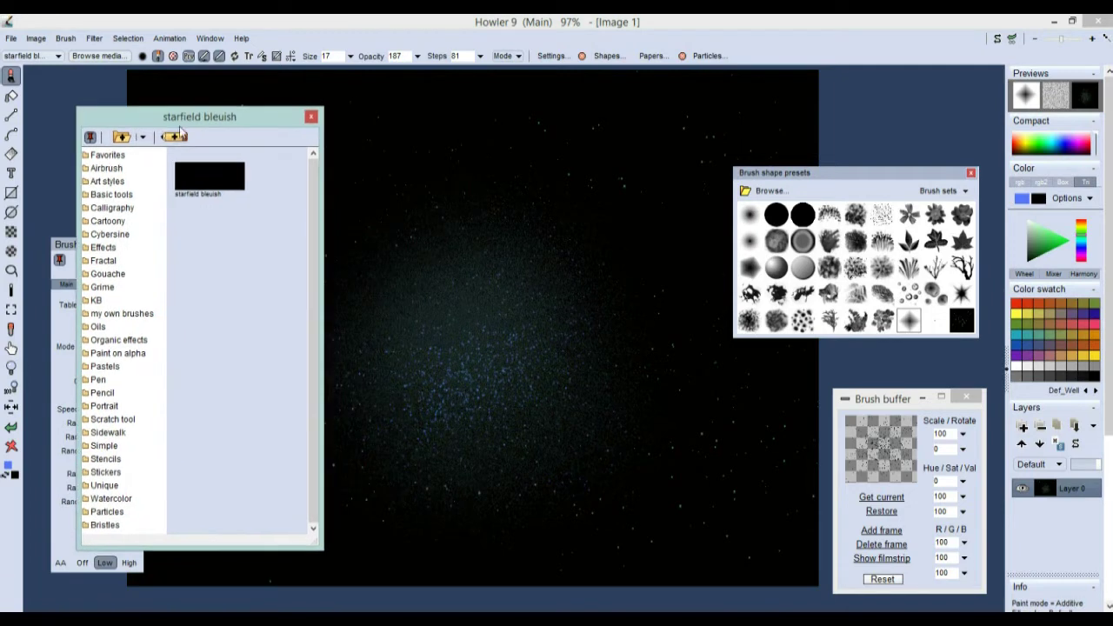
{"action": "left_click", "coordinate": [108, 155]}
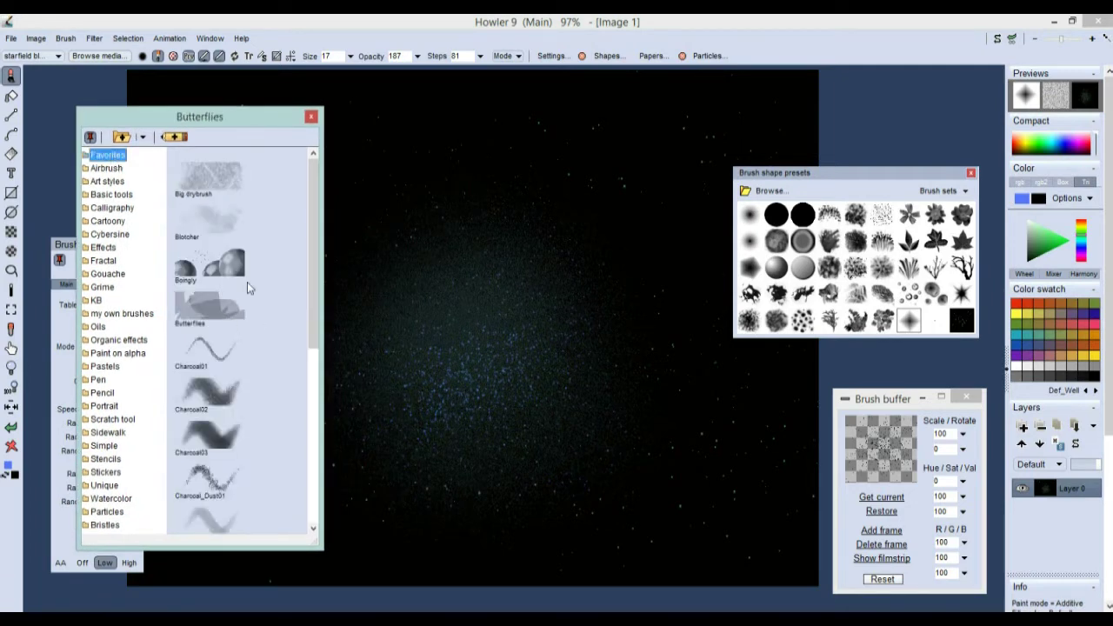
{"action": "left_click", "coordinate": [253, 272]}
{"action": "left_click", "coordinate": [673, 238]}
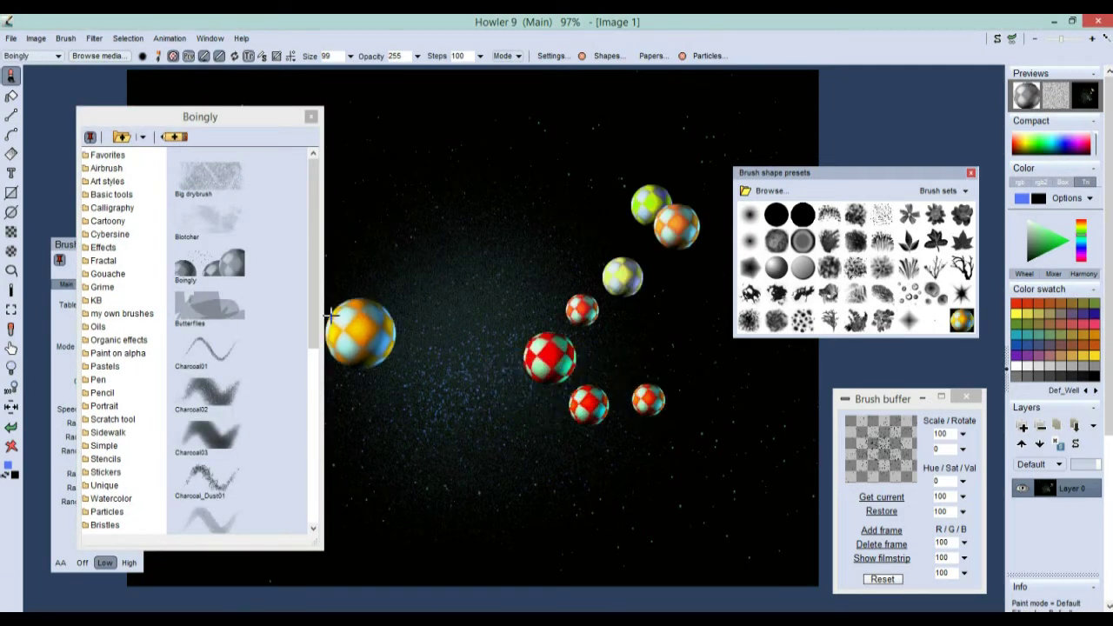
Reload "starfield bleuish" from the "my own brushes" folder, try it on the canvas, and undo the painted balls.
{"action": "left_click", "coordinate": [116, 315]}
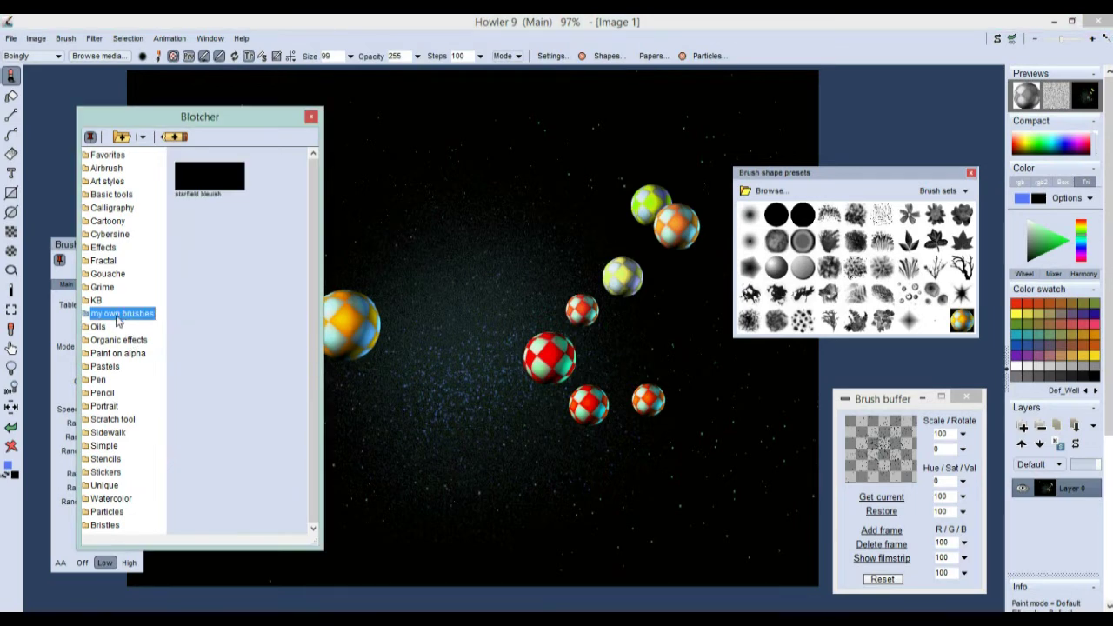
{"action": "left_click", "coordinate": [209, 178]}
{"action": "left_click", "coordinate": [452, 242]}
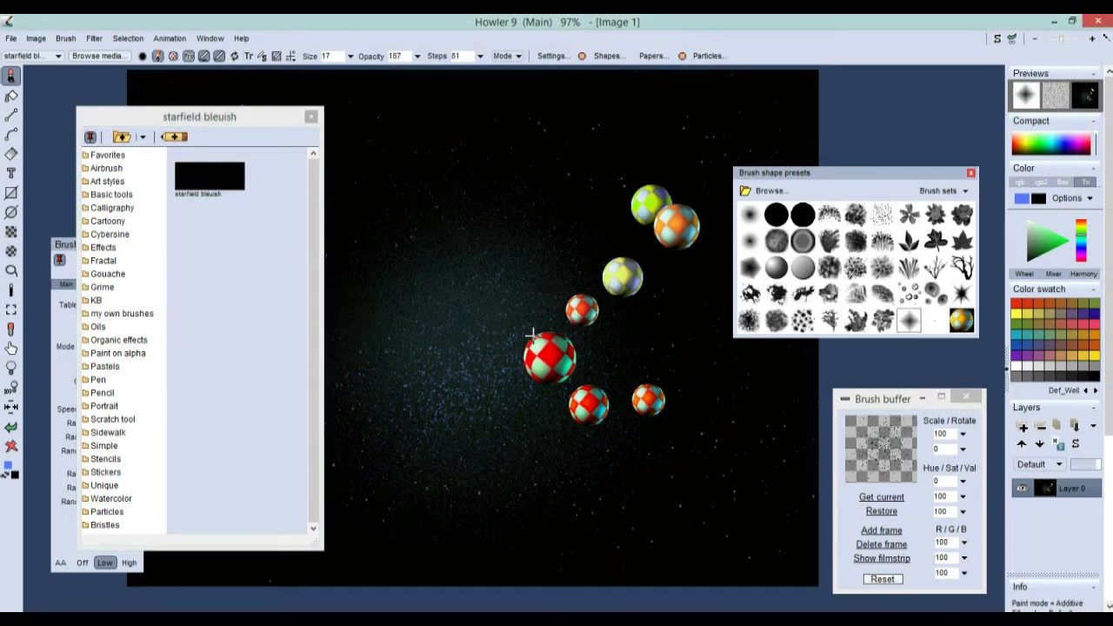
{"action": "left_click", "coordinate": [202, 178]}
{"action": "left_click", "coordinate": [11, 427]}
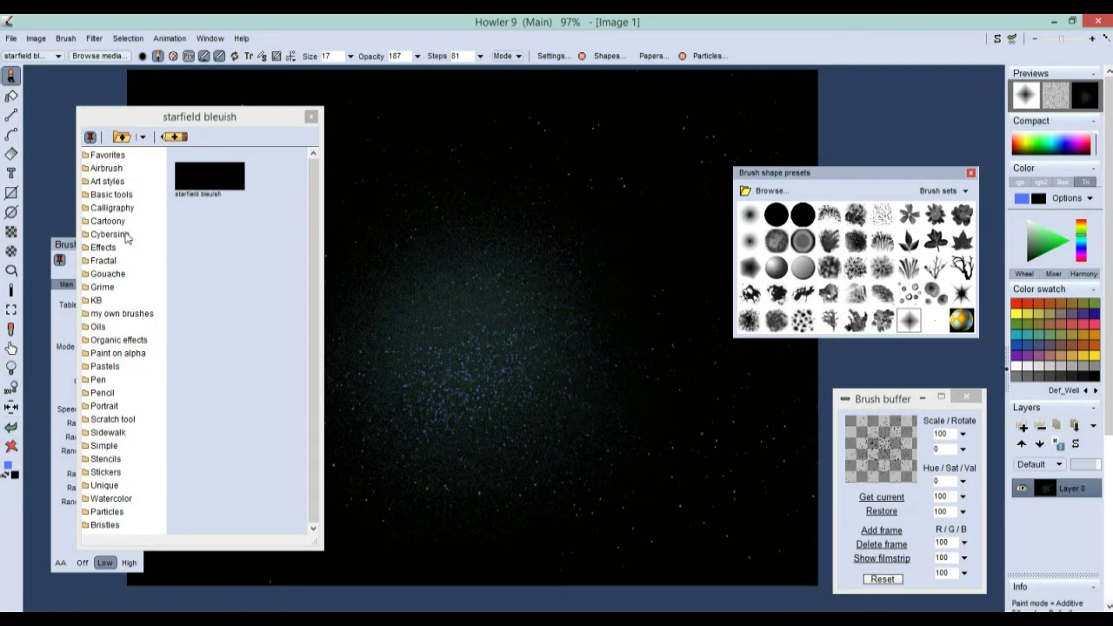
Select the "starfield bleuish" brush, move the media browser off the star cloud, and paint more blue stars over it.
{"action": "left_click", "coordinate": [206, 181]}
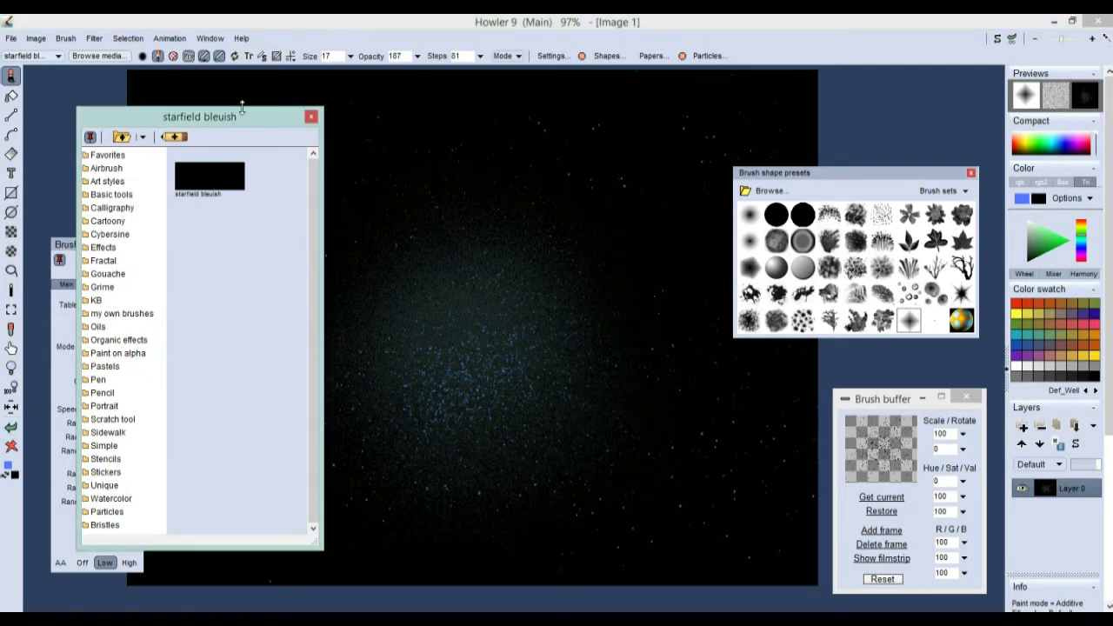
{"action": "mouse_move", "coordinate": [240, 120]}
{"action": "left_mouse_down"}
{"action": "mouse_move", "coordinate": [212, 333]}
{"action": "mouse_move", "coordinate": [245, 385]}
{"action": "mouse_move", "coordinate": [218, 370]}
{"action": "left_mouse_up"}
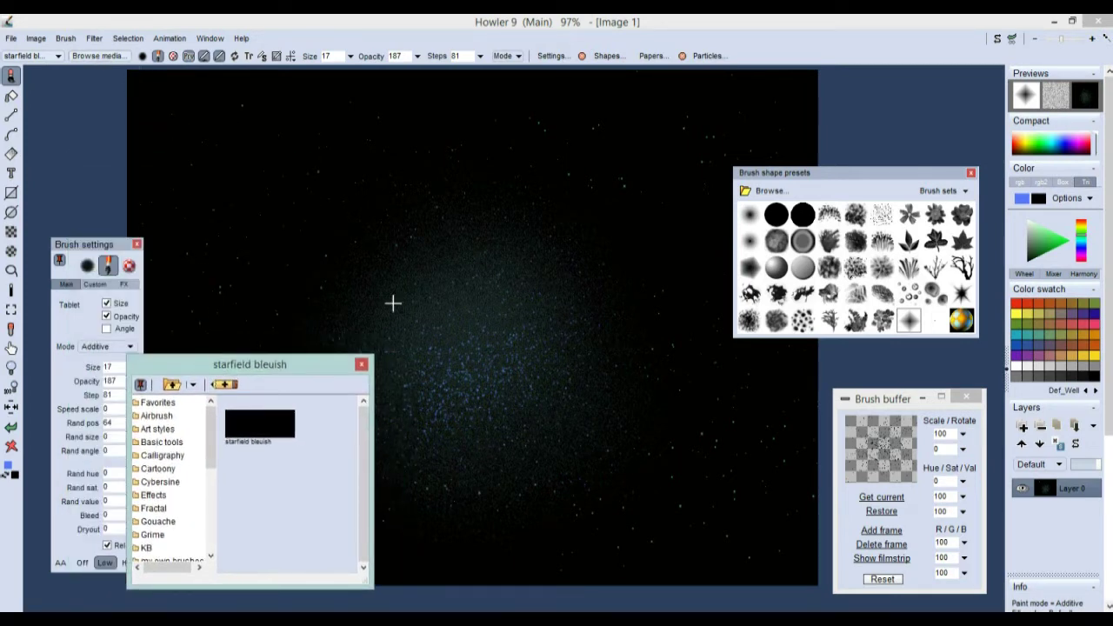
{"action": "left_click", "coordinate": [496, 366]}
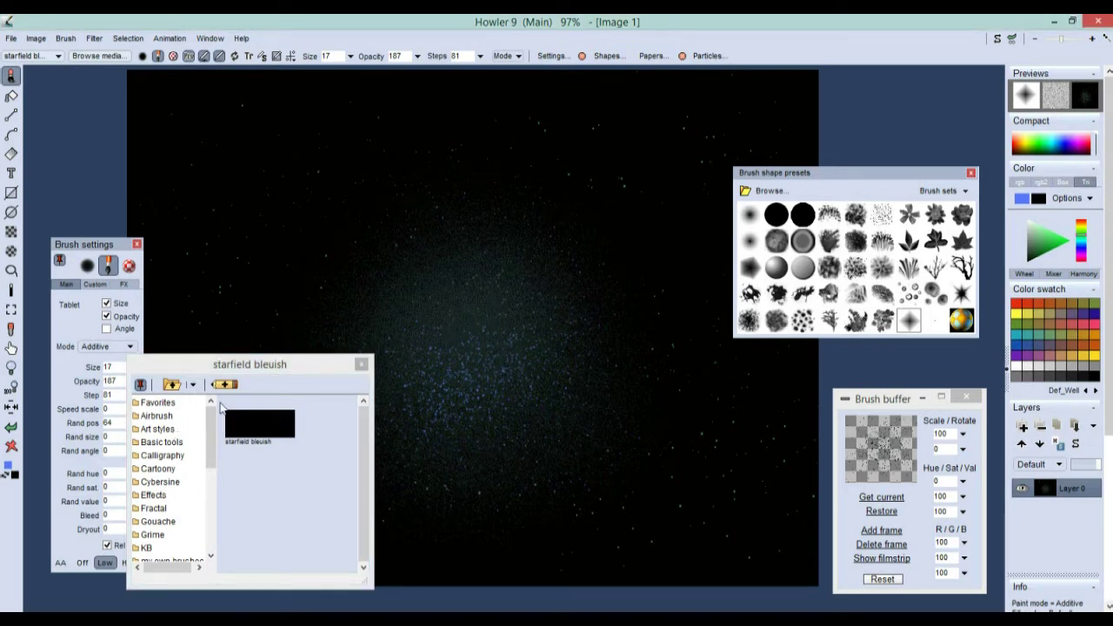
Move the media browser aside, and close it together with the brush shape presets window.
{"action": "left_click_drag", "start_coordinate": [209, 372], "coordinate": [187, 360]}
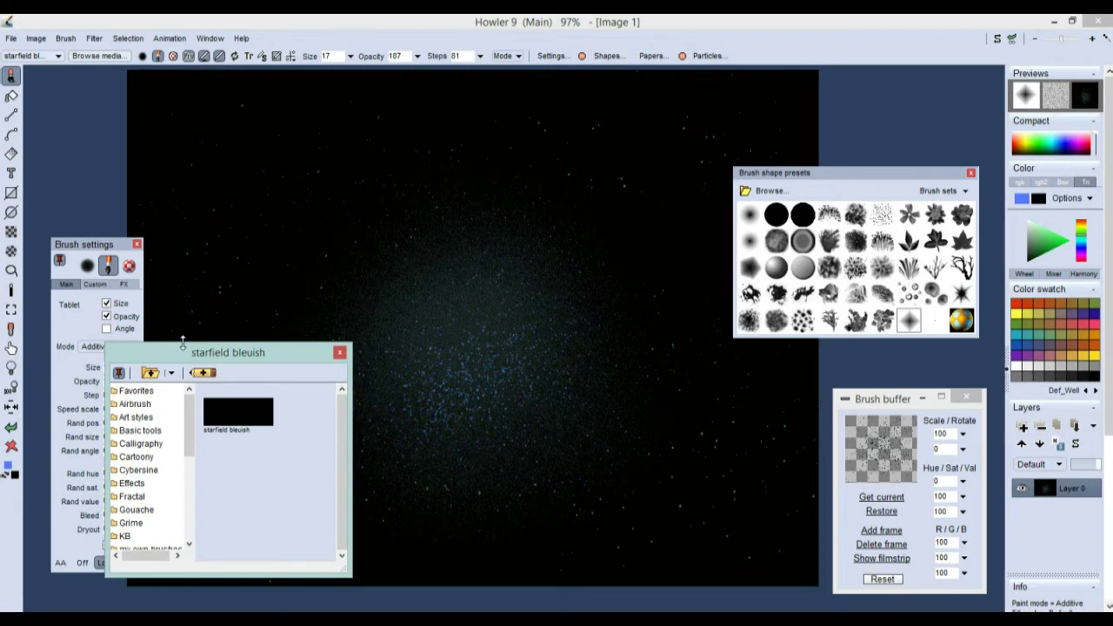
{"action": "left_click", "coordinate": [457, 330]}
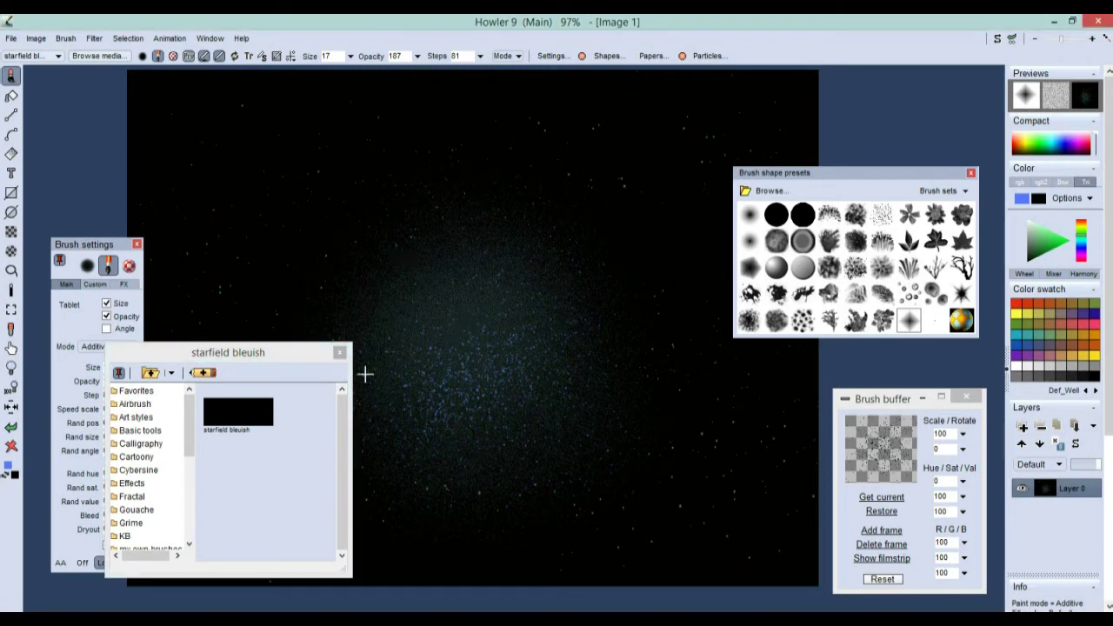
{"action": "left_click", "coordinate": [339, 352]}
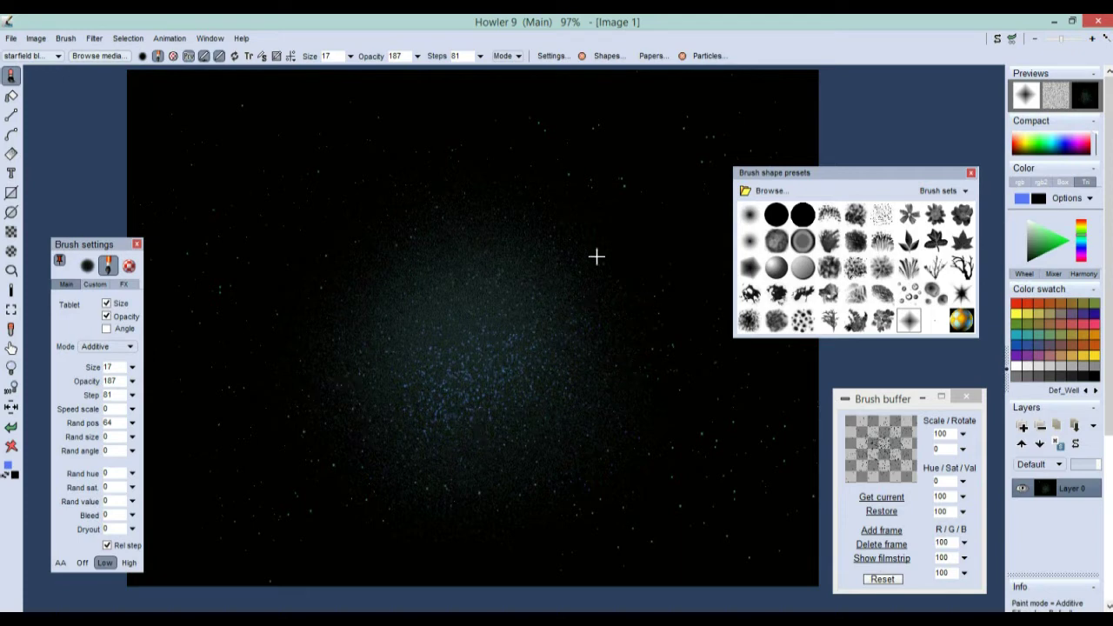
{"action": "left_click", "coordinate": [972, 173]}
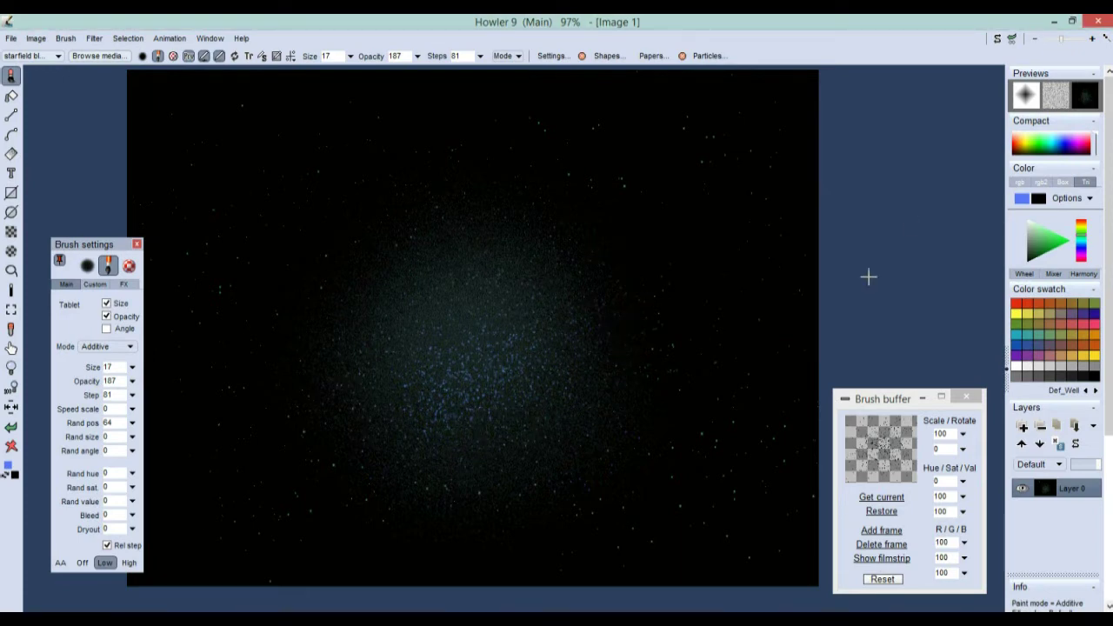
Reopen the media browser, enlarge it to show the complete list of brush folders, and close it again.
{"action": "left_click", "coordinate": [98, 56]}
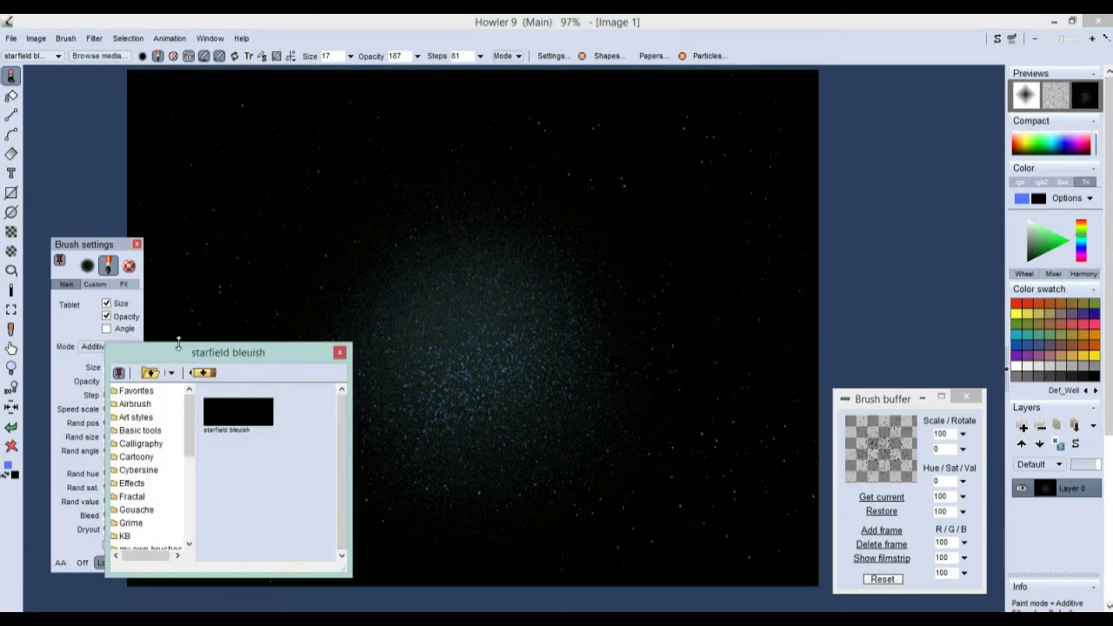
{"action": "left_click_drag", "start_coordinate": [182, 342], "coordinate": [187, 122]}
{"action": "left_click_drag", "start_coordinate": [351, 228], "coordinate": [470, 228]}
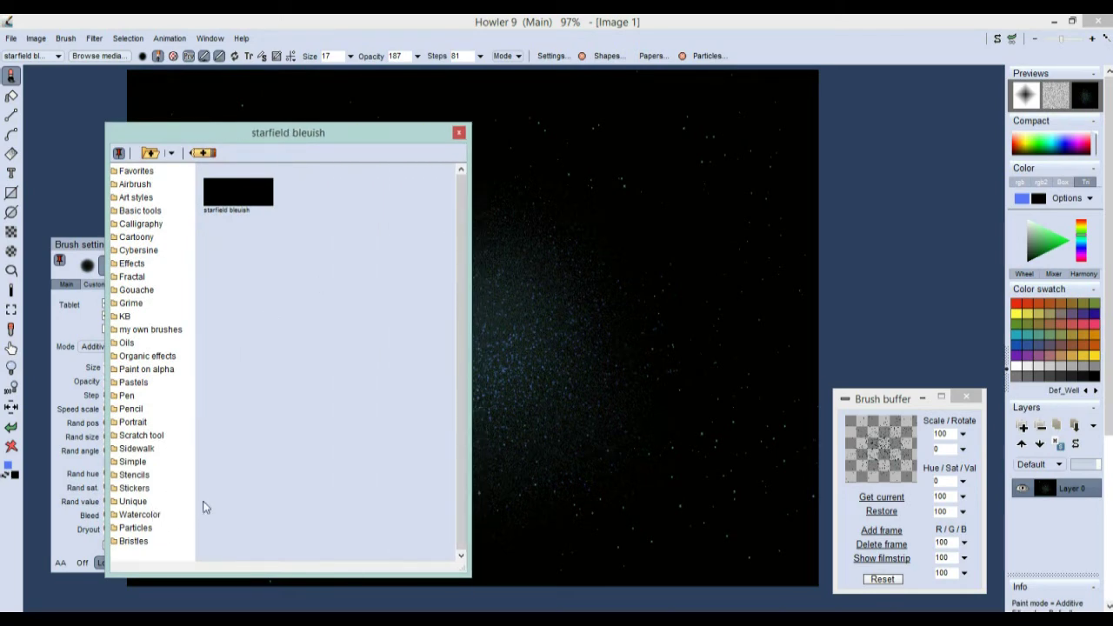
{"action": "left_click", "coordinate": [459, 134]}
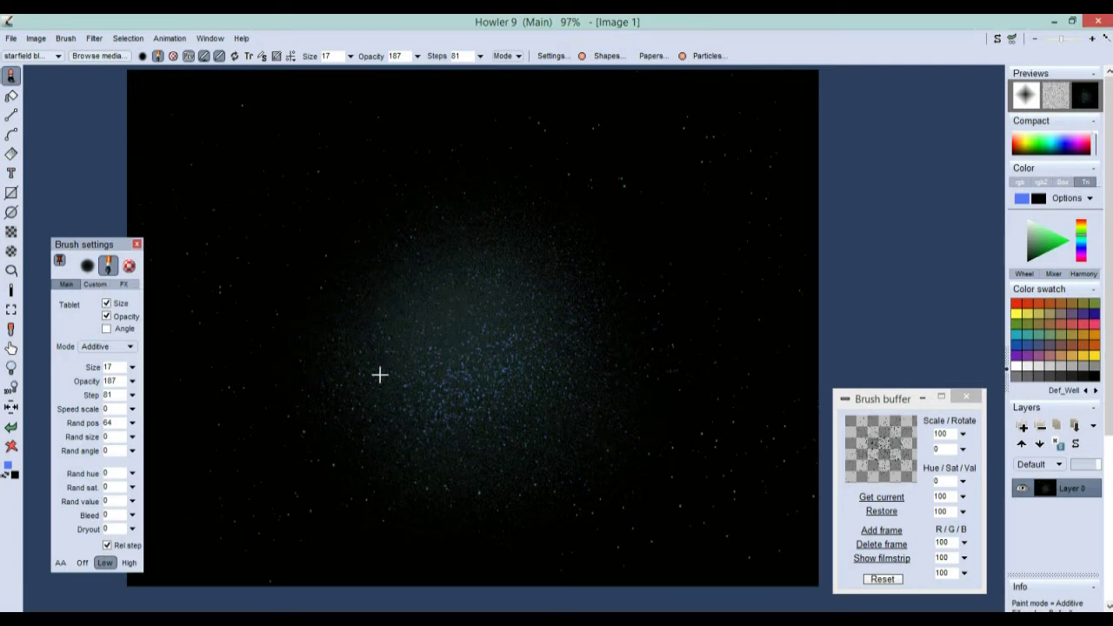
Set the starfield brush's size to 52, random position to 38 and random size to 13.
{"action": "mouse_move", "coordinate": [84, 249]}
{"action": "left_mouse_down"}
{"action": "mouse_move", "coordinate": [102, 222]}
{"action": "mouse_move", "coordinate": [84, 120]}
{"action": "left_mouse_up"}
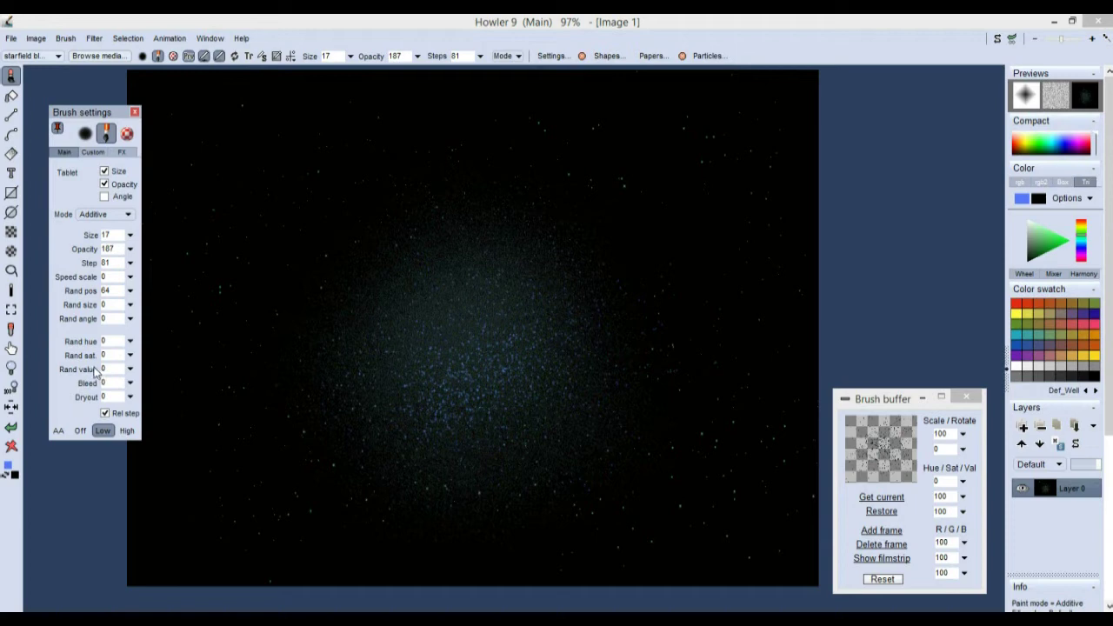
{"action": "mouse_move", "coordinate": [68, 323]}
{"action": "left_mouse_down"}
{"action": "mouse_move", "coordinate": [91, 321]}
{"action": "mouse_move", "coordinate": [79, 323]}
{"action": "left_mouse_up"}
{"action": "left_click", "coordinate": [131, 292]}
{"action": "left_click", "coordinate": [131, 291]}
{"action": "left_click_drag", "start_coordinate": [119, 306], "coordinate": [79, 313]}
{"action": "left_click", "coordinate": [131, 248]}
{"action": "left_click_drag", "start_coordinate": [86, 257], "coordinate": [91, 258]}
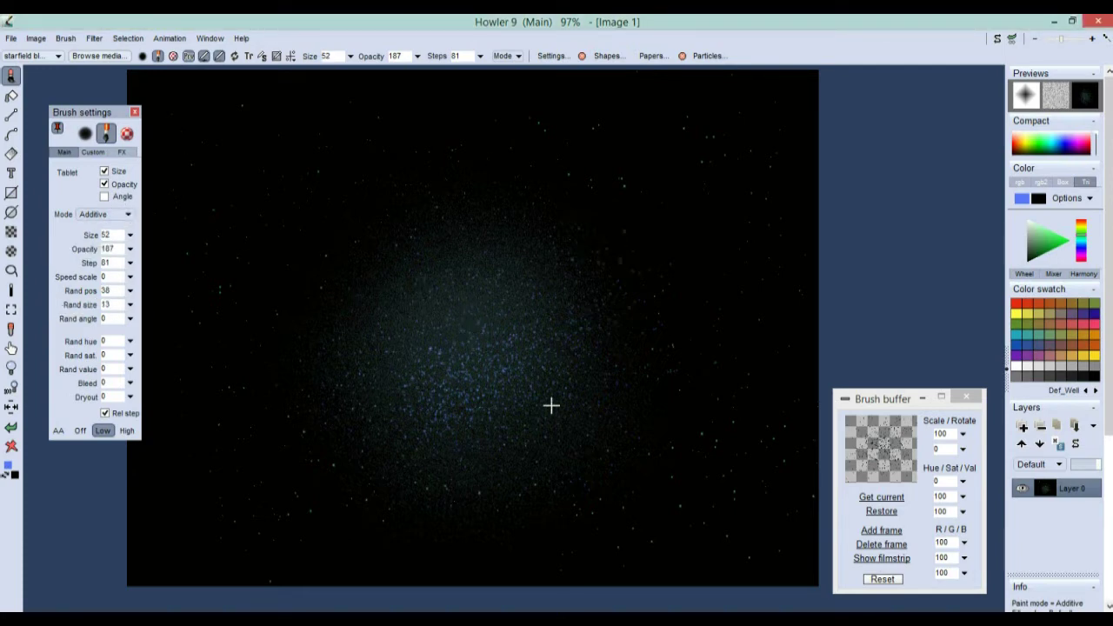
Paint a diagonal band of larger blue stars across the star cloud and close the brush settings.
{"action": "mouse_move", "coordinate": [537, 324]}
{"action": "left_mouse_down"}
{"action": "mouse_move", "coordinate": [481, 346]}
{"action": "mouse_move", "coordinate": [395, 431]}
{"action": "mouse_move", "coordinate": [563, 304]}
{"action": "mouse_move", "coordinate": [504, 321]}
{"action": "mouse_move", "coordinate": [547, 316]}
{"action": "mouse_move", "coordinate": [646, 256]}
{"action": "mouse_move", "coordinate": [350, 437]}
{"action": "mouse_move", "coordinate": [736, 203]}
{"action": "mouse_move", "coordinate": [303, 470]}
{"action": "mouse_move", "coordinate": [460, 351]}
{"action": "left_mouse_up"}
{"action": "mouse_move", "coordinate": [284, 475]}
{"action": "left_mouse_down"}
{"action": "mouse_move", "coordinate": [591, 303]}
{"action": "mouse_move", "coordinate": [621, 268]}
{"action": "mouse_move", "coordinate": [253, 477]}
{"action": "mouse_move", "coordinate": [220, 524]}
{"action": "mouse_move", "coordinate": [683, 234]}
{"action": "mouse_move", "coordinate": [458, 360]}
{"action": "mouse_move", "coordinate": [573, 286]}
{"action": "mouse_move", "coordinate": [381, 387]}
{"action": "mouse_move", "coordinate": [524, 325]}
{"action": "mouse_move", "coordinate": [510, 350]}
{"action": "mouse_move", "coordinate": [617, 263]}
{"action": "mouse_move", "coordinate": [575, 292]}
{"action": "left_mouse_up"}
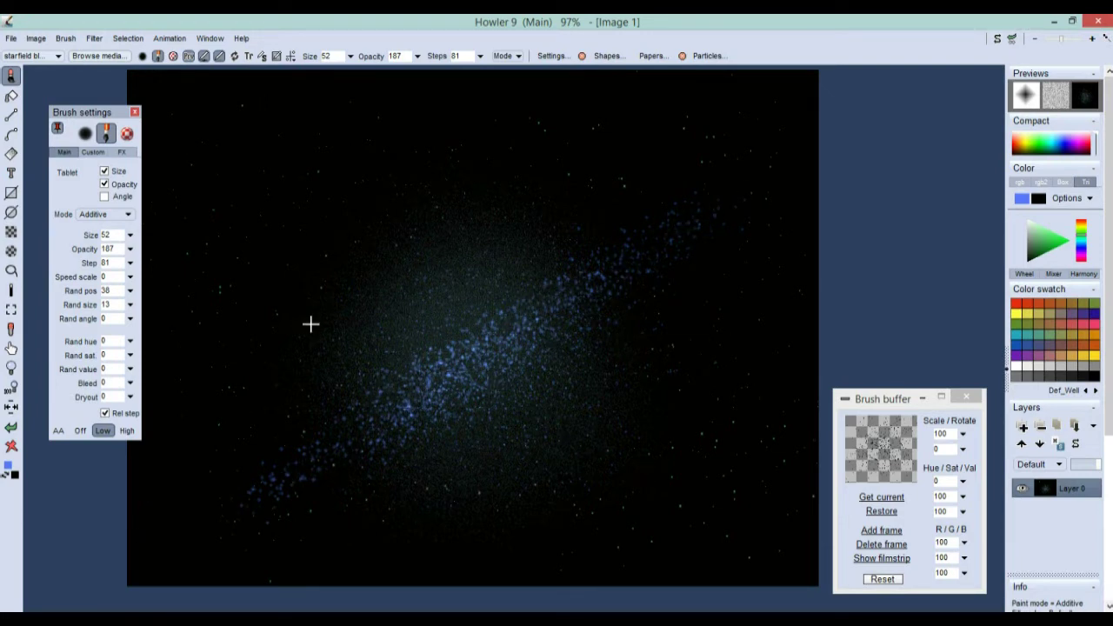
{"action": "left_click", "coordinate": [134, 112]}
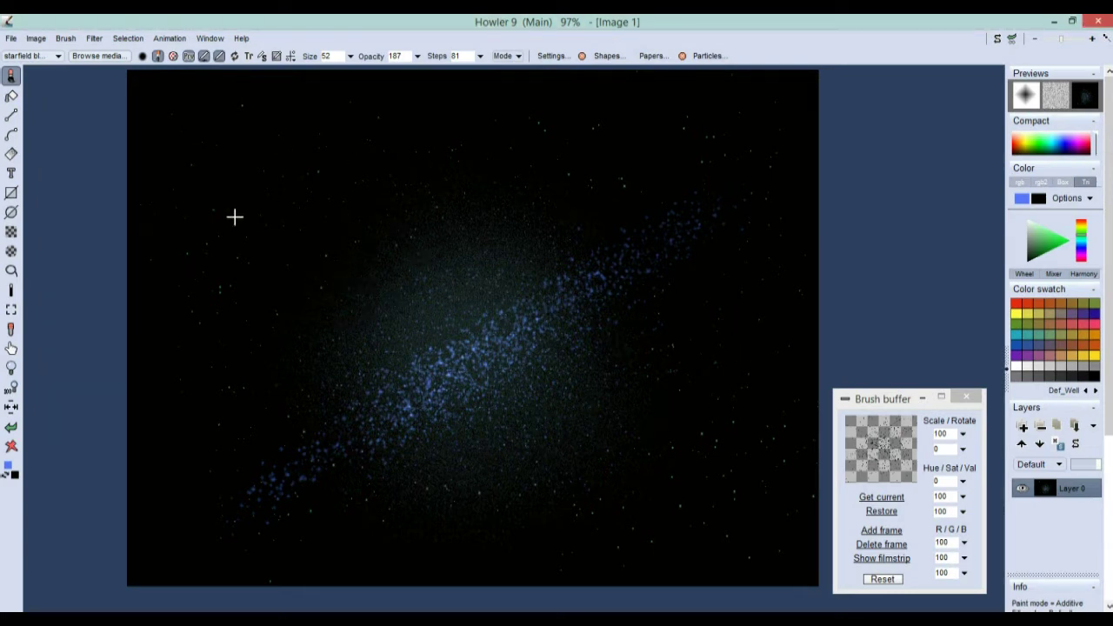
Store a copy of the image and place its thumbnail window beside the canvas, clear of the brush buffer.
{"action": "left_click", "coordinate": [35, 38]}
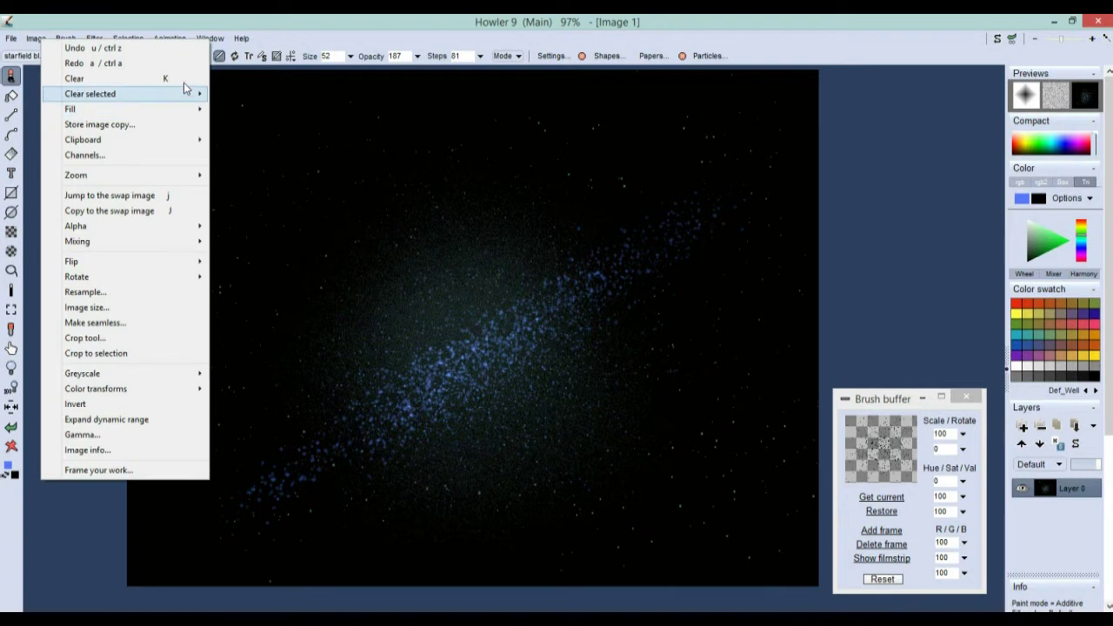
{"action": "left_click", "coordinate": [113, 127]}
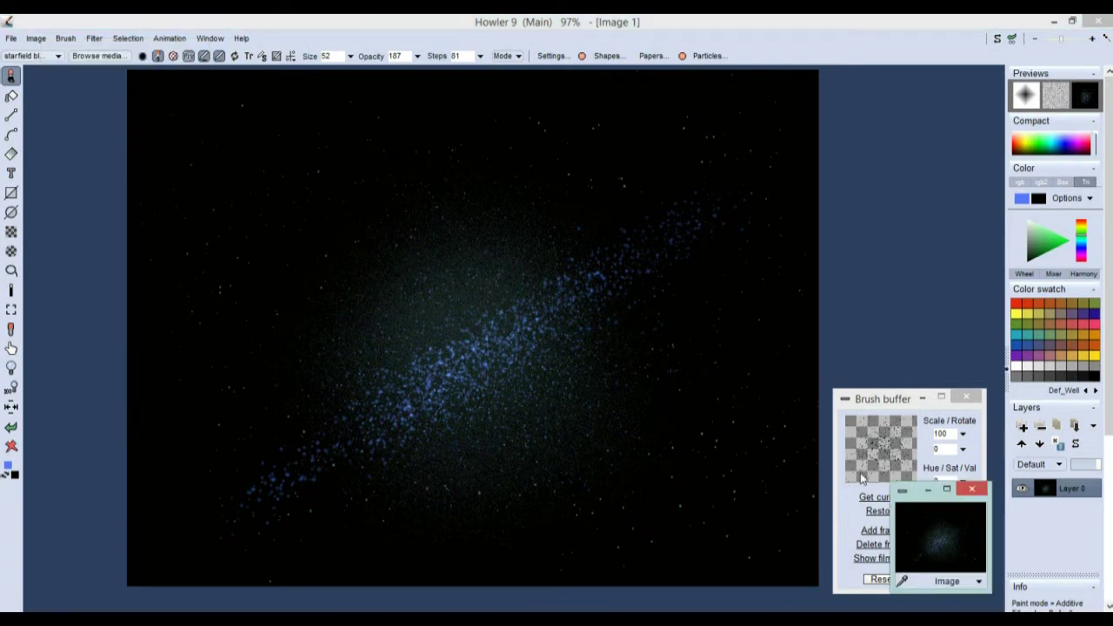
{"action": "mouse_move", "coordinate": [903, 495]}
{"action": "left_mouse_down"}
{"action": "mouse_move", "coordinate": [801, 400]}
{"action": "mouse_move", "coordinate": [191, 458]}
{"action": "mouse_move", "coordinate": [37, 492]}
{"action": "mouse_move", "coordinate": [90, 493]}
{"action": "left_mouse_up"}
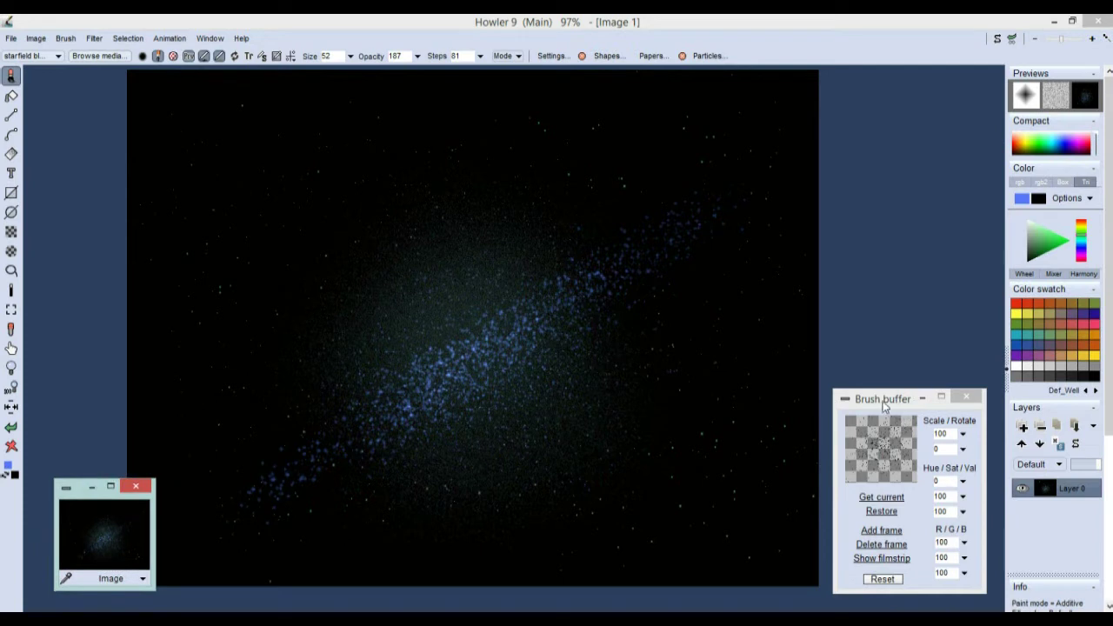
{"action": "left_click_drag", "start_coordinate": [879, 401], "coordinate": [884, 388]}
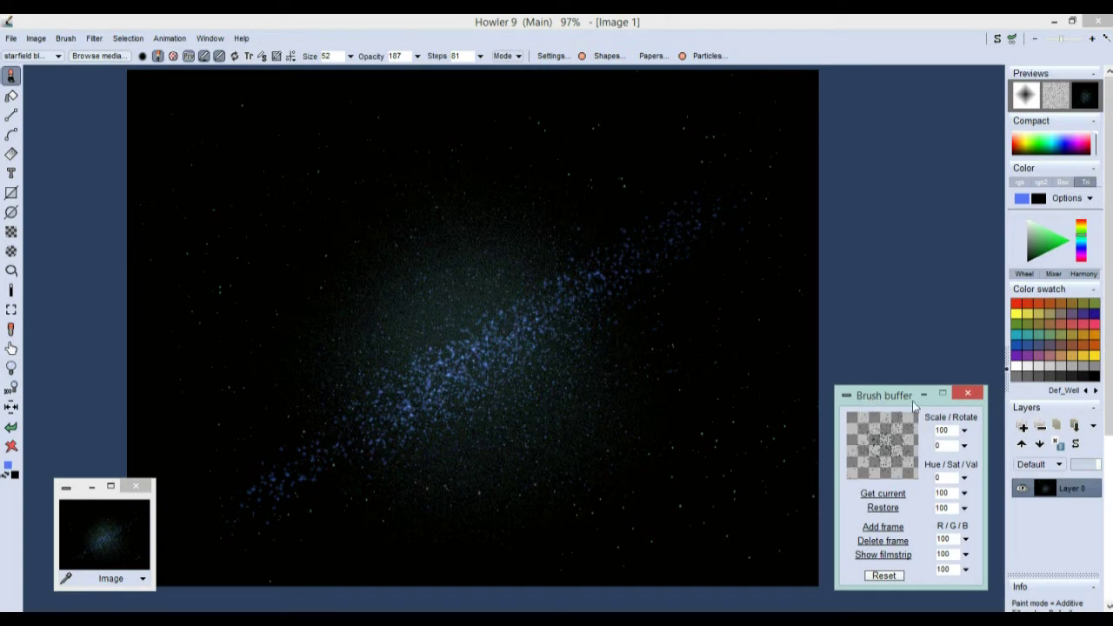
{"action": "mouse_move", "coordinate": [878, 399]}
{"action": "left_mouse_down"}
{"action": "mouse_move", "coordinate": [877, 385]}
{"action": "mouse_move", "coordinate": [877, 396]}
{"action": "left_mouse_up"}
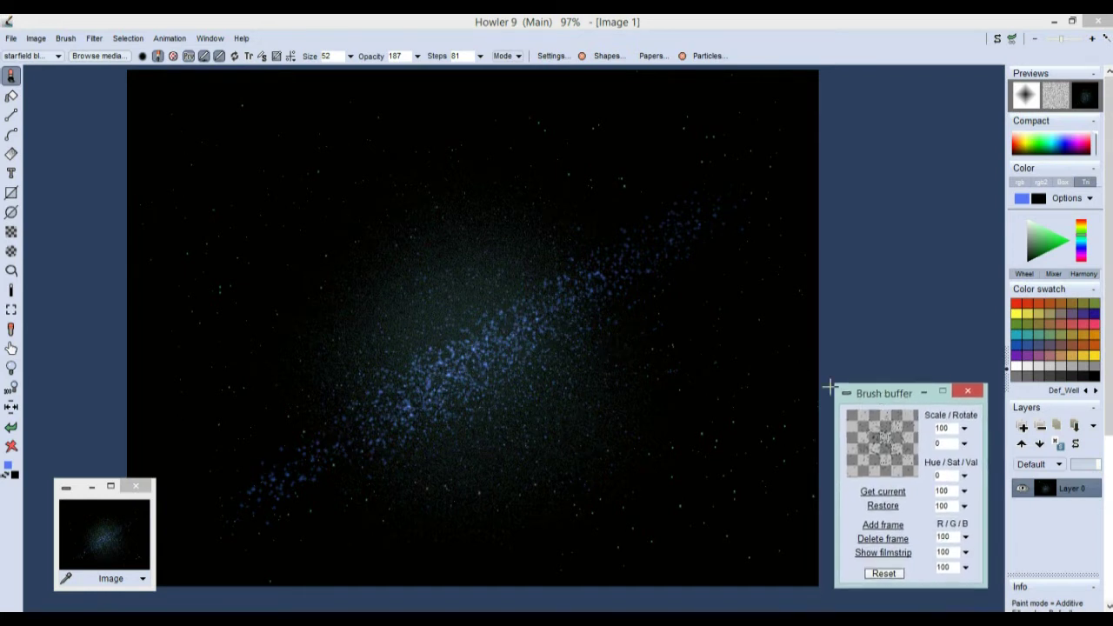
Look over the brush commands and the stored brush in the media browser, and close the browser.
{"action": "left_click", "coordinate": [66, 42]}
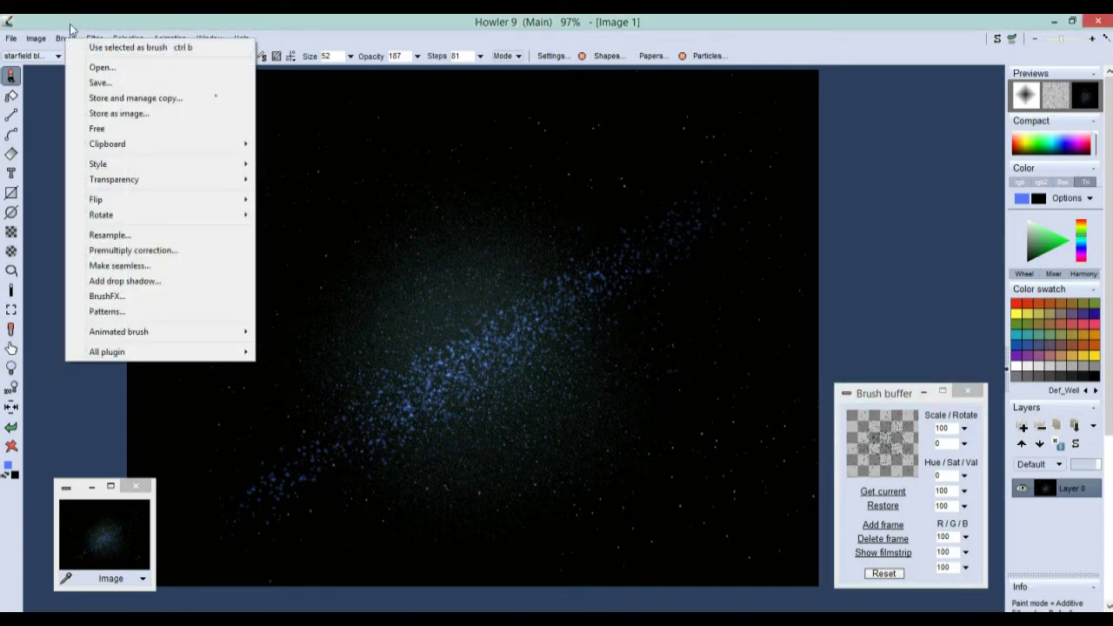
{"action": "left_click", "coordinate": [111, 46]}
{"action": "left_click", "coordinate": [95, 57]}
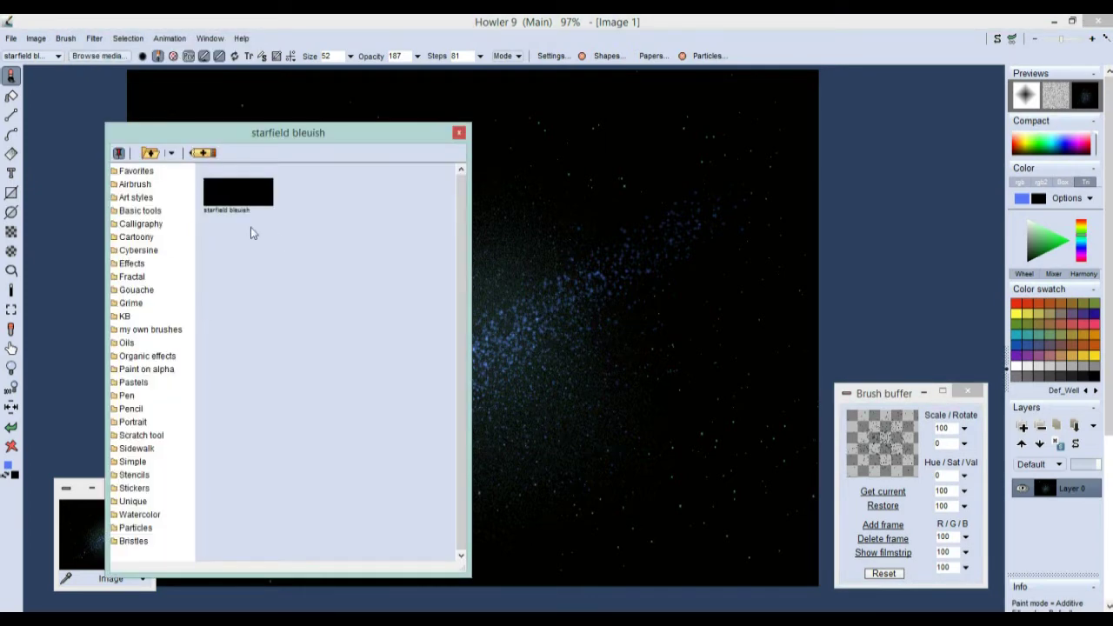
{"action": "left_click", "coordinate": [459, 133]}
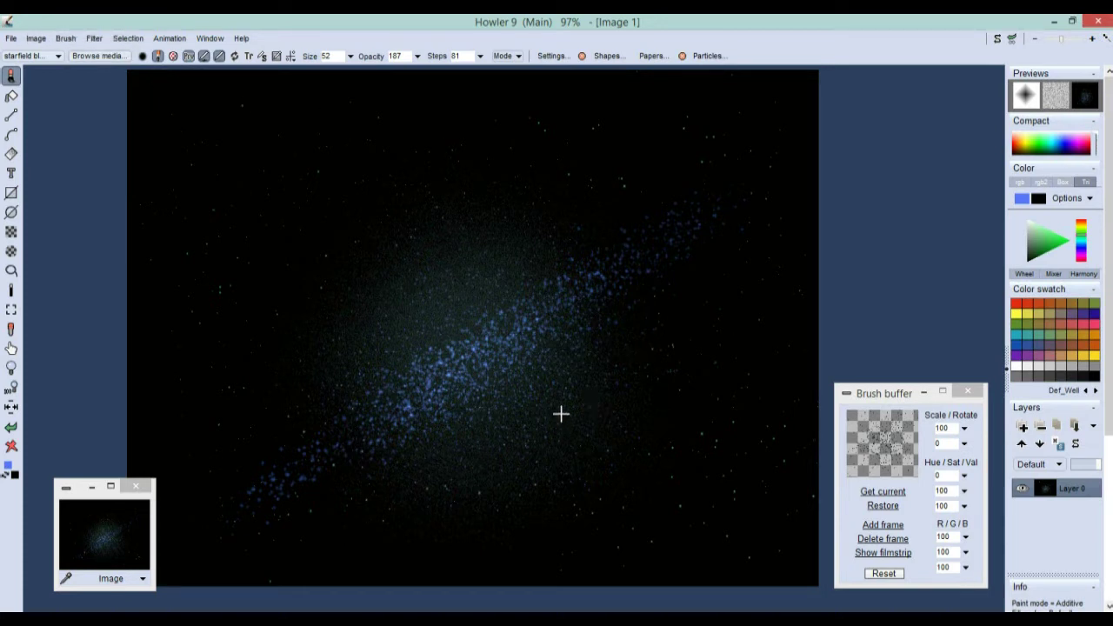
Copy the star image to the swap image.
{"action": "left_click", "coordinate": [38, 40]}
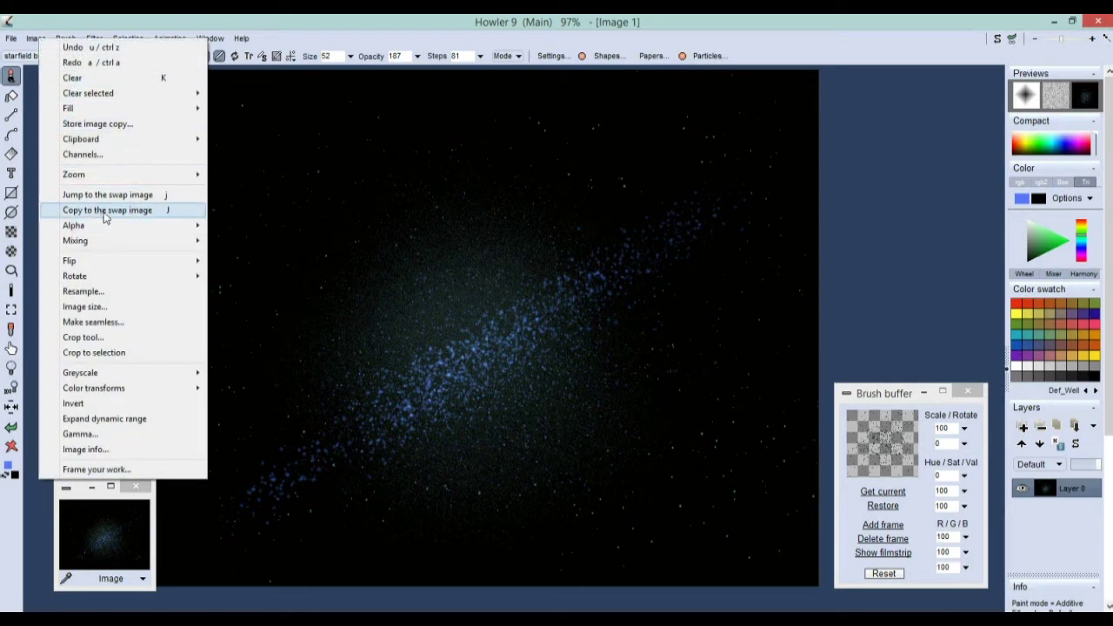
{"action": "left_click", "coordinate": [157, 212]}
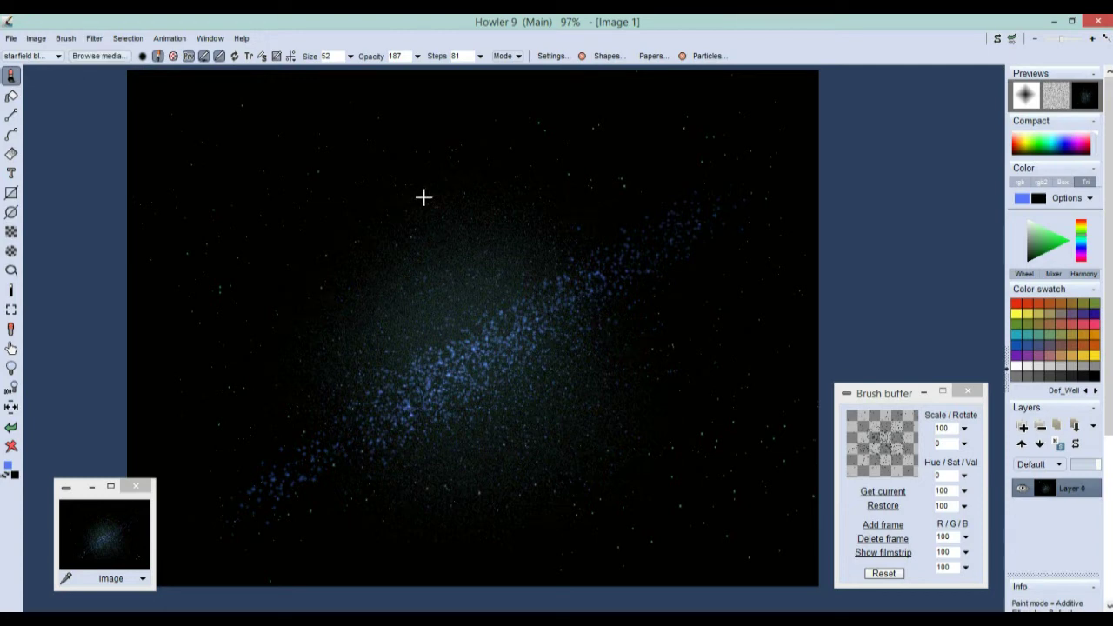
Use the whole star image as the brush and turn off the brush preview on the canvas.
{"action": "left_click", "coordinate": [66, 38]}
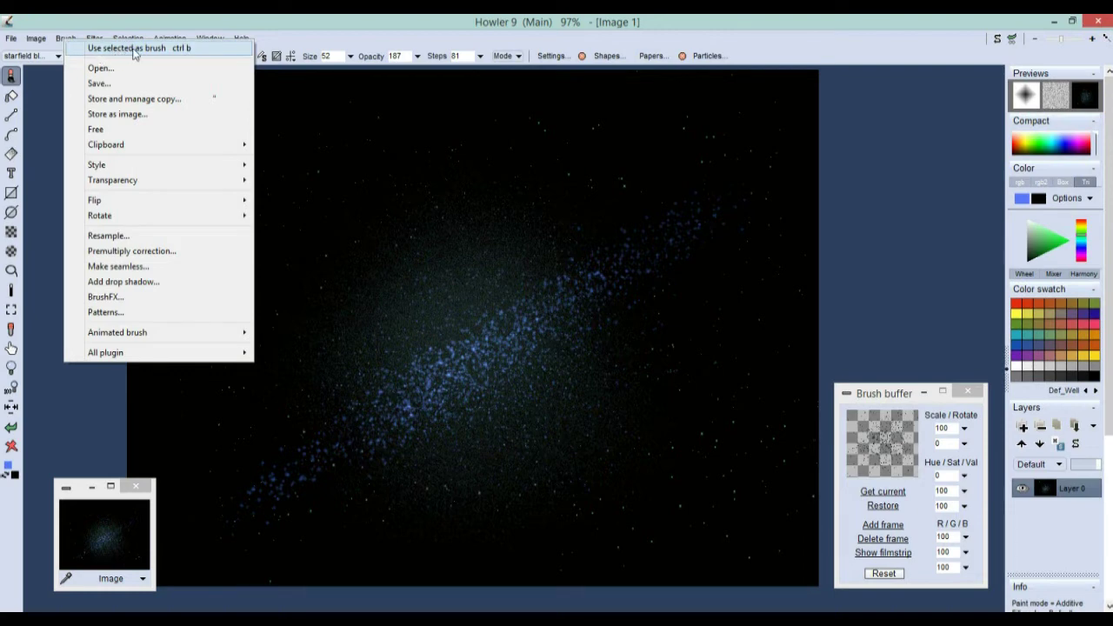
{"action": "left_click", "coordinate": [132, 49]}
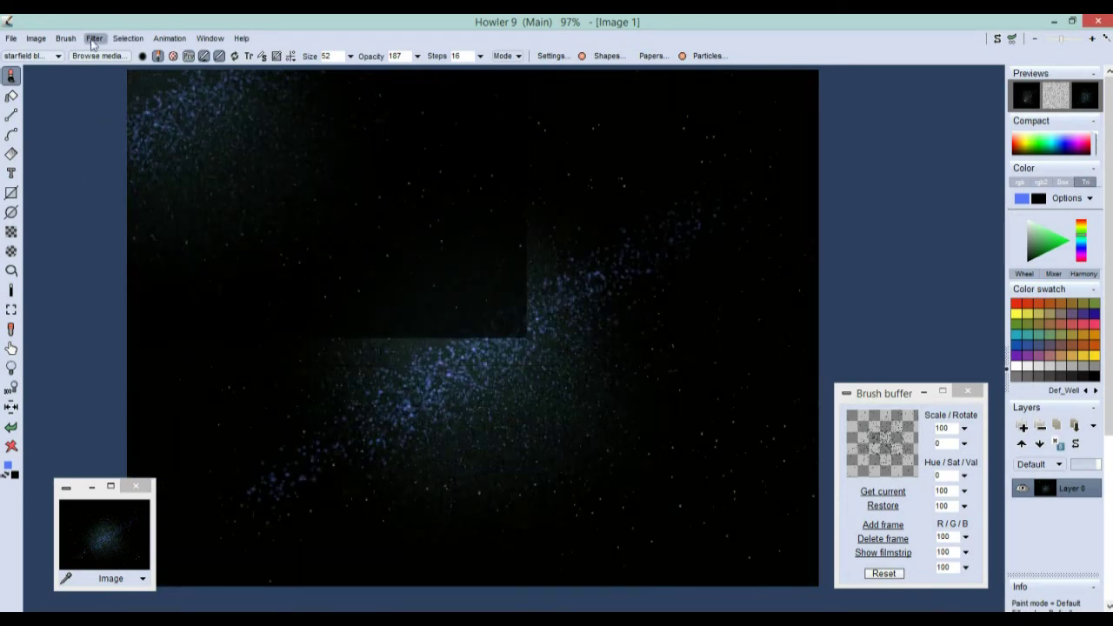
{"action": "left_click", "coordinate": [188, 56]}
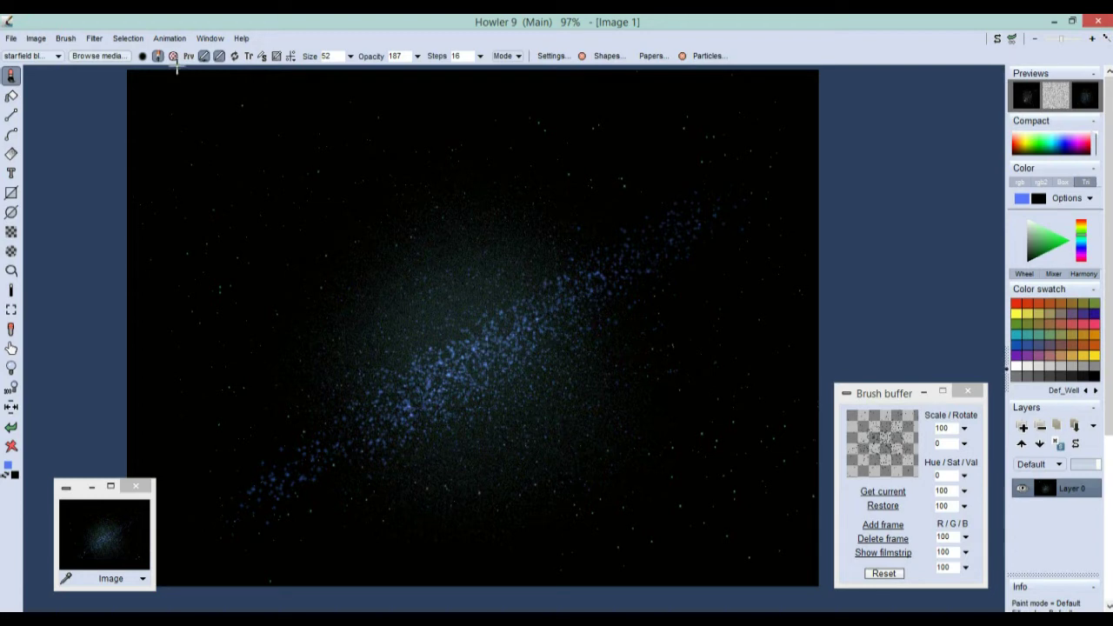
Render the star image as terrain with Puppy Ray GPU, move its window off the scene, and shift the camera view.
{"action": "left_click", "coordinate": [96, 42]}
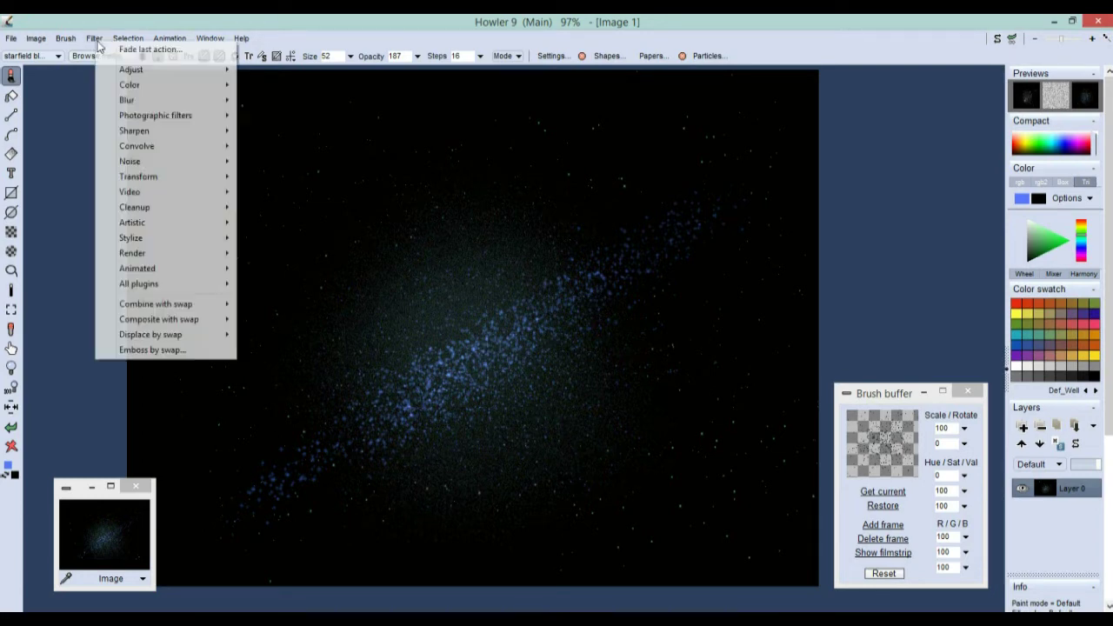
{"action": "mouse_move", "coordinate": [196, 118]}
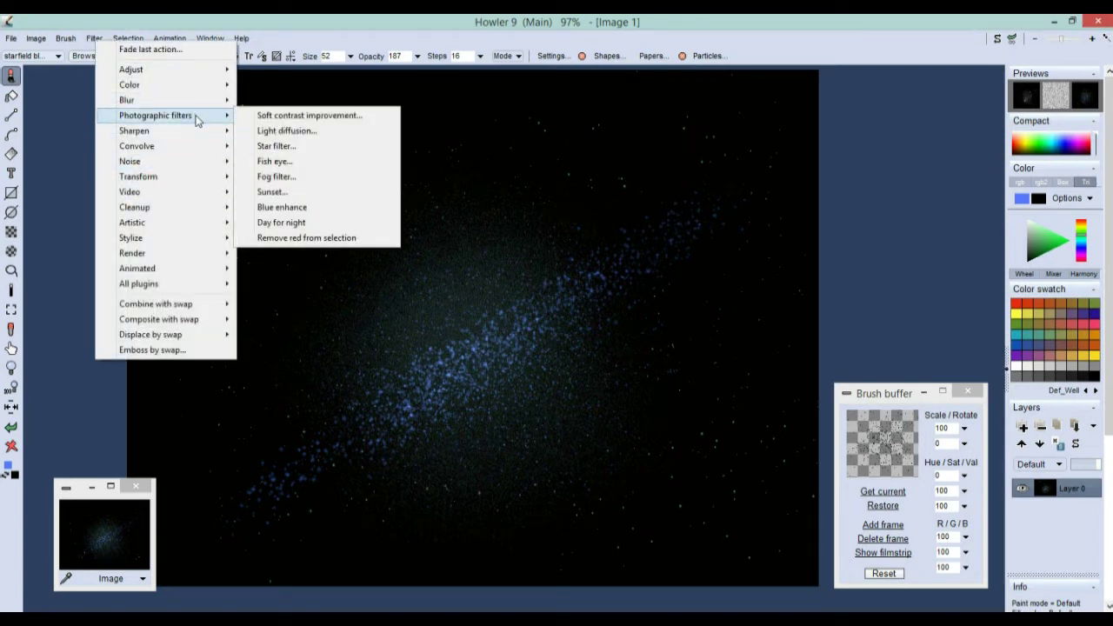
{"action": "mouse_move", "coordinate": [200, 177]}
{"action": "mouse_move", "coordinate": [325, 262]}
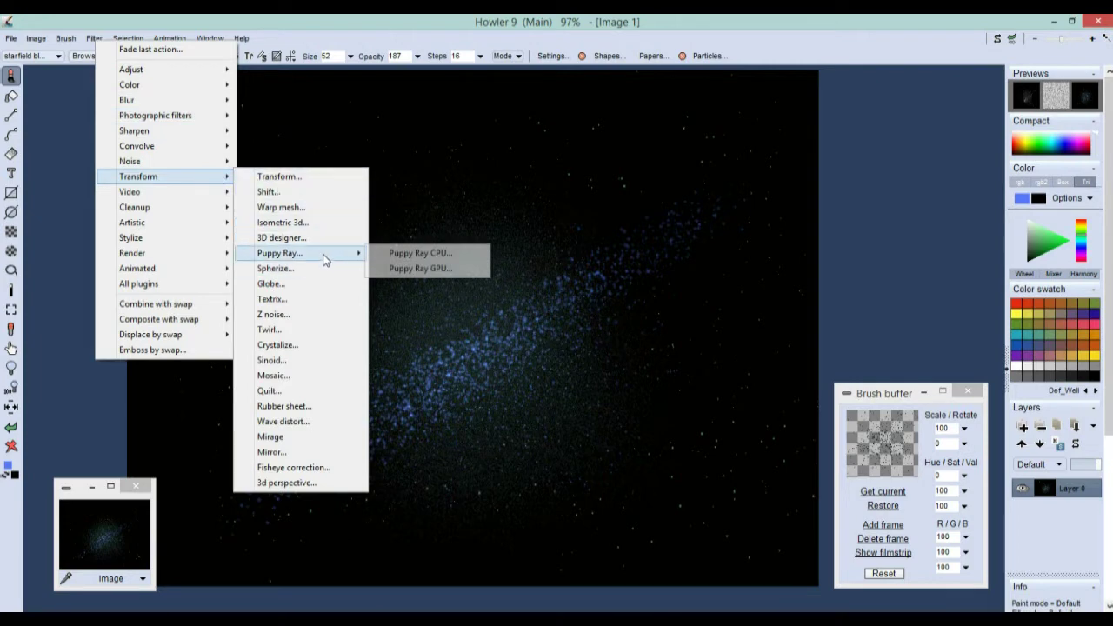
{"action": "left_click", "coordinate": [421, 269]}
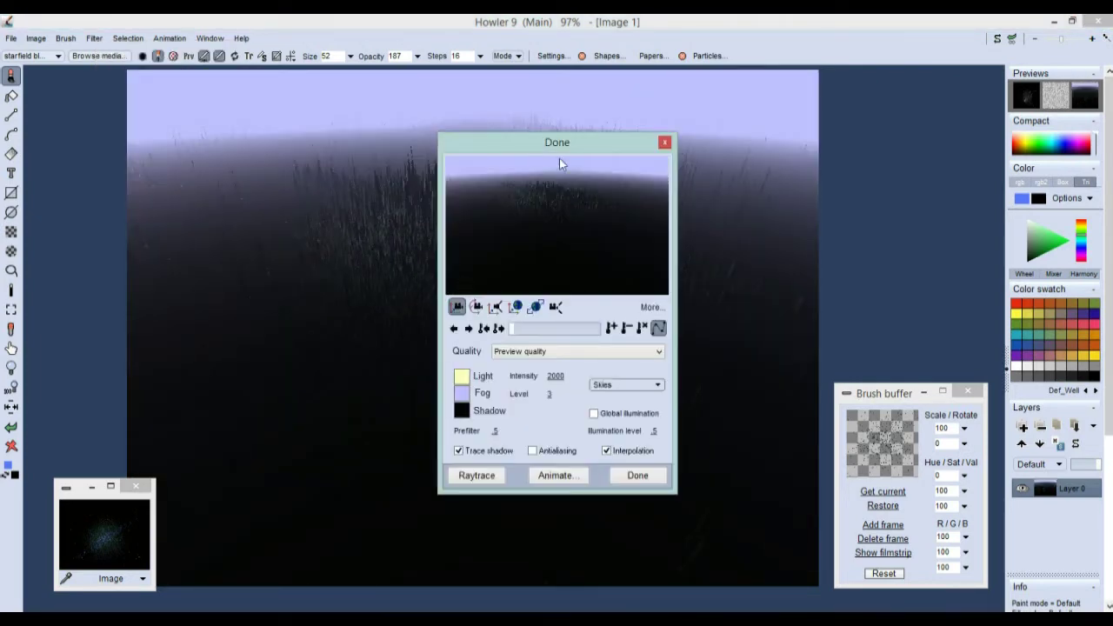
{"action": "left_click_drag", "start_coordinate": [531, 147], "coordinate": [147, 185]}
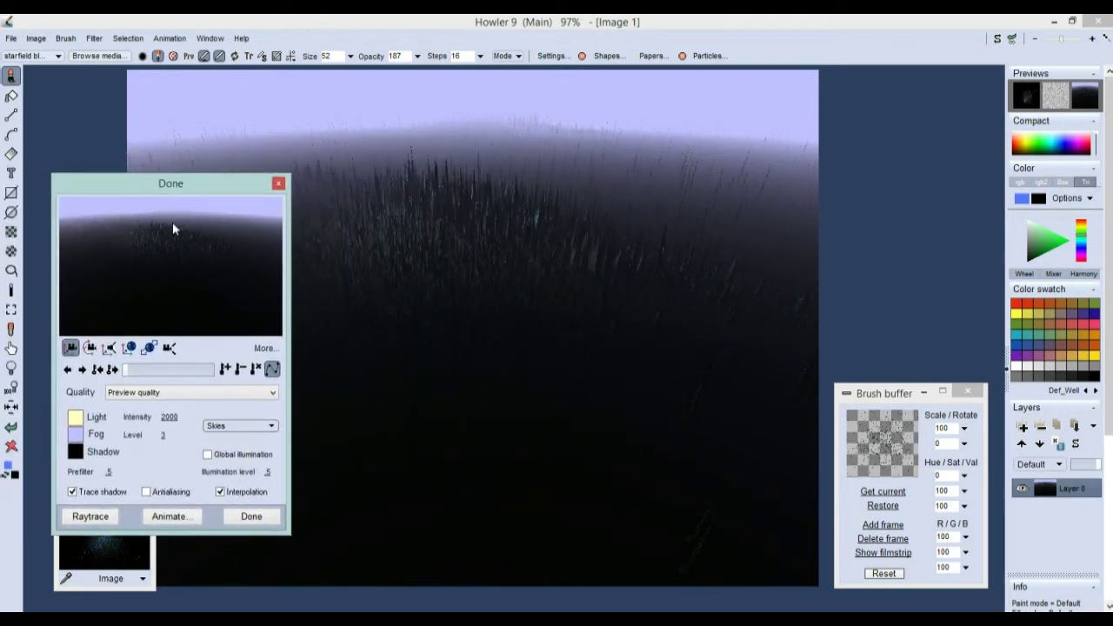
{"action": "left_click_drag", "start_coordinate": [225, 302], "coordinate": [191, 291]}
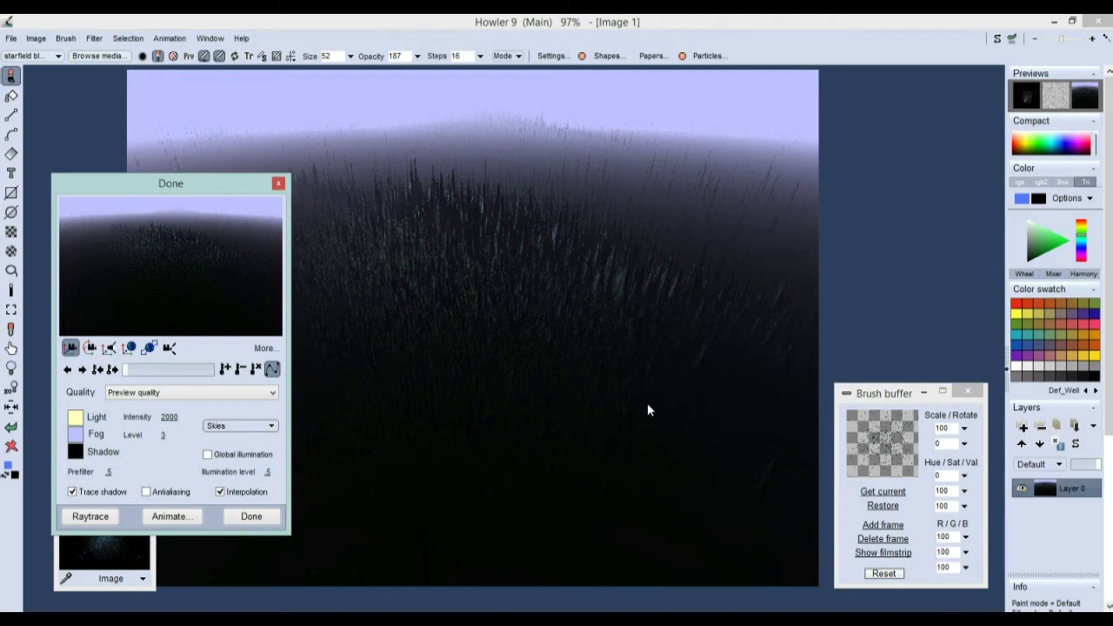
Try the High quality render setting for the terrain, and change it to Medium quality.
{"action": "left_click", "coordinate": [141, 393]}
{"action": "left_click", "coordinate": [139, 436]}
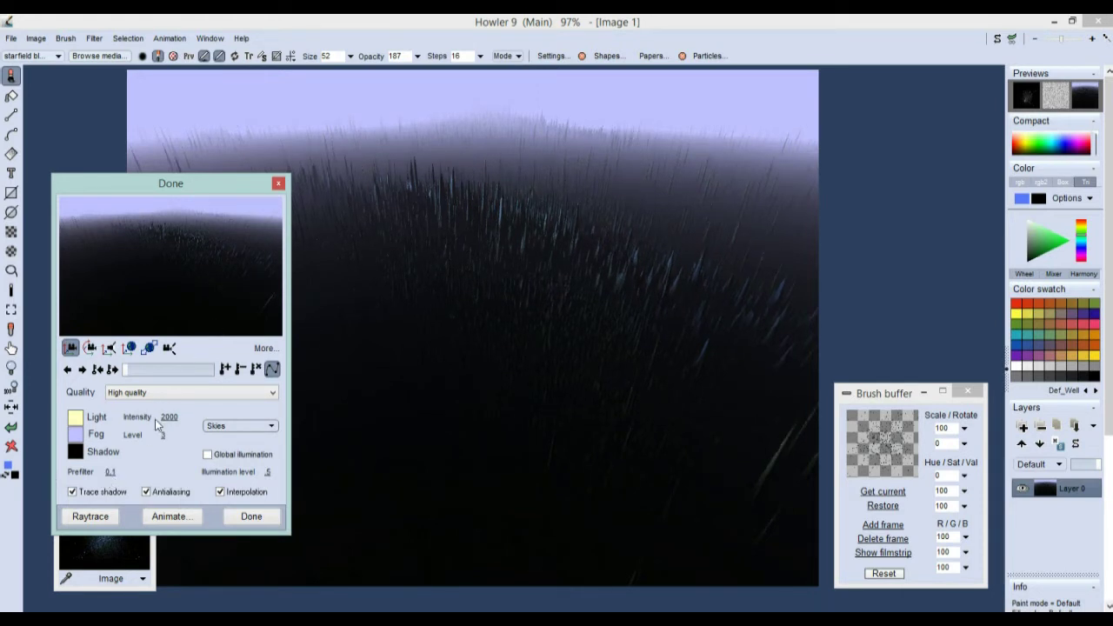
{"action": "left_click", "coordinate": [201, 392]}
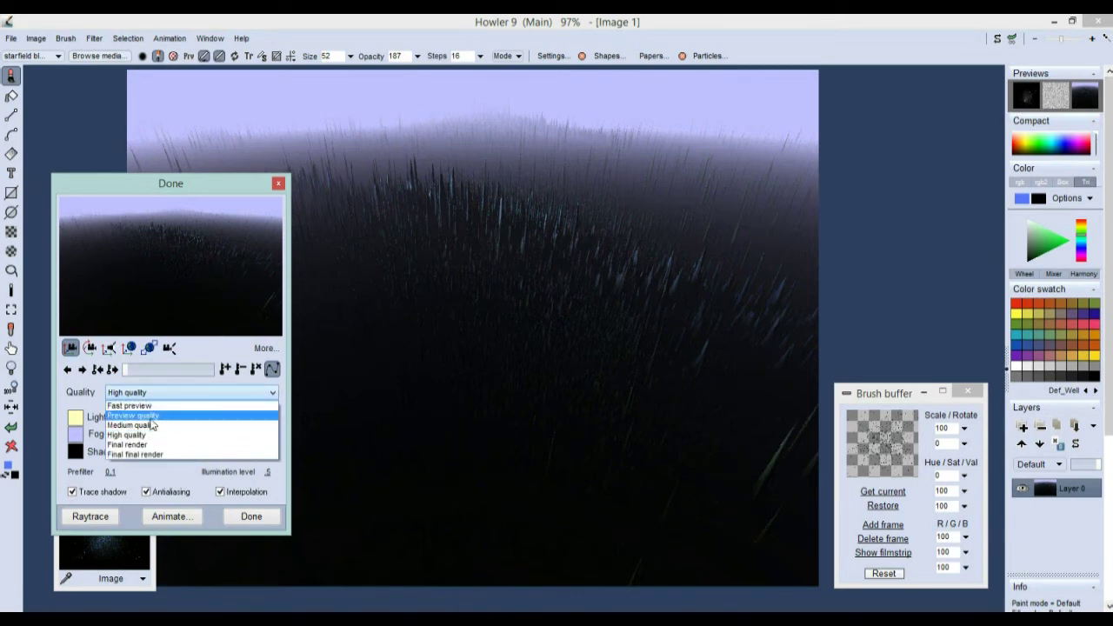
{"action": "left_click", "coordinate": [139, 416]}
Raise the world's z scale to 0.5875 in the extended terrain settings, and render at Final render quality.
{"action": "left_click", "coordinate": [264, 347]}
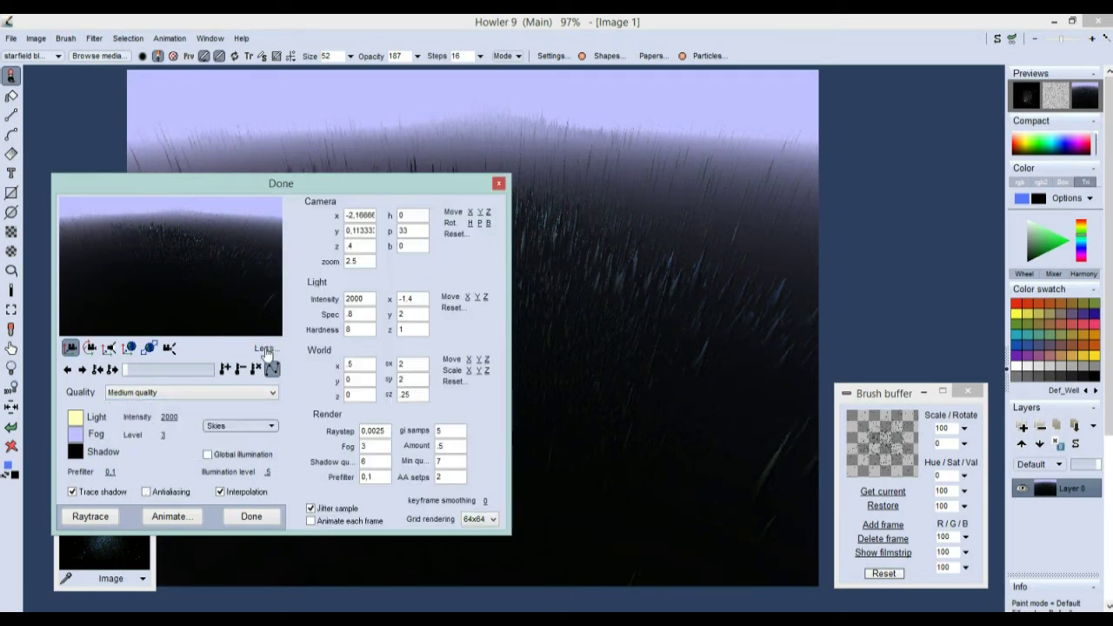
{"action": "left_click_drag", "start_coordinate": [487, 370], "coordinate": [514, 368]}
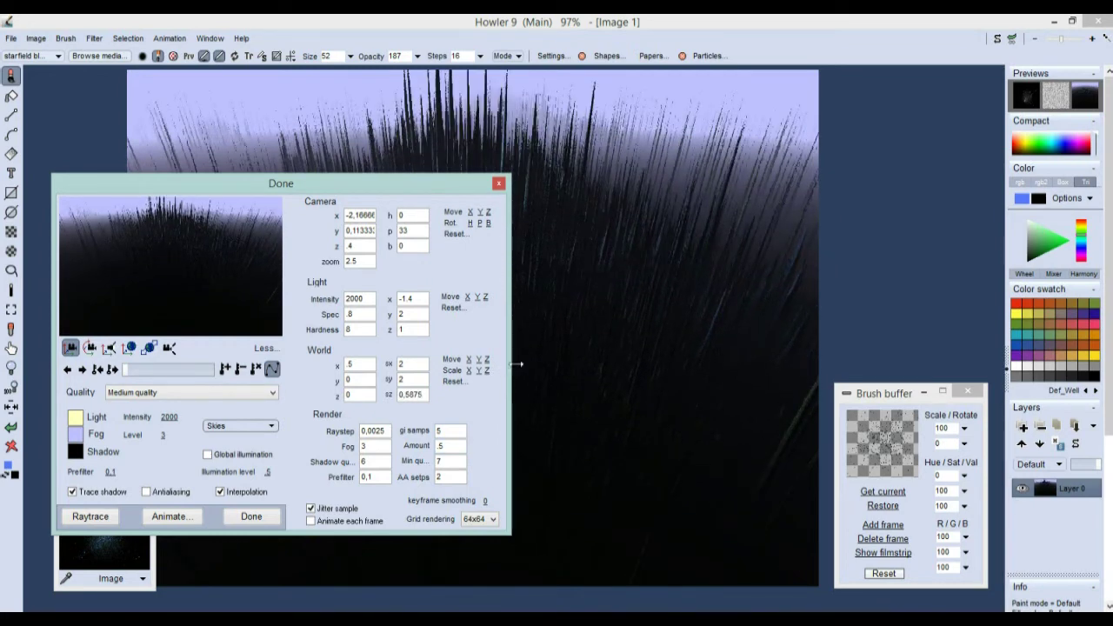
{"action": "left_click", "coordinate": [139, 393]}
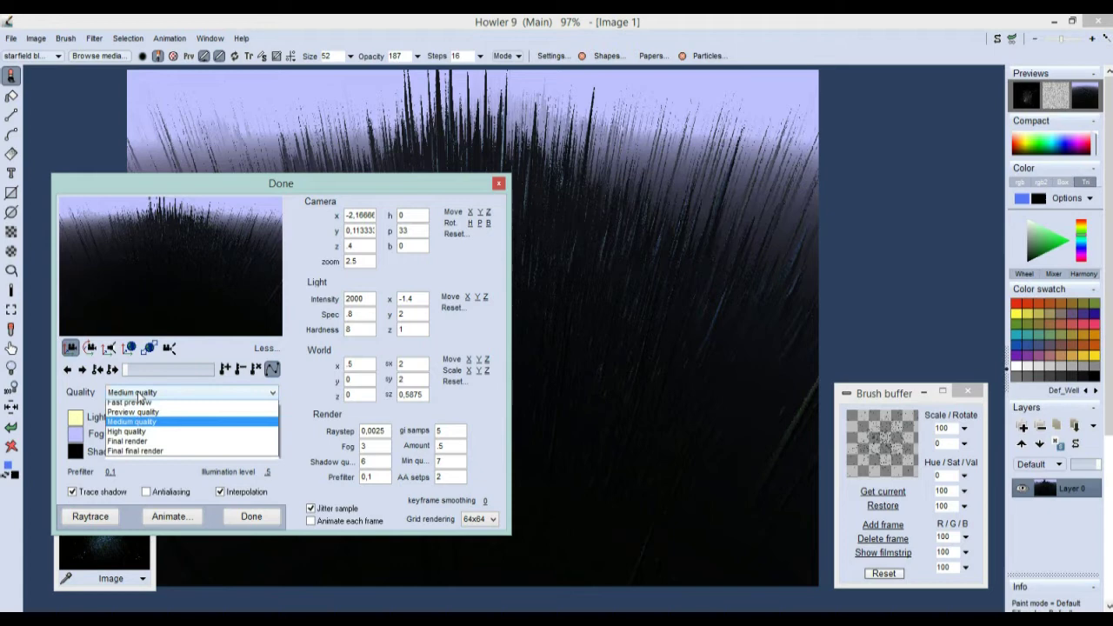
{"action": "left_click", "coordinate": [130, 445]}
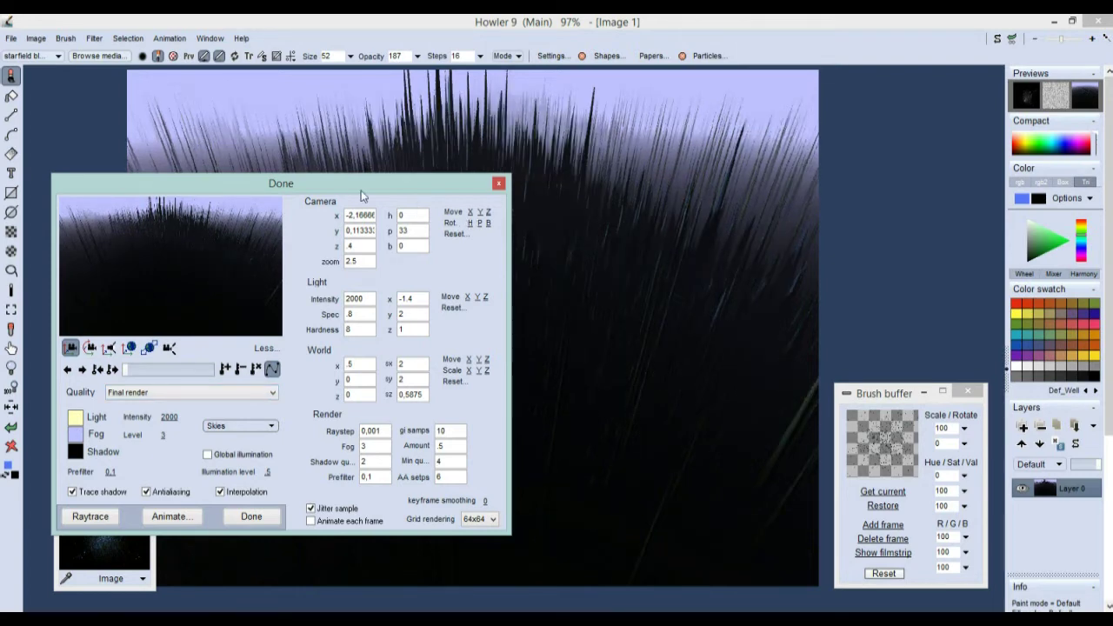
Set the terrain's render quality to Medium quality and turn on Global illumination.
{"action": "mouse_move", "coordinate": [350, 182]}
{"action": "left_mouse_down"}
{"action": "mouse_move", "coordinate": [952, 270]}
{"action": "mouse_move", "coordinate": [633, 177]}
{"action": "mouse_move", "coordinate": [350, 206]}
{"action": "left_mouse_up"}
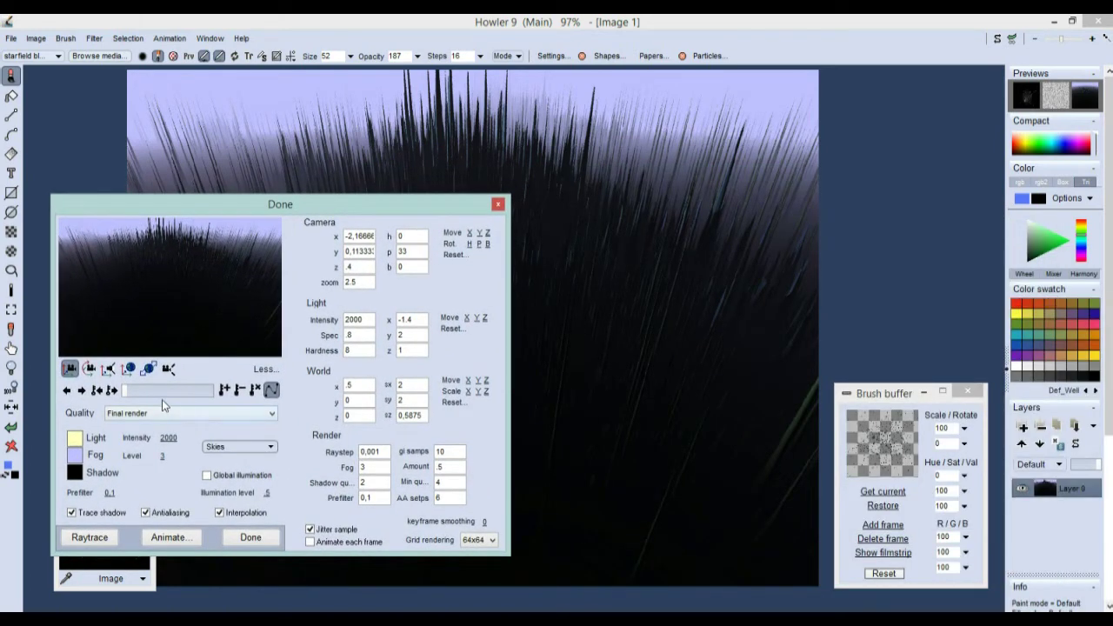
{"action": "left_click", "coordinate": [145, 415]}
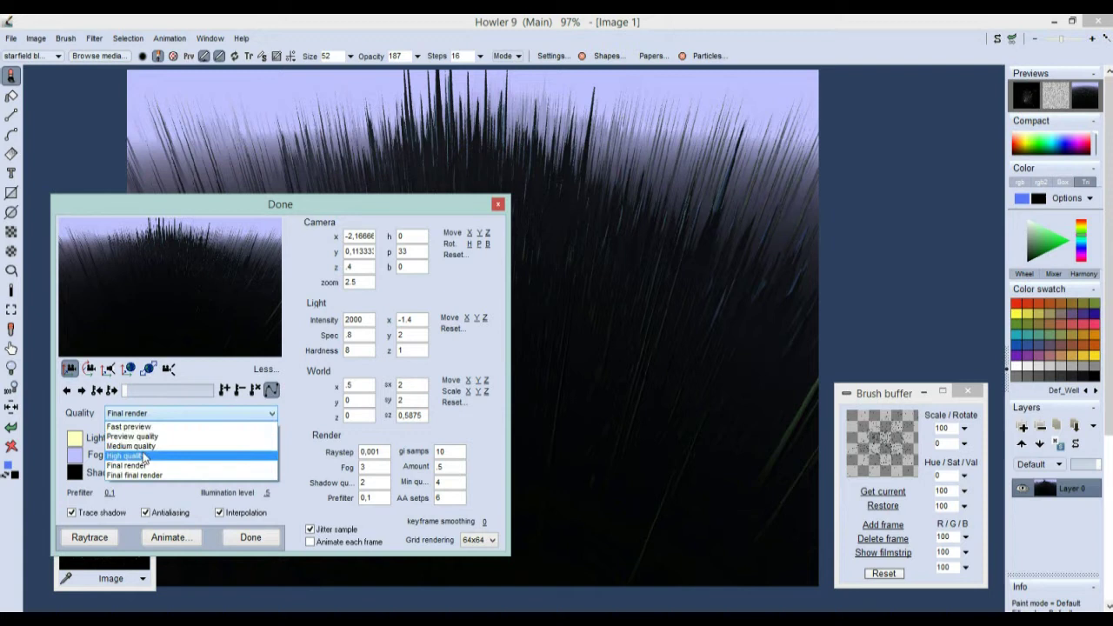
{"action": "left_click", "coordinate": [147, 445]}
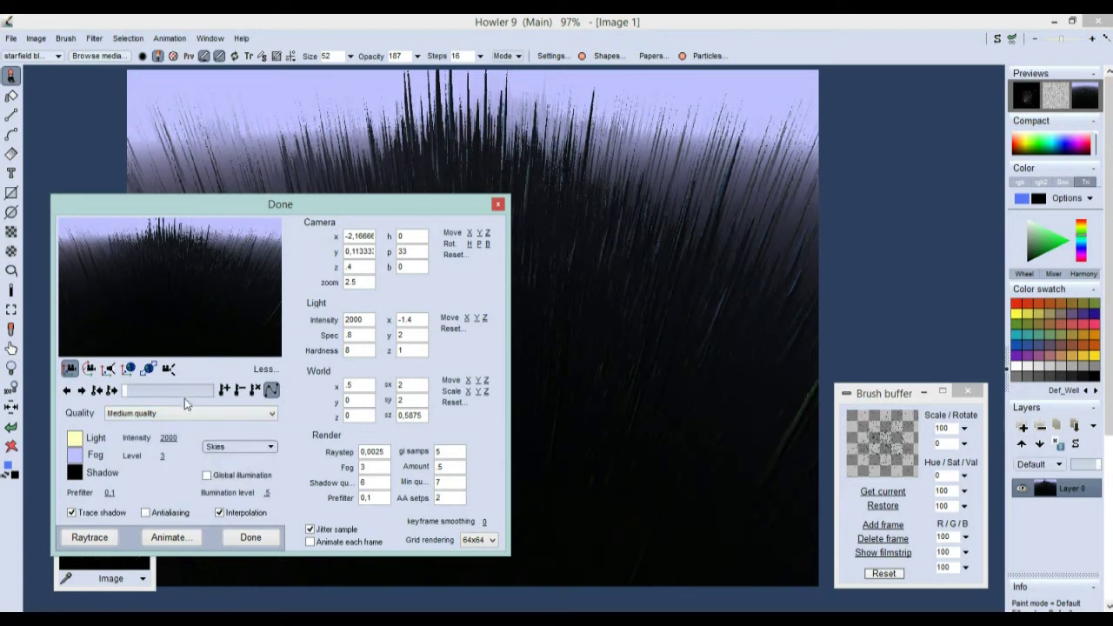
{"action": "left_click", "coordinate": [207, 475]}
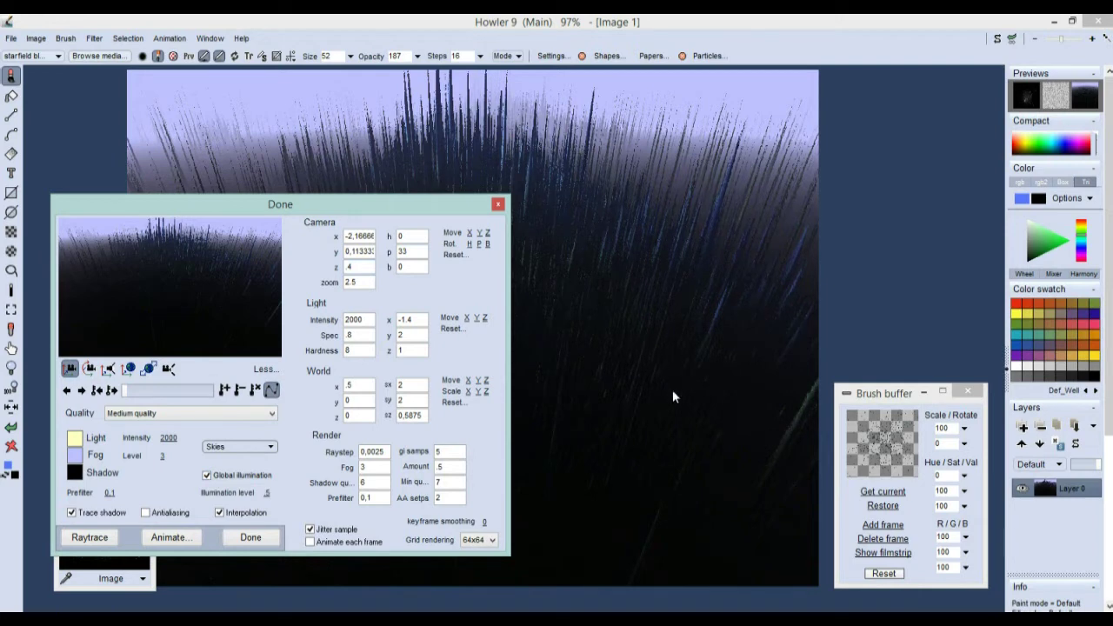
Hide the extended settings and rotate the terrain camera upward to frame the horizon and cloudy sky.
{"action": "mouse_move", "coordinate": [185, 208]}
{"action": "left_mouse_down"}
{"action": "mouse_move", "coordinate": [714, 222]}
{"action": "mouse_move", "coordinate": [189, 219]}
{"action": "left_mouse_up"}
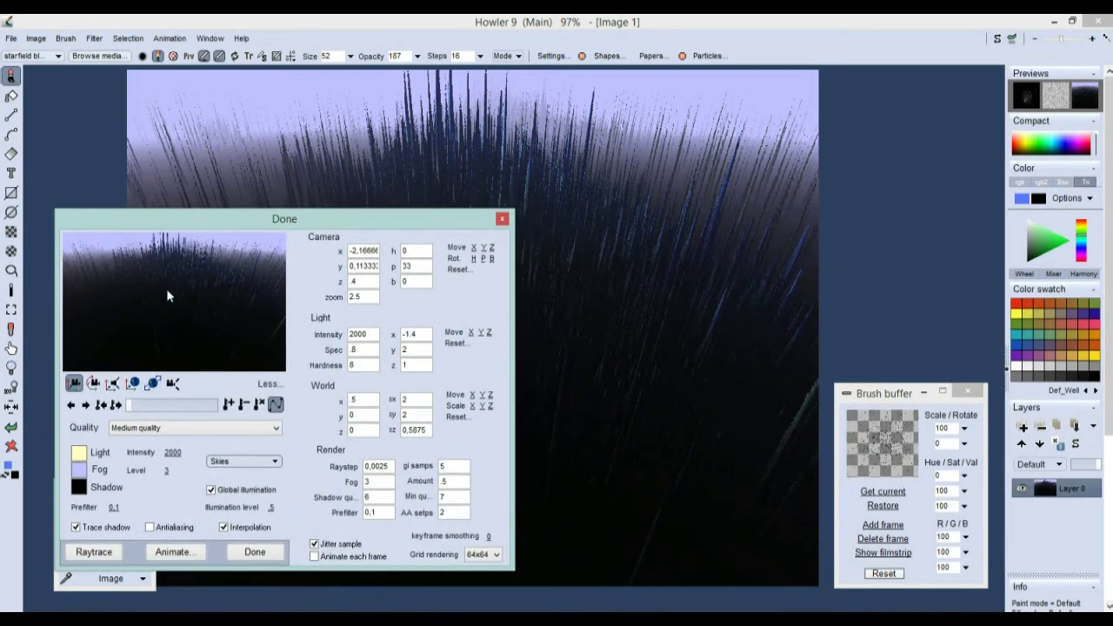
{"action": "left_click", "coordinate": [93, 383]}
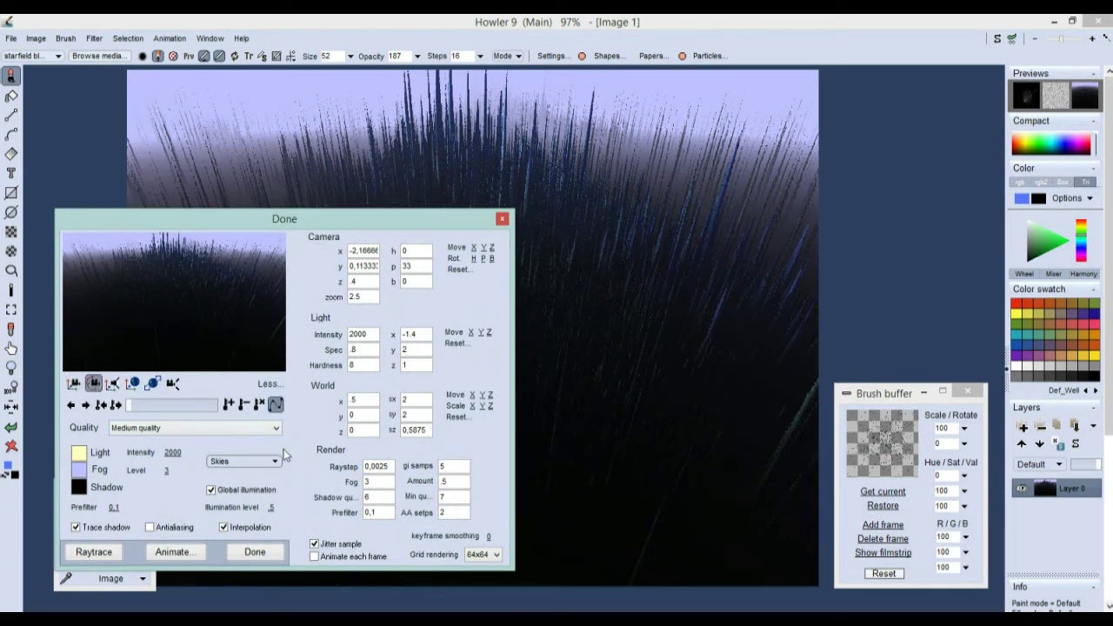
{"action": "left_click", "coordinate": [268, 384]}
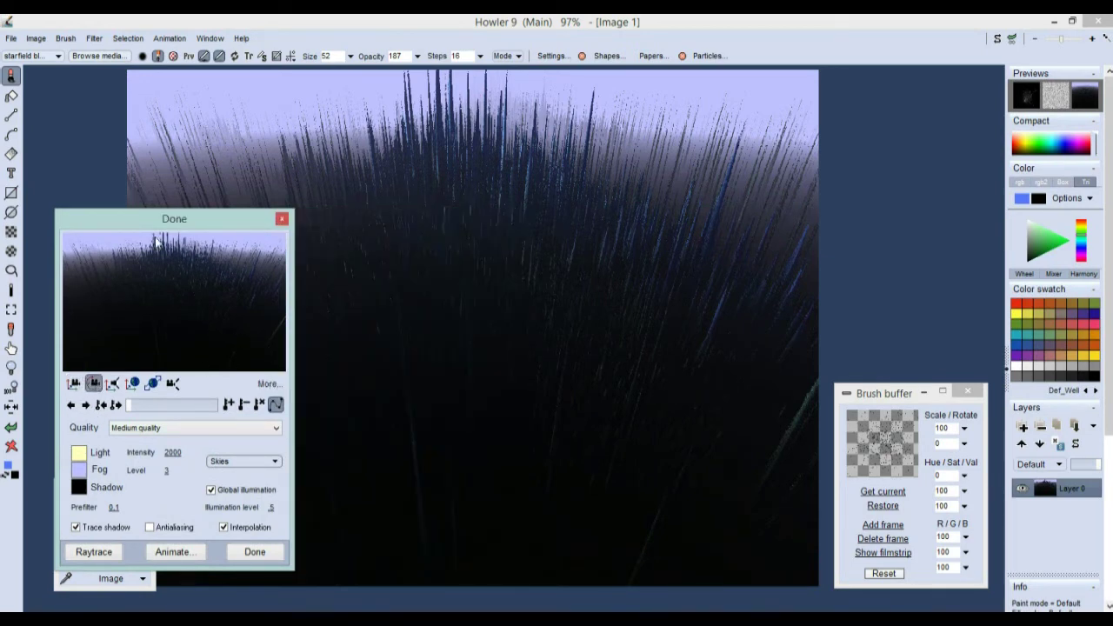
{"action": "left_click_drag", "start_coordinate": [201, 273], "coordinate": [93, 373]}
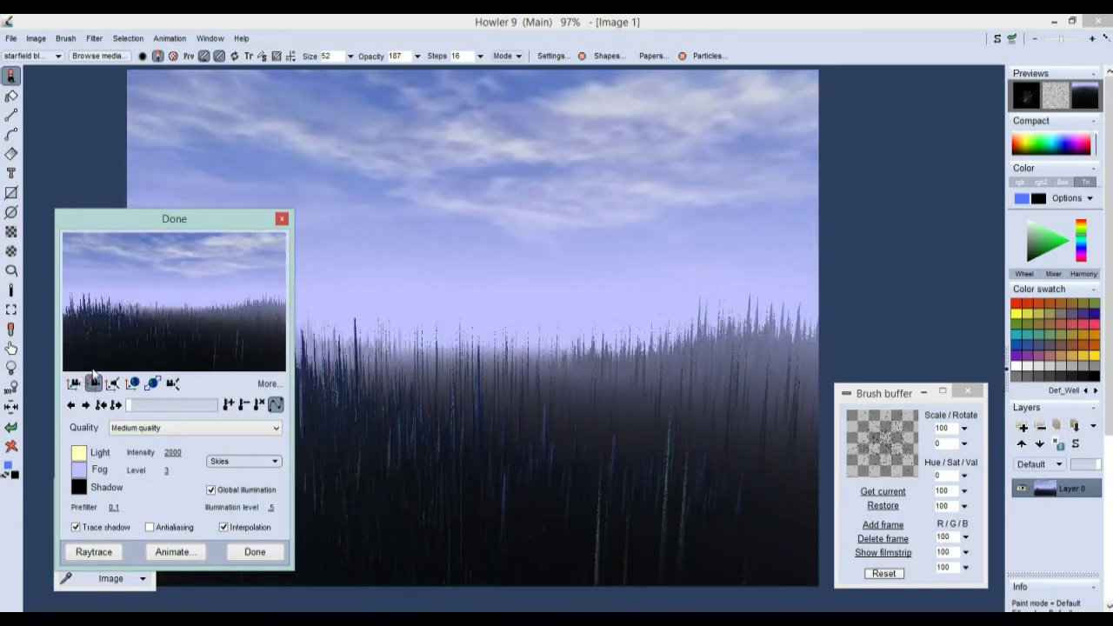
Choose the red sunset sky for the terrain and rotate the camera to face the sun.
{"action": "left_click", "coordinate": [254, 463]}
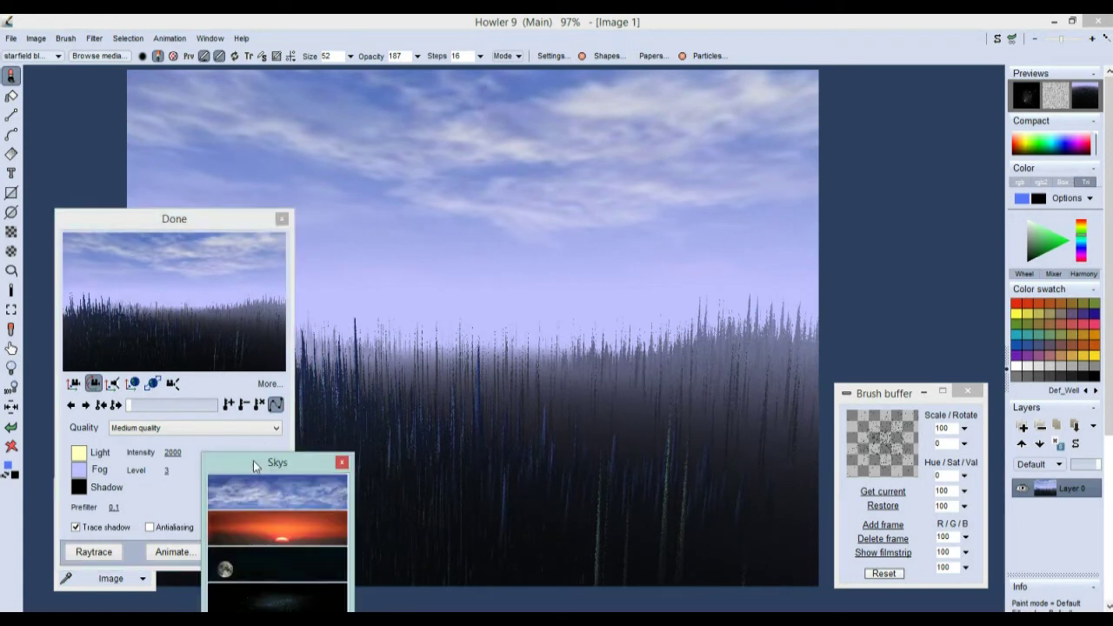
{"action": "left_click", "coordinate": [247, 526]}
{"action": "left_click_drag", "start_coordinate": [247, 312], "coordinate": [118, 283]}
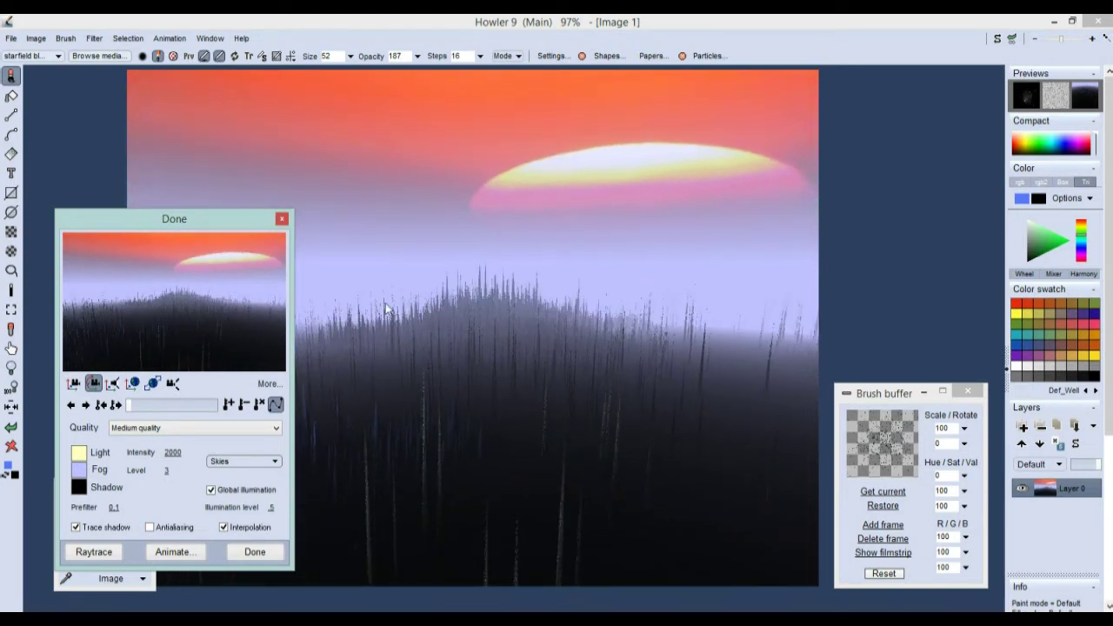
Choose the starry night sky for the terrain and rotate the camera to frame the stars above the spikes.
{"action": "left_click_drag", "start_coordinate": [111, 218], "coordinate": [96, 187]}
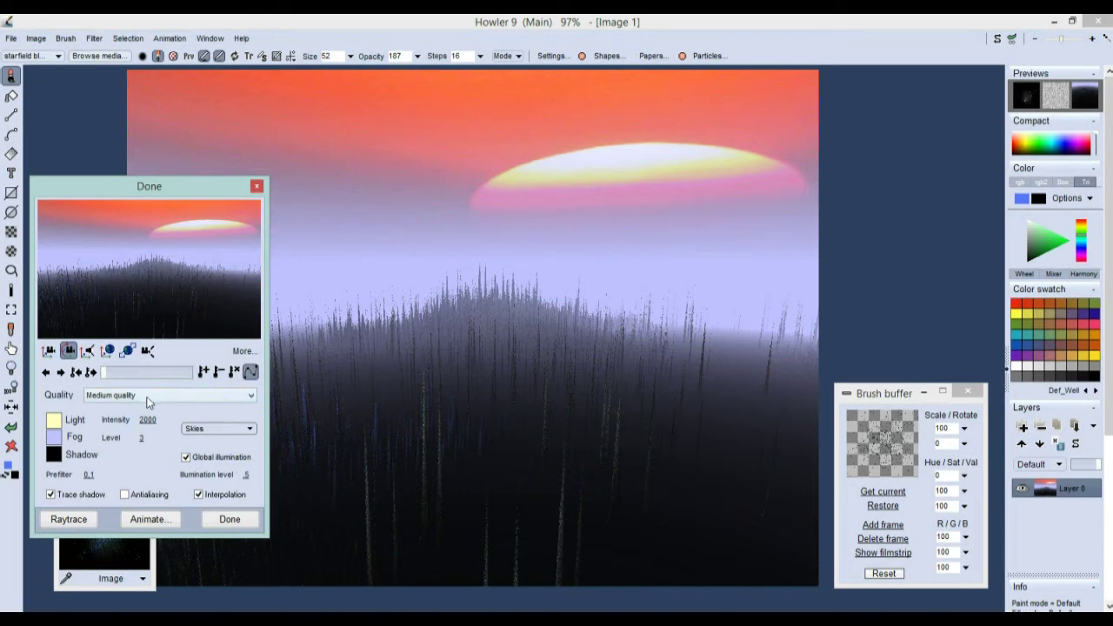
{"action": "left_click", "coordinate": [213, 429]}
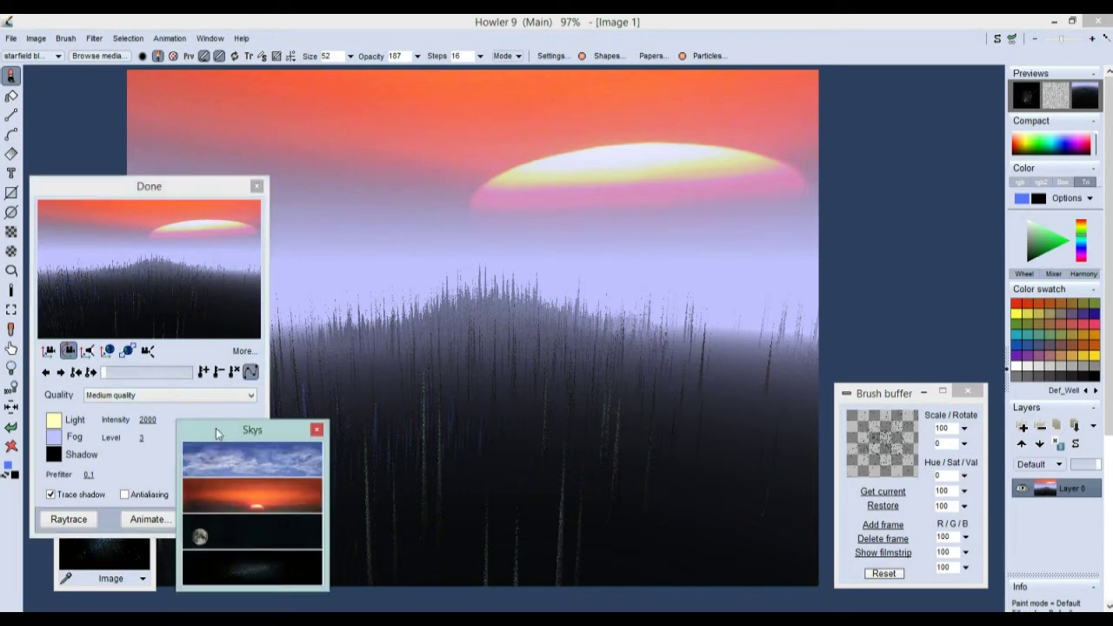
{"action": "left_click", "coordinate": [253, 561]}
{"action": "left_click_drag", "start_coordinate": [159, 255], "coordinate": [345, 179]}
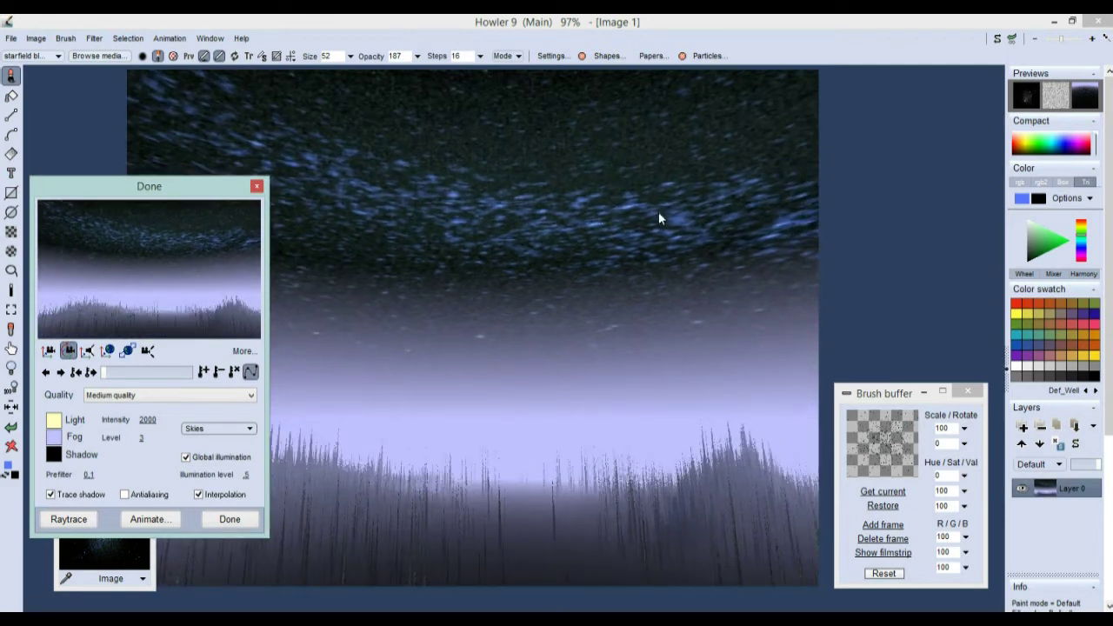
{"action": "left_click_drag", "start_coordinate": [218, 244], "coordinate": [539, 341]}
{"action": "left_click_drag", "start_coordinate": [197, 249], "coordinate": [451, 272]}
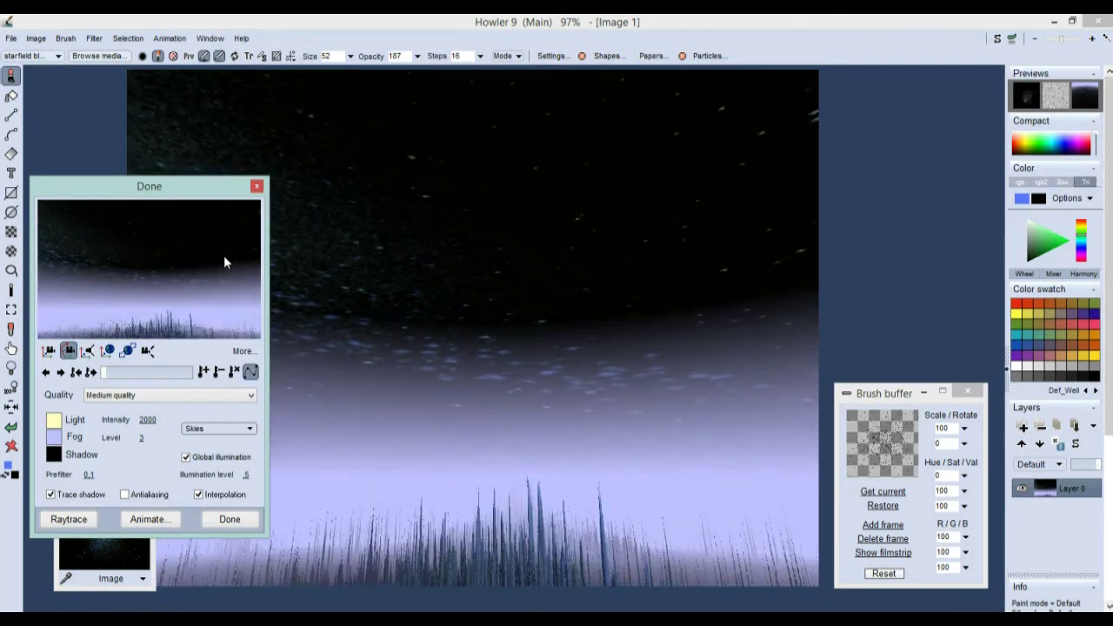
{"action": "left_click_drag", "start_coordinate": [136, 261], "coordinate": [205, 287]}
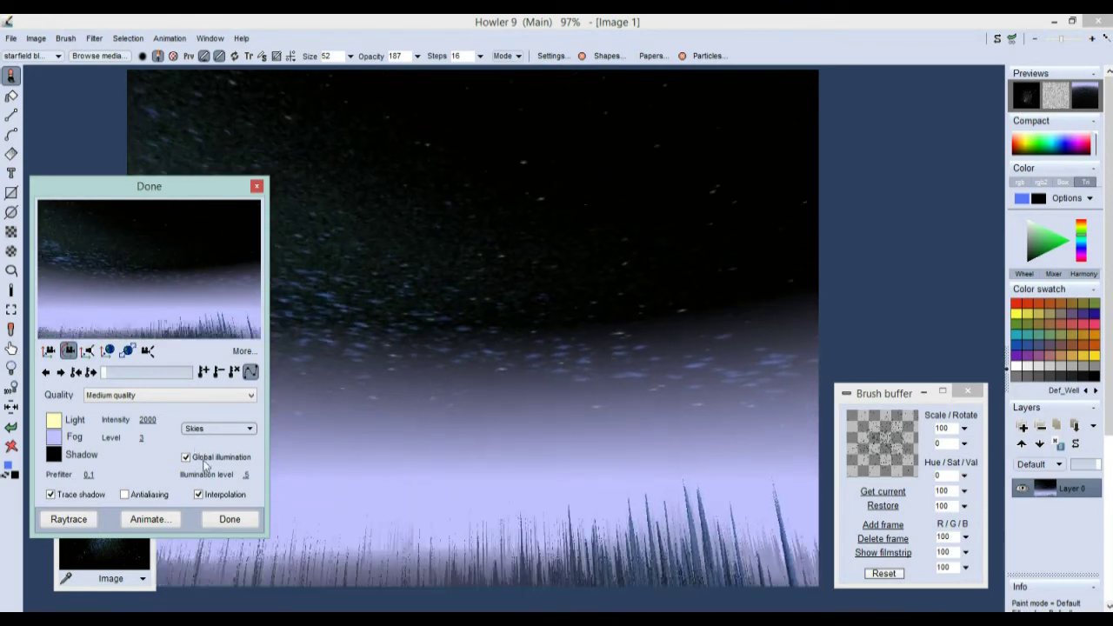
Accept the terrain render on the canvas, and undo it.
{"action": "left_click", "coordinate": [229, 519]}
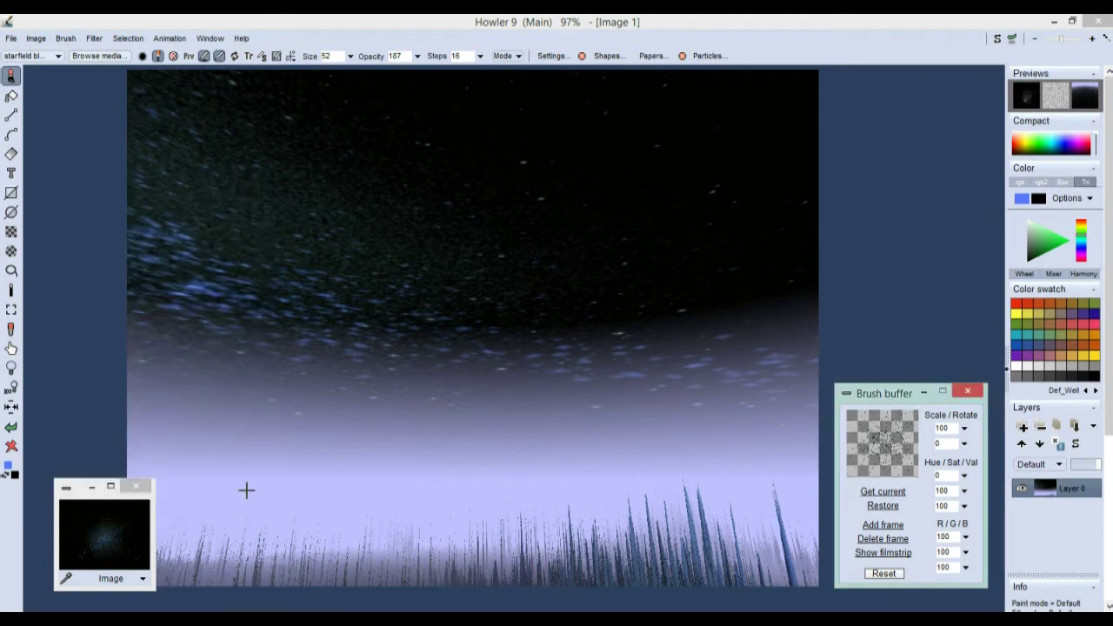
{"action": "left_click", "coordinate": [12, 426]}
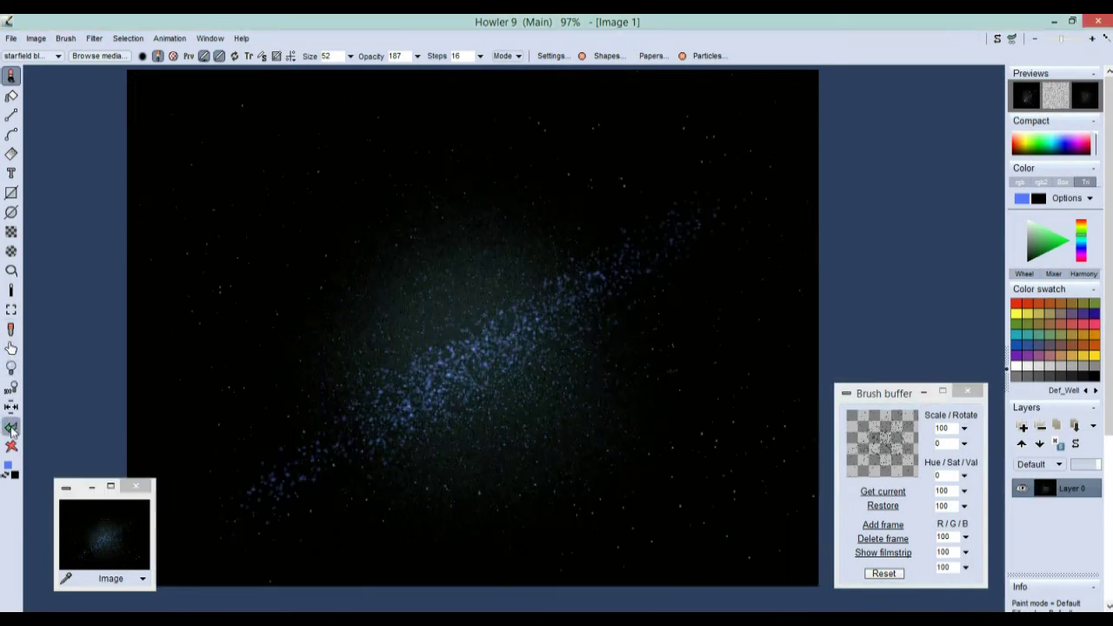
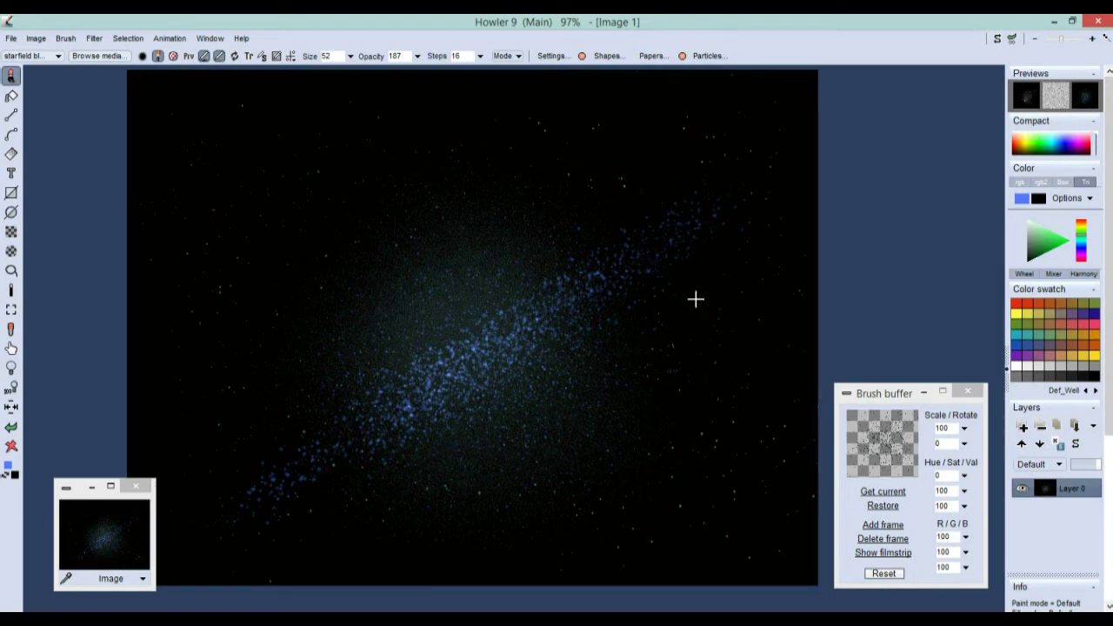
Create a new black image from a size of 1024 wide by 256 high, doubling both dimensions.
{"action": "scroll", "coordinate": [576, 319], "scroll_direction": "down", "scroll_amount": 3}
{"action": "scroll", "coordinate": [646, 316], "scroll_direction": "up", "scroll_amount": 1}
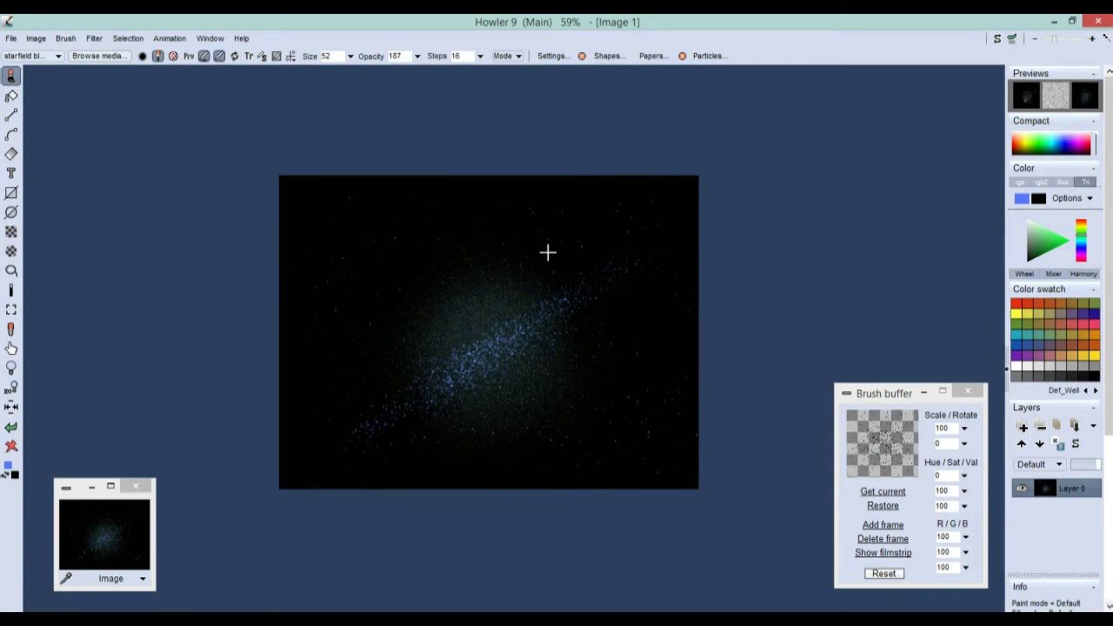
{"action": "left_click", "coordinate": [36, 40]}
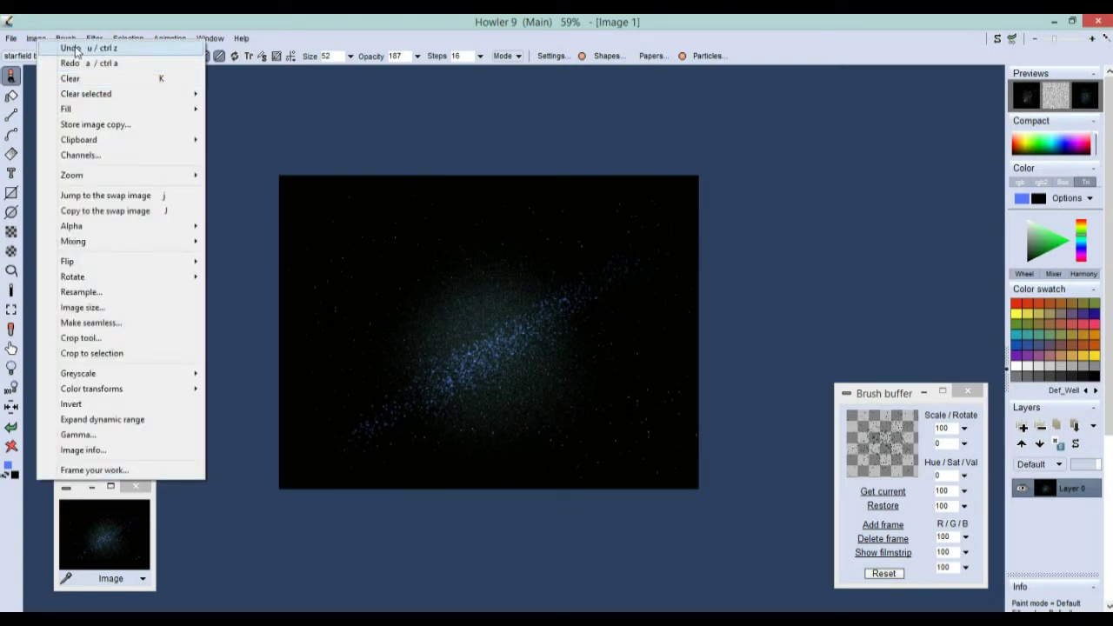
{"action": "left_click", "coordinate": [11, 39]}
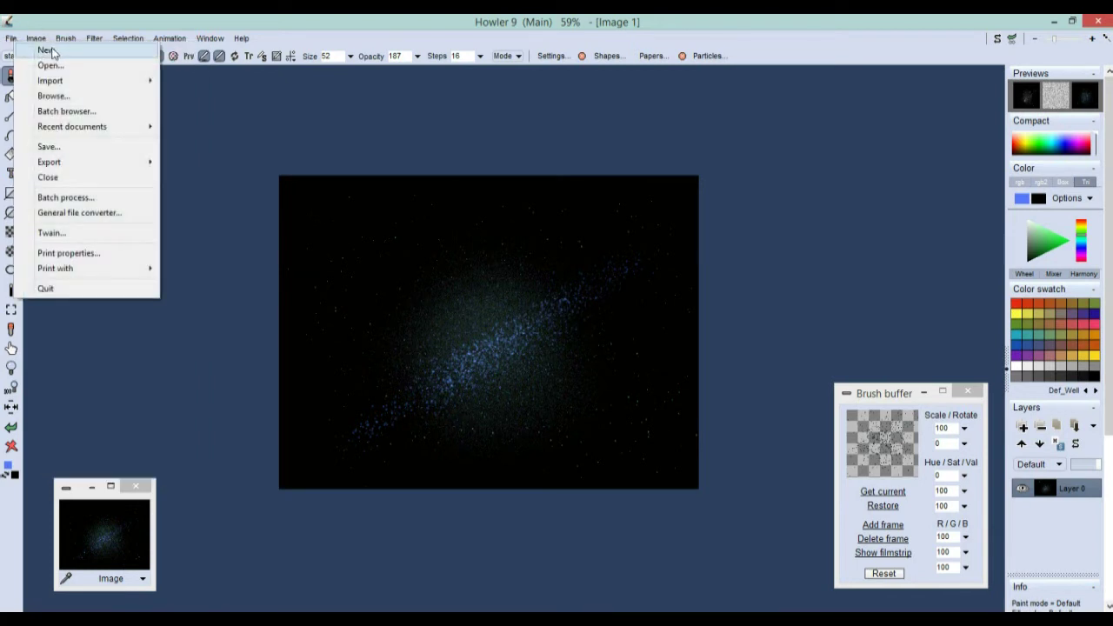
{"action": "left_click", "coordinate": [51, 51]}
{"action": "left_click", "coordinate": [468, 384]}
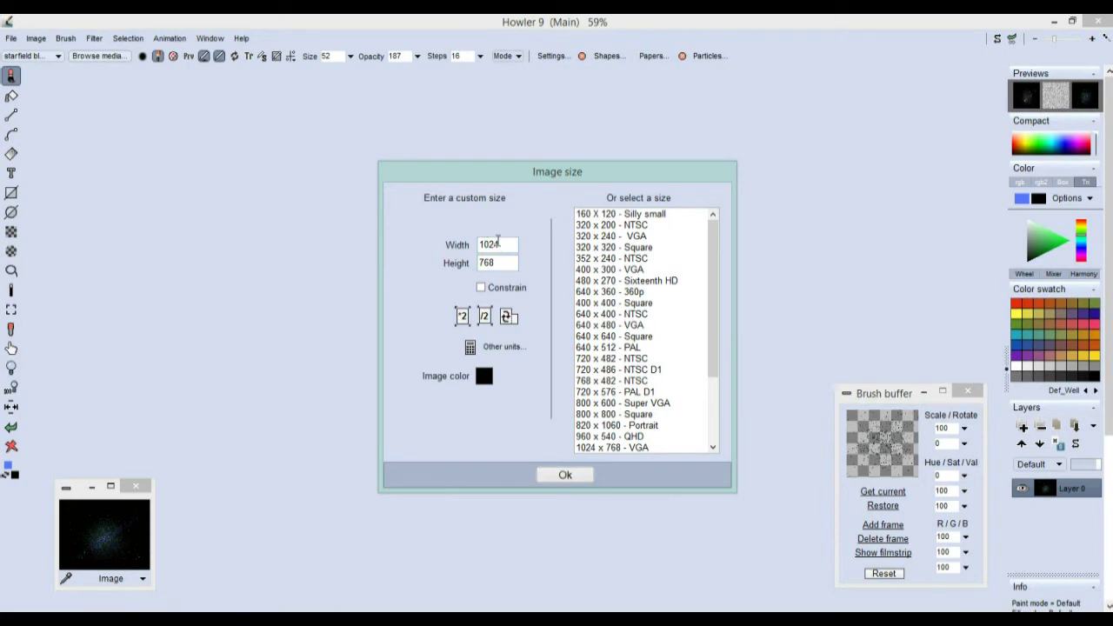
{"action": "left_click_drag", "start_coordinate": [507, 260], "coordinate": [456, 262]}
{"action": "type", "text": "256"}
{"action": "left_click", "coordinate": [462, 315]}
{"action": "left_click", "coordinate": [565, 474]}
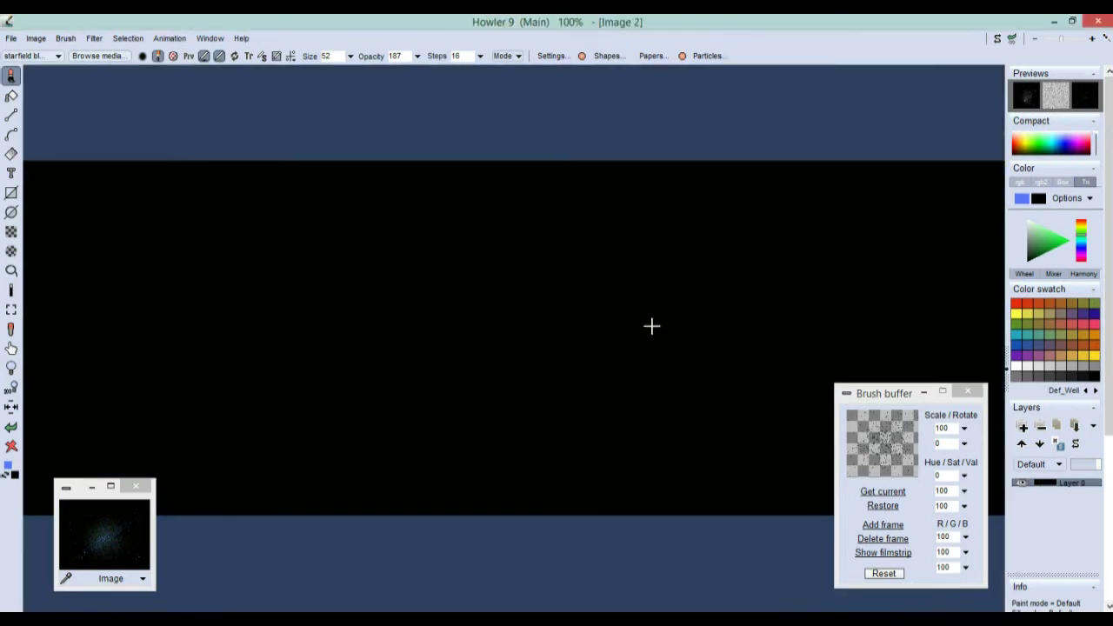
Paint star field strokes across the new wide image, and undo all of them.
{"action": "scroll", "coordinate": [528, 339], "scroll_direction": "down", "scroll_amount": 3}
{"action": "scroll", "coordinate": [529, 339], "scroll_direction": "up", "scroll_amount": 1}
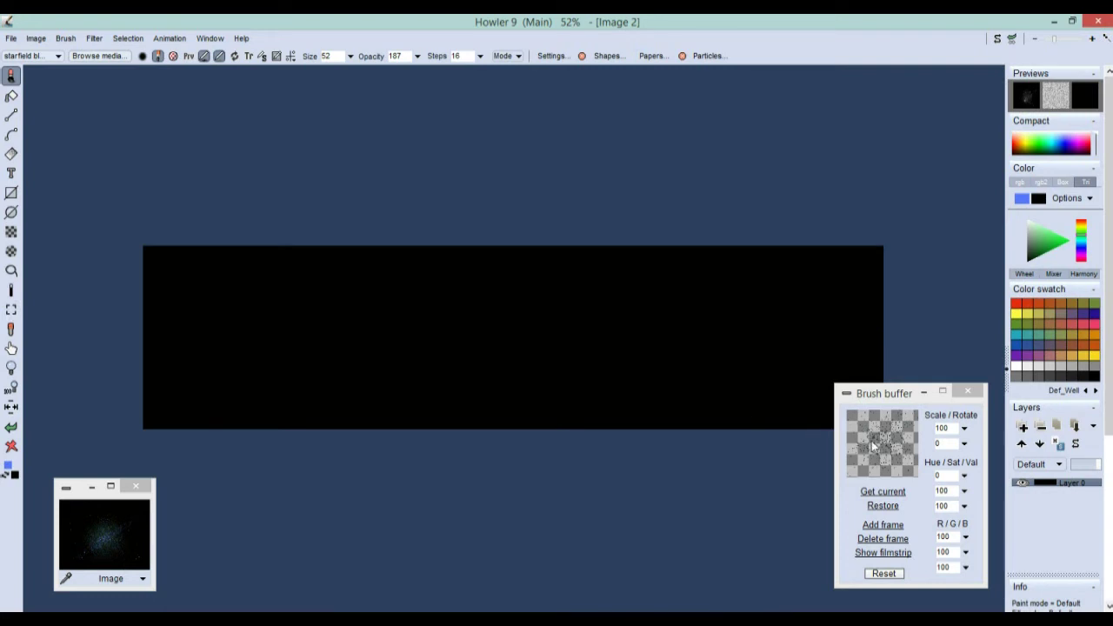
{"action": "mouse_move", "coordinate": [589, 353]}
{"action": "left_mouse_down"}
{"action": "mouse_move", "coordinate": [591, 368]}
{"action": "mouse_move", "coordinate": [750, 328]}
{"action": "mouse_move", "coordinate": [318, 353]}
{"action": "left_mouse_up"}
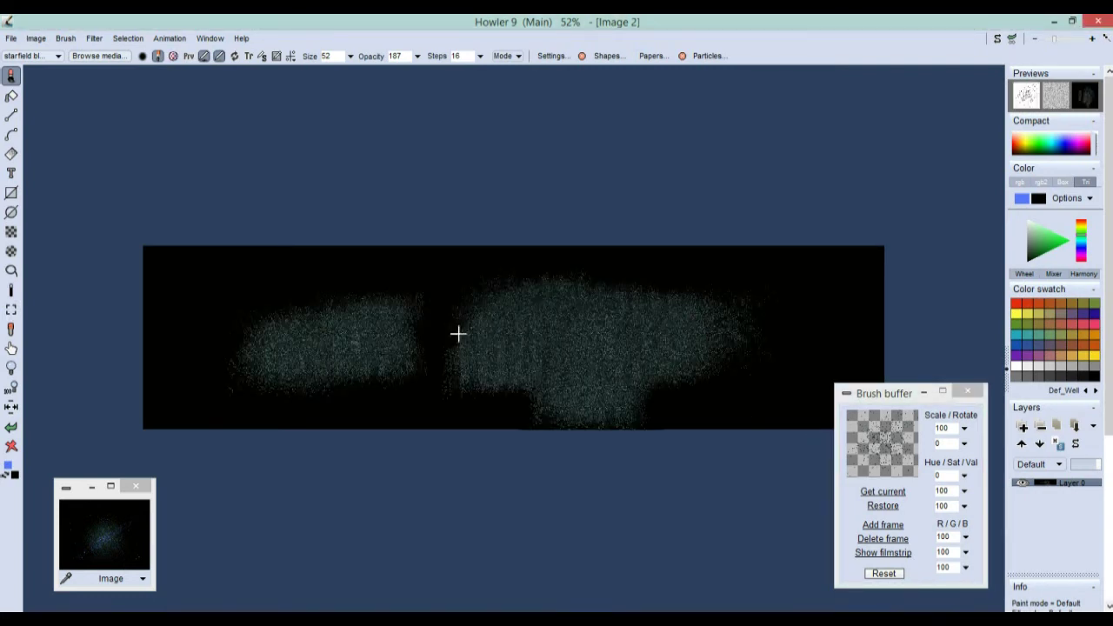
{"action": "left_click", "coordinate": [11, 427]}
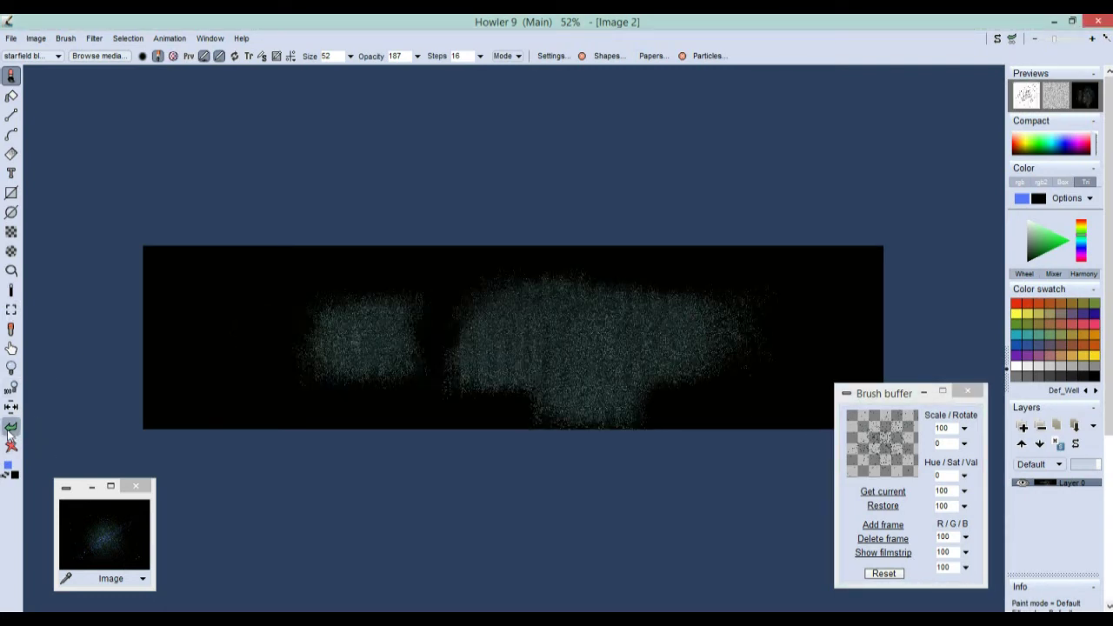
{"action": "left_click", "coordinate": [12, 427]}
{"action": "left_click", "coordinate": [11, 427]}
{"action": "left_click", "coordinate": [11, 427]}
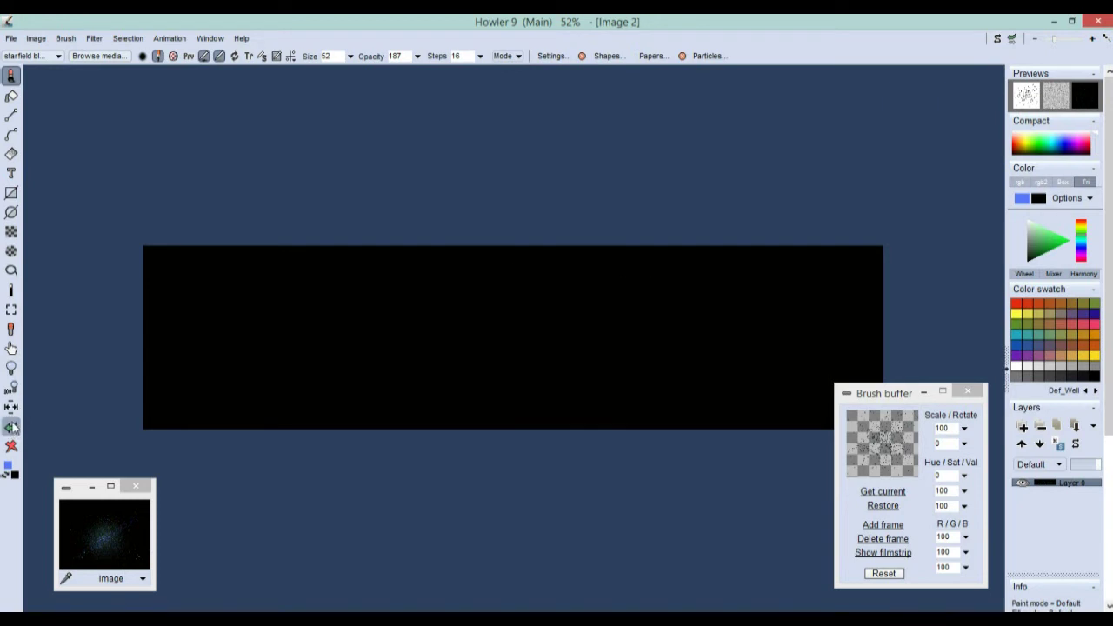
Paste the stored star image onto the wide canvas, and clear the canvas.
{"action": "left_click", "coordinate": [113, 524]}
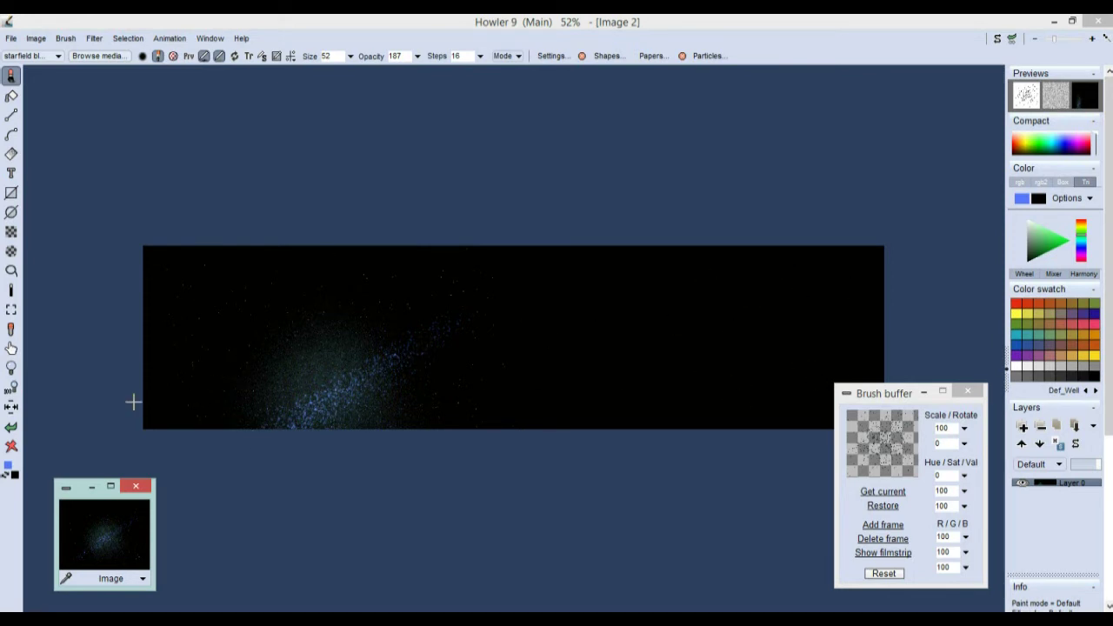
{"action": "left_click", "coordinate": [11, 446]}
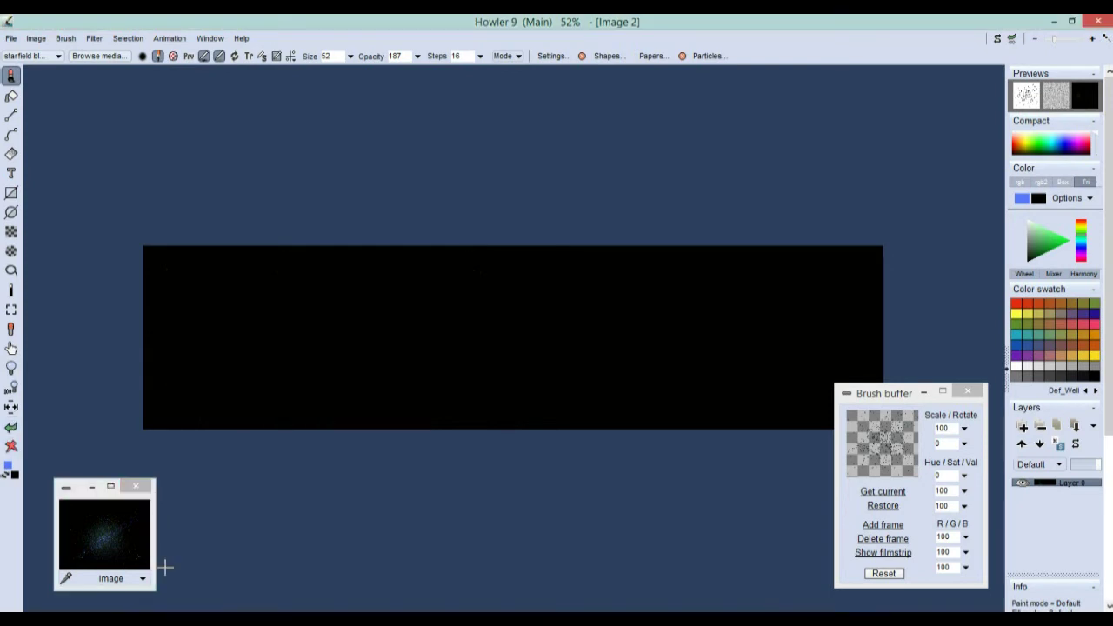
Paste the stored star image centred on the wide canvas, and undo the stray brush stroke near its upper edge.
{"action": "left_click_drag", "start_coordinate": [75, 493], "coordinate": [89, 143]}
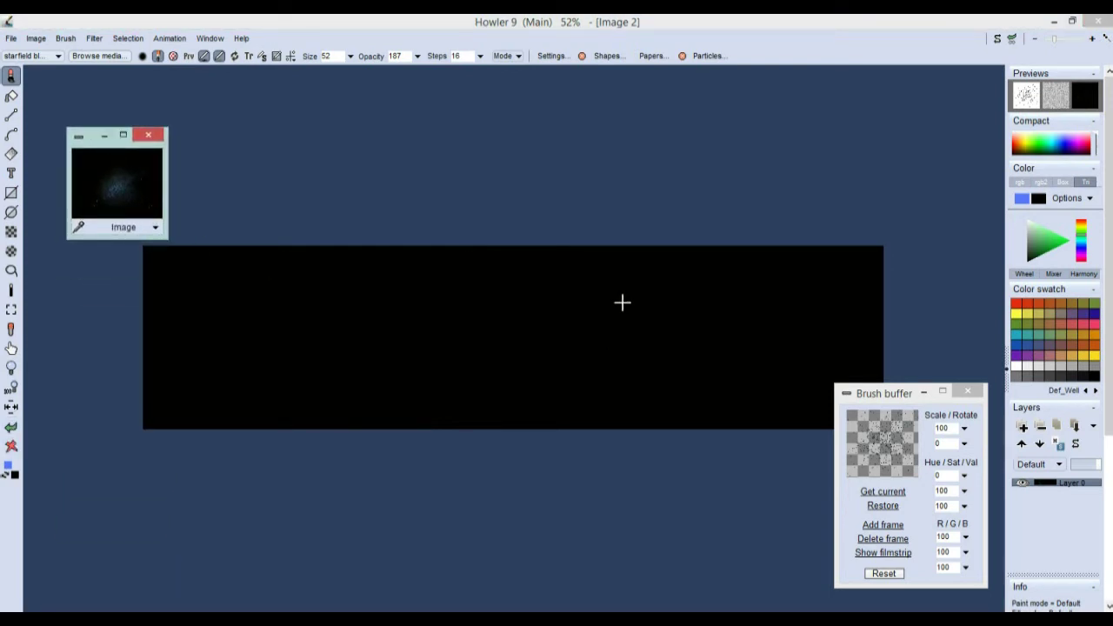
{"action": "left_click", "coordinate": [156, 229]}
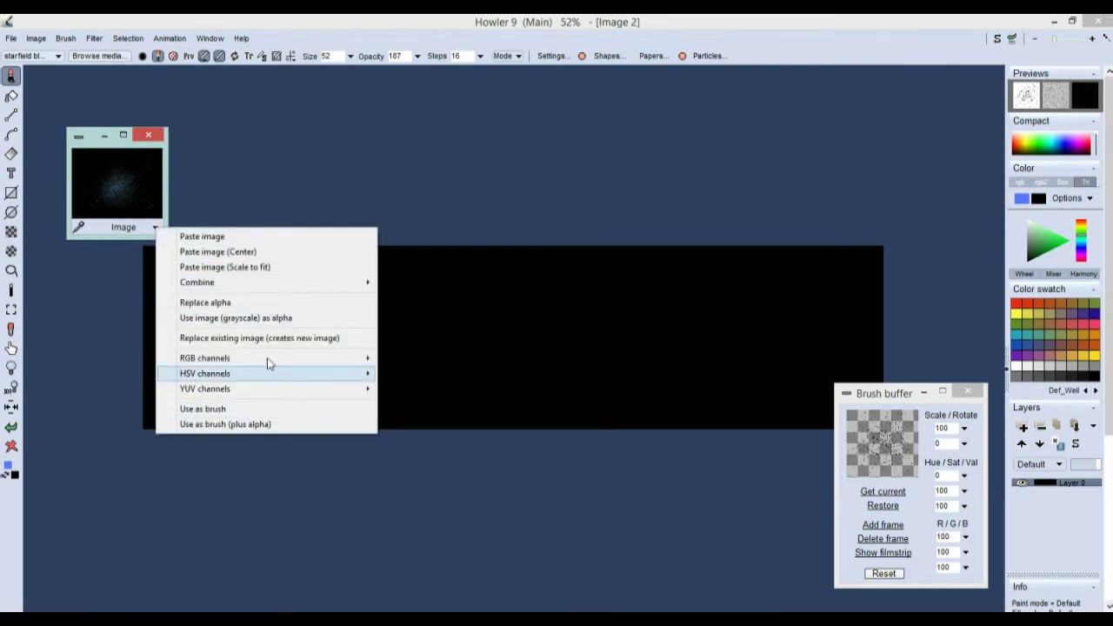
{"action": "left_click", "coordinate": [228, 254]}
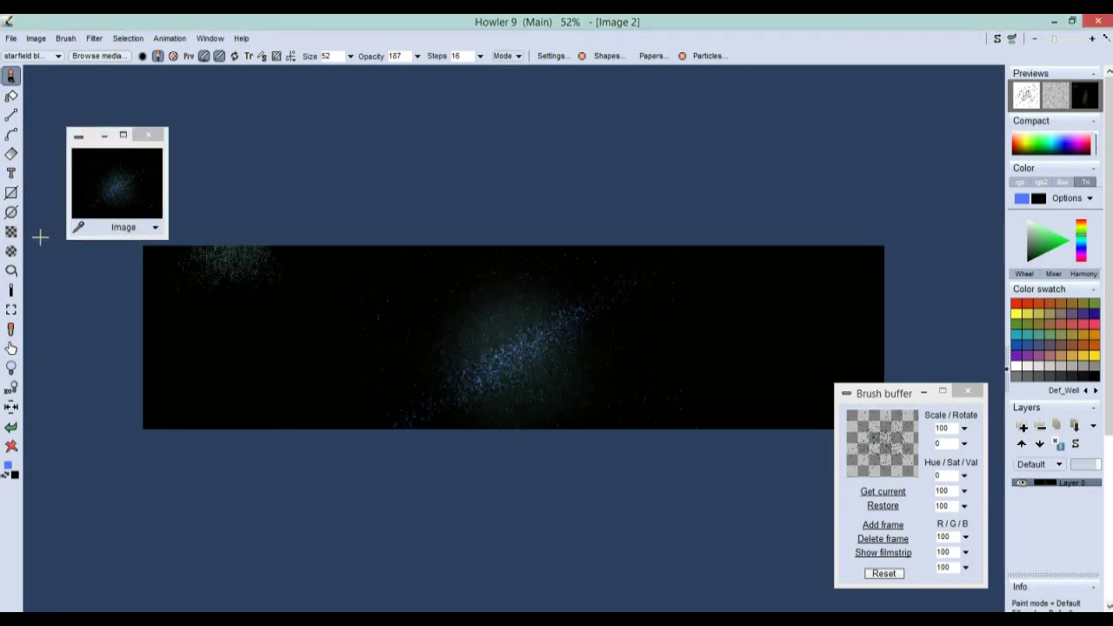
{"action": "left_click", "coordinate": [10, 426]}
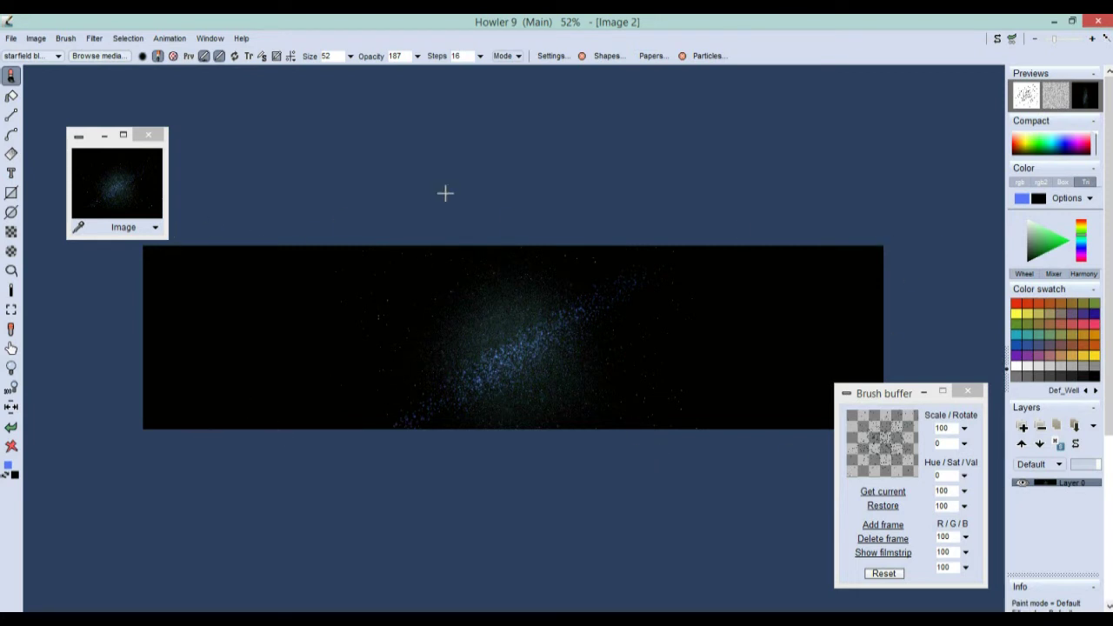
Paste the stored star image scaled to fit the canvas, and paste it once more at its original size.
{"action": "left_click", "coordinate": [154, 228]}
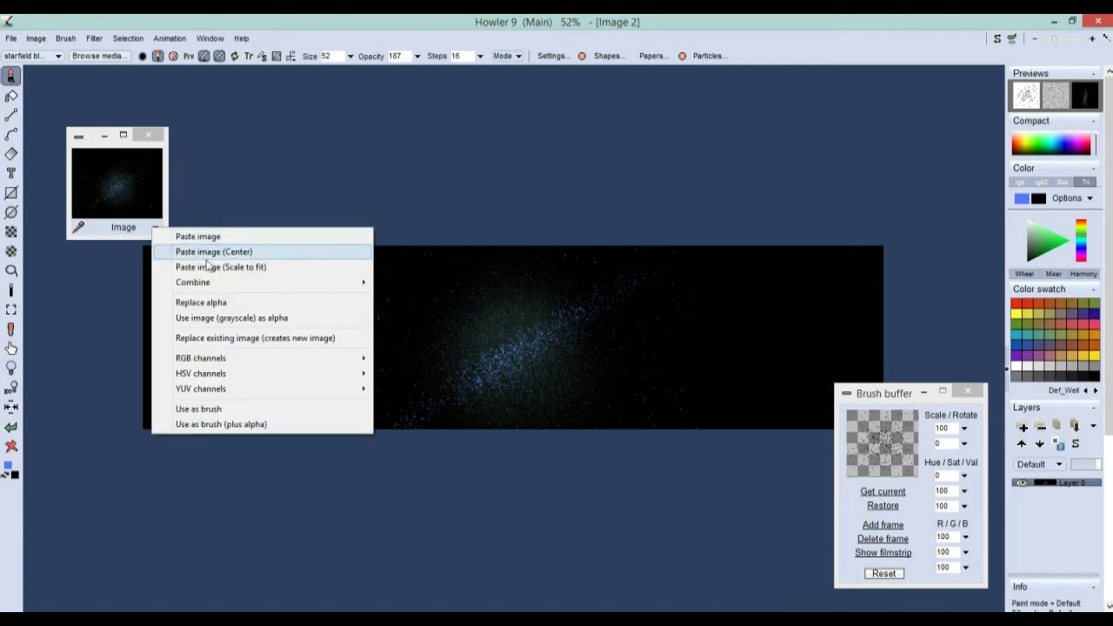
{"action": "left_click", "coordinate": [249, 268]}
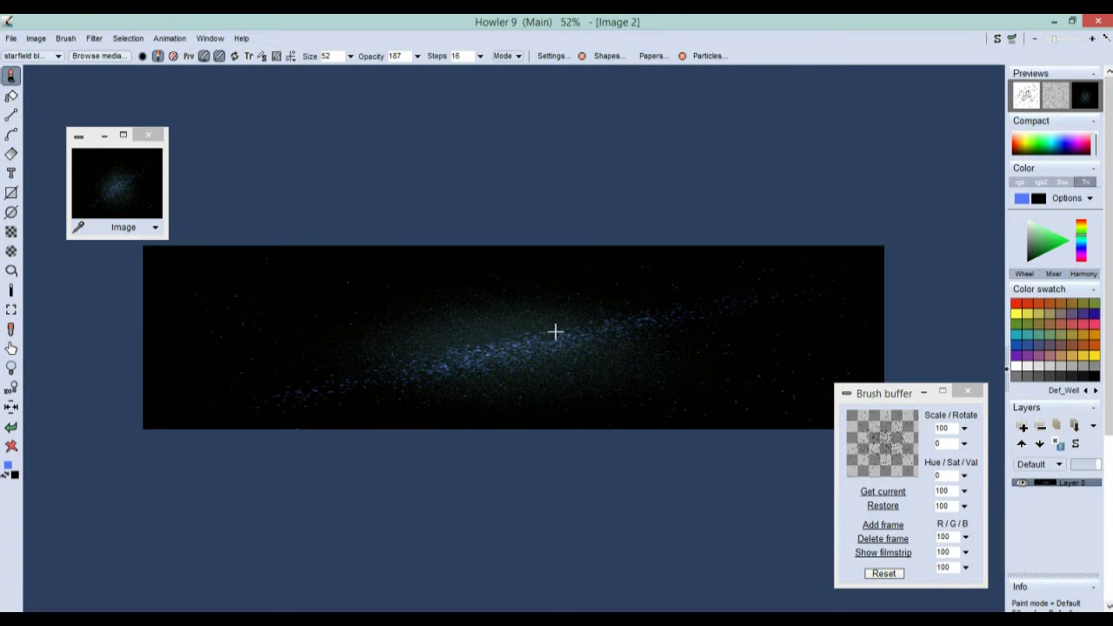
{"action": "left_click", "coordinate": [129, 185]}
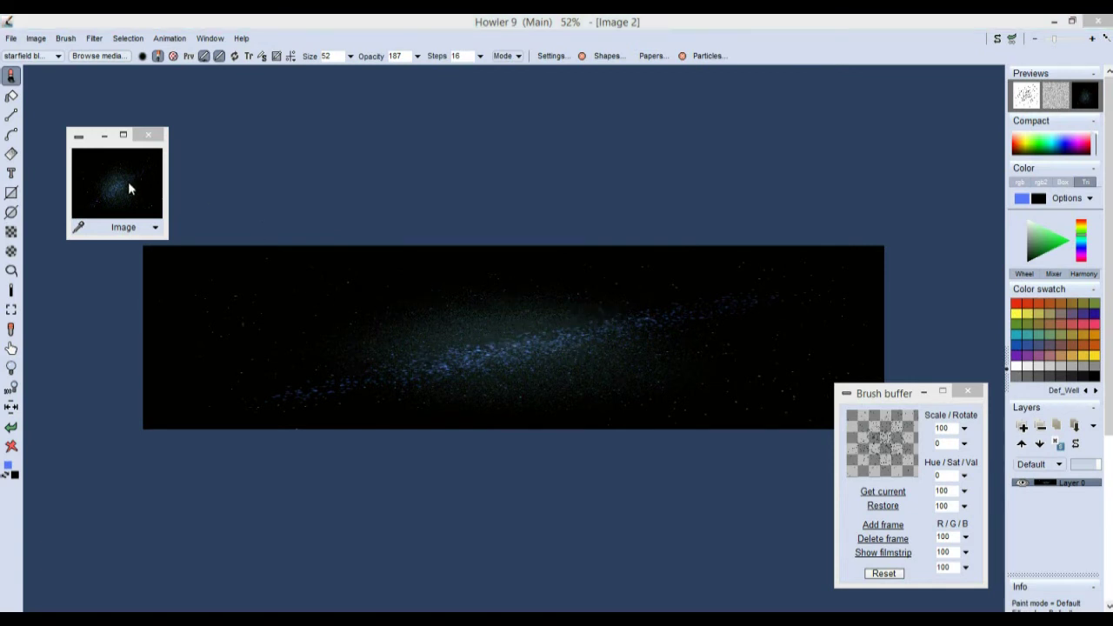
{"action": "left_click", "coordinate": [128, 184]}
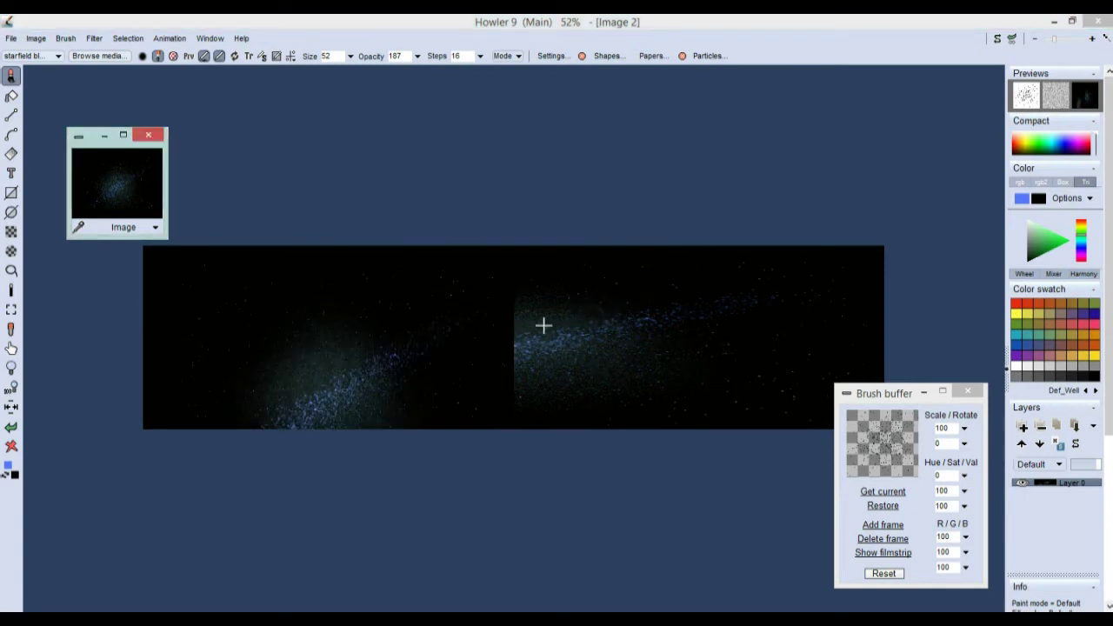
Replace the existing image with a new one made from the stored star image, and remove the selection.
{"action": "left_click", "coordinate": [157, 228]}
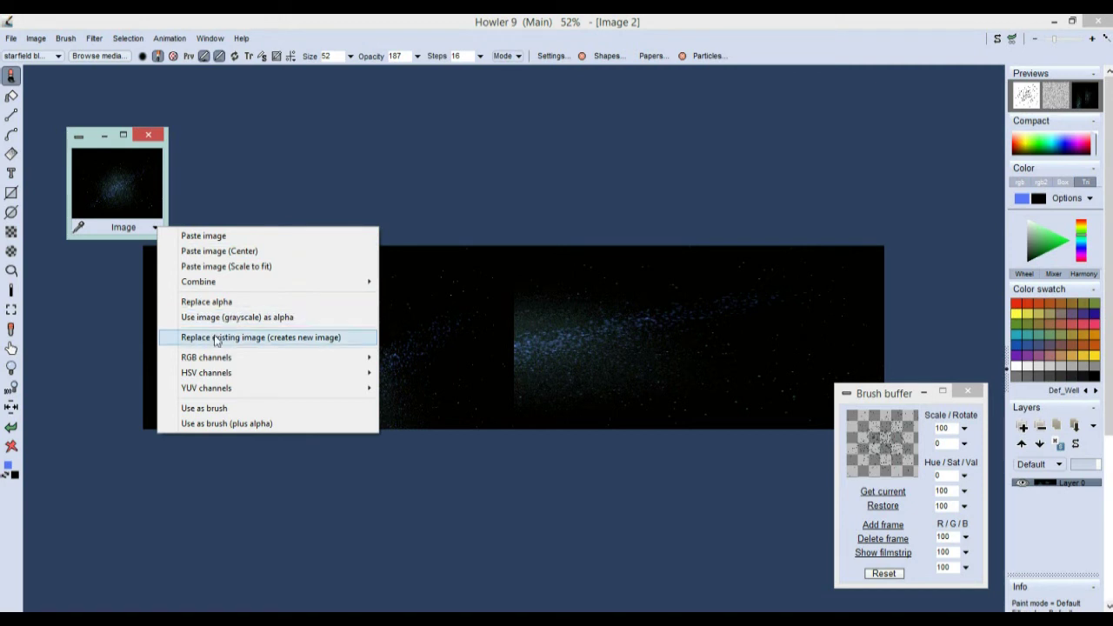
{"action": "left_click", "coordinate": [242, 340]}
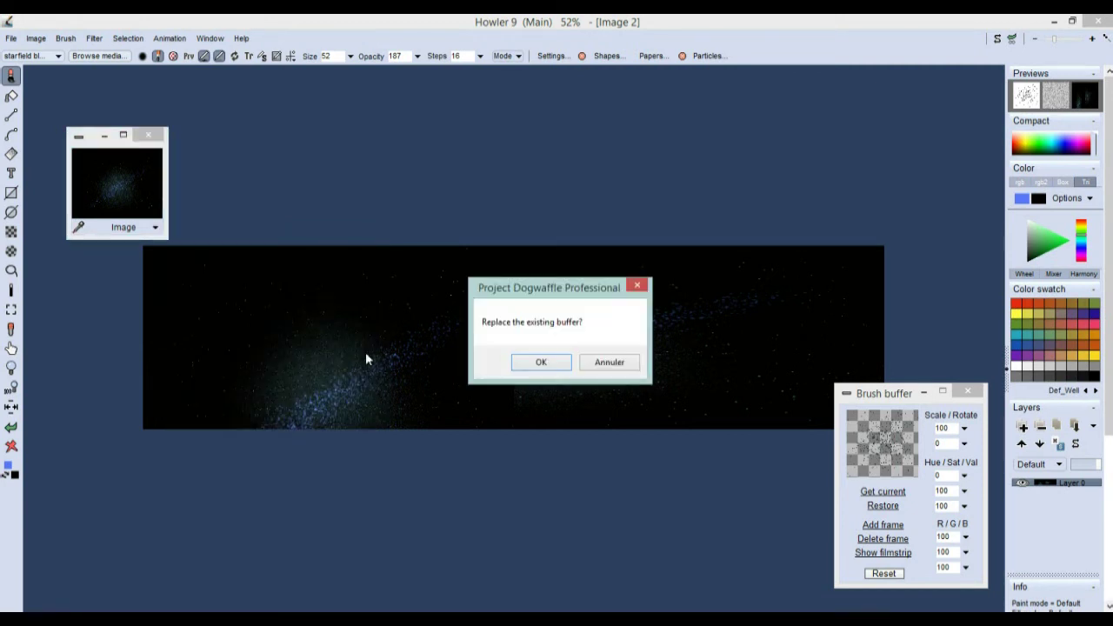
{"action": "left_click", "coordinate": [541, 362]}
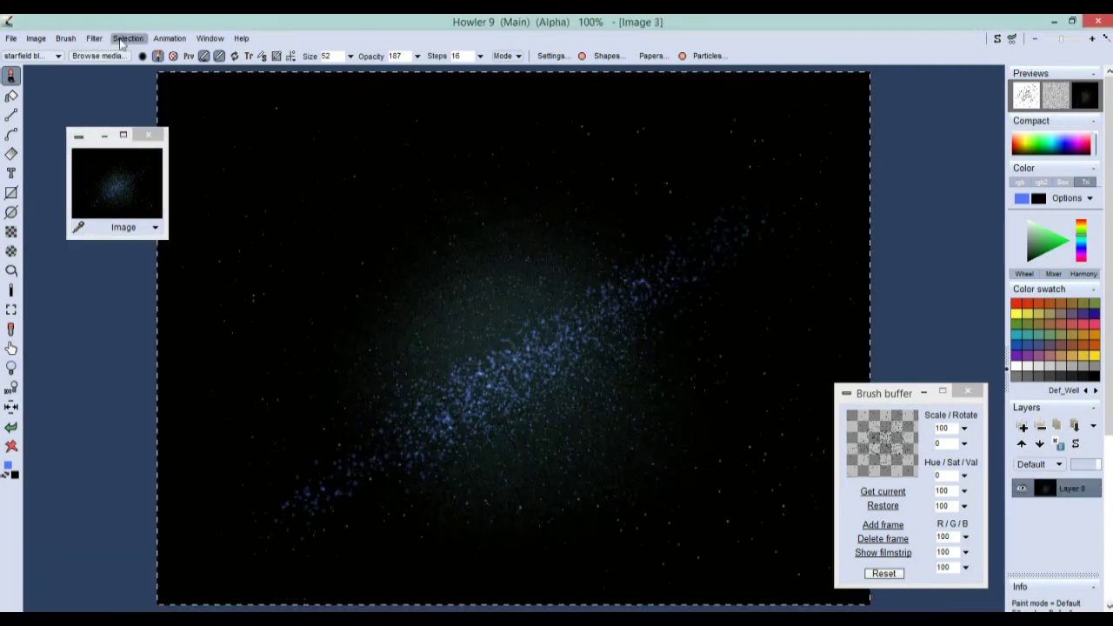
{"action": "left_click", "coordinate": [128, 38]}
{"action": "left_click", "coordinate": [176, 49]}
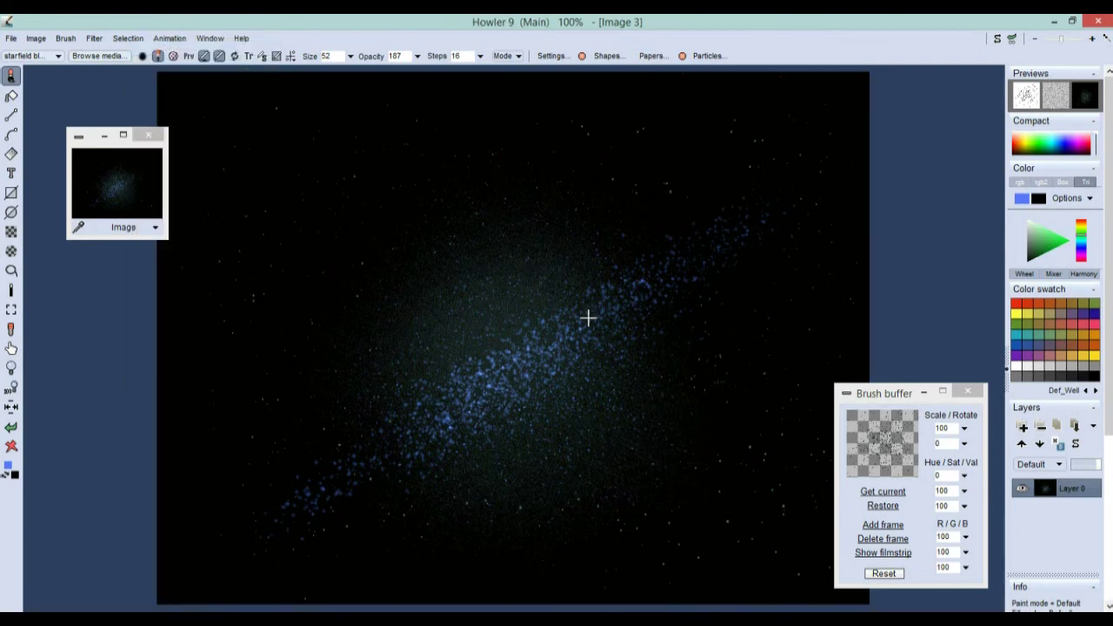
{"action": "scroll", "coordinate": [691, 301], "scroll_direction": "down", "scroll_amount": 2}
{"action": "scroll", "coordinate": [687, 301], "scroll_direction": "down", "scroll_amount": 1}
{"action": "scroll", "coordinate": [666, 303], "scroll_direction": "up", "scroll_amount": 1}
{"action": "scroll", "coordinate": [666, 303], "scroll_direction": "down", "scroll_amount": 1}
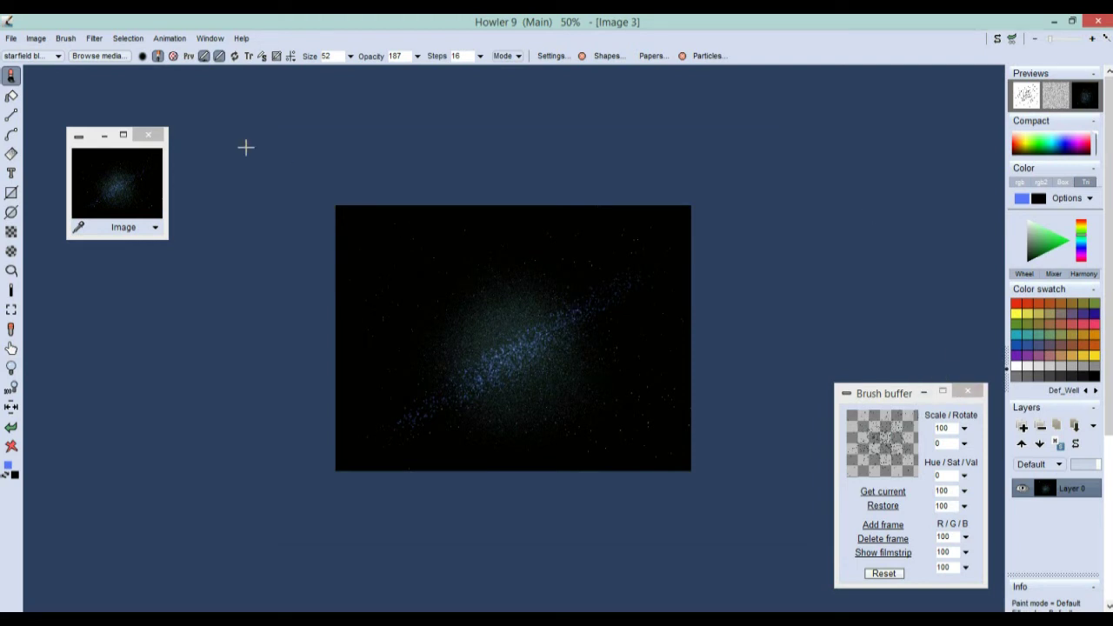
Enlarge the canvas to about four times its width, keeping the height of 768 and the star image anchored at the centre.
{"action": "left_click", "coordinate": [38, 39]}
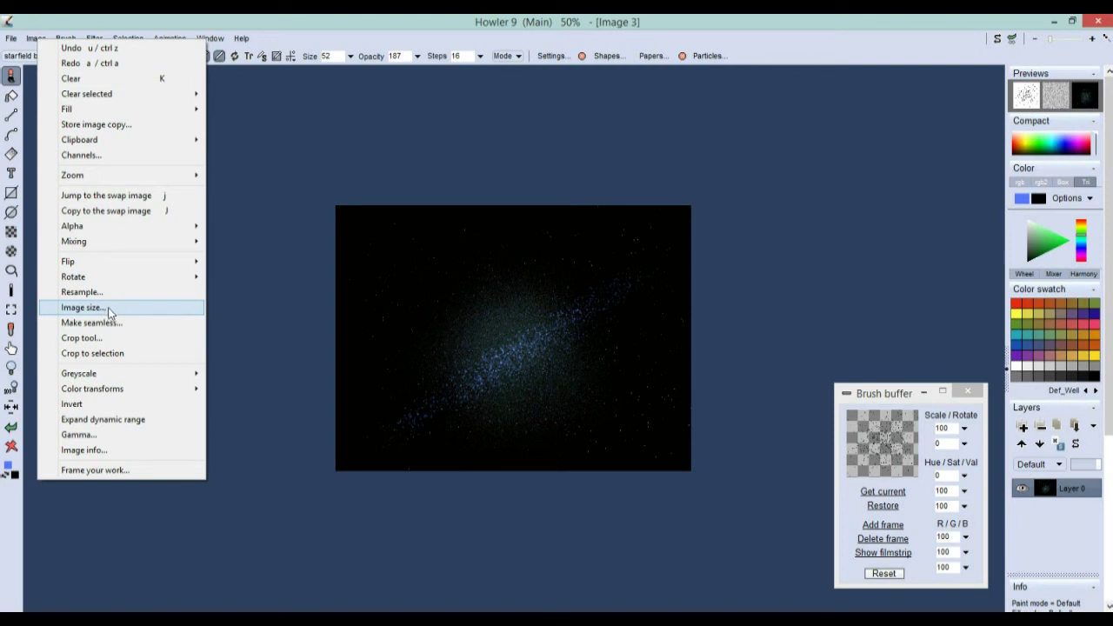
{"action": "left_click", "coordinate": [110, 308]}
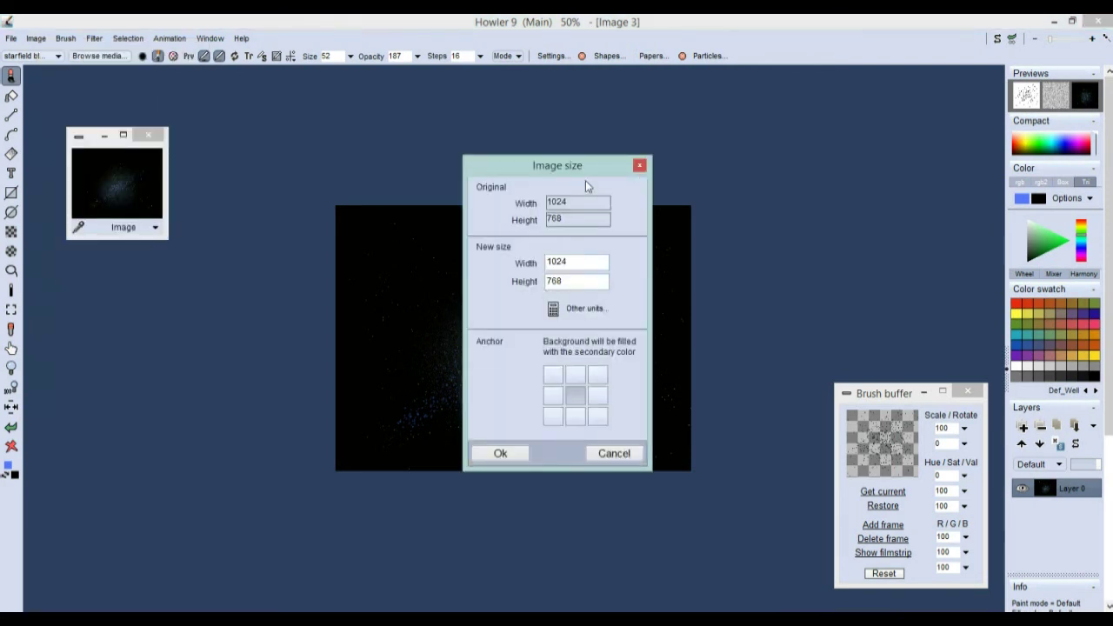
{"action": "left_click_drag", "start_coordinate": [527, 170], "coordinate": [348, 137]}
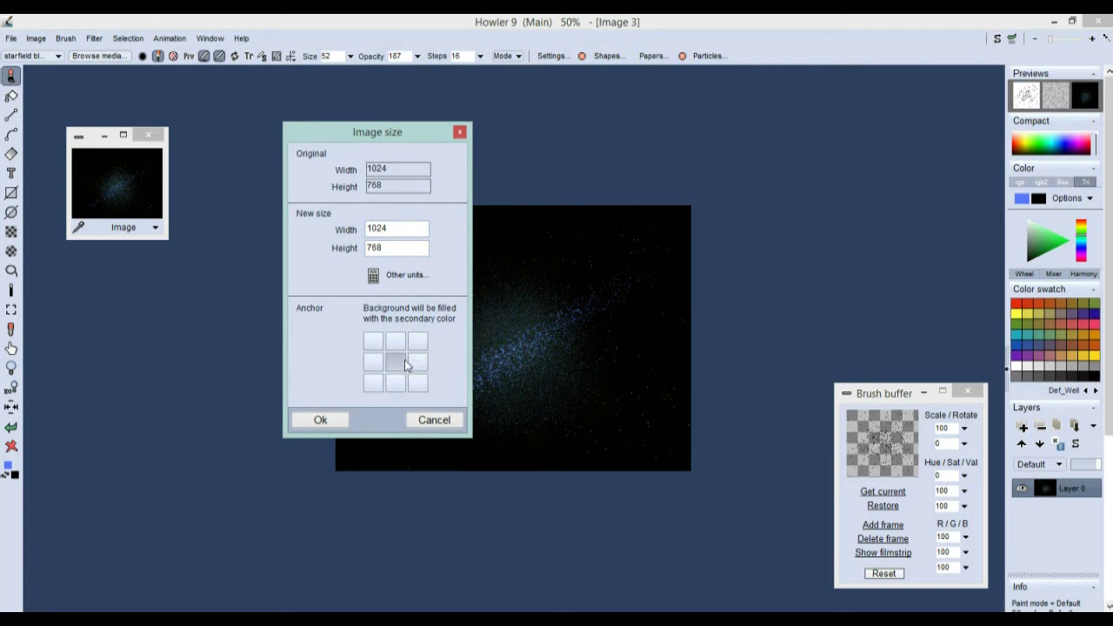
{"action": "double_click", "coordinate": [396, 227]}
{"action": "type", "text": "4"}
{"action": "left_click", "coordinate": [323, 420]}
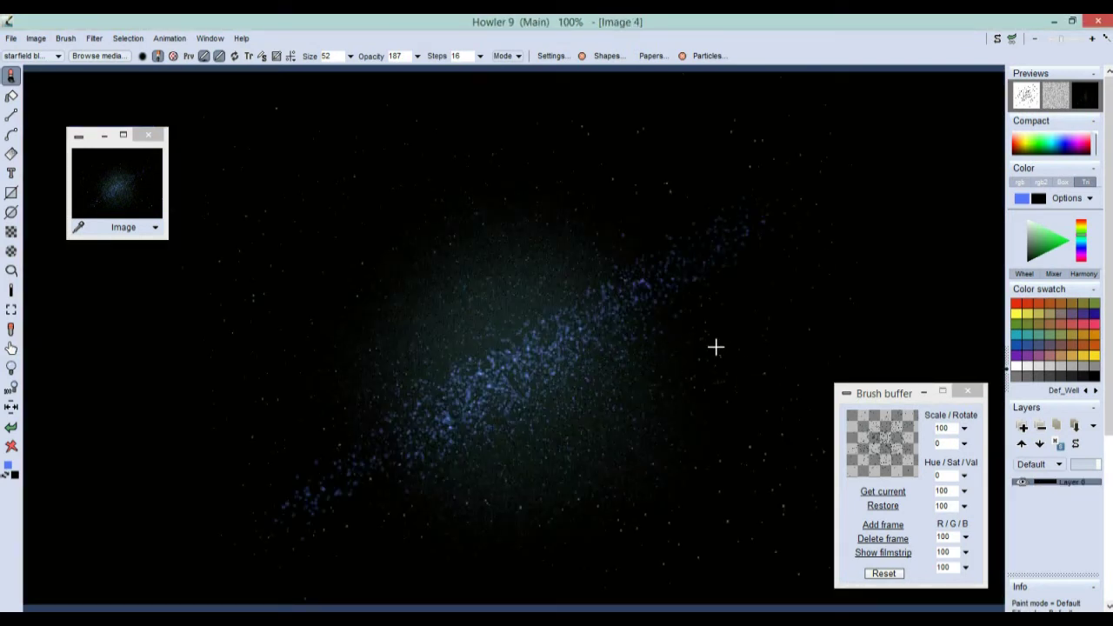
{"action": "scroll", "coordinate": [659, 342], "scroll_direction": "down", "scroll_amount": 1}
{"action": "scroll", "coordinate": [659, 342], "scroll_direction": "down", "scroll_amount": 2}
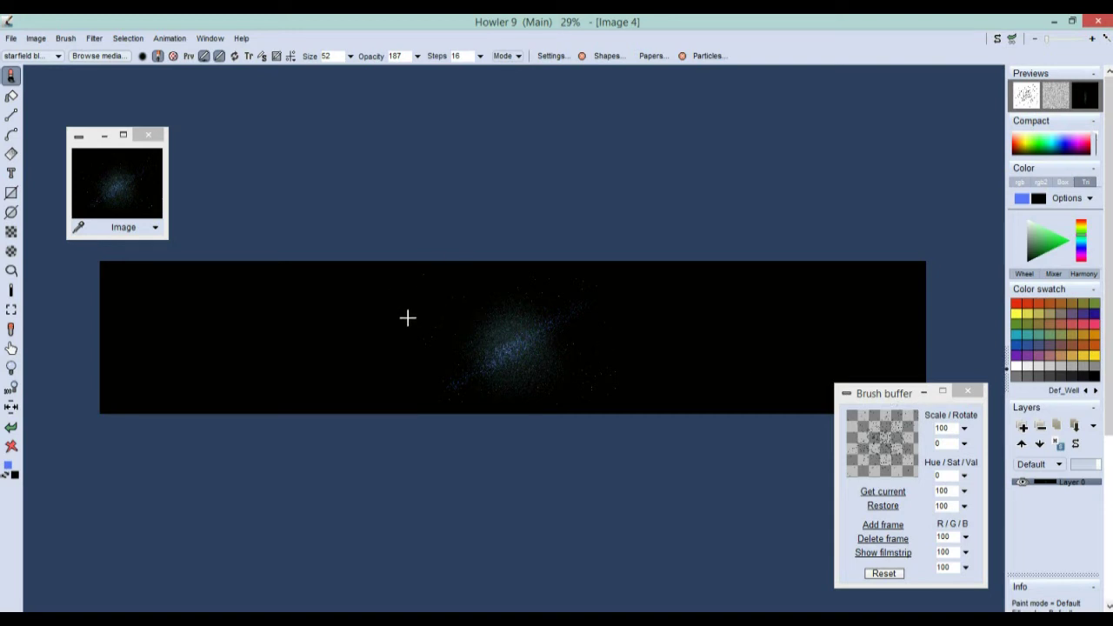
Capture a rectangular patch of sparse stars beside the cluster as a custom brush.
{"action": "scroll", "coordinate": [414, 314], "scroll_direction": "up", "scroll_amount": 5}
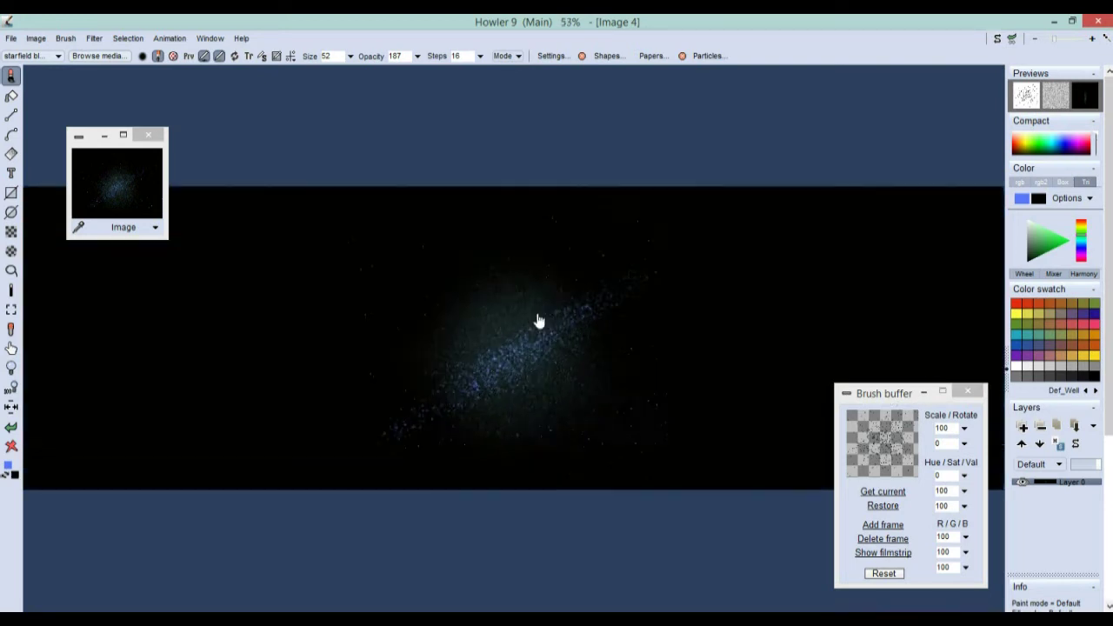
{"action": "left_click_drag", "start_coordinate": [329, 221], "coordinate": [461, 295]}
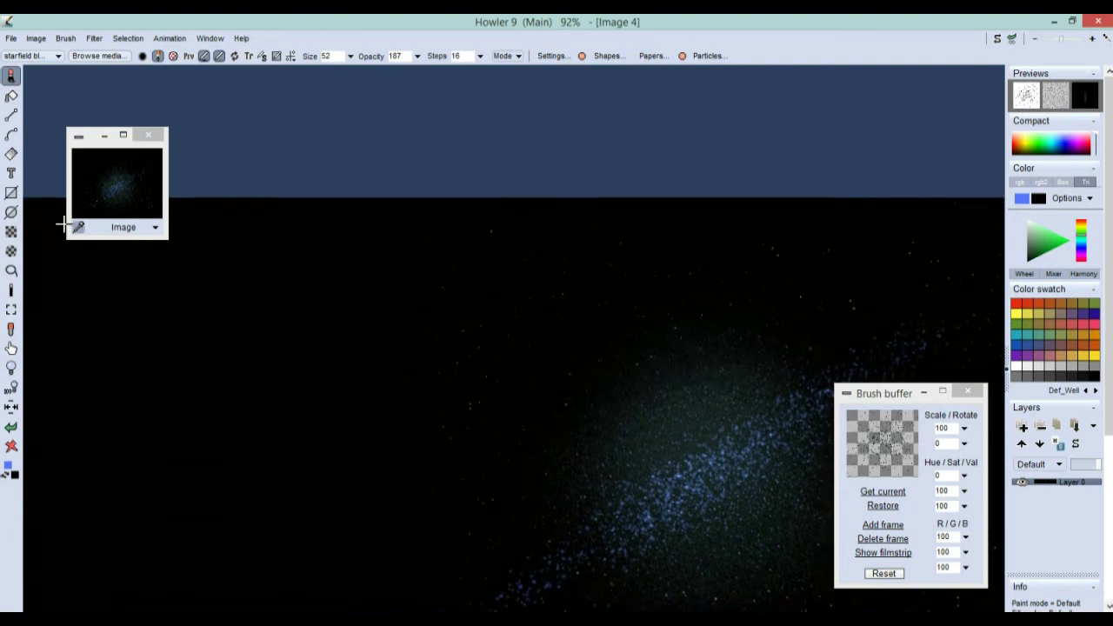
{"action": "left_click", "coordinate": [12, 309]}
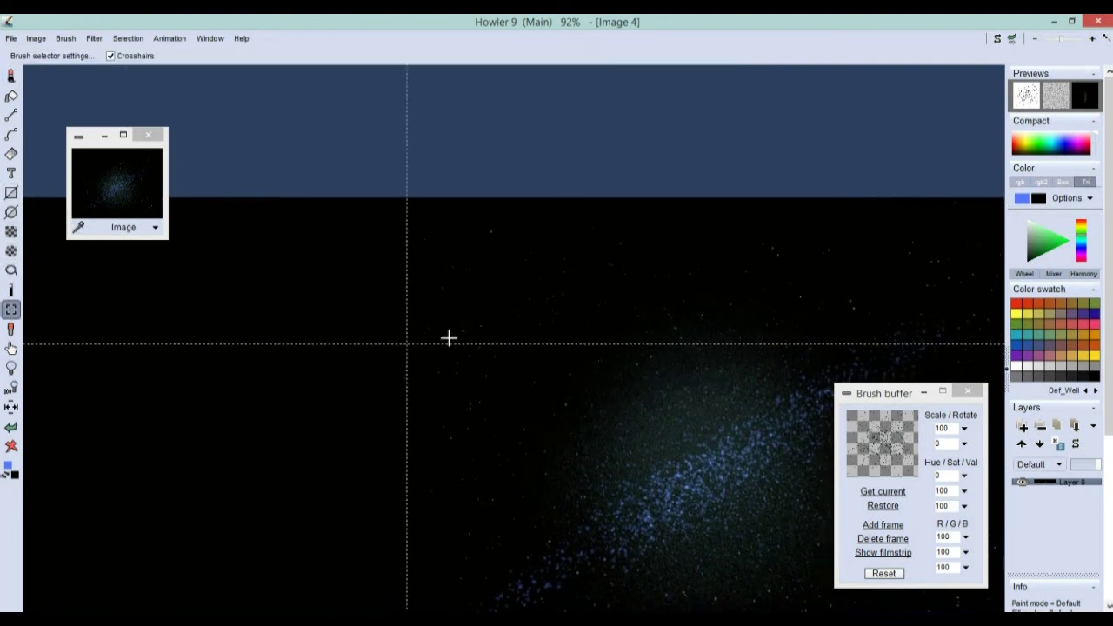
{"action": "mouse_move", "coordinate": [414, 224]}
{"action": "left_mouse_down"}
{"action": "mouse_move", "coordinate": [518, 375]}
{"action": "mouse_move", "coordinate": [544, 365]}
{"action": "mouse_move", "coordinate": [725, 450]}
{"action": "mouse_move", "coordinate": [703, 433]}
{"action": "mouse_move", "coordinate": [691, 440]}
{"action": "mouse_move", "coordinate": [661, 397]}
{"action": "mouse_move", "coordinate": [671, 426]}
{"action": "mouse_move", "coordinate": [773, 499]}
{"action": "mouse_move", "coordinate": [530, 323]}
{"action": "mouse_move", "coordinate": [544, 339]}
{"action": "left_mouse_up"}
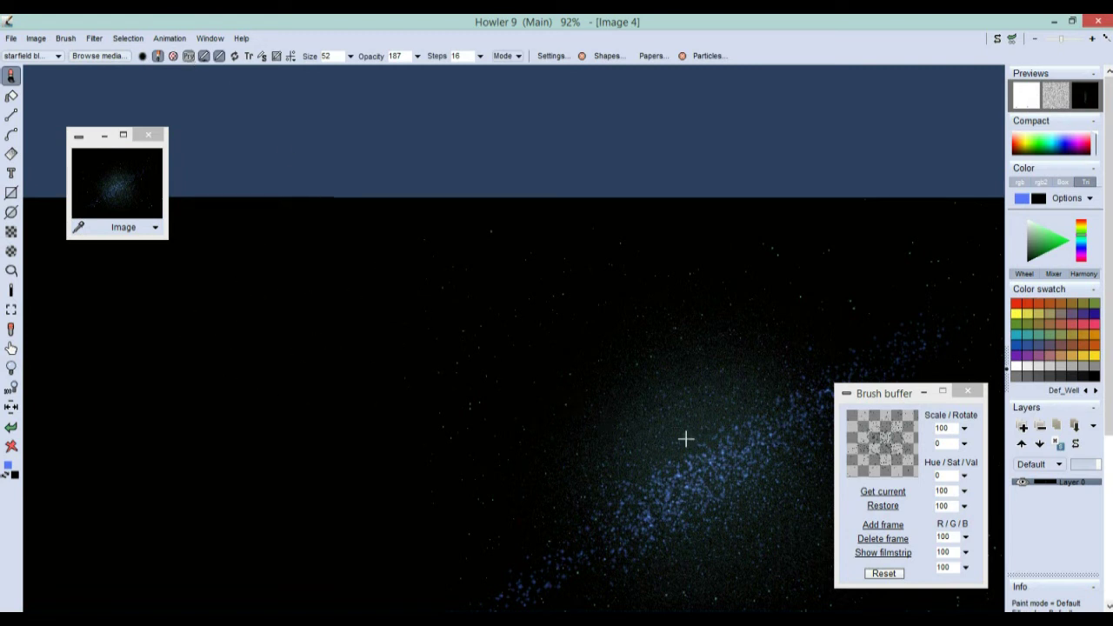
Set the captured star brush's size to 100 and its opacity to 255.
{"action": "left_click", "coordinate": [349, 56]}
{"action": "left_click", "coordinate": [344, 74]}
{"action": "left_click", "coordinate": [418, 56]}
{"action": "left_click_drag", "start_coordinate": [386, 77], "coordinate": [426, 76]}
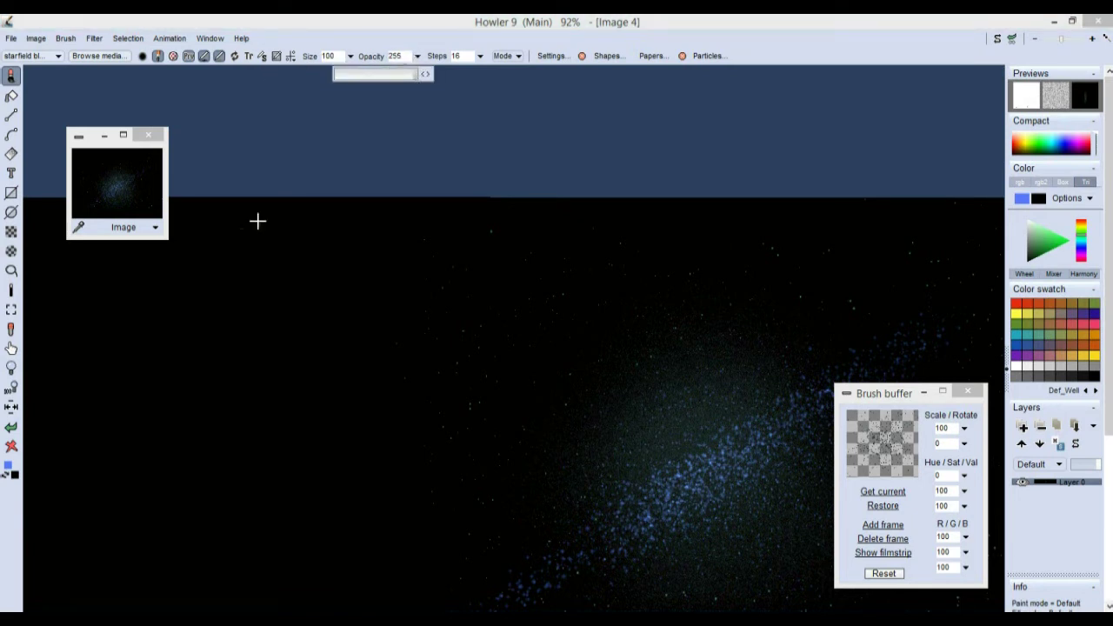
Set the brush steps to 189, and undo the test stamp made on the empty black area.
{"action": "left_click", "coordinate": [238, 346]}
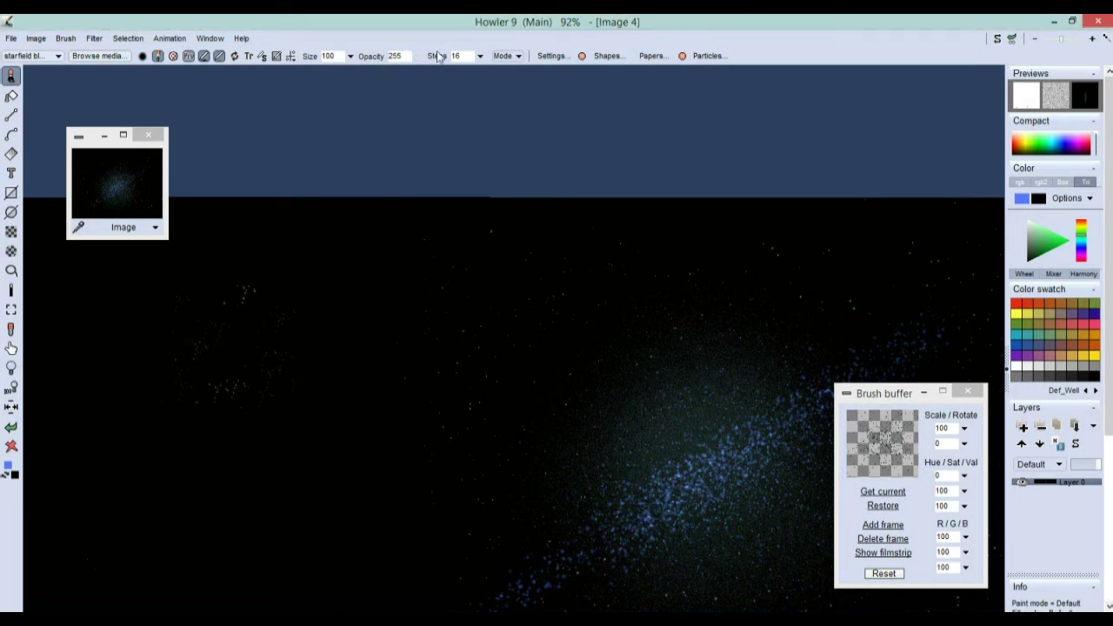
{"action": "left_click", "coordinate": [479, 56]}
{"action": "left_click_drag", "start_coordinate": [480, 74], "coordinate": [459, 83]}
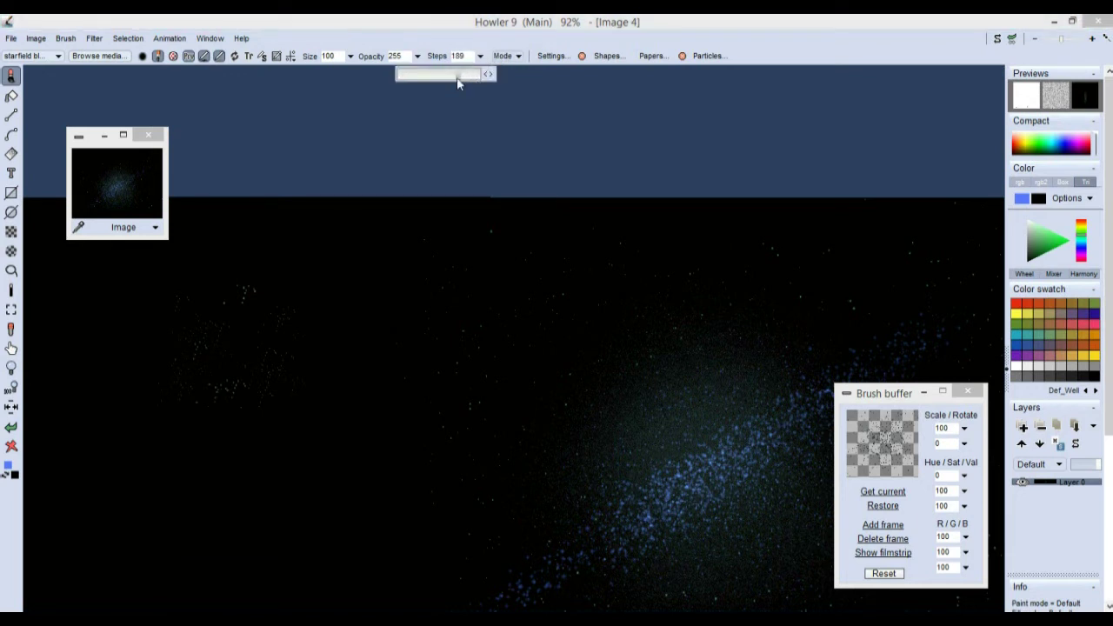
{"action": "left_click", "coordinate": [10, 426]}
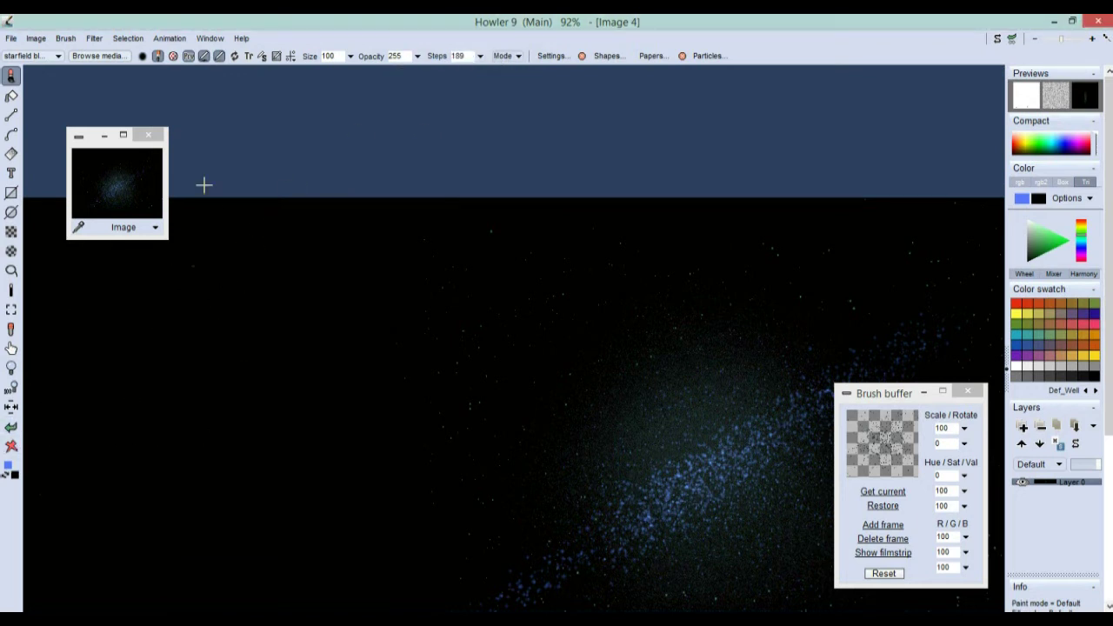
Shrink the transparency key of the captured star brush.
{"action": "left_click", "coordinate": [65, 38]}
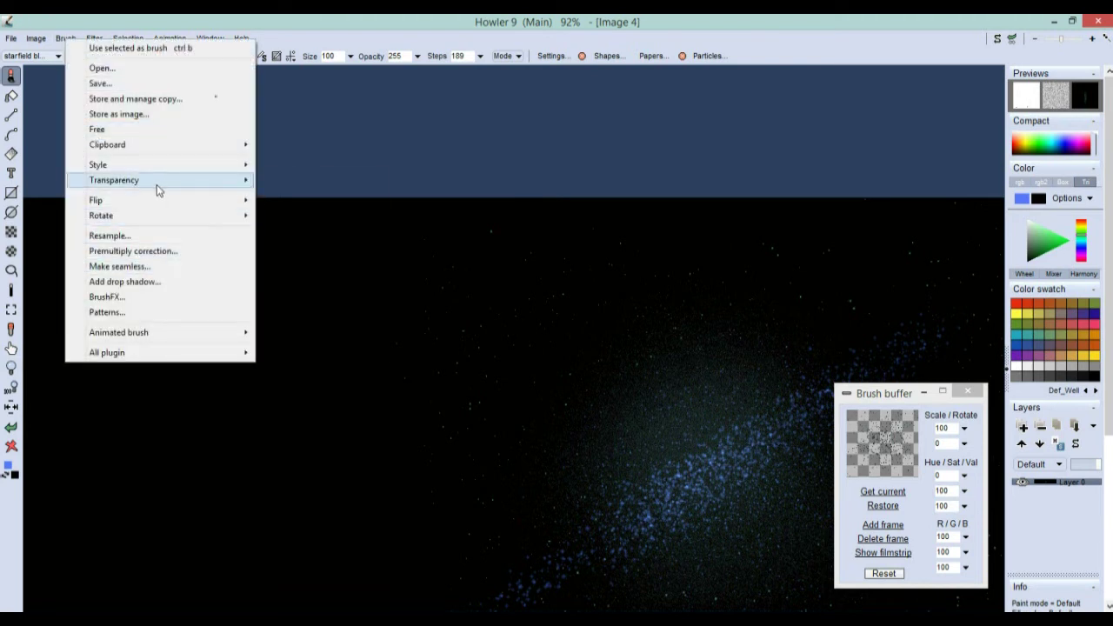
{"action": "mouse_move", "coordinate": [157, 182]}
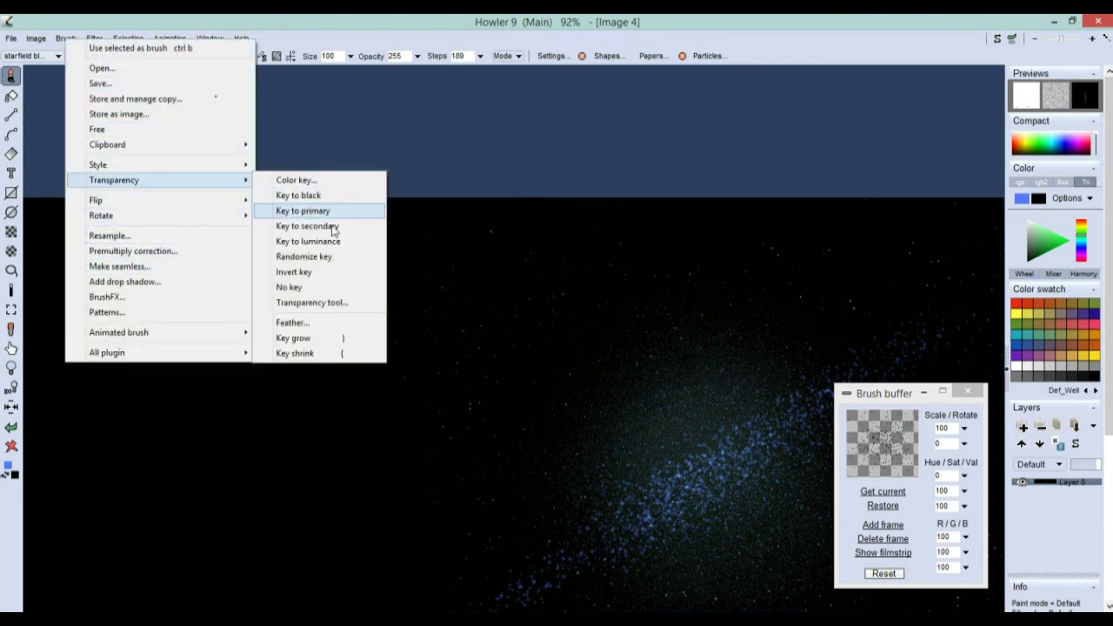
{"action": "left_click", "coordinate": [310, 354]}
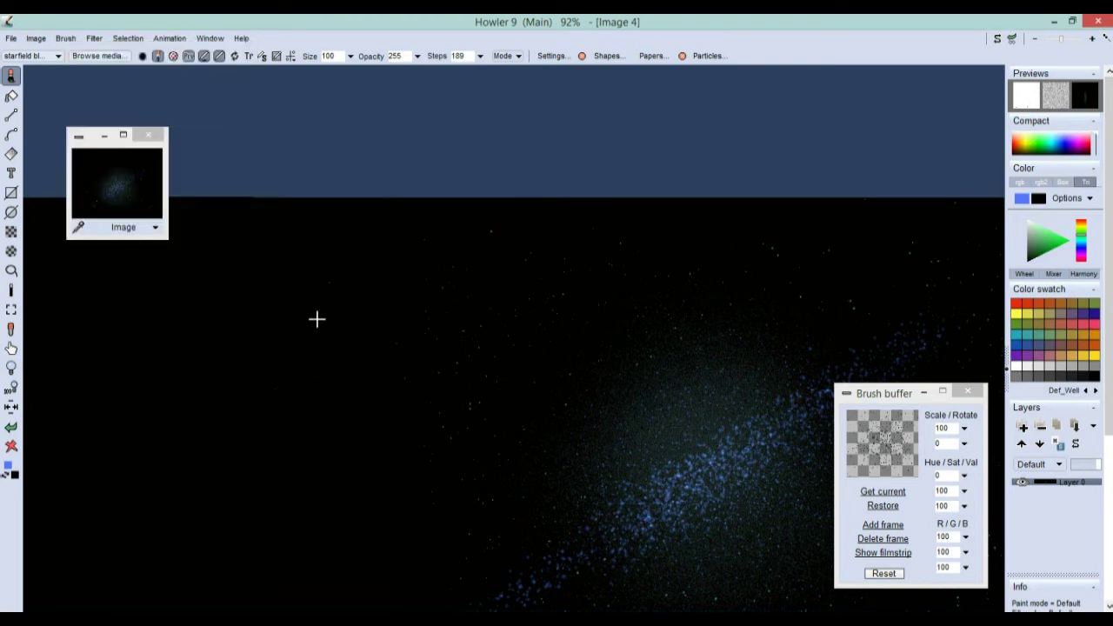
Set the brush's paint mode to Additive and its opacity to 81.
{"action": "left_click", "coordinate": [417, 57]}
{"action": "left_click_drag", "start_coordinate": [368, 77], "coordinate": [346, 80]}
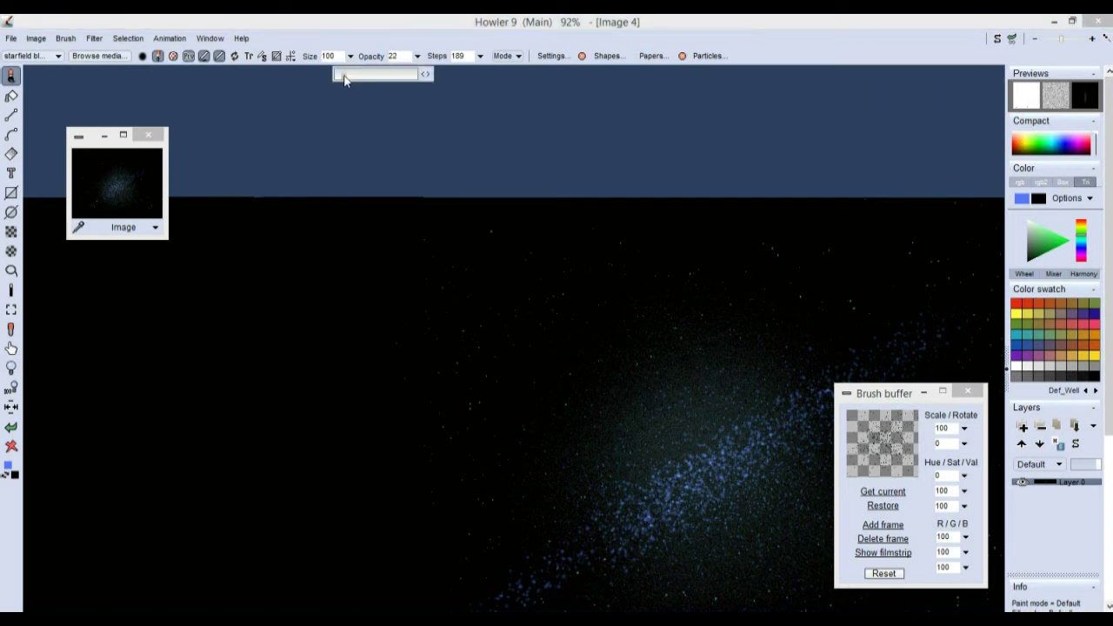
{"action": "left_click", "coordinate": [510, 56]}
{"action": "left_click", "coordinate": [518, 56]}
{"action": "left_click", "coordinate": [567, 79]}
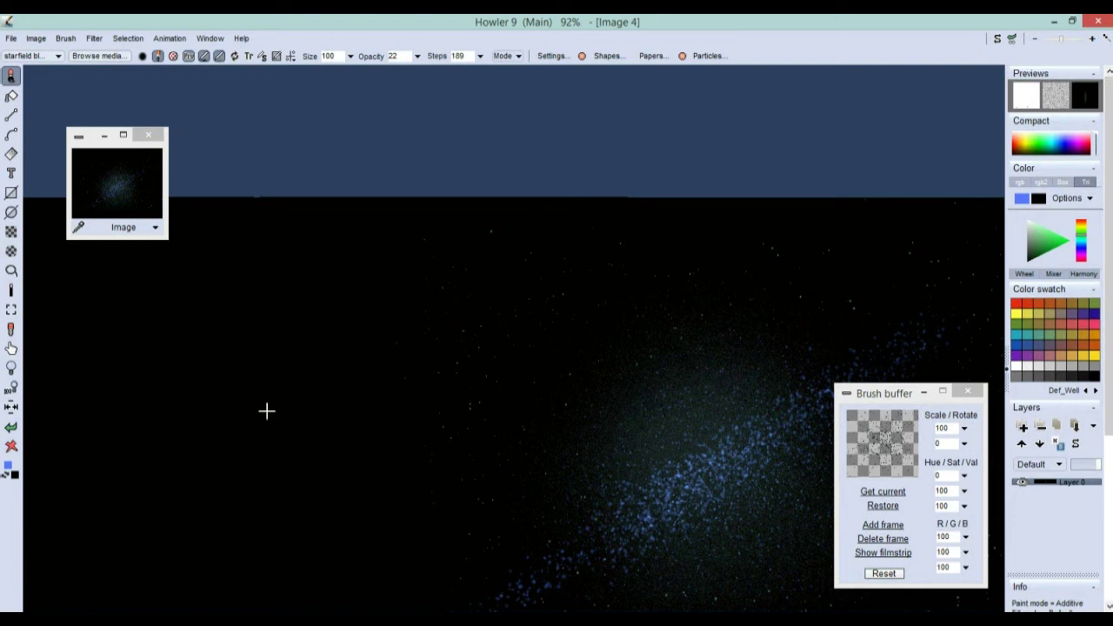
{"action": "left_click", "coordinate": [418, 58]}
{"action": "left_click", "coordinate": [366, 78]}
Paint faint stars with the captured brush over the empty areas on both sides of the star cluster.
{"action": "scroll", "coordinate": [504, 392], "scroll_direction": "down", "scroll_amount": 2}
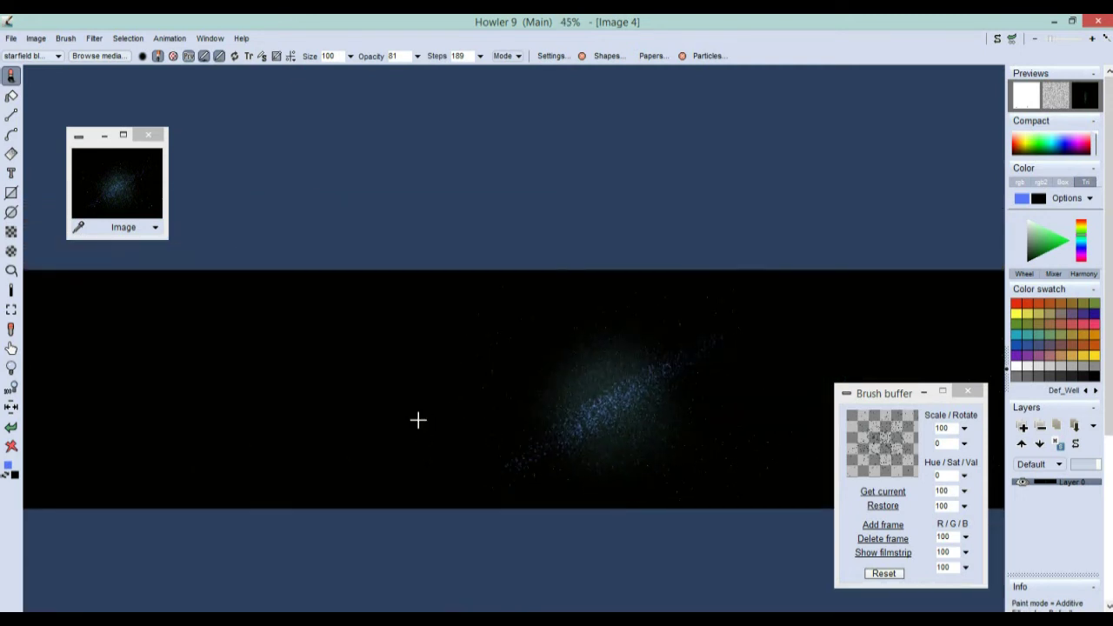
{"action": "scroll", "coordinate": [548, 385], "scroll_direction": "down", "scroll_amount": 1}
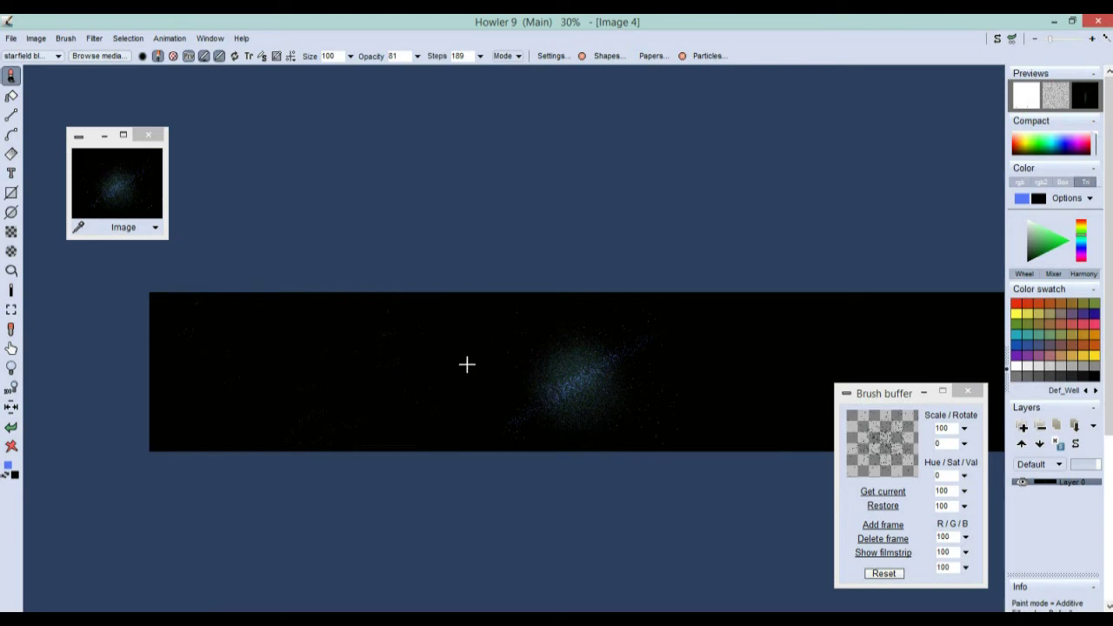
{"action": "scroll", "coordinate": [487, 388], "scroll_direction": "down", "scroll_amount": 1}
{"action": "scroll", "coordinate": [677, 358], "scroll_direction": "up", "scroll_amount": 3}
{"action": "left_click_drag", "start_coordinate": [683, 358], "coordinate": [261, 333]}
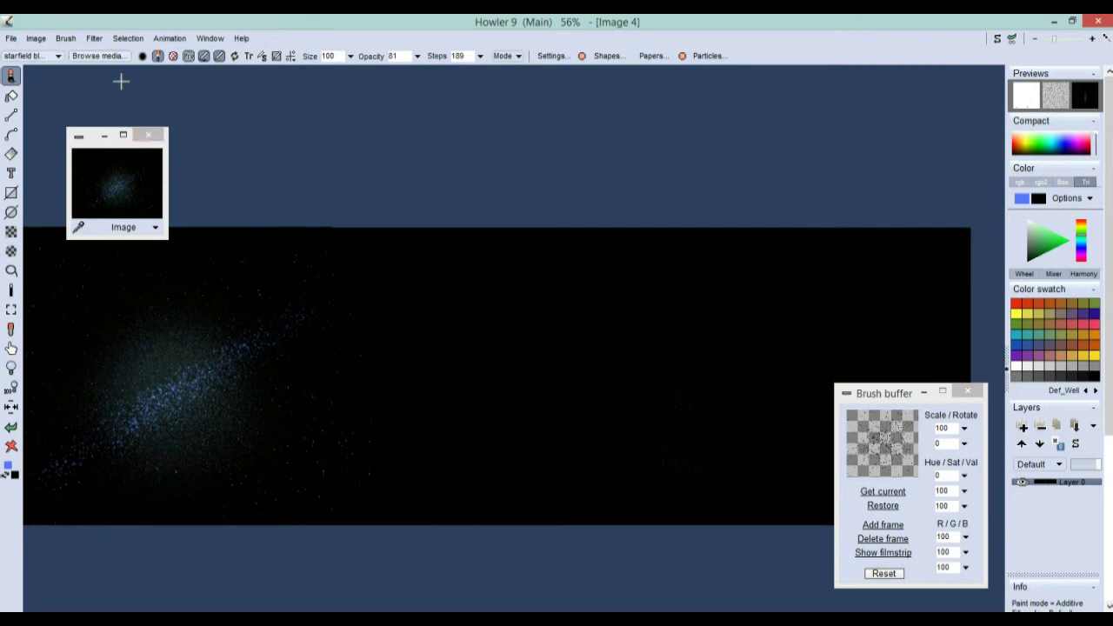
Switch to the Starry brush from the Organic effects presets, and undo a test stroke on the empty black area.
{"action": "left_click", "coordinate": [103, 56]}
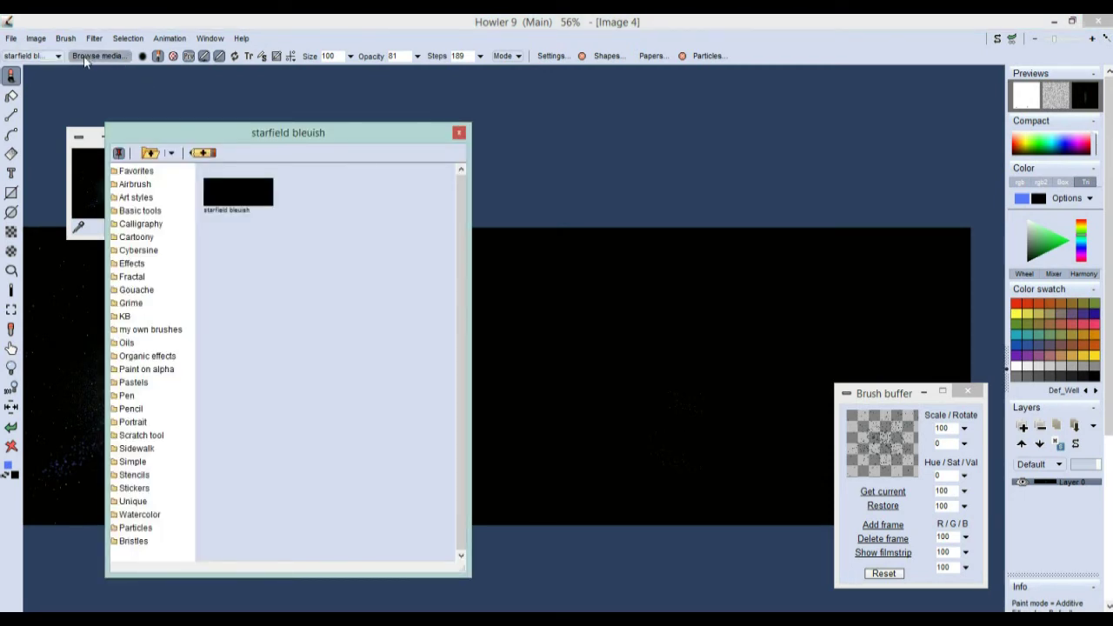
{"action": "left_click", "coordinate": [54, 56]}
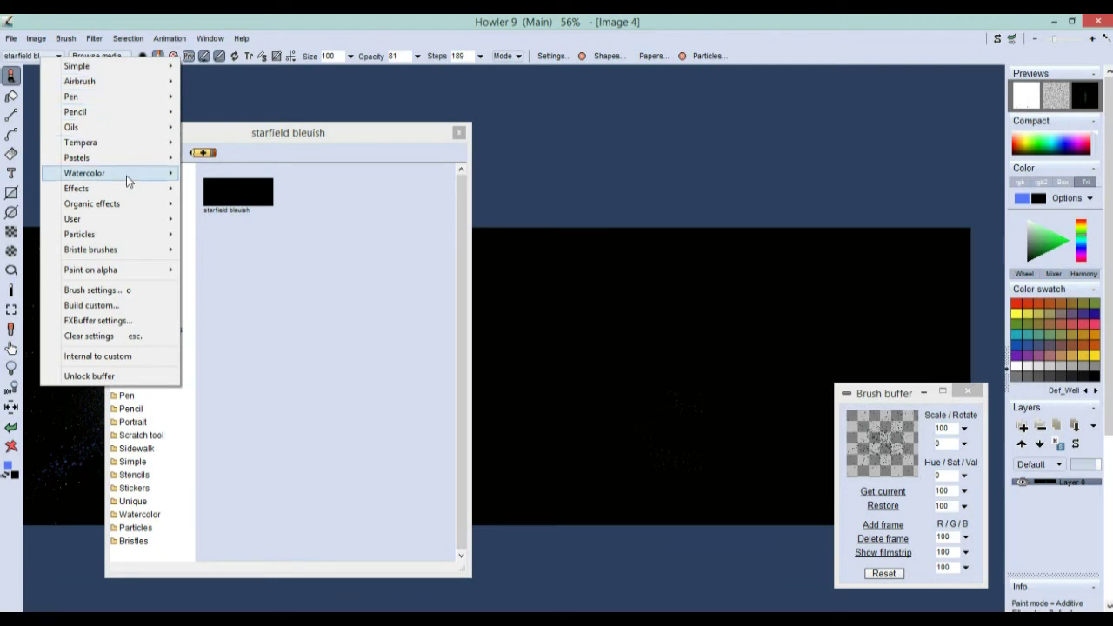
{"action": "mouse_move", "coordinate": [133, 206]}
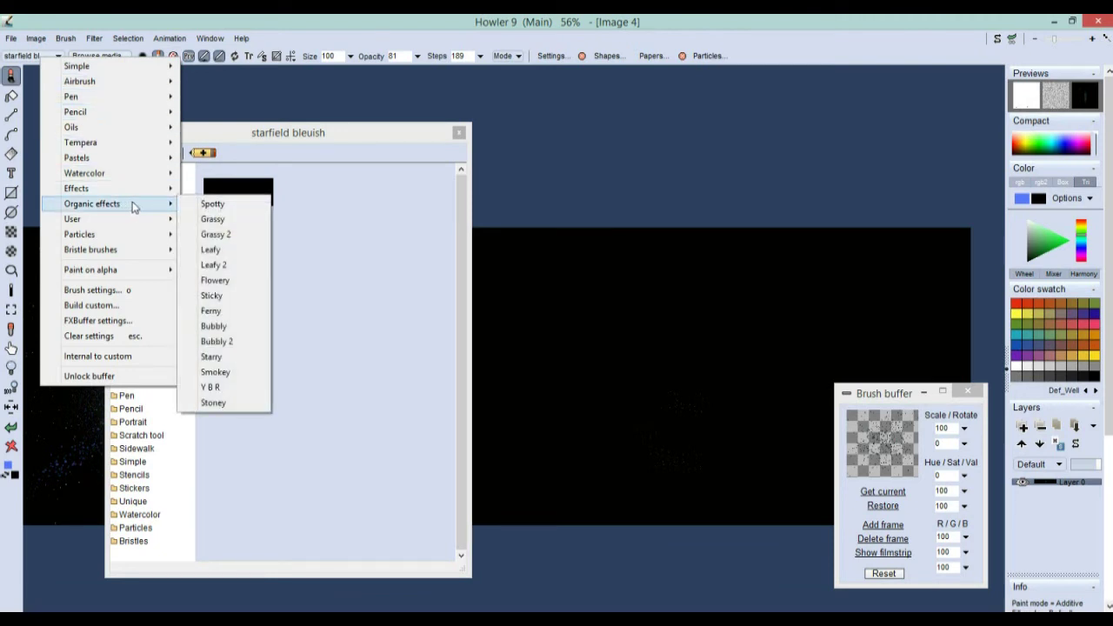
{"action": "left_click", "coordinate": [219, 357]}
{"action": "left_click_drag", "start_coordinate": [654, 317], "coordinate": [716, 445]}
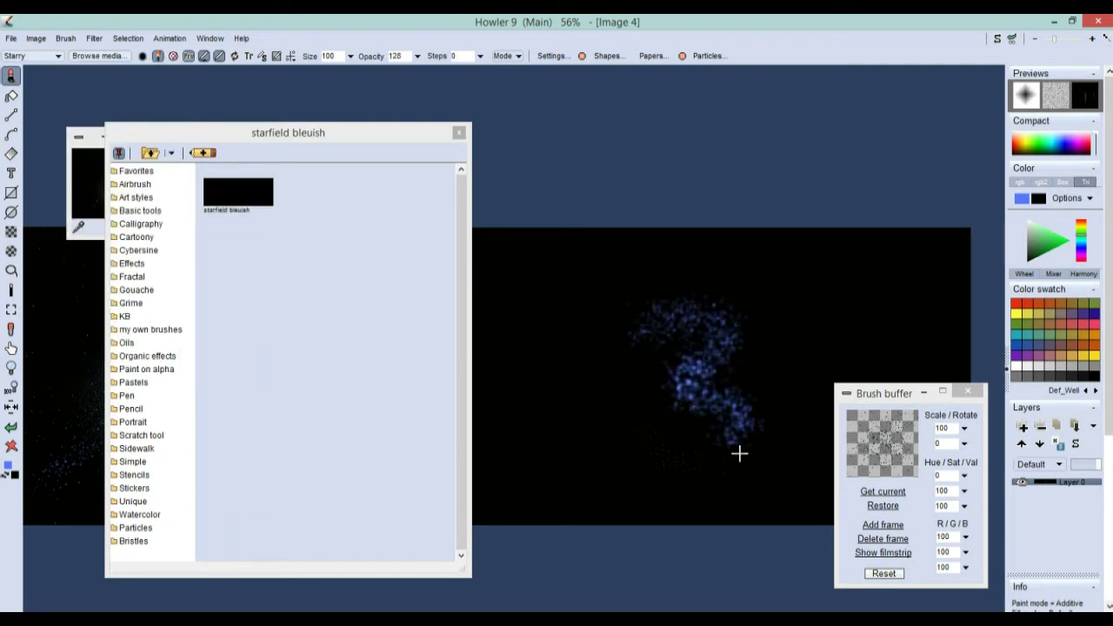
{"action": "left_click", "coordinate": [12, 427]}
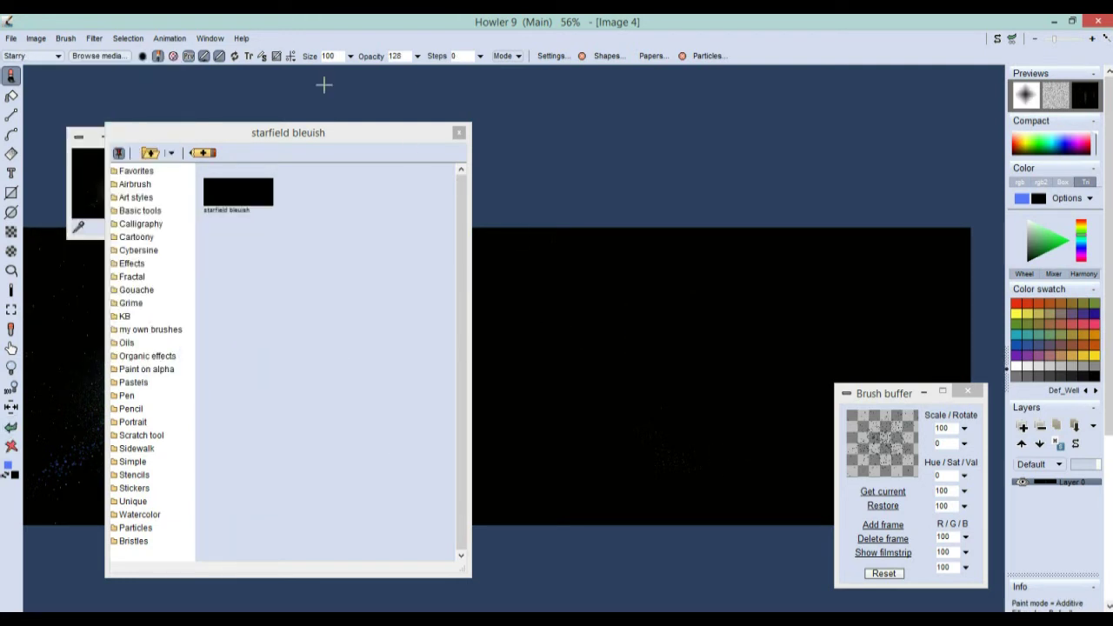
Set the Starry brush's size to 25 and its opacity to 63.
{"action": "left_click", "coordinate": [351, 58]}
{"action": "left_click_drag", "start_coordinate": [341, 75], "coordinate": [286, 77]}
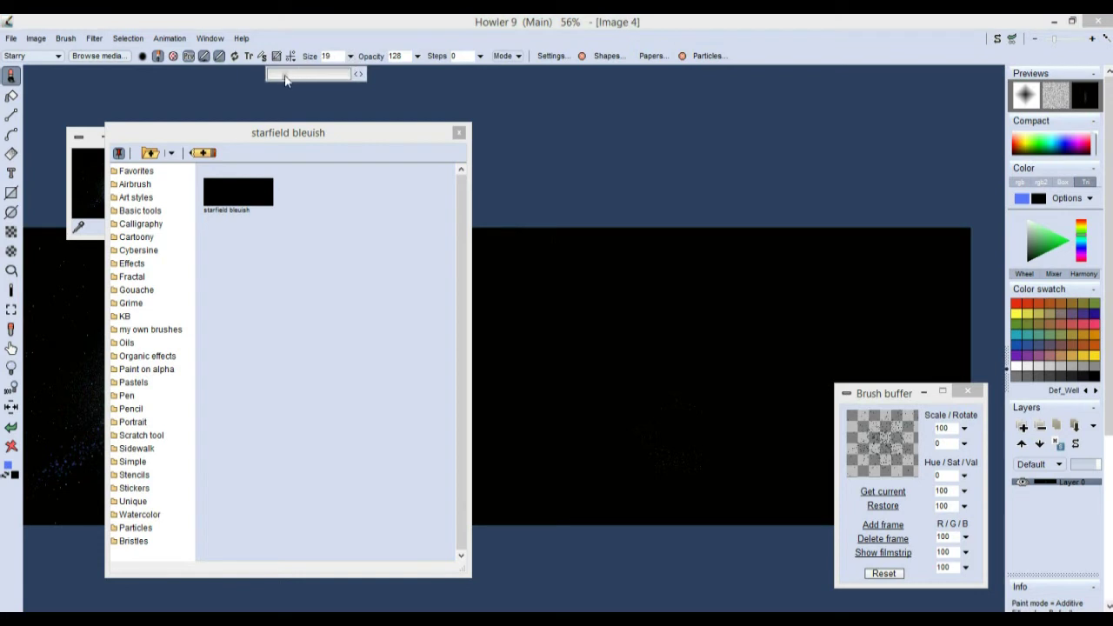
{"action": "left_click", "coordinate": [417, 56]}
{"action": "left_click_drag", "start_coordinate": [393, 75], "coordinate": [357, 76]}
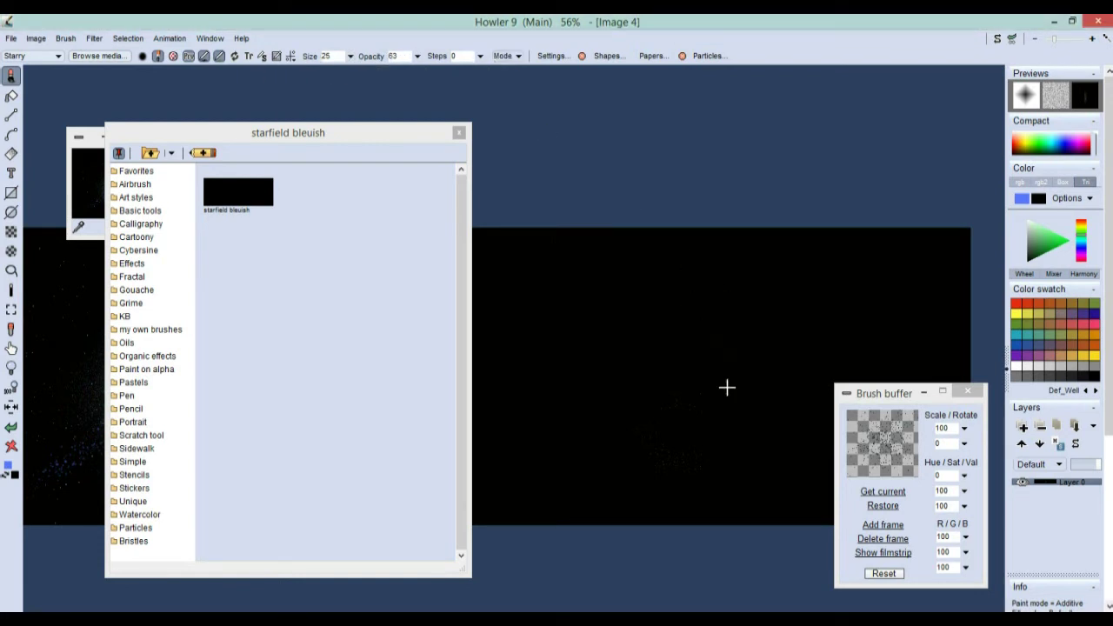
Close the brush media browser and paint faint bluish stars across the wide canvas, on both sides of the cluster and along its diagonal band.
{"action": "mouse_move", "coordinate": [639, 308]}
{"action": "left_mouse_down"}
{"action": "mouse_move", "coordinate": [771, 388]}
{"action": "mouse_move", "coordinate": [606, 437]}
{"action": "left_mouse_up"}
{"action": "left_click", "coordinate": [458, 133]}
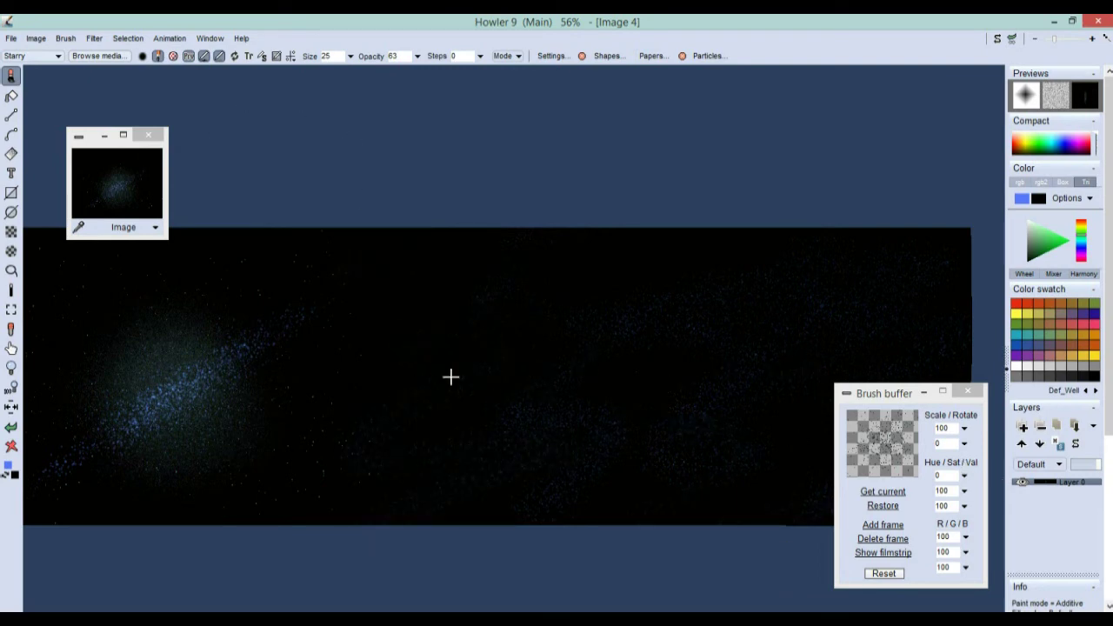
{"action": "left_click_drag", "start_coordinate": [385, 375], "coordinate": [674, 333]}
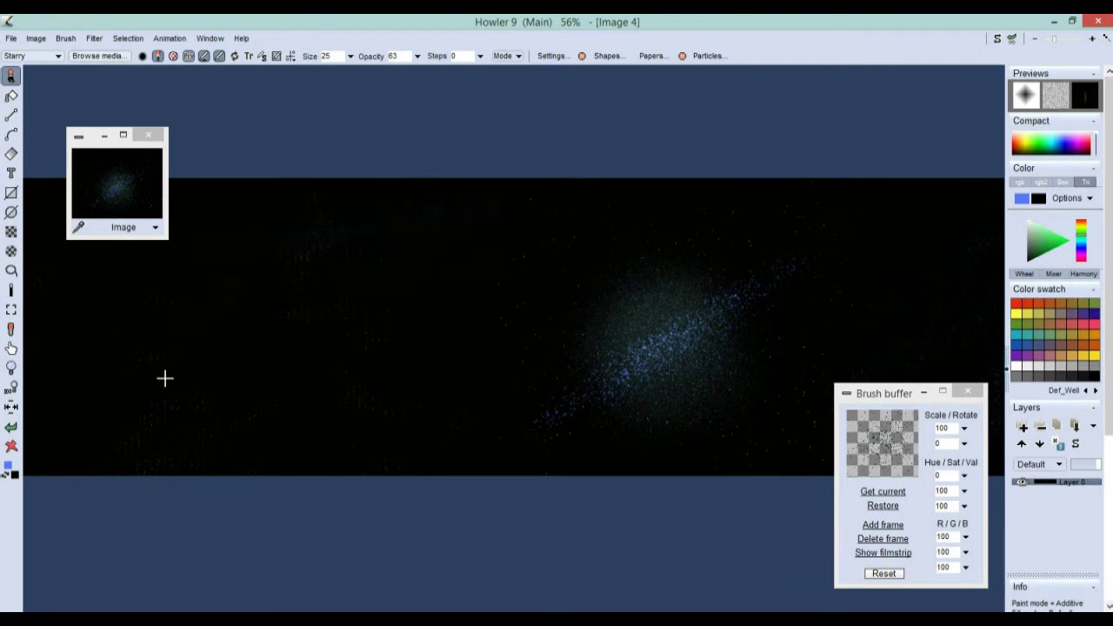
{"action": "left_click_drag", "start_coordinate": [400, 371], "coordinate": [481, 367]}
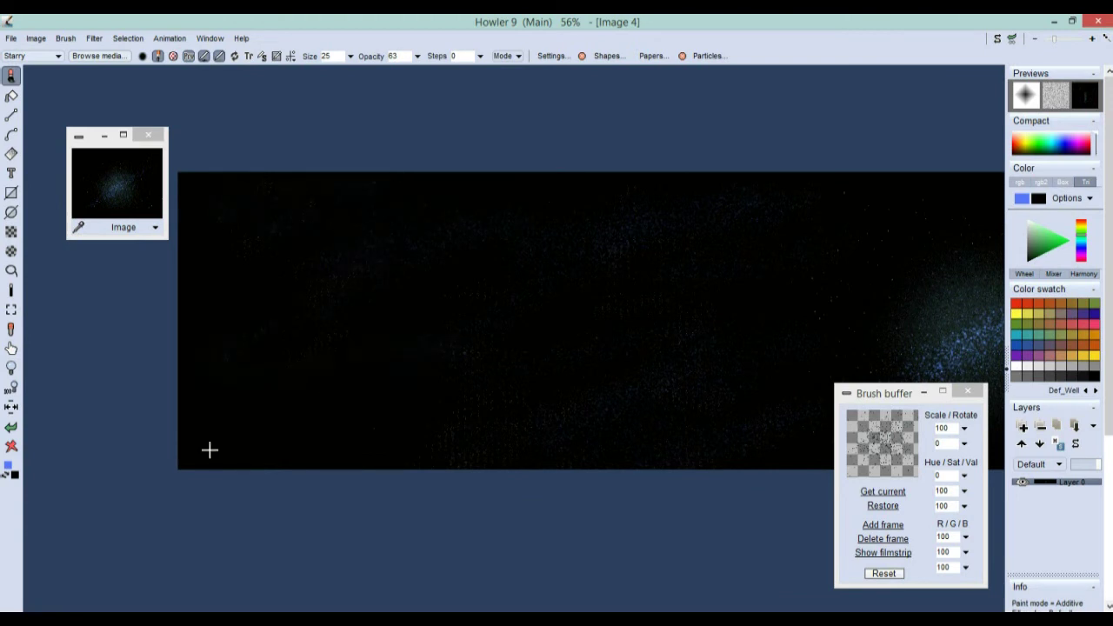
{"action": "left_click_drag", "start_coordinate": [597, 347], "coordinate": [186, 304]}
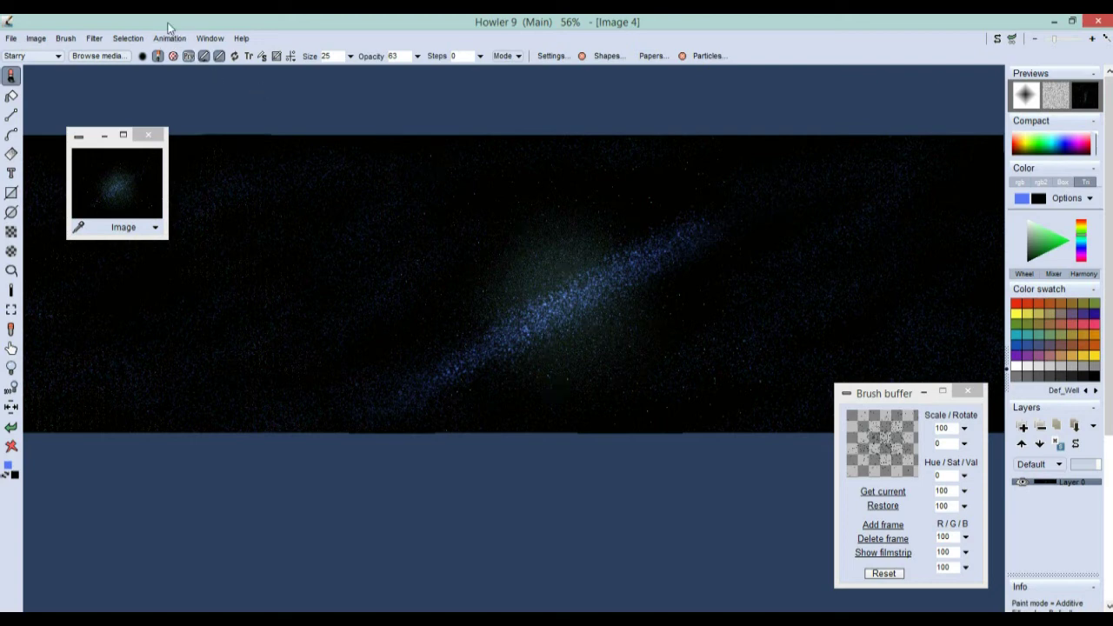
Shift the image's pixels by -32 in X and 147 in Y with the Shift pixels transform.
{"action": "left_click", "coordinate": [92, 39]}
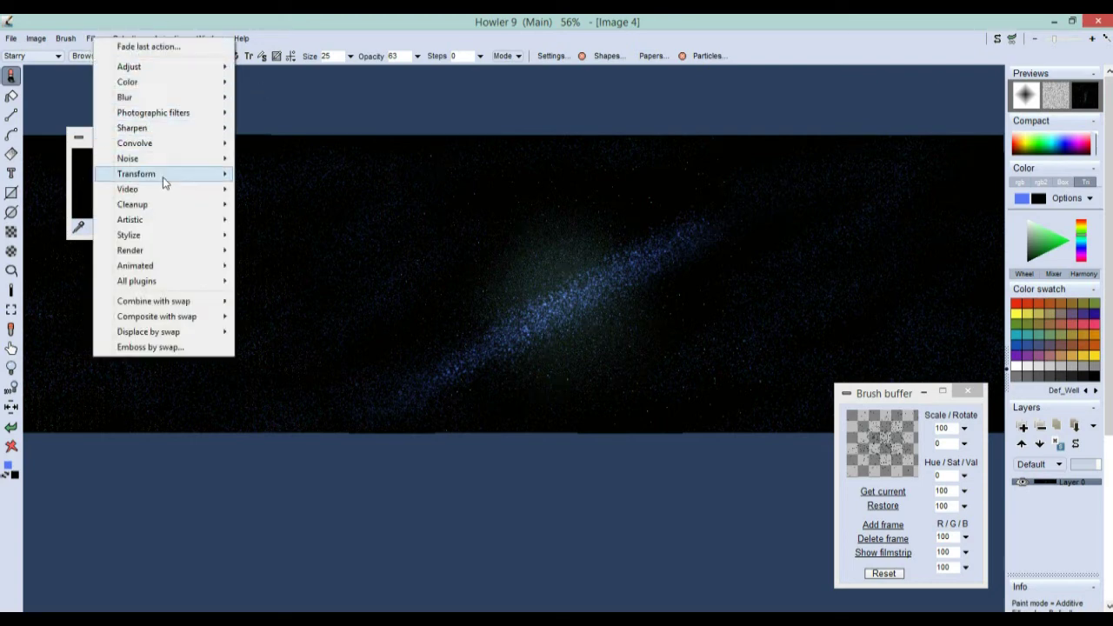
{"action": "mouse_move", "coordinate": [163, 176]}
{"action": "left_click", "coordinate": [299, 189]}
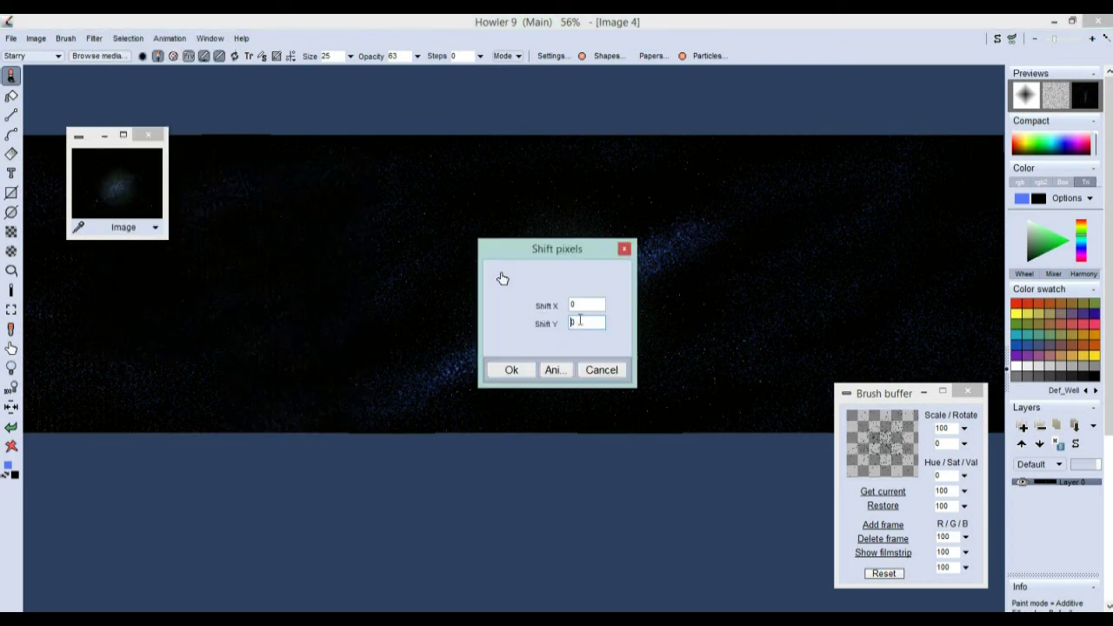
{"action": "left_click_drag", "start_coordinate": [533, 255], "coordinate": [217, 398]}
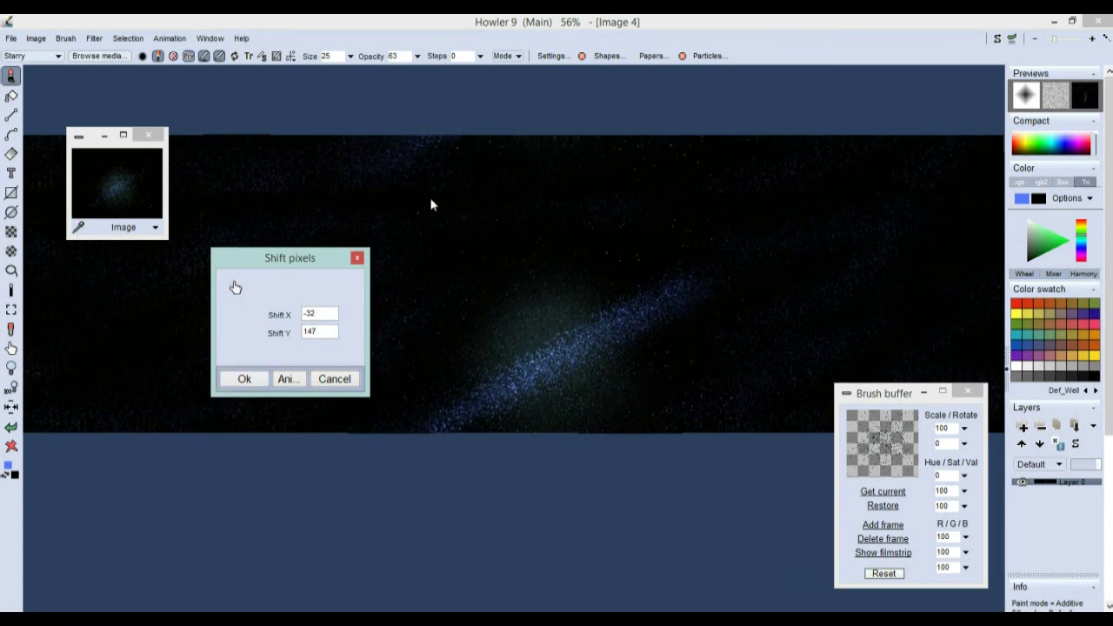
{"action": "left_click", "coordinate": [244, 380]}
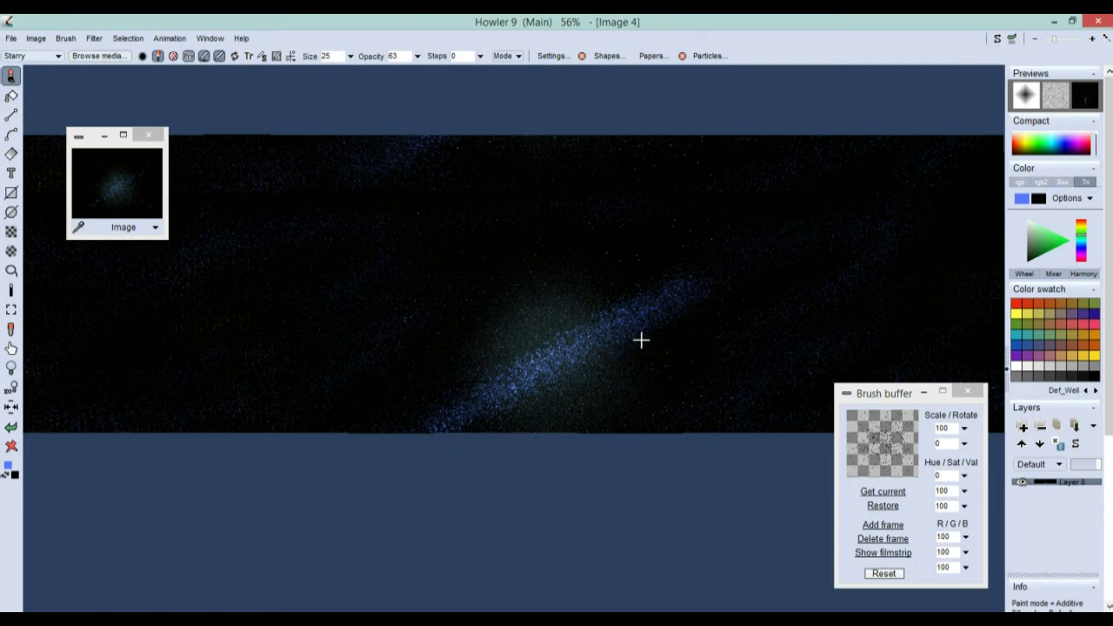
Place a lens flare on the star cluster's core using the dark teal preset with a white starburst.
{"action": "left_click_drag", "start_coordinate": [721, 336], "coordinate": [516, 355]}
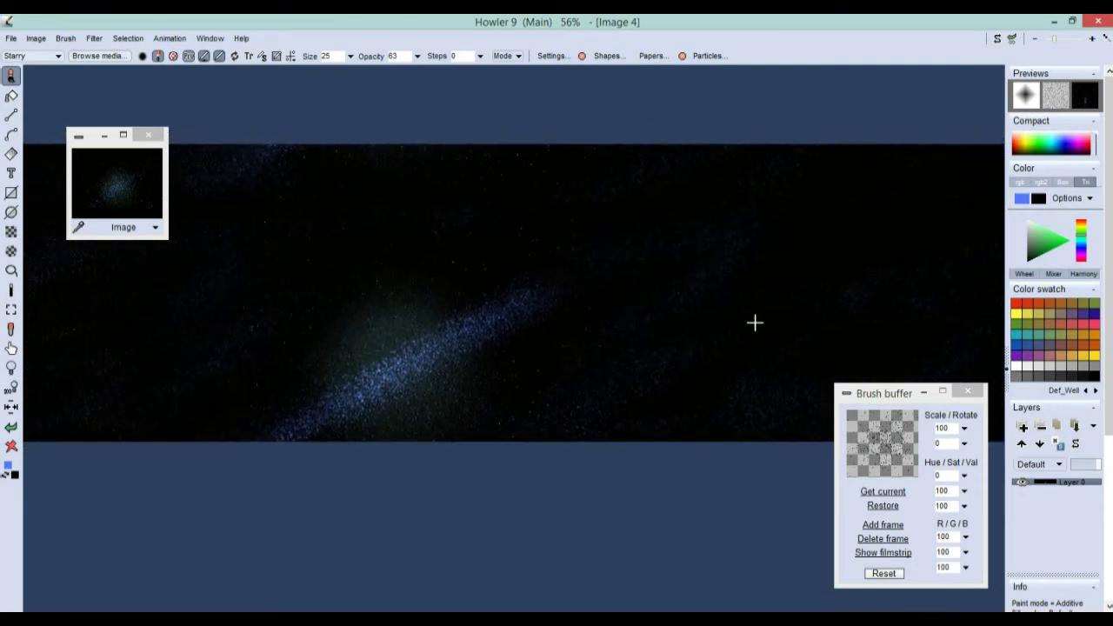
{"action": "scroll", "coordinate": [614, 351], "scroll_direction": "down", "scroll_amount": 3}
{"action": "scroll", "coordinate": [656, 340], "scroll_direction": "up", "scroll_amount": 1}
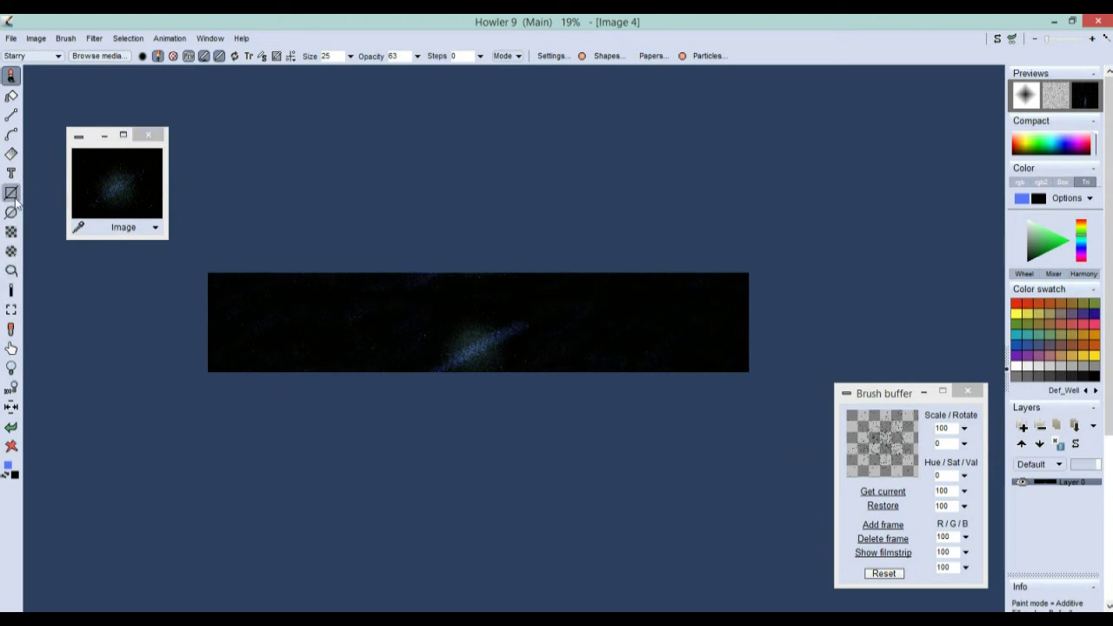
{"action": "left_click", "coordinate": [11, 156]}
{"action": "left_click", "coordinate": [8, 156]}
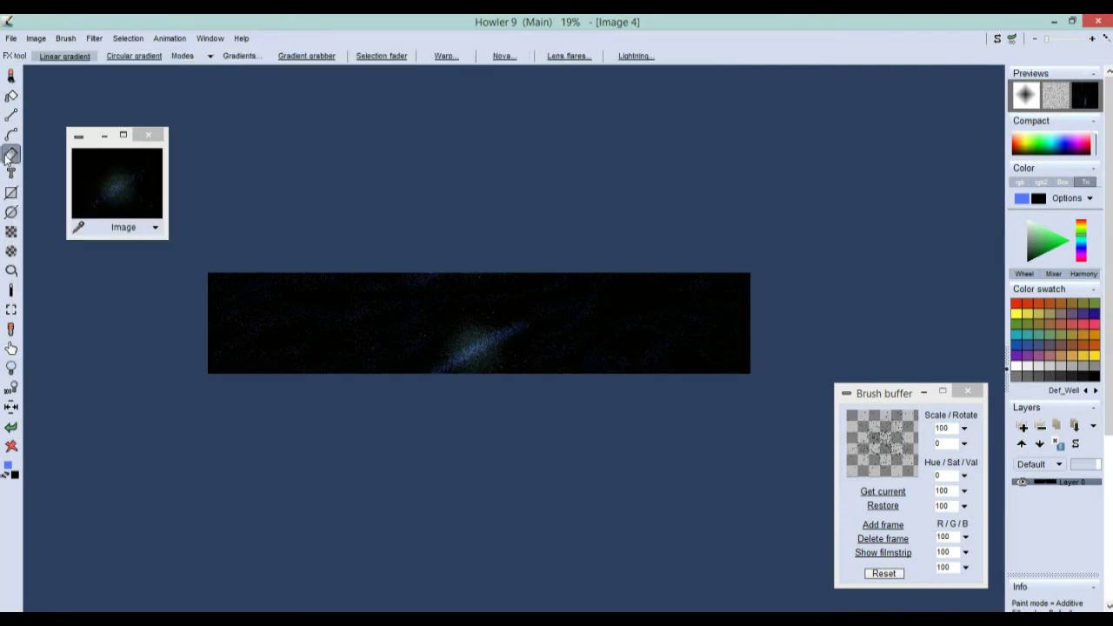
{"action": "left_click", "coordinate": [11, 155]}
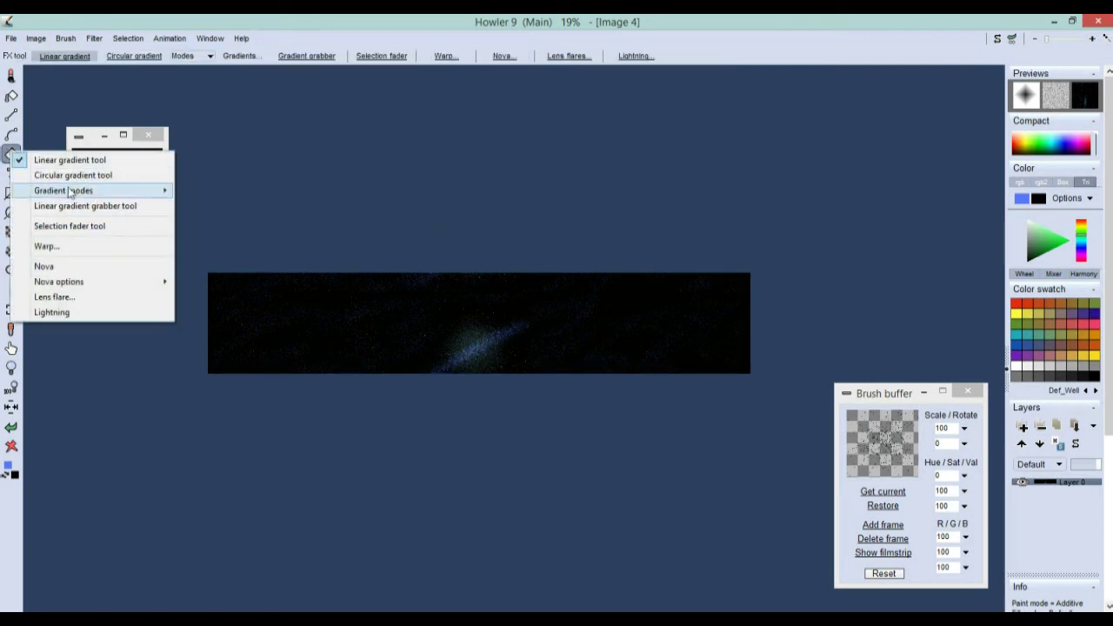
{"action": "left_click", "coordinate": [53, 297]}
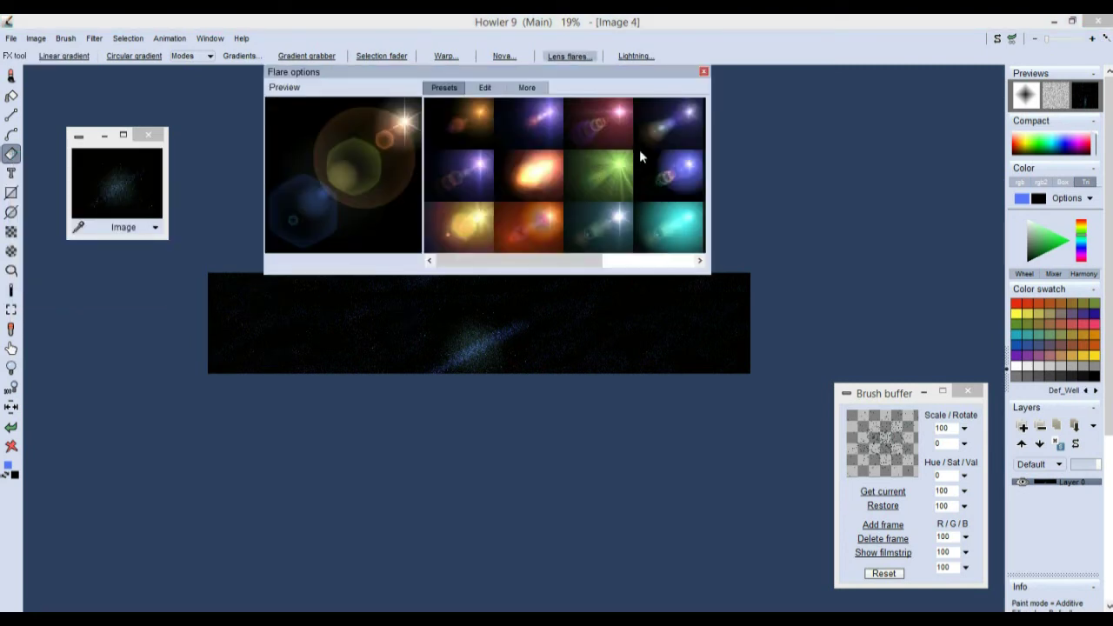
{"action": "left_click", "coordinate": [606, 217]}
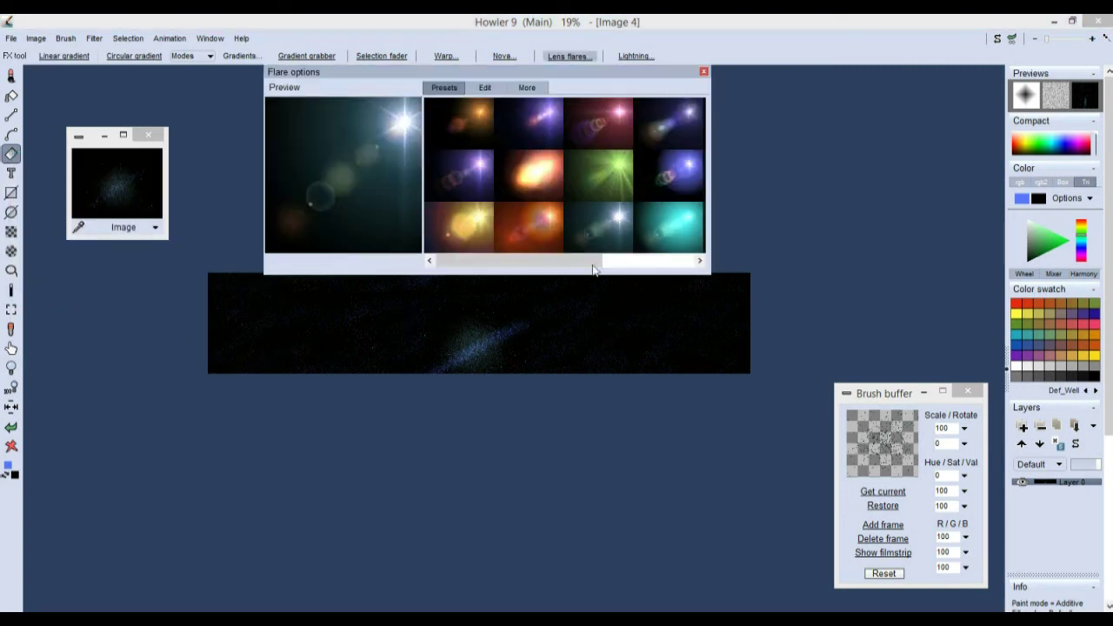
{"action": "left_click", "coordinate": [472, 350]}
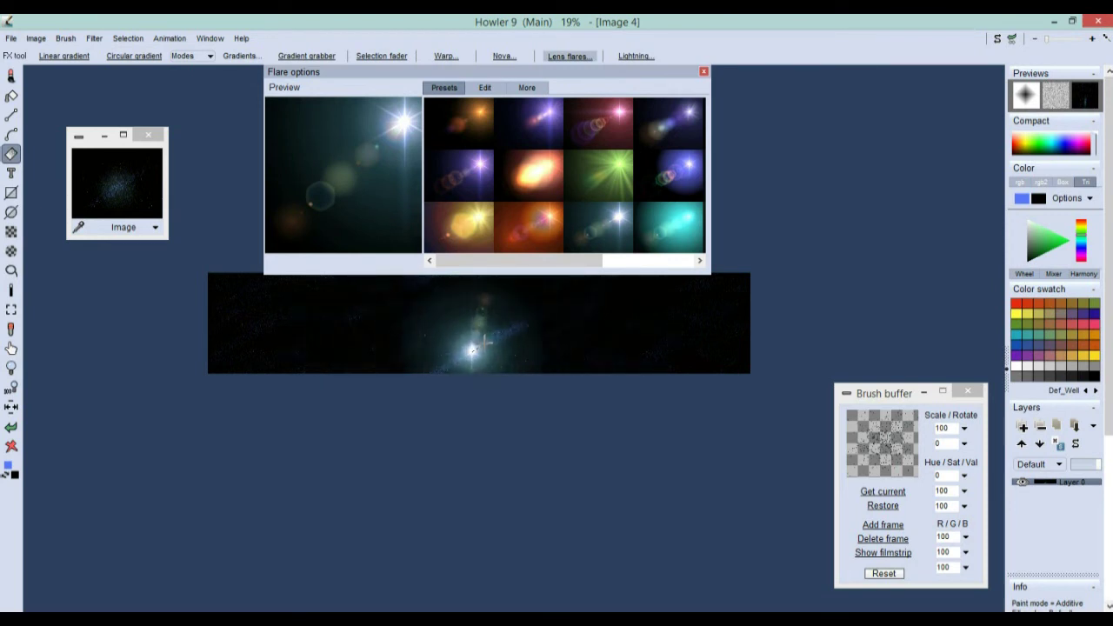
{"action": "left_click", "coordinate": [703, 71]}
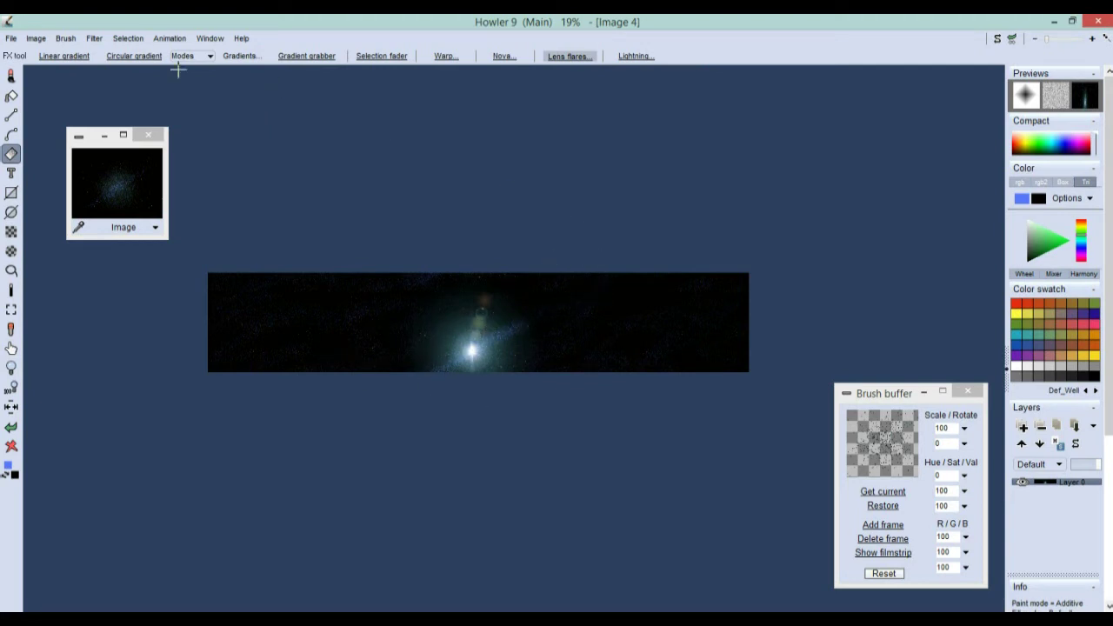
Store a copy of the flared star image, and use the current image as the brush.
{"action": "left_click", "coordinate": [66, 39]}
{"action": "left_click", "coordinate": [37, 41]}
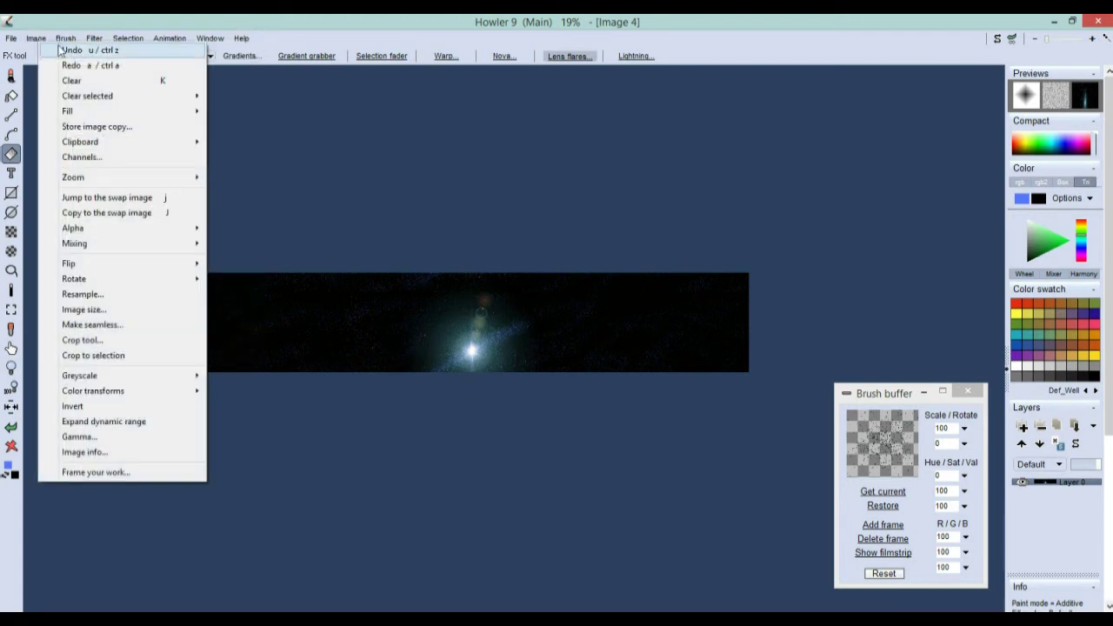
{"action": "left_click", "coordinate": [119, 128]}
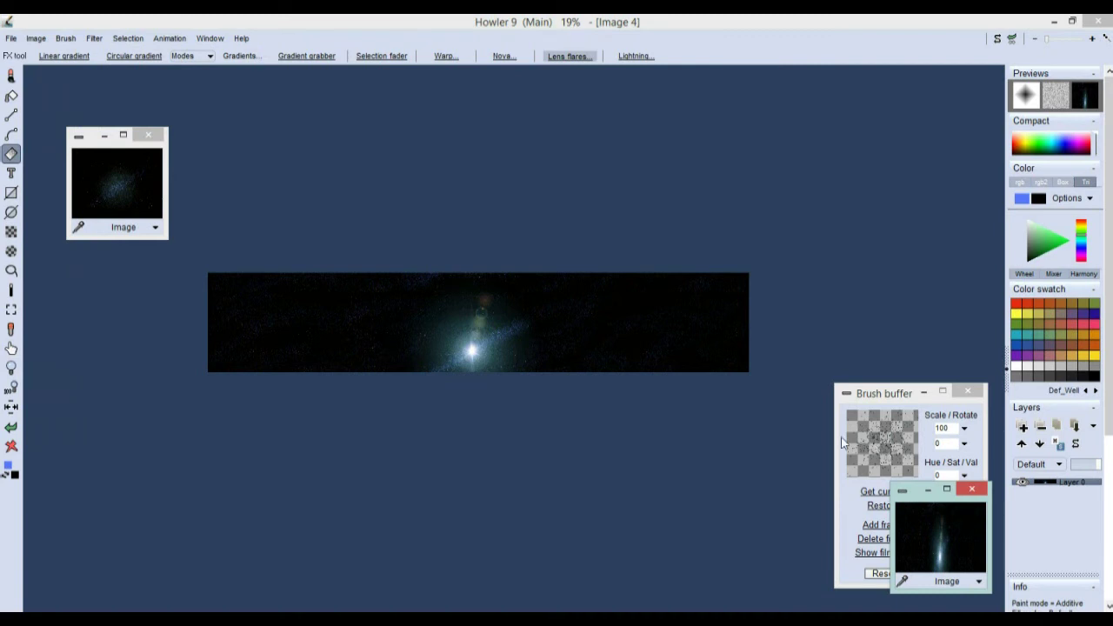
{"action": "left_click", "coordinate": [67, 40]}
{"action": "left_click", "coordinate": [111, 52]}
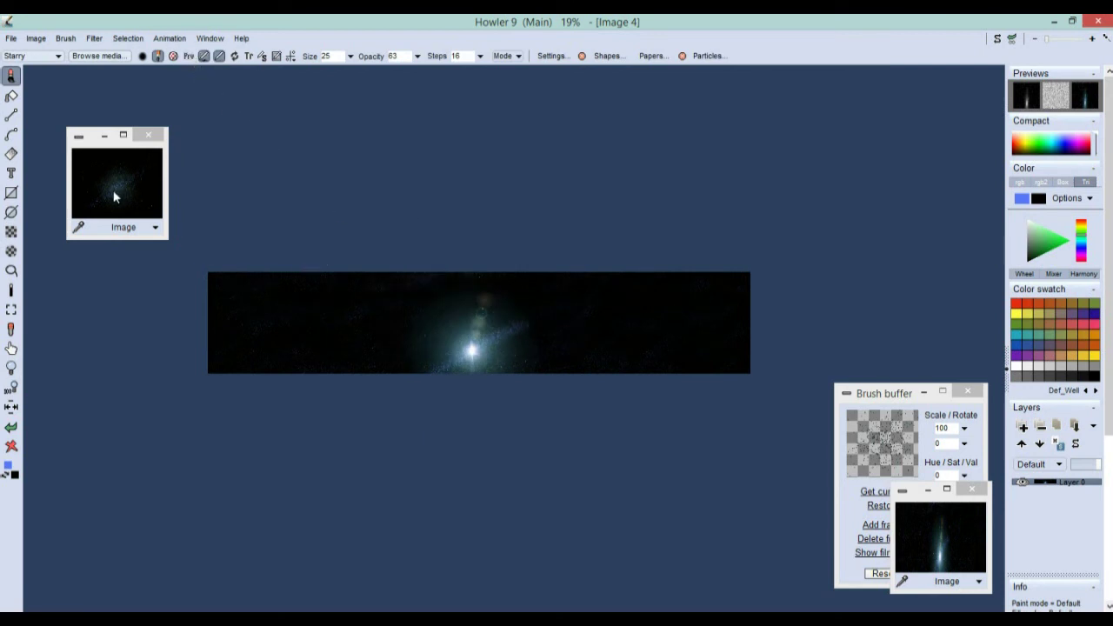
Replace the current image with the first stored star image, and invert its colors.
{"action": "left_click", "coordinate": [155, 226]}
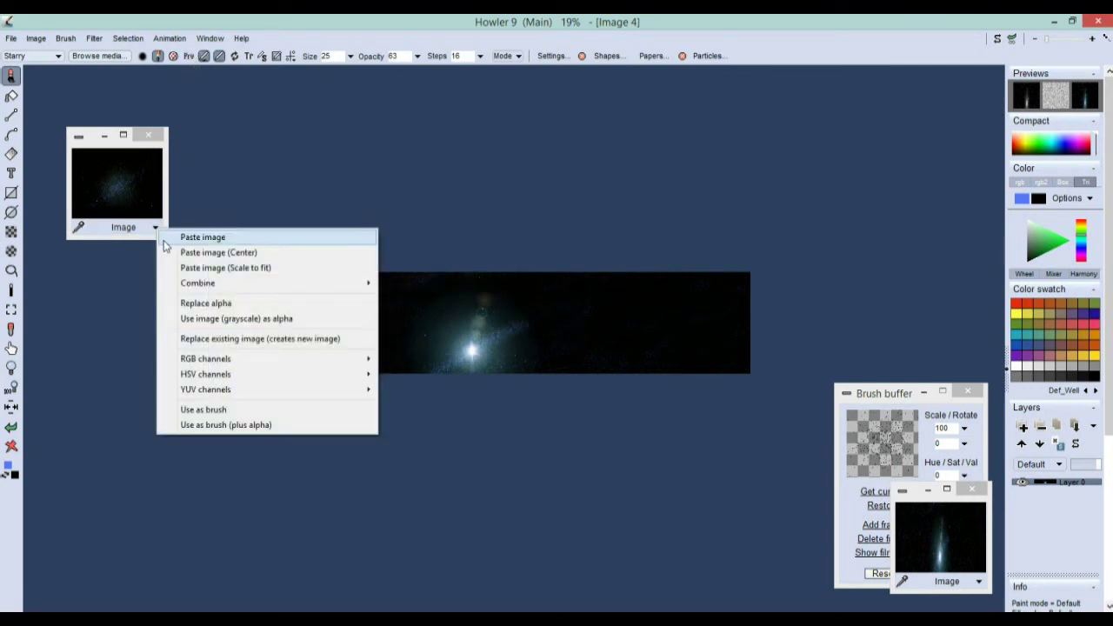
{"action": "left_click", "coordinate": [230, 340]}
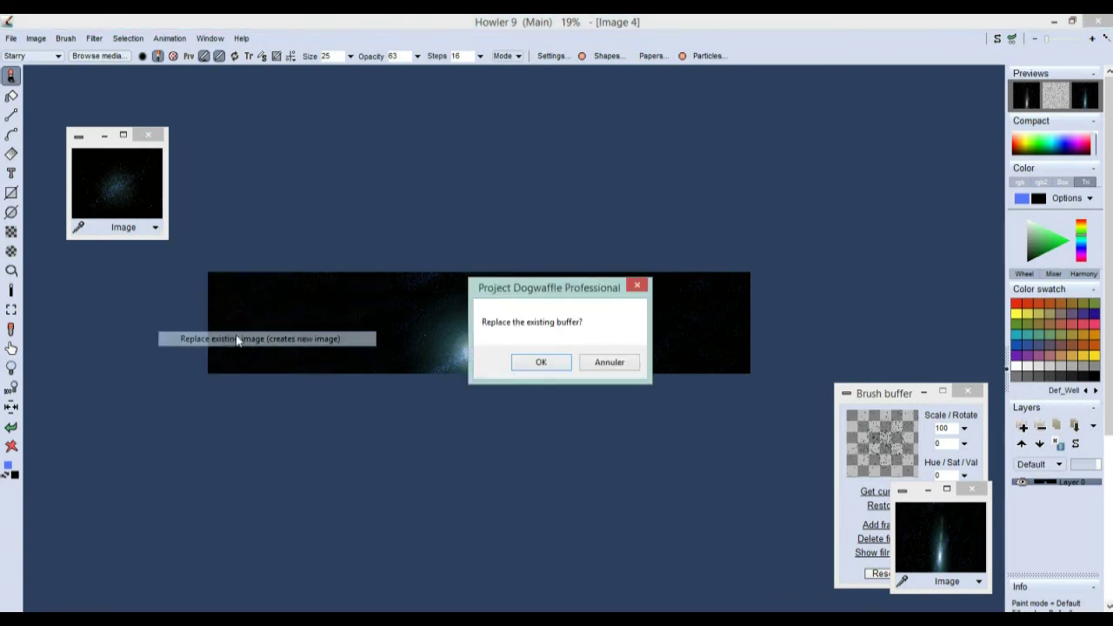
{"action": "left_click", "coordinate": [541, 362]}
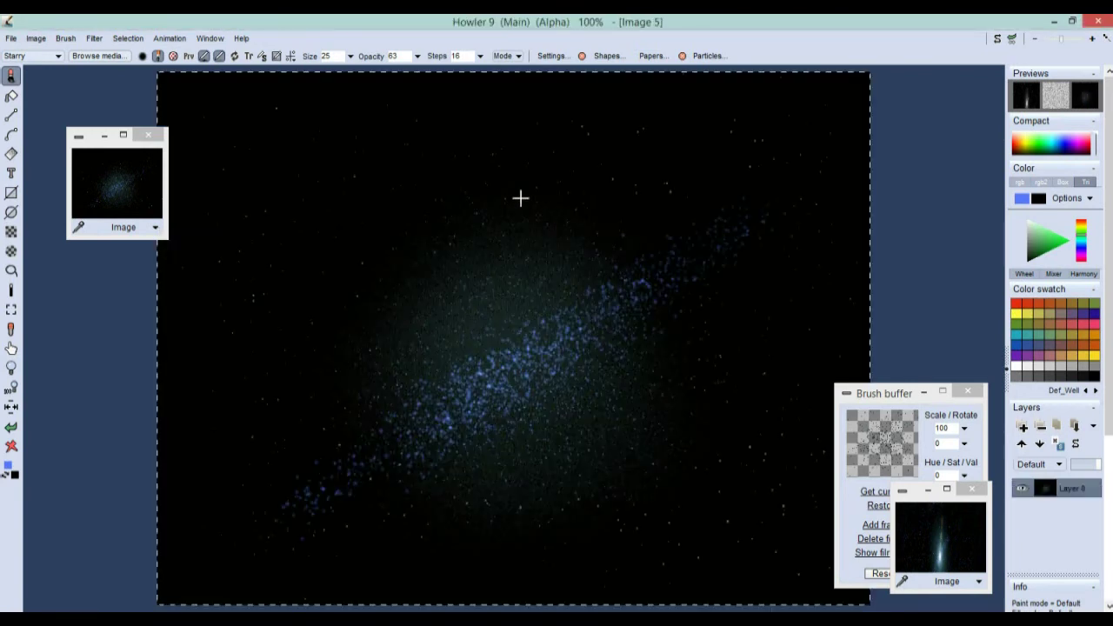
{"action": "left_click", "coordinate": [35, 39]}
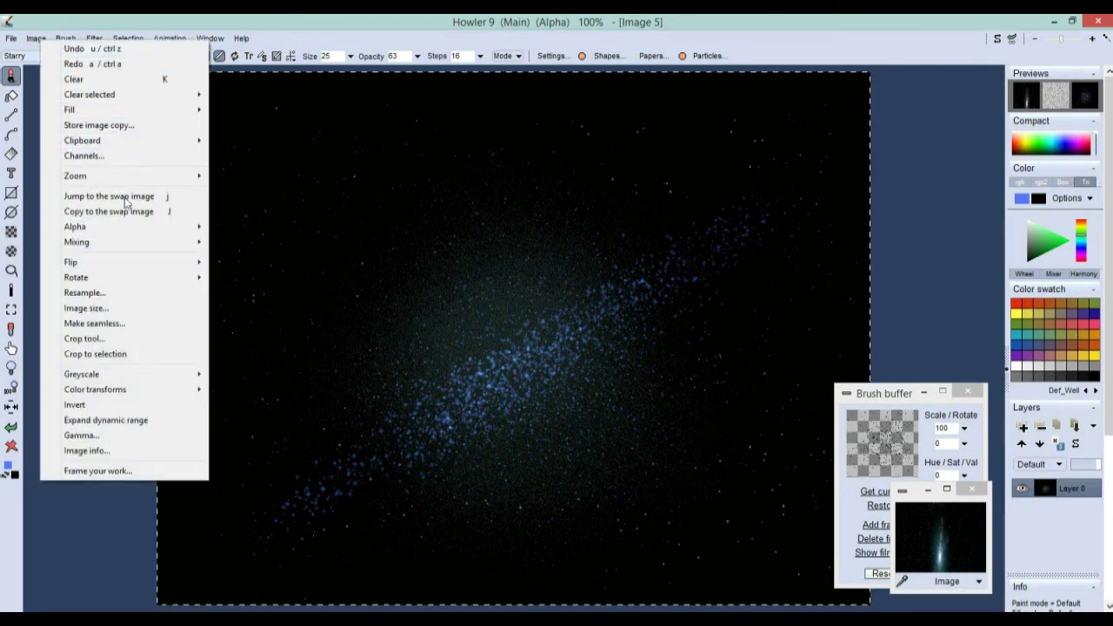
{"action": "left_click", "coordinate": [95, 405]}
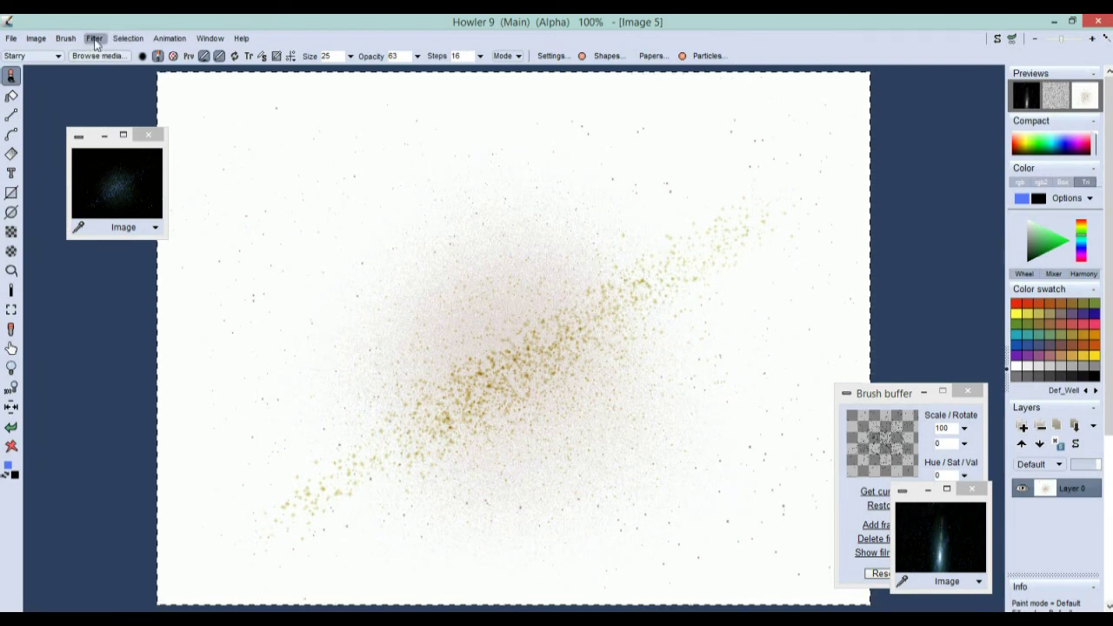
Choose the muted brown striped gradient as the fill gradient from the gradient collection.
{"action": "left_click", "coordinate": [222, 38]}
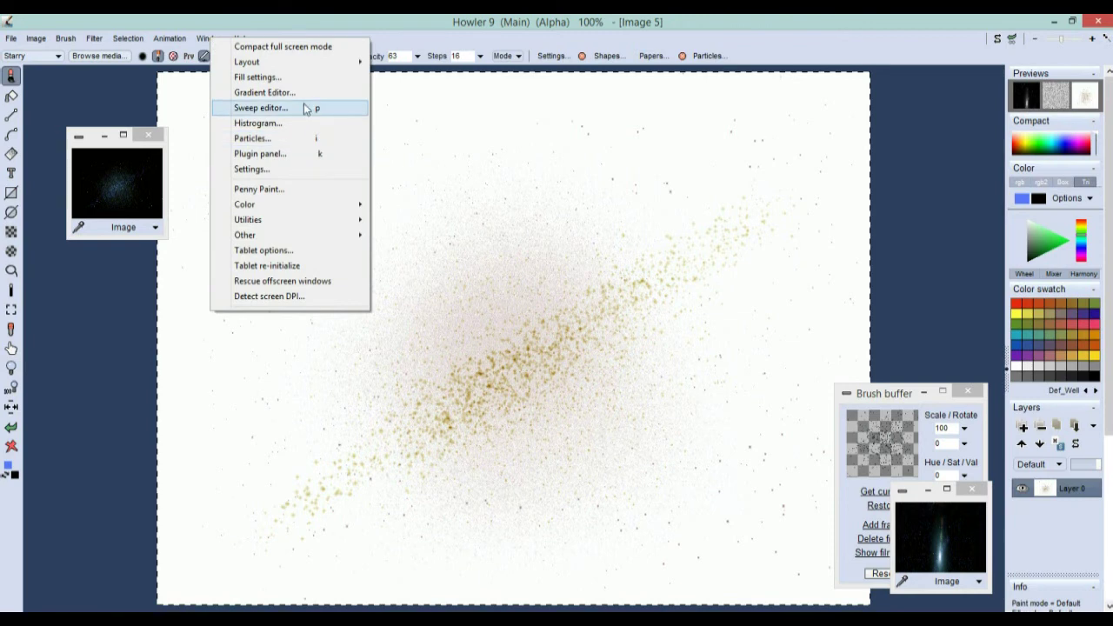
{"action": "left_click", "coordinate": [261, 76]}
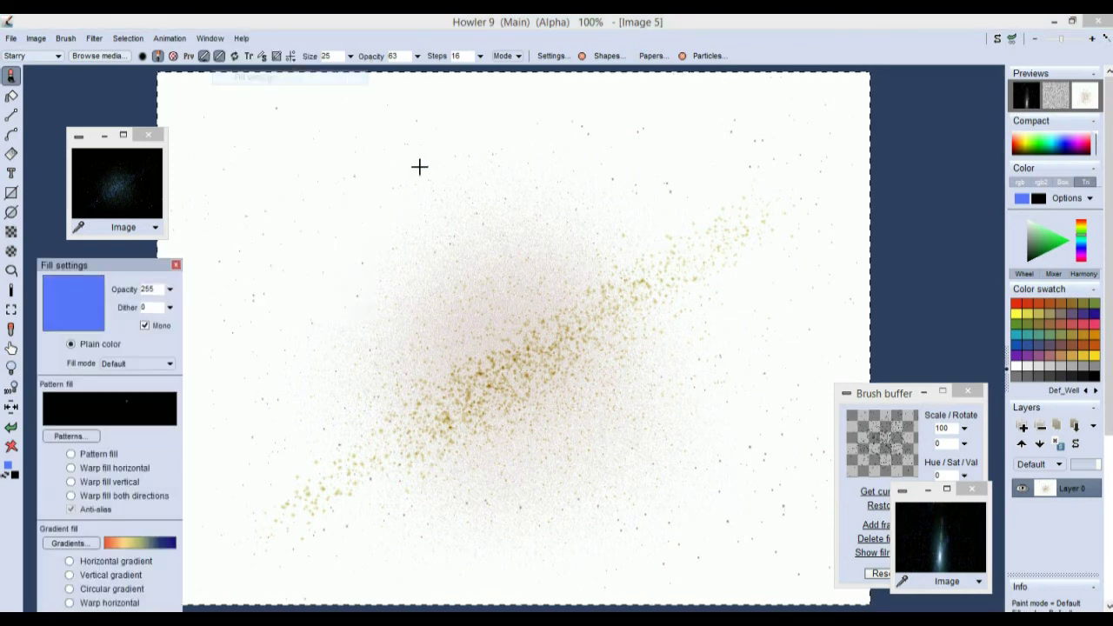
{"action": "left_click", "coordinate": [69, 544]}
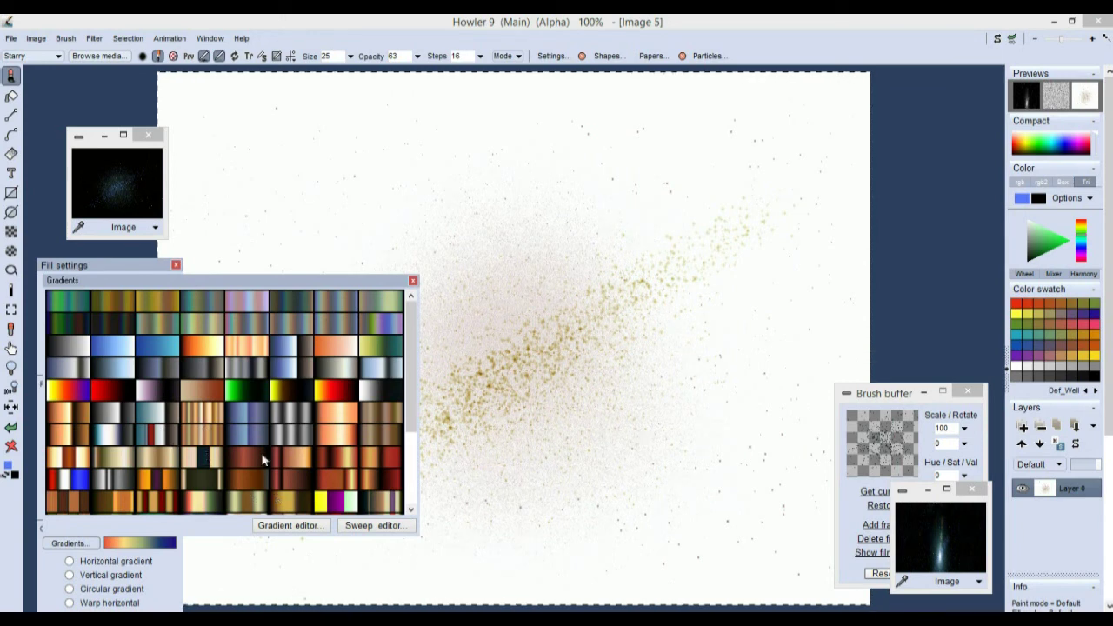
{"action": "left_click", "coordinate": [409, 453]}
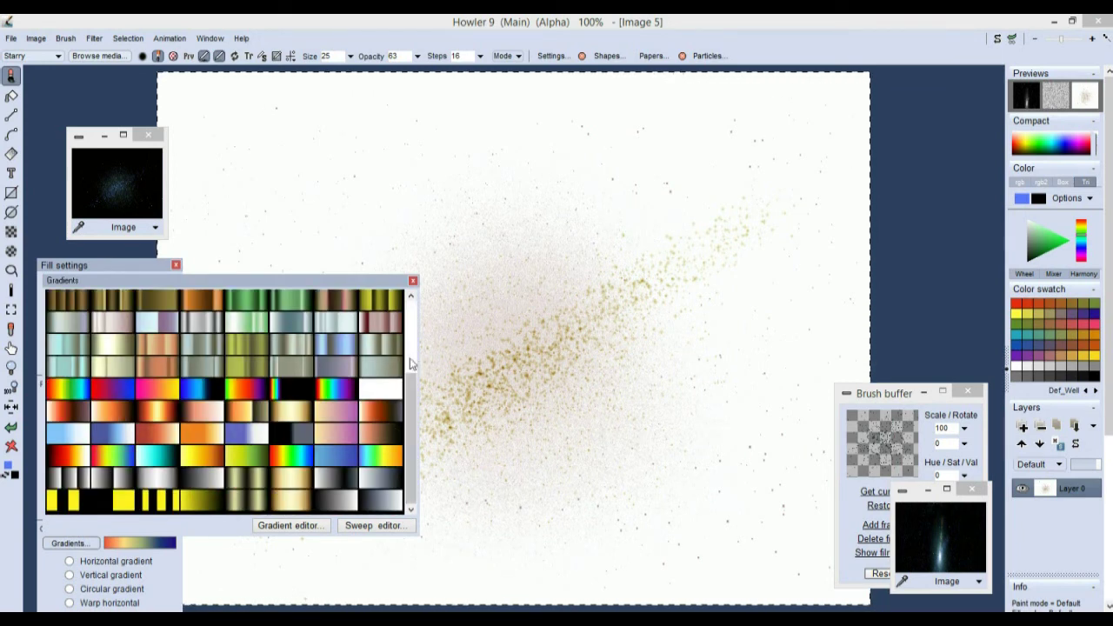
{"action": "left_click", "coordinate": [407, 372]}
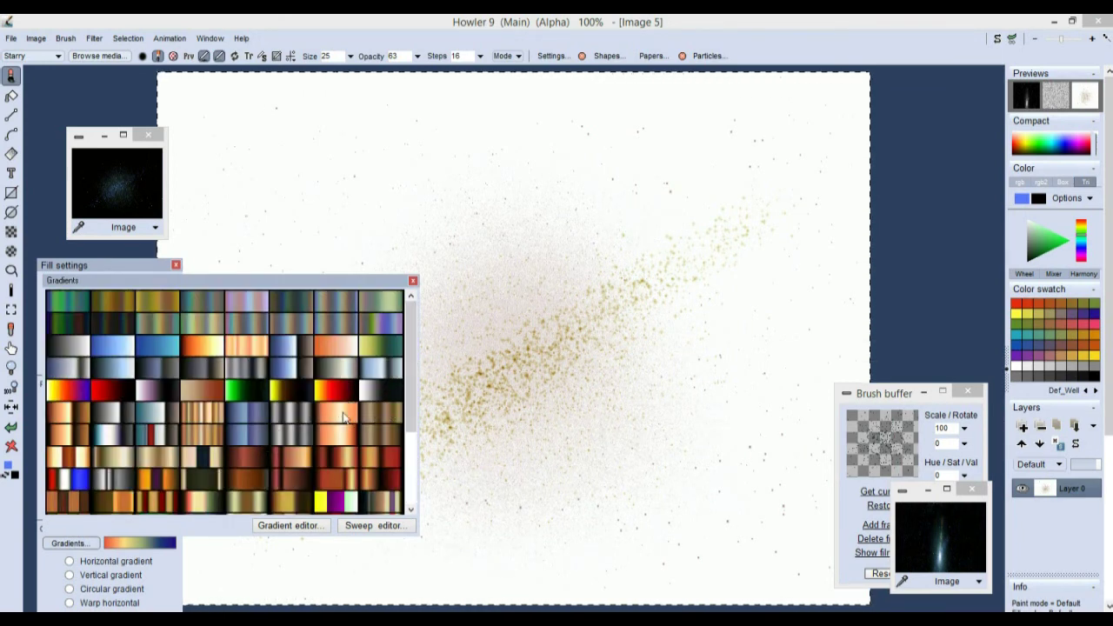
{"action": "left_click", "coordinate": [382, 418]}
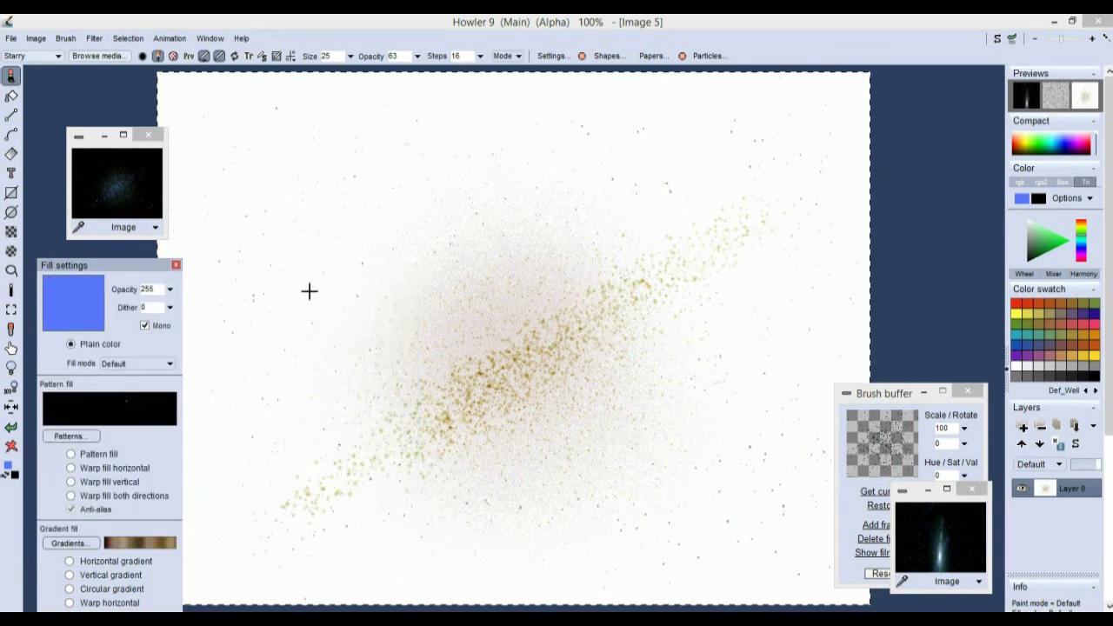
Map the inverted star image's colors to the current gradient, and copy the result to the swap image.
{"action": "left_click", "coordinate": [97, 44]}
{"action": "mouse_move", "coordinate": [194, 83]}
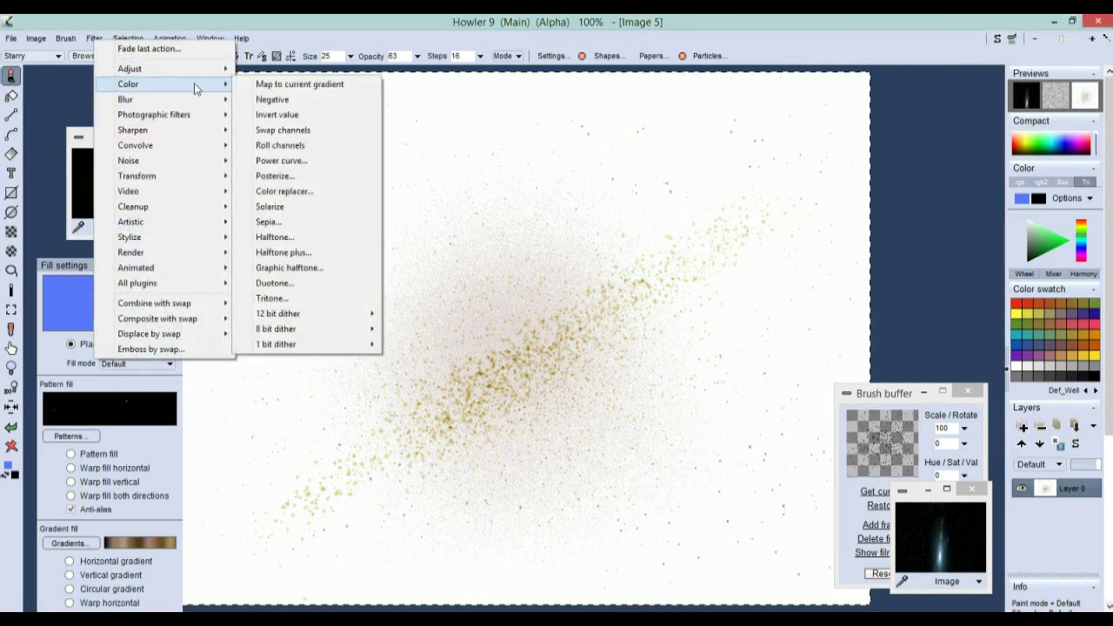
{"action": "left_click", "coordinate": [310, 87]}
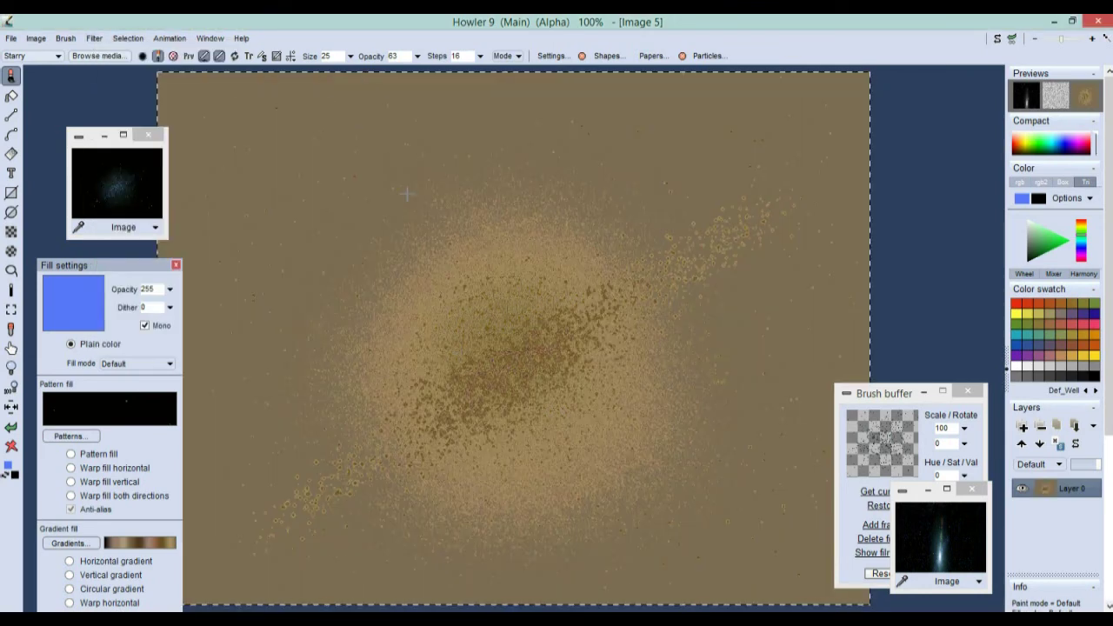
{"action": "left_click", "coordinate": [48, 40]}
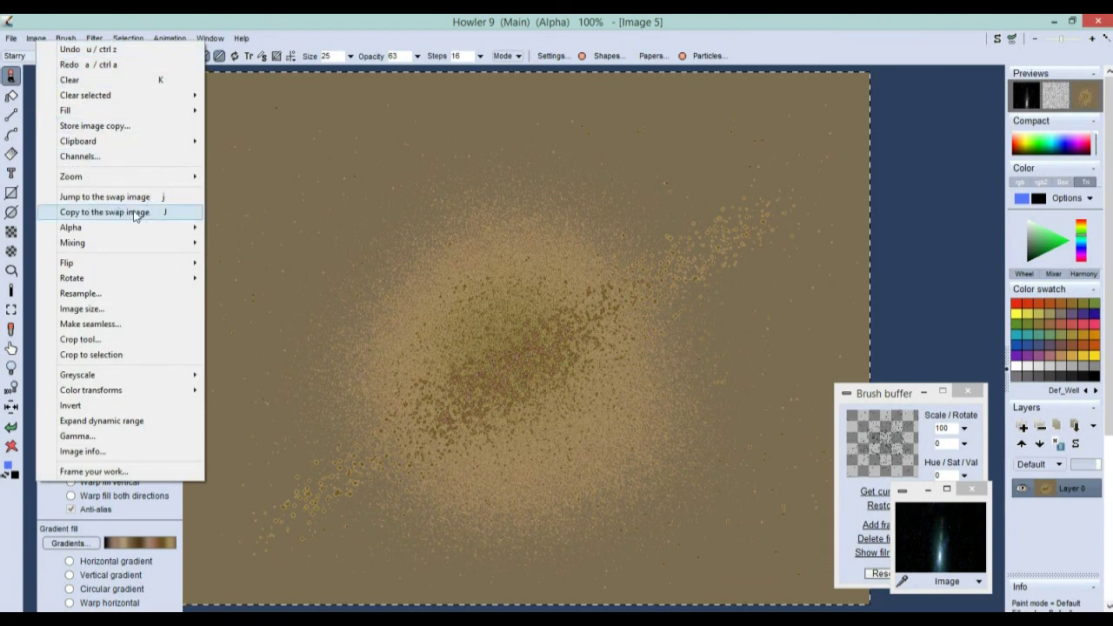
{"action": "left_click", "coordinate": [134, 213]}
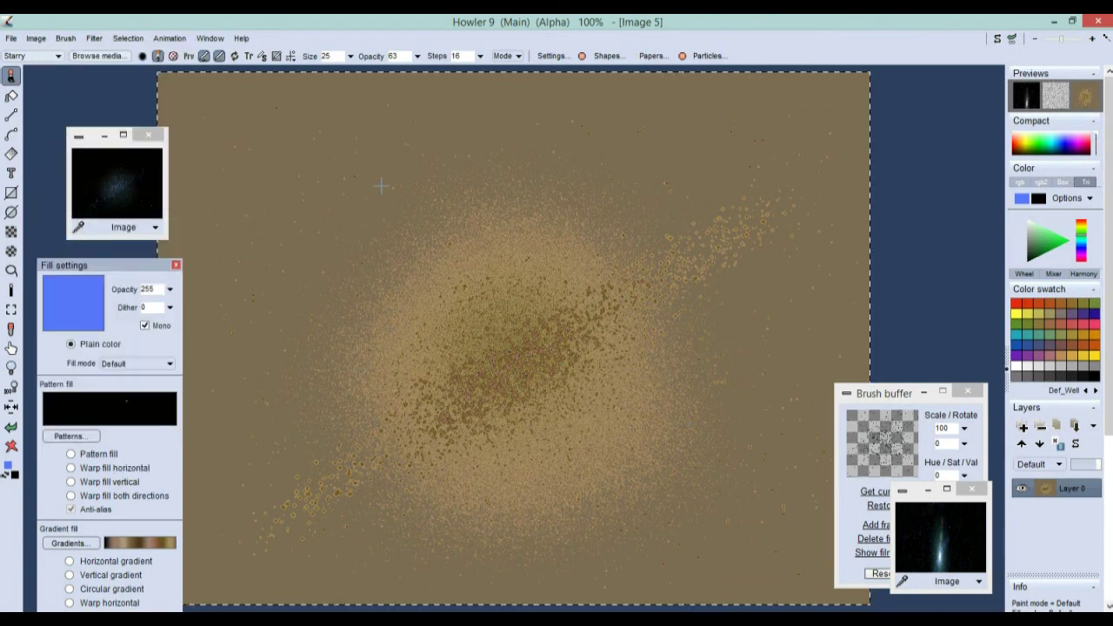
Restore the stored blue star image as the current image, and remove the selection around it.
{"action": "left_click", "coordinate": [113, 182]}
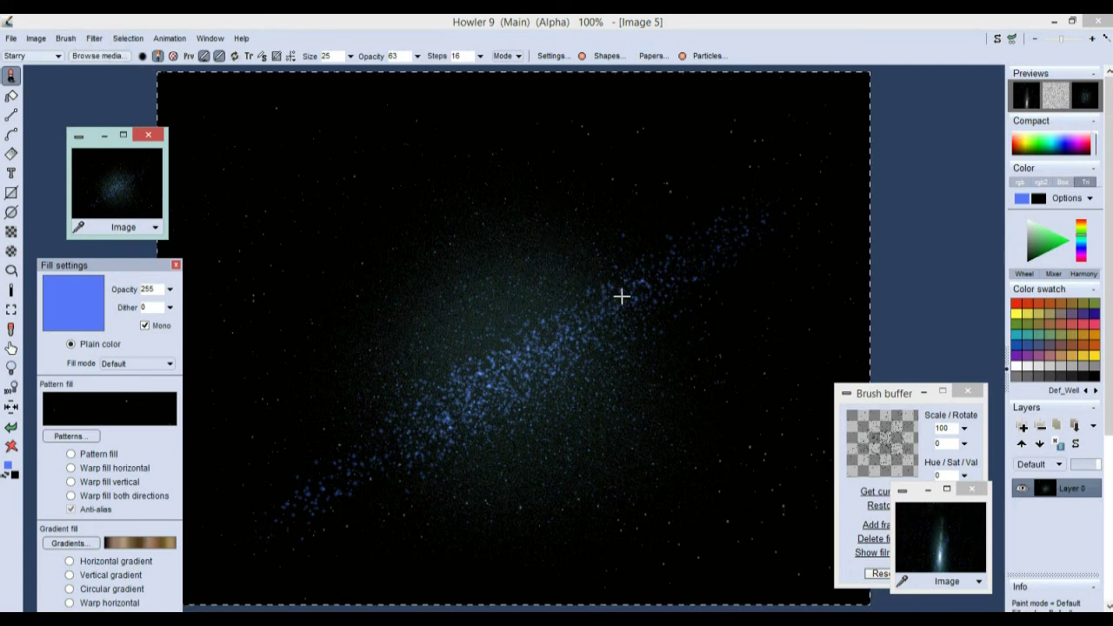
{"action": "scroll", "coordinate": [586, 300], "scroll_direction": "down", "scroll_amount": 3}
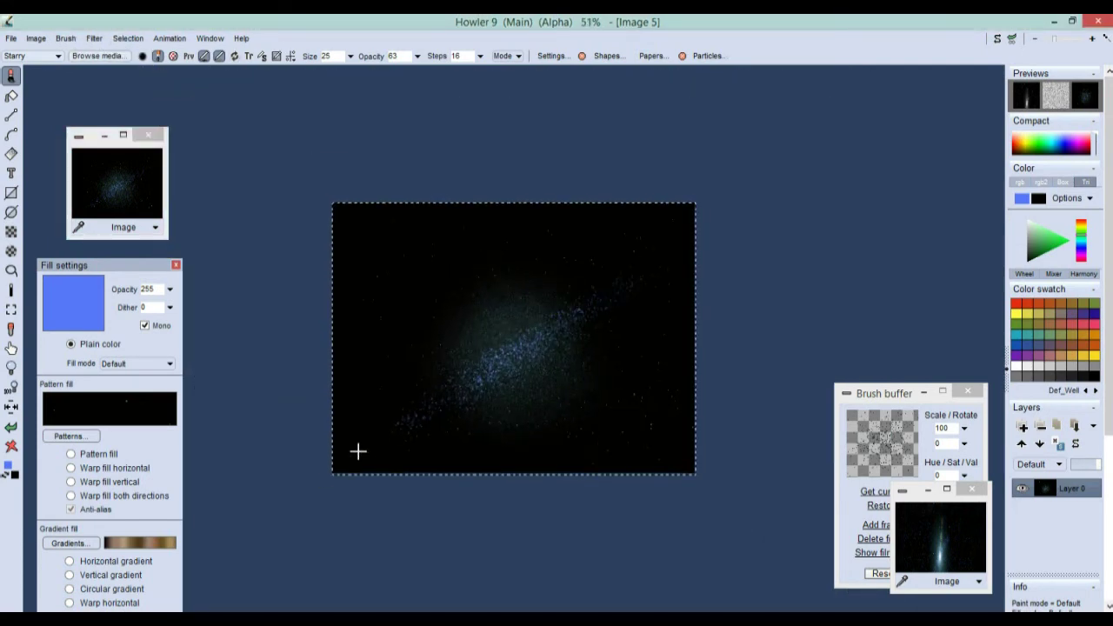
{"action": "scroll", "coordinate": [543, 302], "scroll_direction": "up", "scroll_amount": 1}
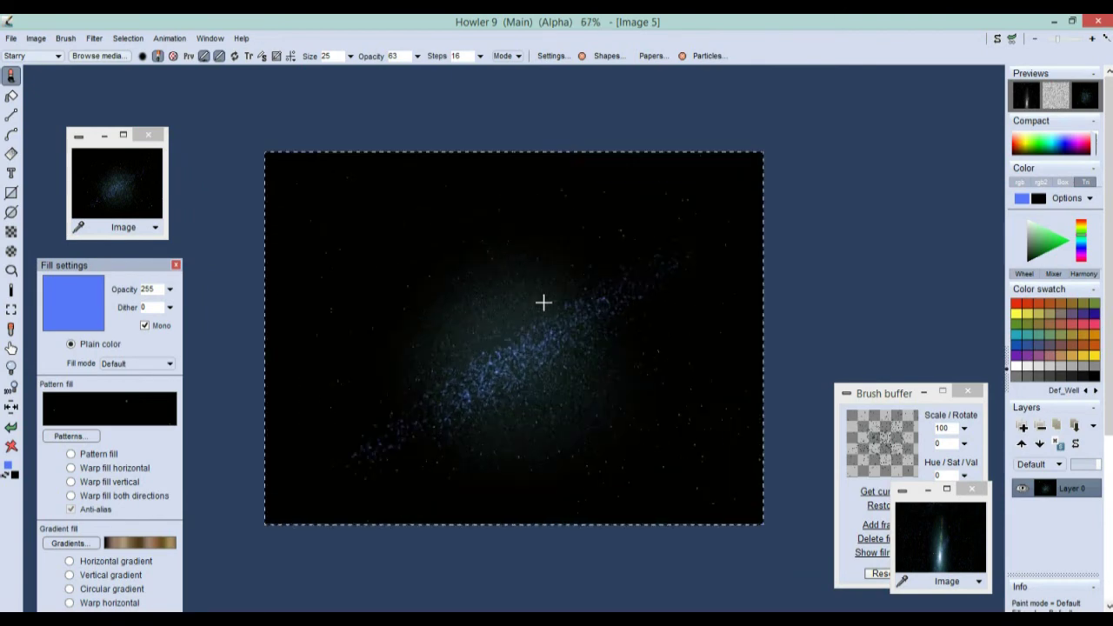
{"action": "scroll", "coordinate": [548, 304], "scroll_direction": "up", "scroll_amount": 1}
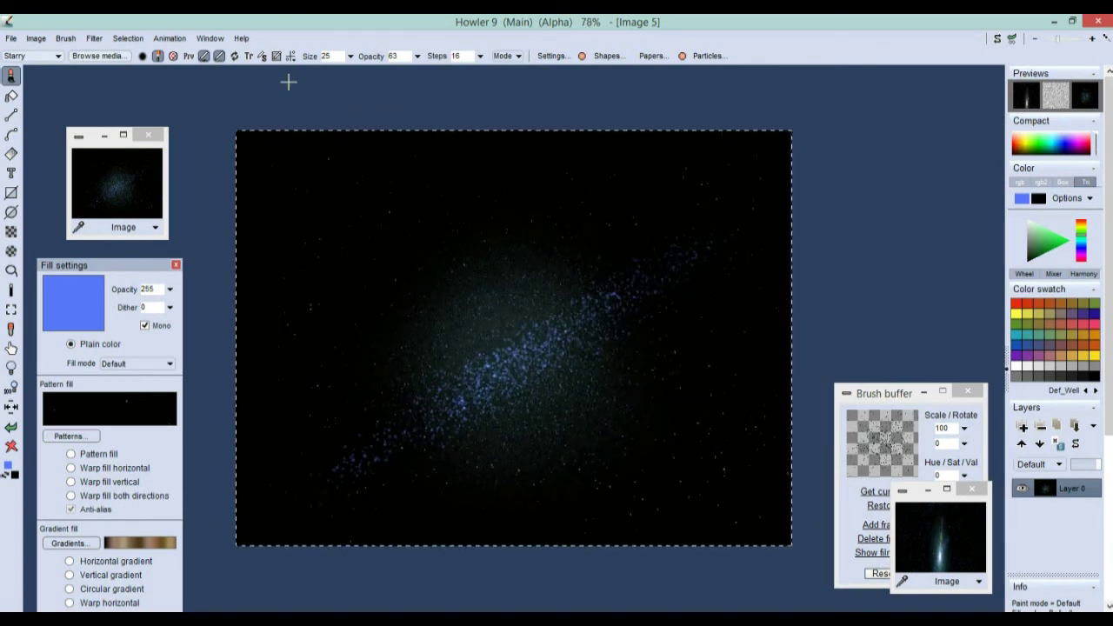
{"action": "left_click", "coordinate": [130, 38]}
{"action": "left_click", "coordinate": [172, 46]}
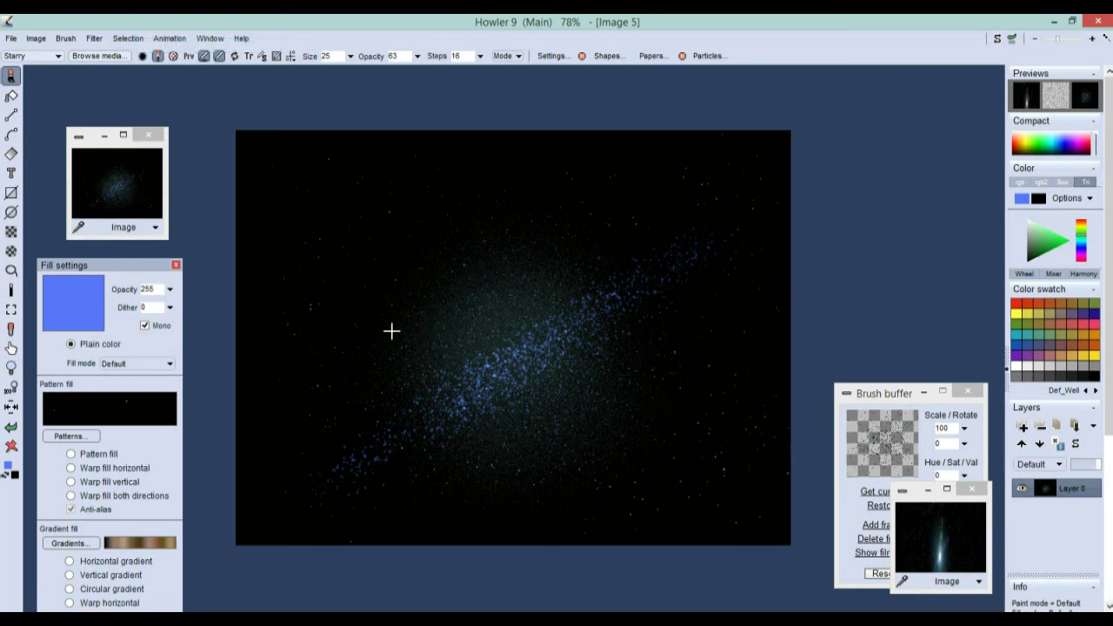
Start the Puppy Ray GPU transform on the star image, and move its dialog clear of the canvas.
{"action": "scroll", "coordinate": [389, 335], "scroll_direction": "up", "scroll_amount": 2}
{"action": "left_click_drag", "start_coordinate": [440, 331], "coordinate": [607, 311]}
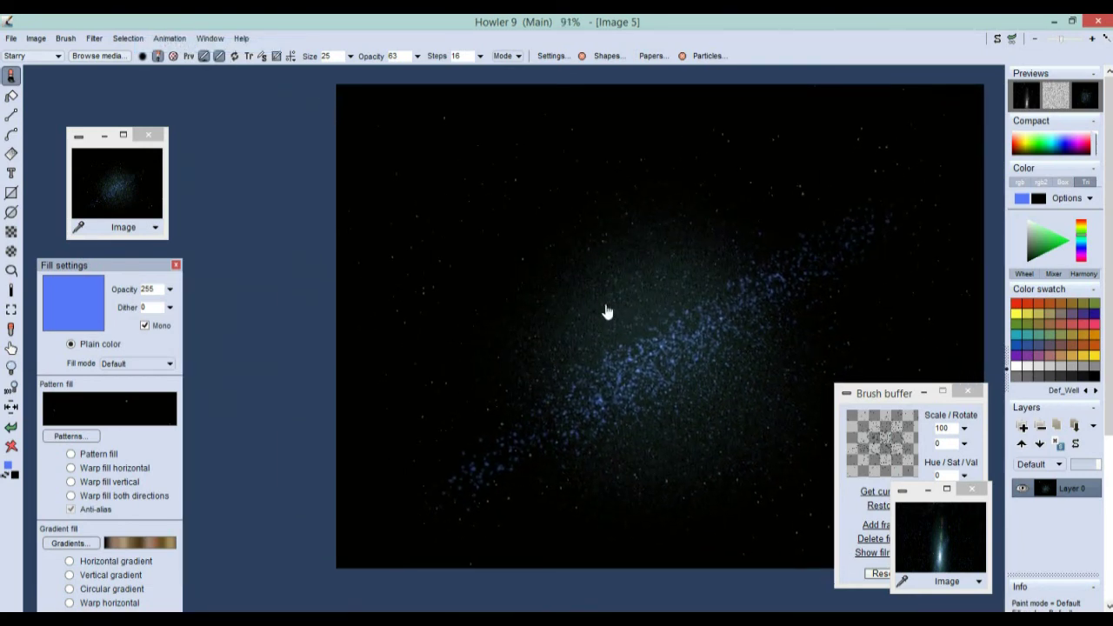
{"action": "left_click", "coordinate": [94, 39]}
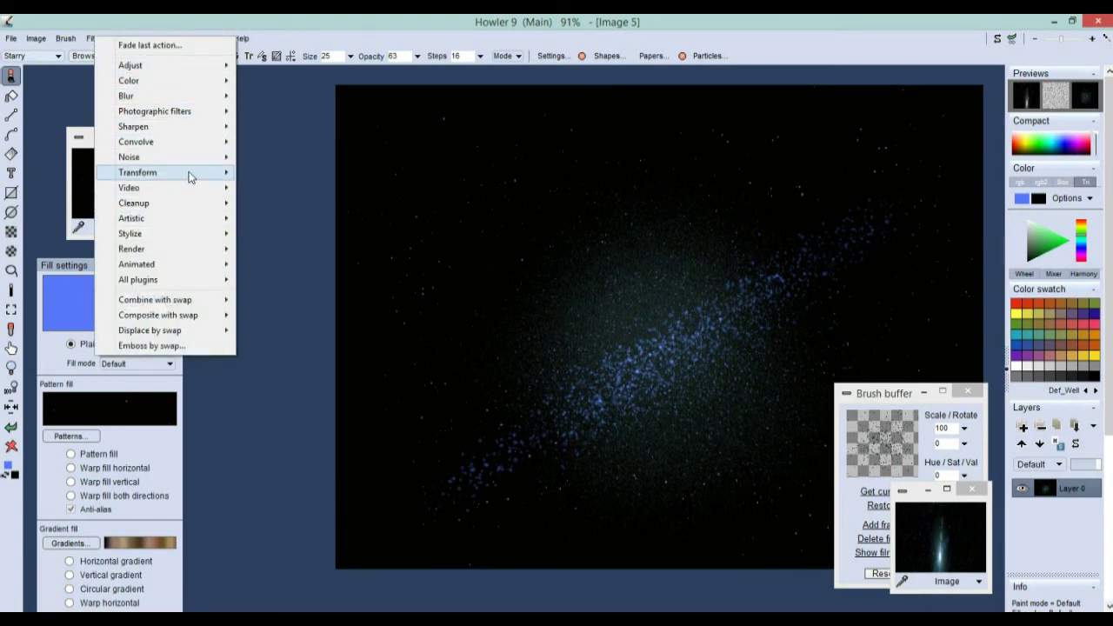
{"action": "mouse_move", "coordinate": [189, 175]}
{"action": "mouse_move", "coordinate": [359, 252]}
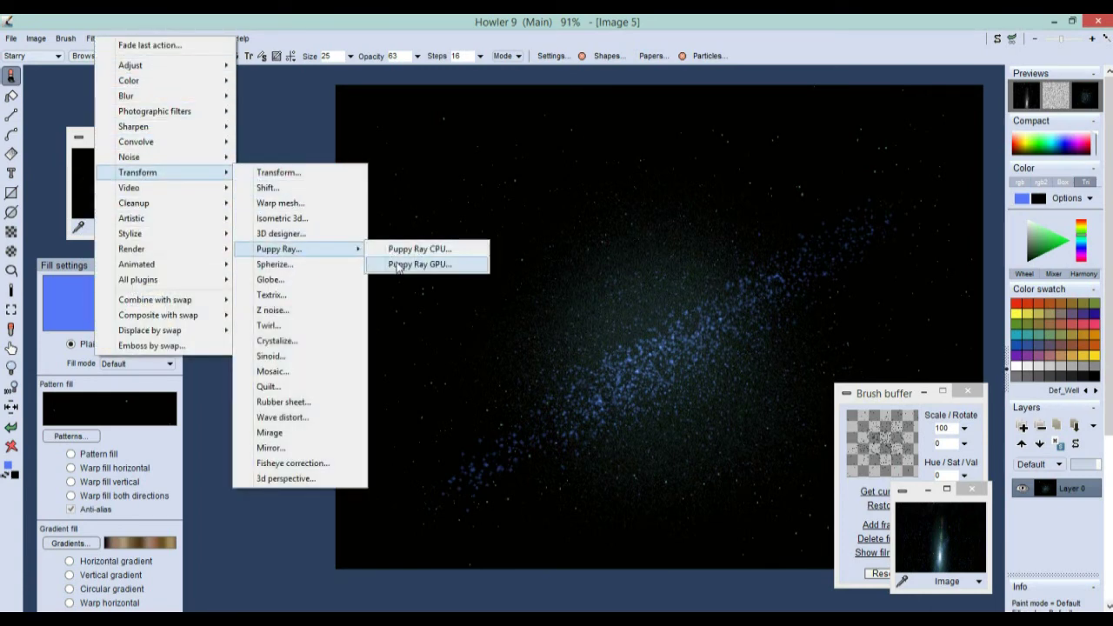
{"action": "left_click", "coordinate": [400, 263]}
{"action": "left_click_drag", "start_coordinate": [560, 148], "coordinate": [194, 153]}
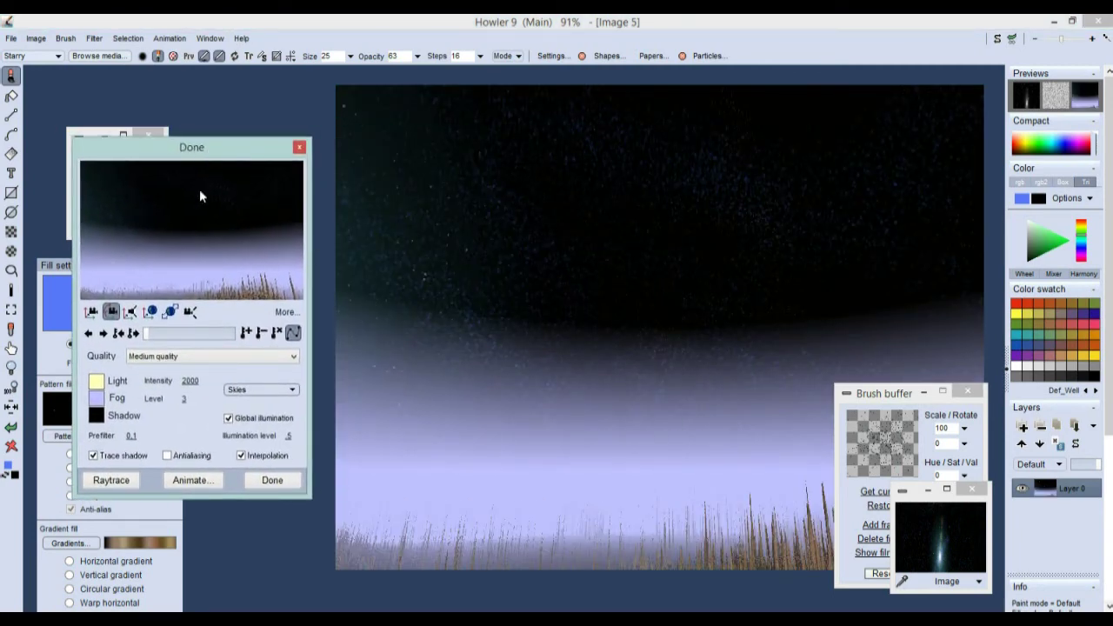
Rotate the Puppy Ray camera to frame the bright star flare in the sky above the spiky terrain.
{"action": "left_click_drag", "start_coordinate": [156, 213], "coordinate": [416, 171]}
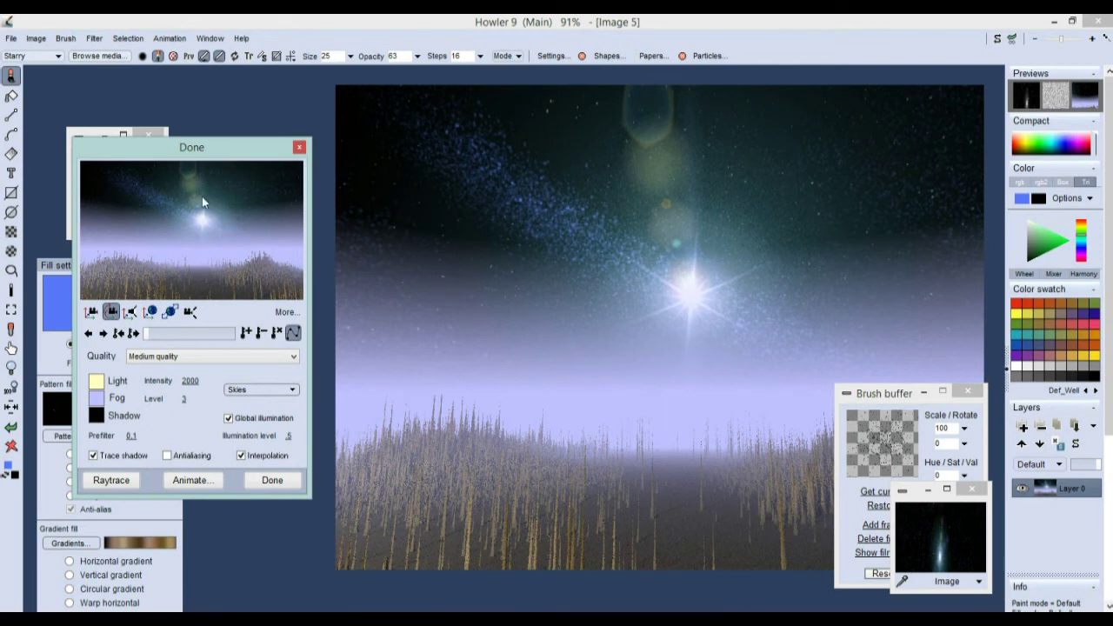
{"action": "left_click_drag", "start_coordinate": [228, 279], "coordinate": [285, 501]}
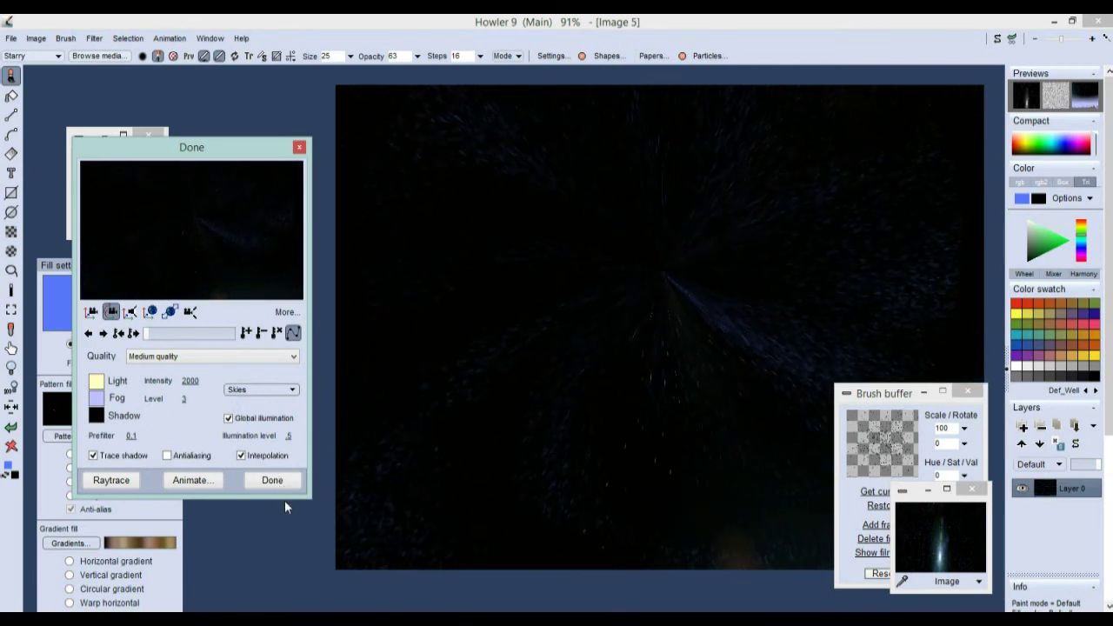
{"action": "left_click_drag", "start_coordinate": [284, 499], "coordinate": [135, 212]}
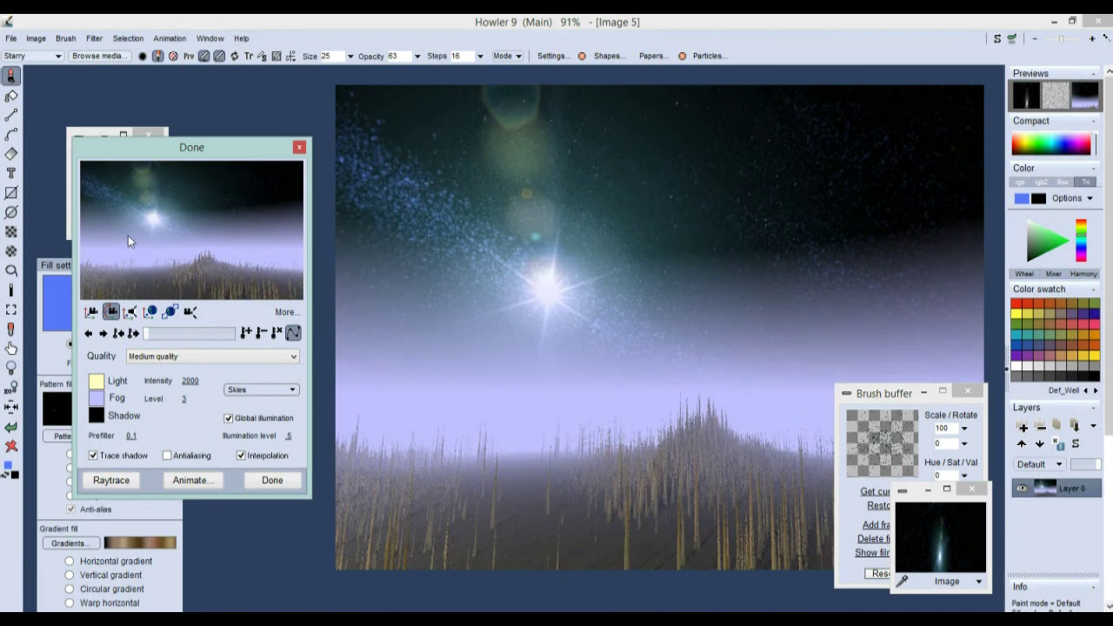
Minimize the Brush buffer window to uncover the rendered landscape.
{"action": "mouse_move", "coordinate": [883, 393]}
{"action": "left_mouse_down"}
{"action": "mouse_move", "coordinate": [1067, 456]}
{"action": "mouse_move", "coordinate": [988, 356]}
{"action": "mouse_move", "coordinate": [852, 384]}
{"action": "left_mouse_up"}
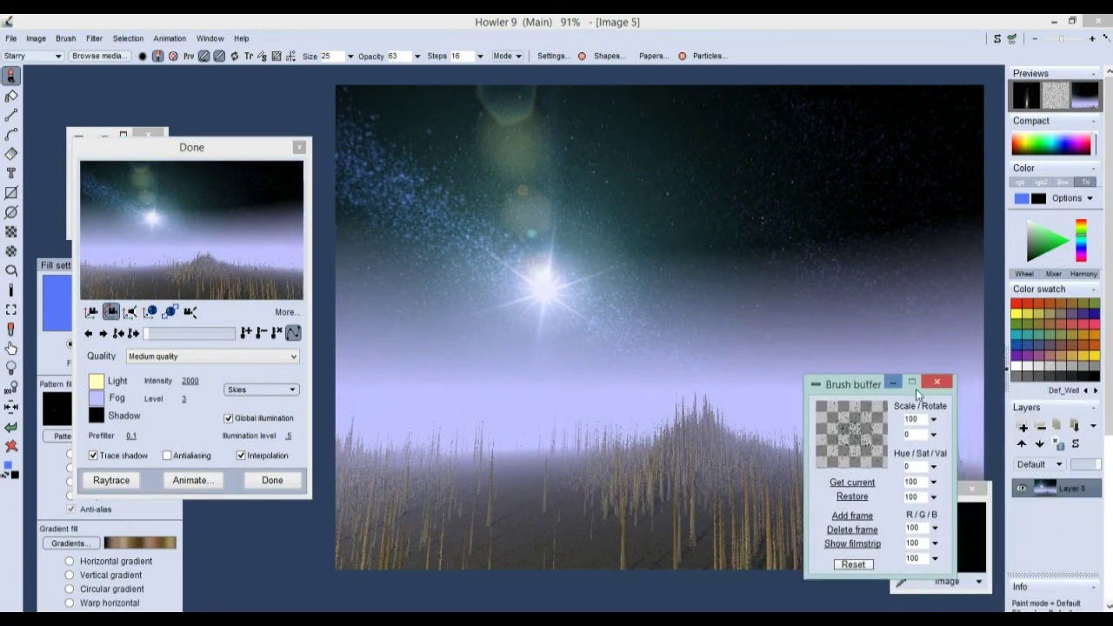
{"action": "left_click", "coordinate": [892, 384]}
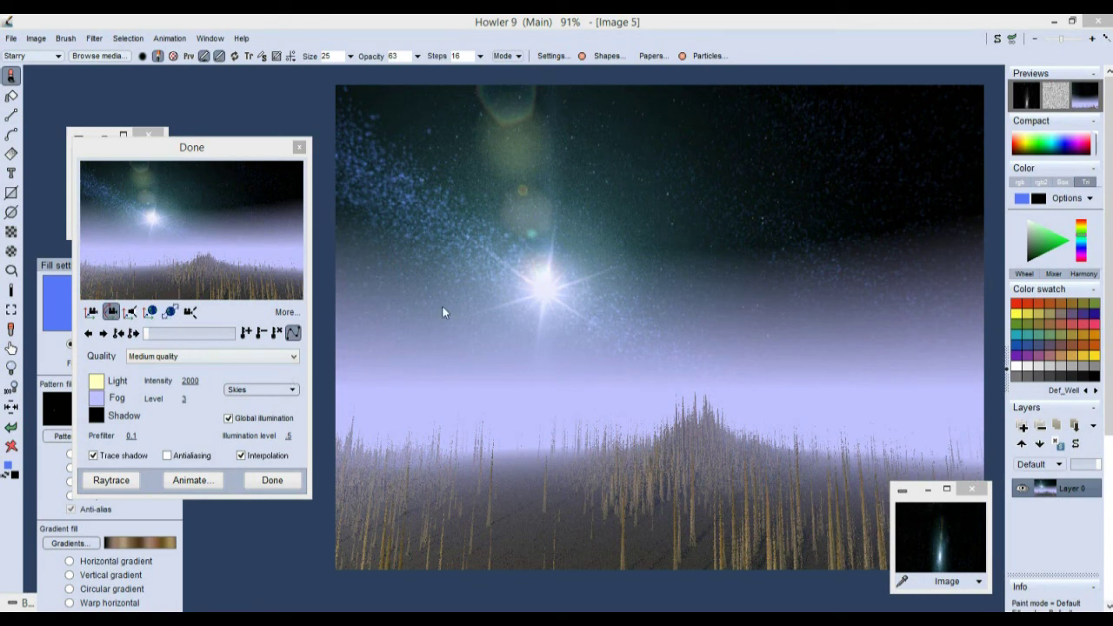
{"action": "left_click", "coordinate": [928, 490]}
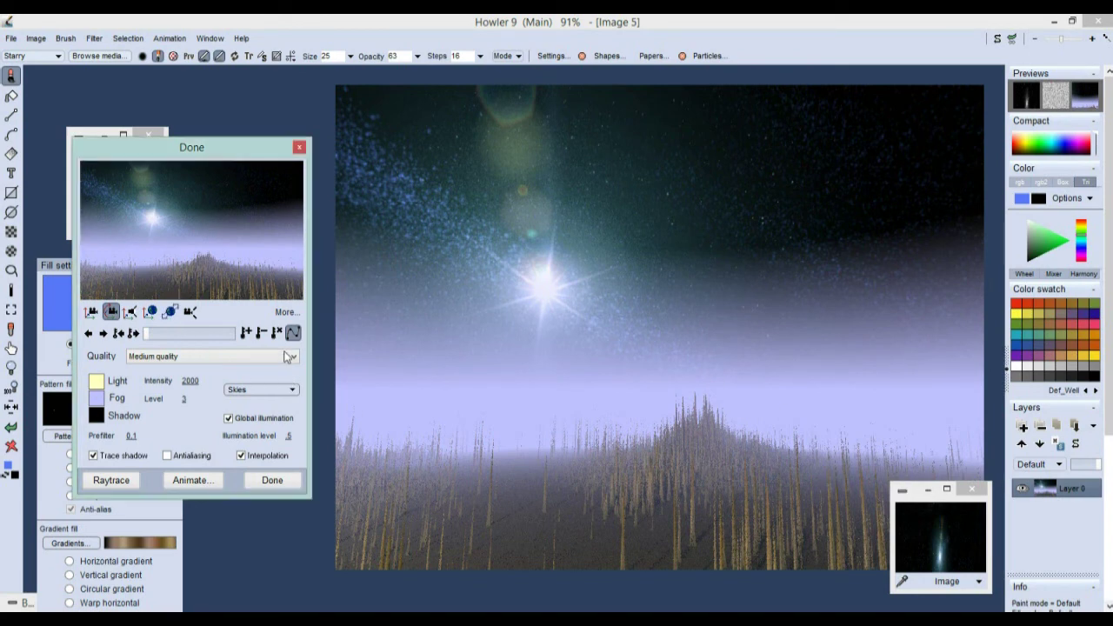
Raise the world's Z scale to 1.1375 in the extended Puppy Ray settings, and collapse those settings.
{"action": "left_click_drag", "start_coordinate": [170, 153], "coordinate": [172, 125]}
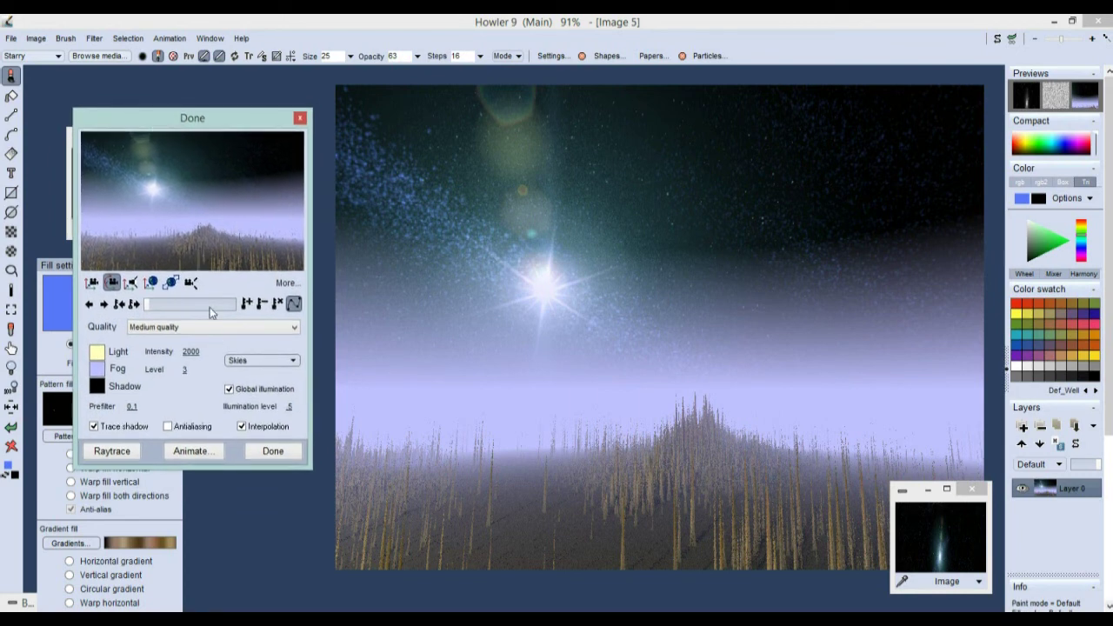
{"action": "left_click", "coordinate": [286, 283]}
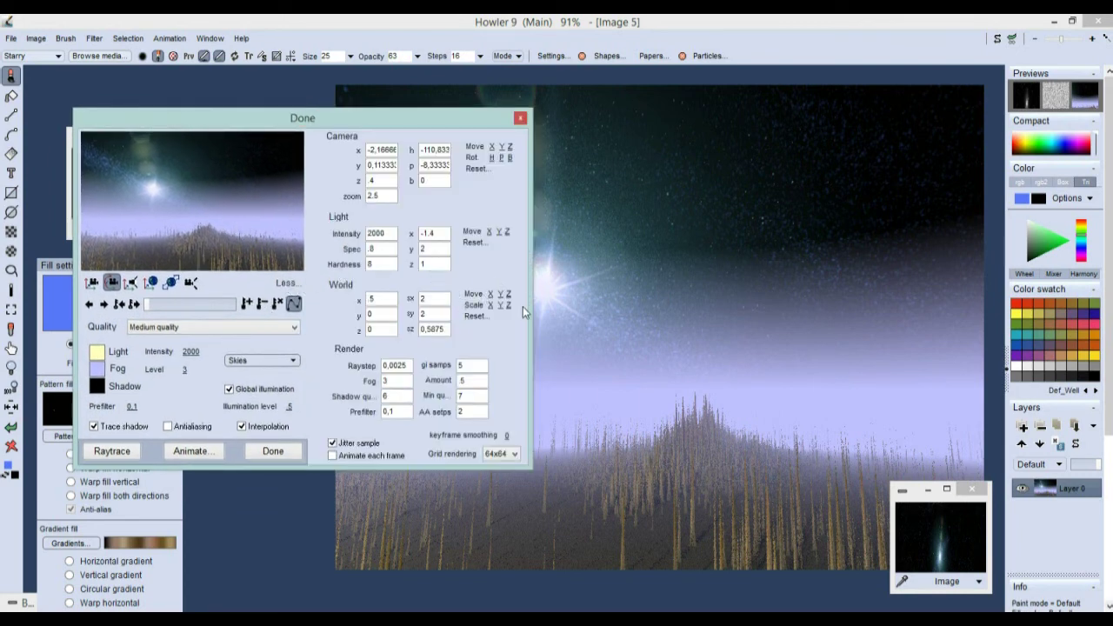
{"action": "left_click_drag", "start_coordinate": [516, 304], "coordinate": [546, 304]}
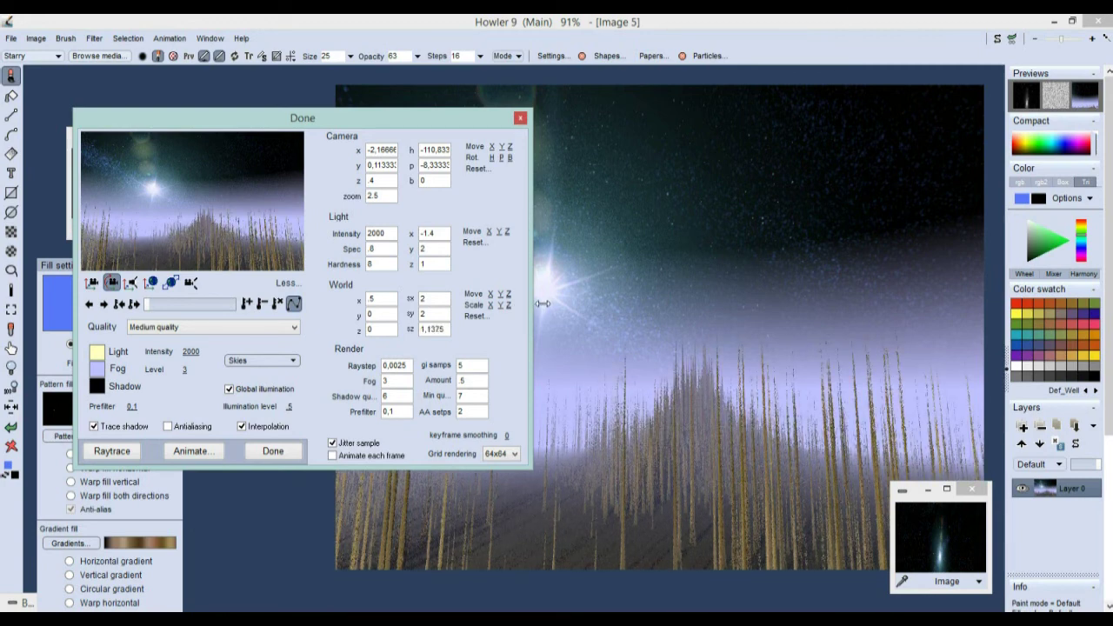
{"action": "left_click", "coordinate": [286, 284]}
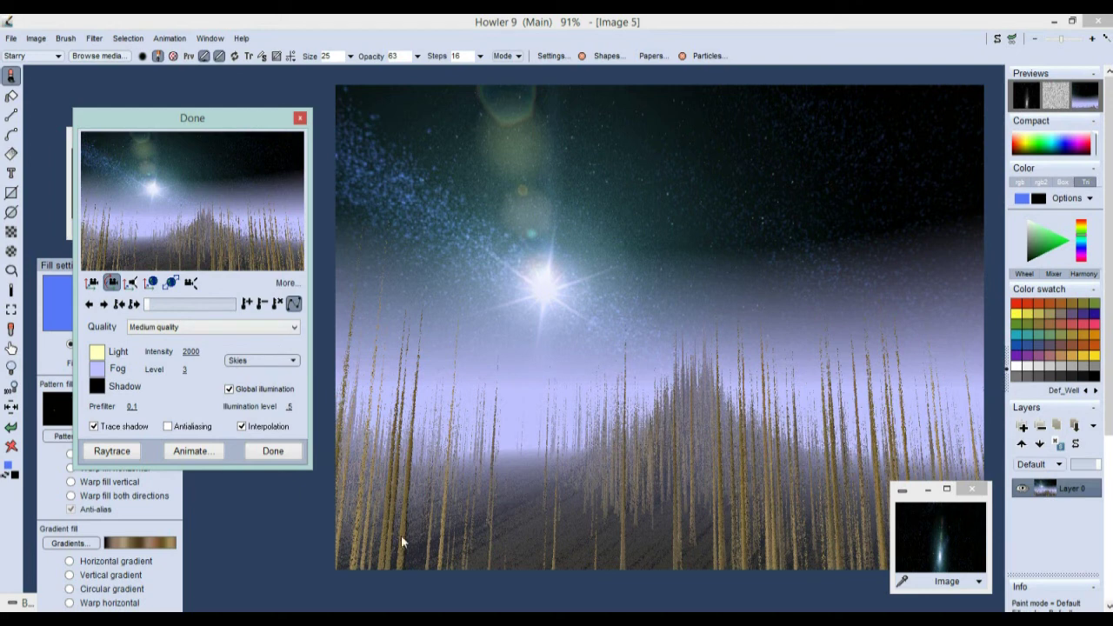
Render the terrain at High quality, and switch the quality to Preview quality.
{"action": "left_click", "coordinate": [155, 331]}
{"action": "left_click", "coordinate": [154, 367]}
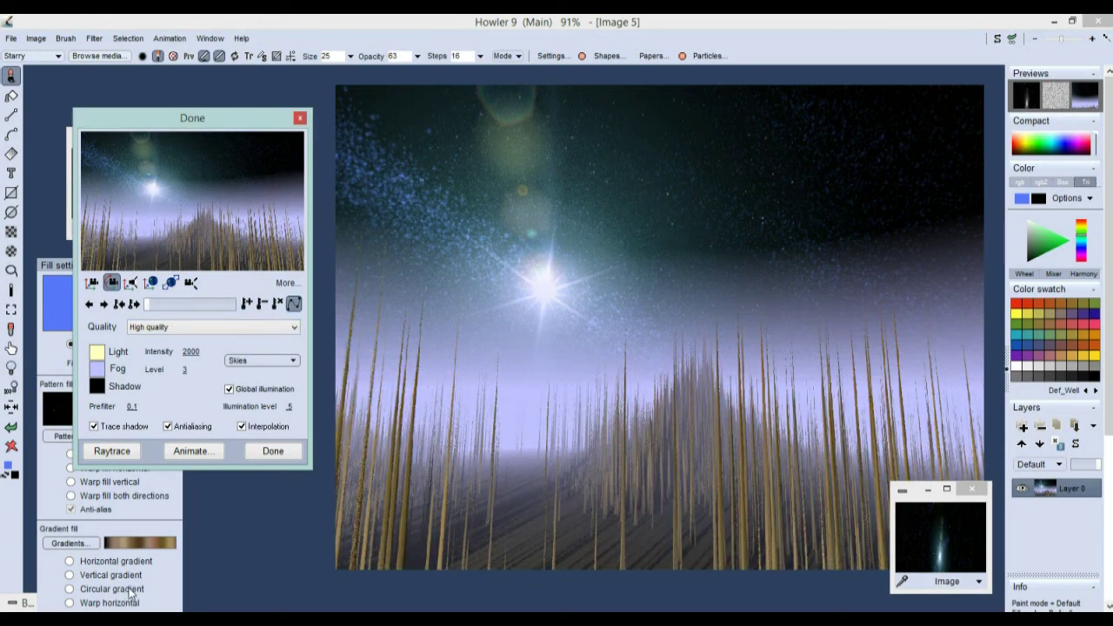
{"action": "left_click", "coordinate": [161, 329]}
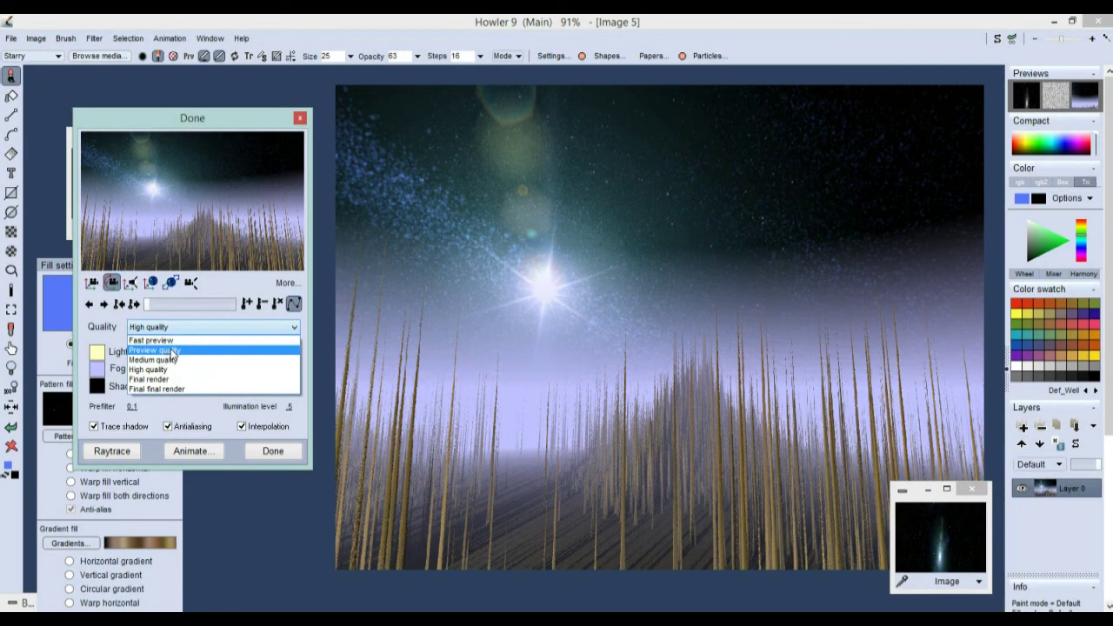
{"action": "left_click", "coordinate": [157, 349]}
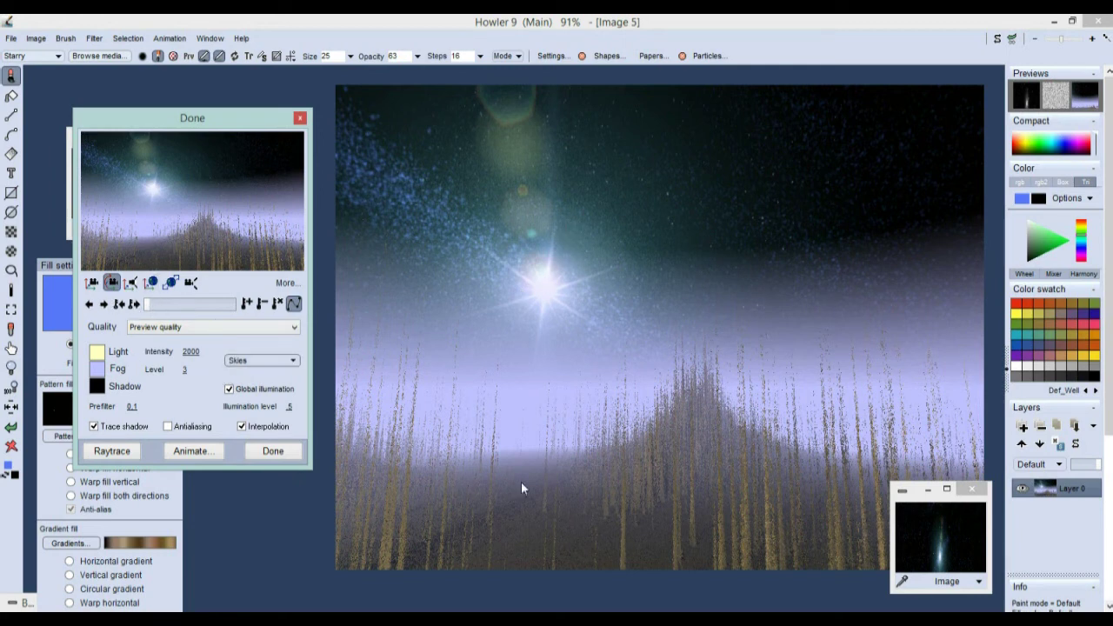
Reposition the scene's light until the ground is dim and the terrain spikes turn into dark silhouettes.
{"action": "left_click", "coordinate": [131, 284]}
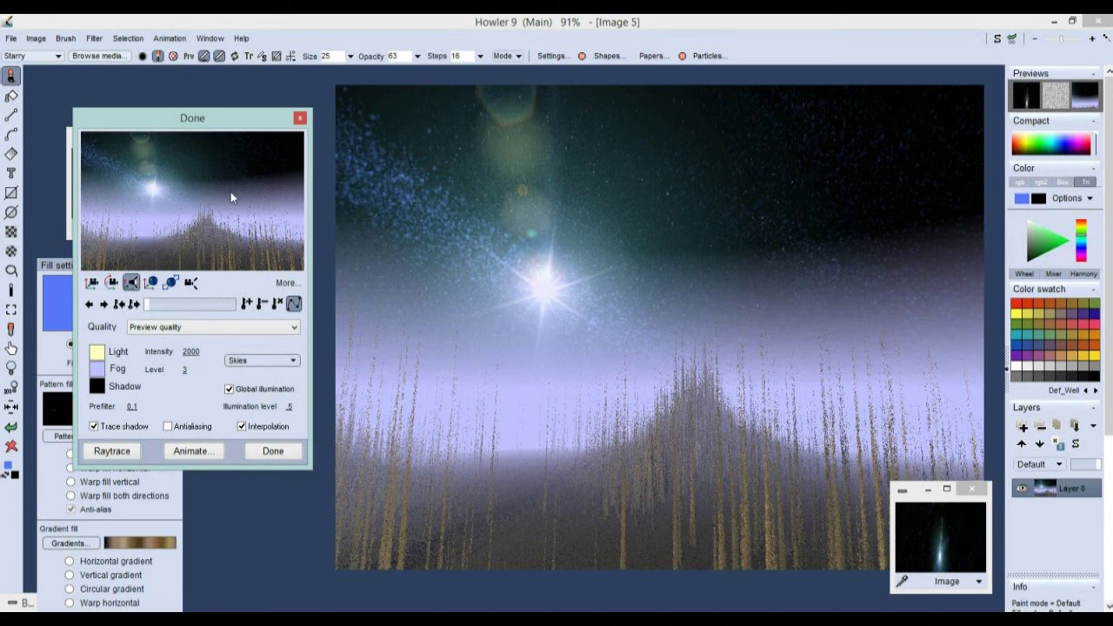
{"action": "left_click_drag", "start_coordinate": [674, 289], "coordinate": [669, 565]}
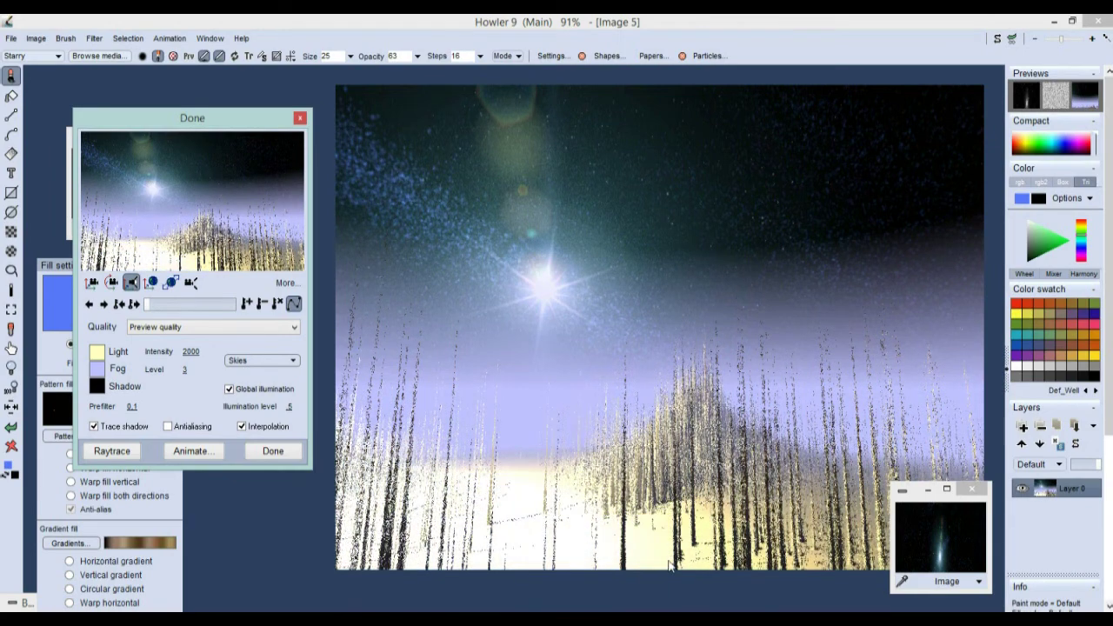
{"action": "left_click_drag", "start_coordinate": [290, 385], "coordinate": [282, 175]}
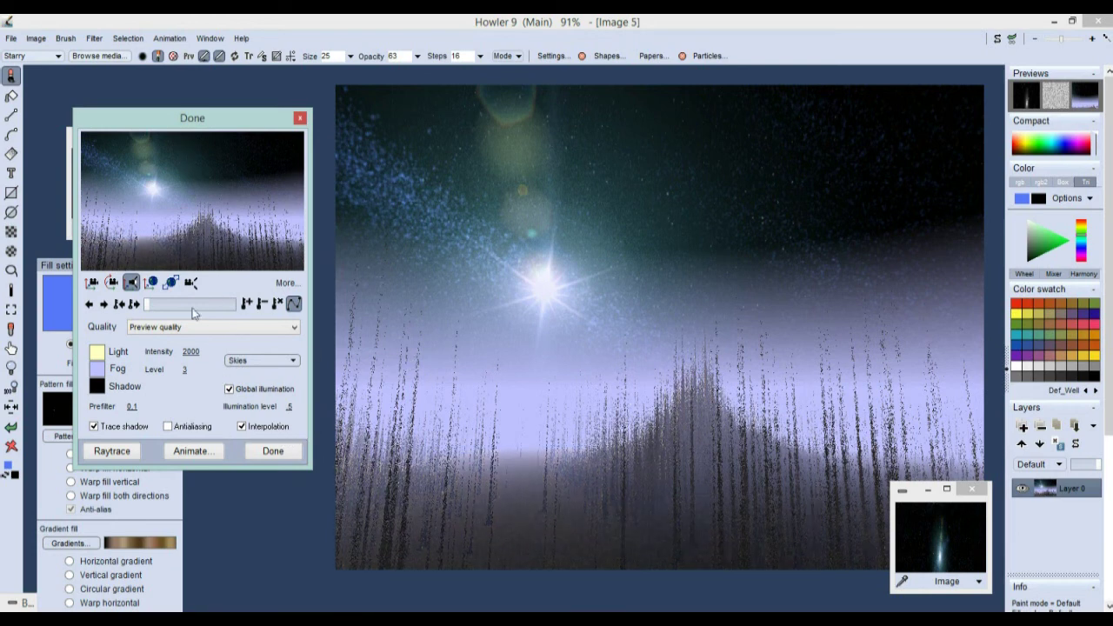
Render the silhouetted terrain at High quality, and switch the quality to Medium quality.
{"action": "left_click", "coordinate": [158, 328]}
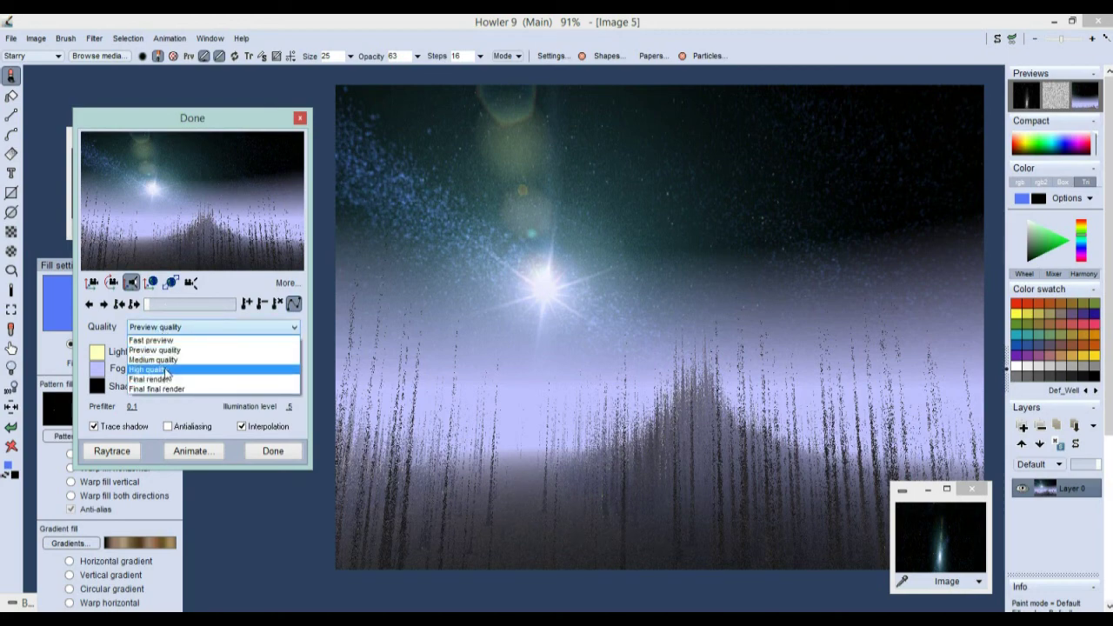
{"action": "left_click", "coordinate": [165, 370]}
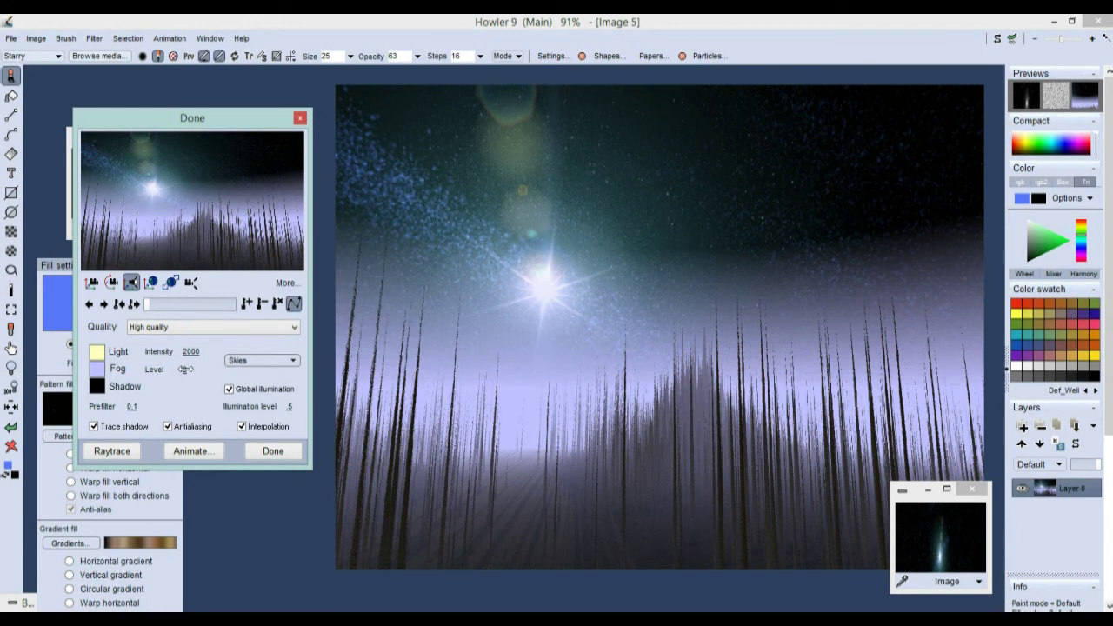
{"action": "left_click", "coordinate": [159, 328]}
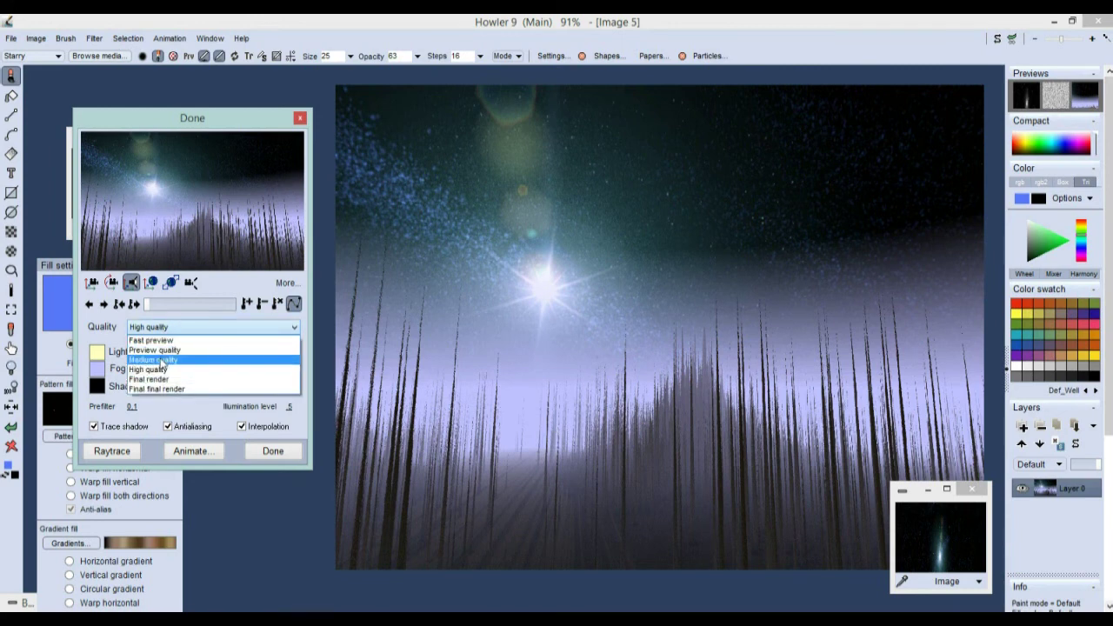
{"action": "left_click", "coordinate": [156, 361]}
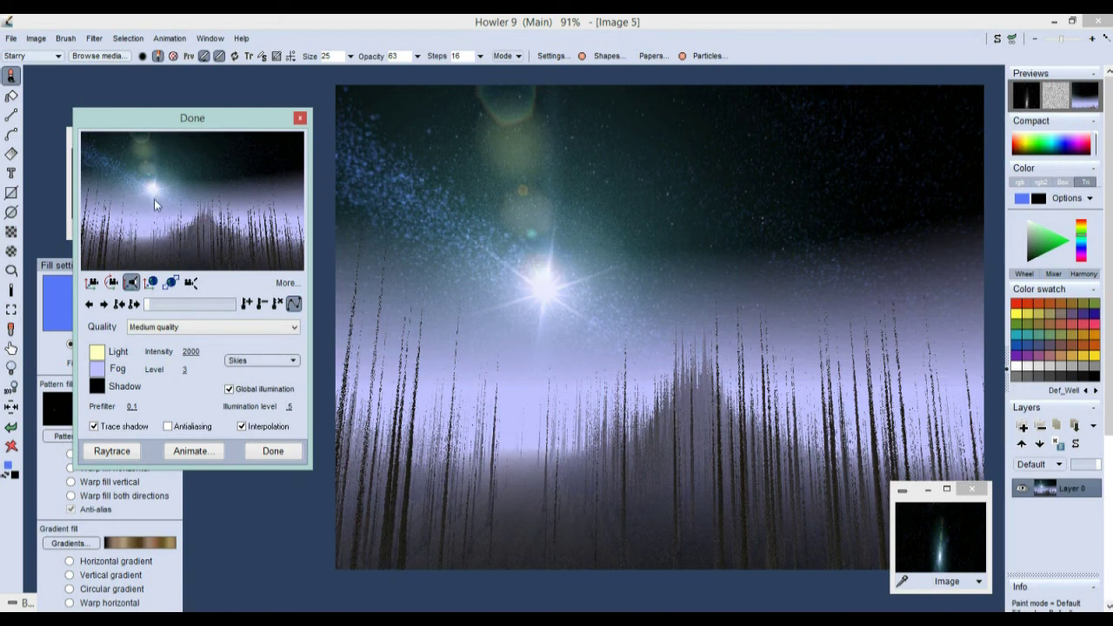
Reposition and turn the camera low among the spikes with the bright star right of centre, and set the prefilter to 0.
{"action": "left_click", "coordinate": [113, 282]}
{"action": "left_click_drag", "start_coordinate": [191, 200], "coordinate": [116, 287]}
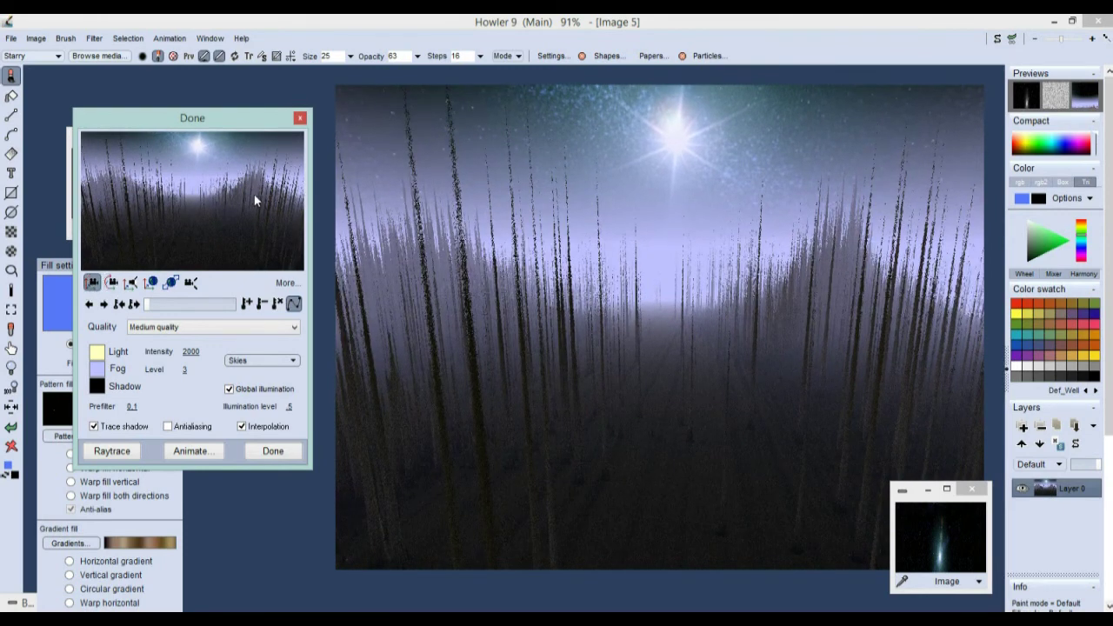
{"action": "left_click_drag", "start_coordinate": [220, 188], "coordinate": [219, 146]}
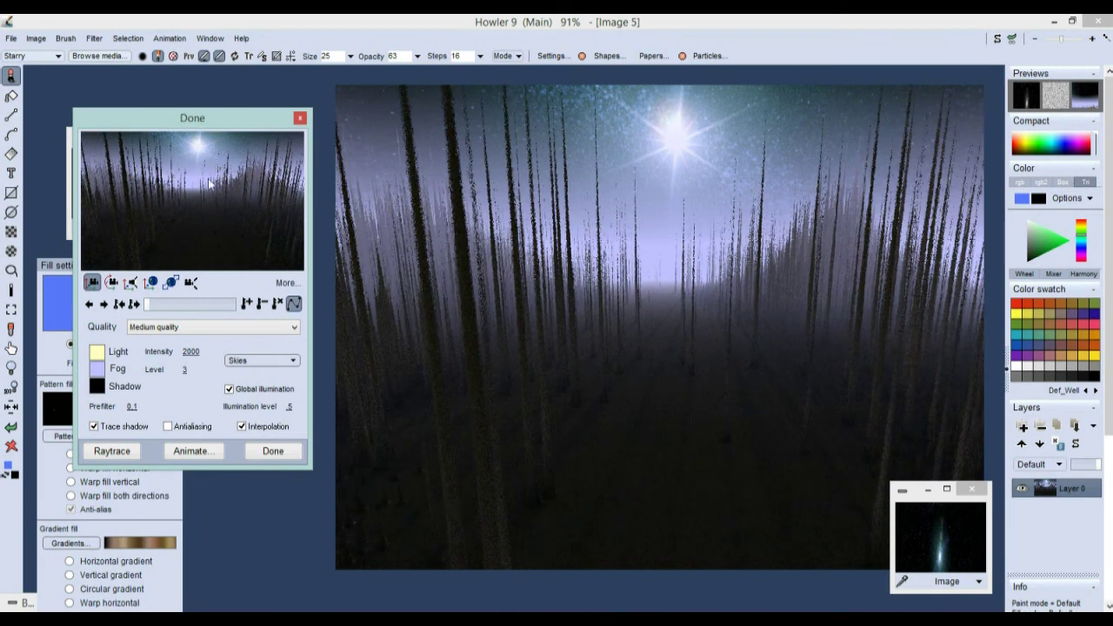
{"action": "left_click", "coordinate": [112, 283]}
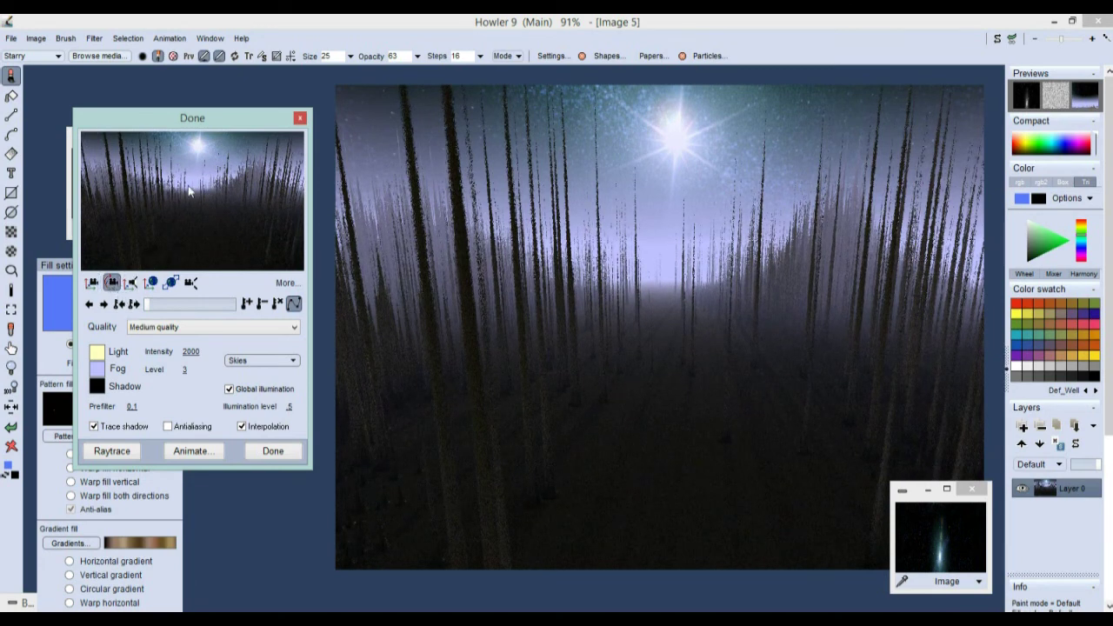
{"action": "left_click_drag", "start_coordinate": [191, 178], "coordinate": [261, 200]}
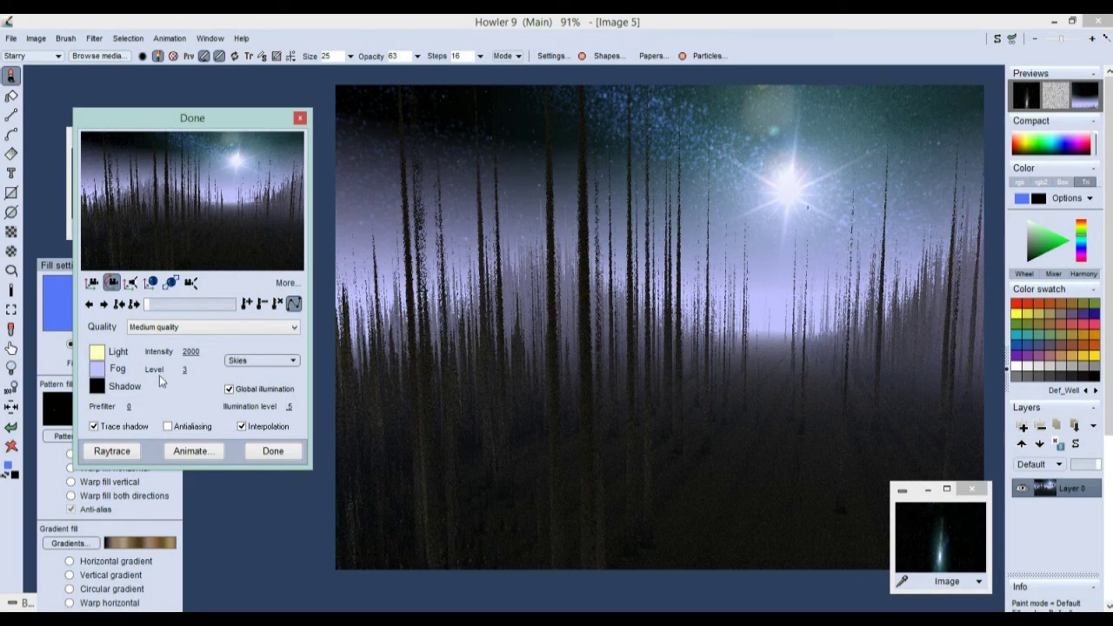
Turn off interpolation for the terrain, and try antialiasing on and off at Medium quality.
{"action": "left_click", "coordinate": [243, 427]}
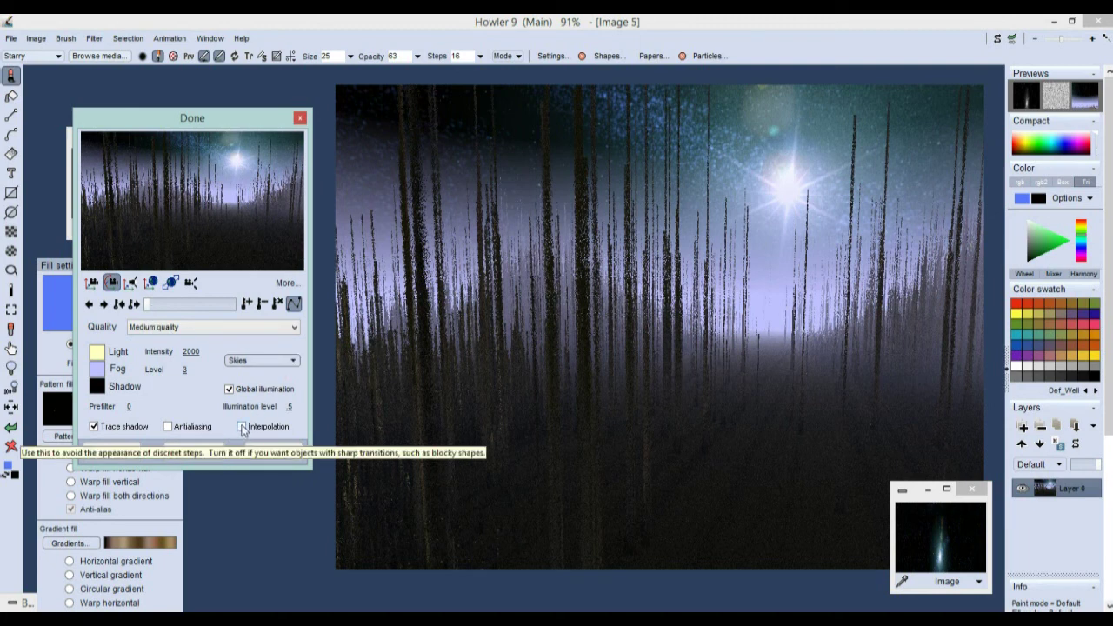
{"action": "left_click", "coordinate": [169, 426]}
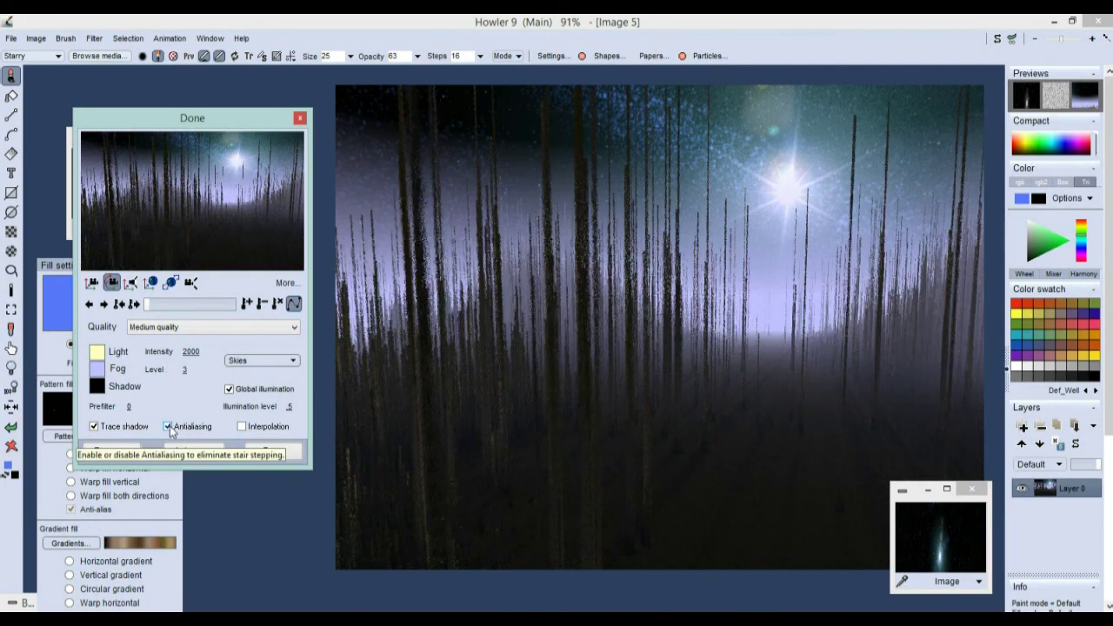
{"action": "left_click", "coordinate": [168, 426]}
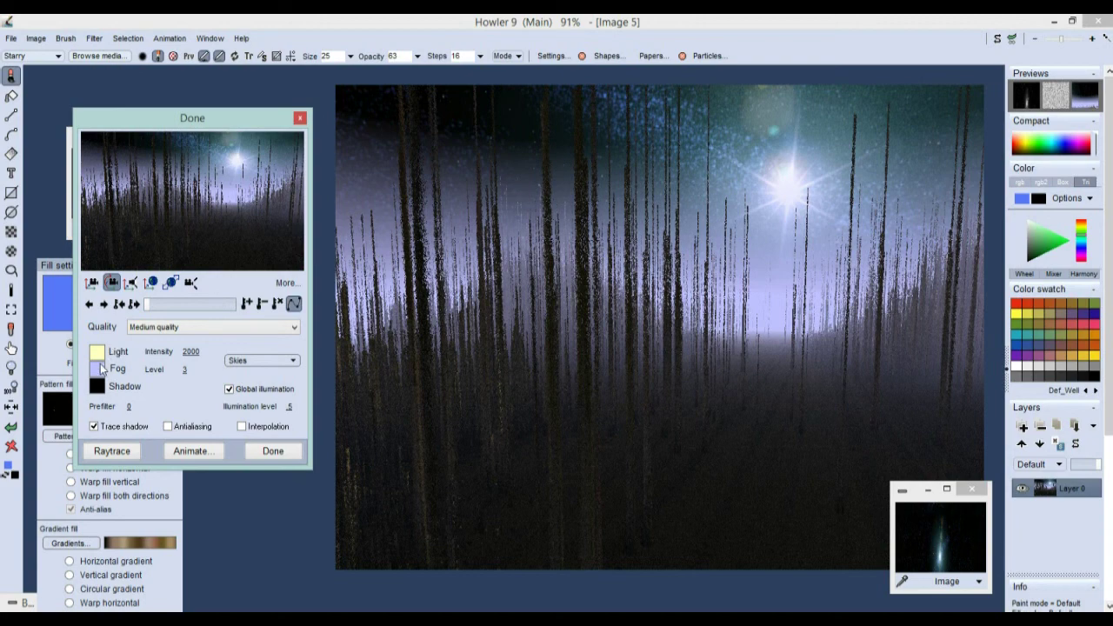
Raise the fog level to 6.11 and render the scene at Final render quality.
{"action": "left_click_drag", "start_coordinate": [188, 368], "coordinate": [458, 352]}
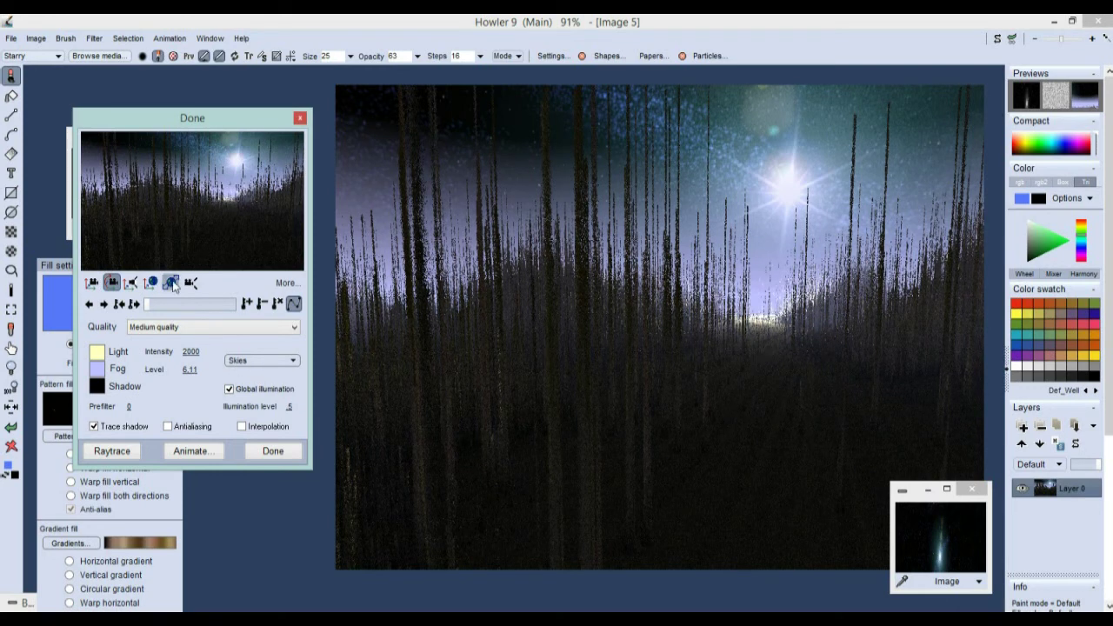
{"action": "left_click", "coordinate": [149, 331]}
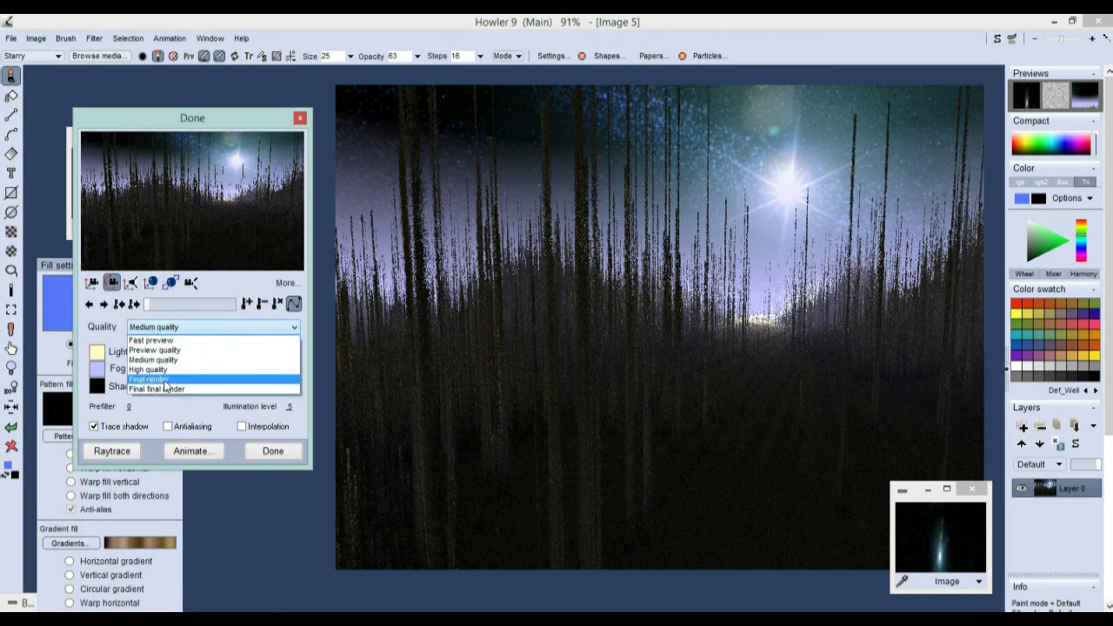
{"action": "left_click", "coordinate": [164, 379]}
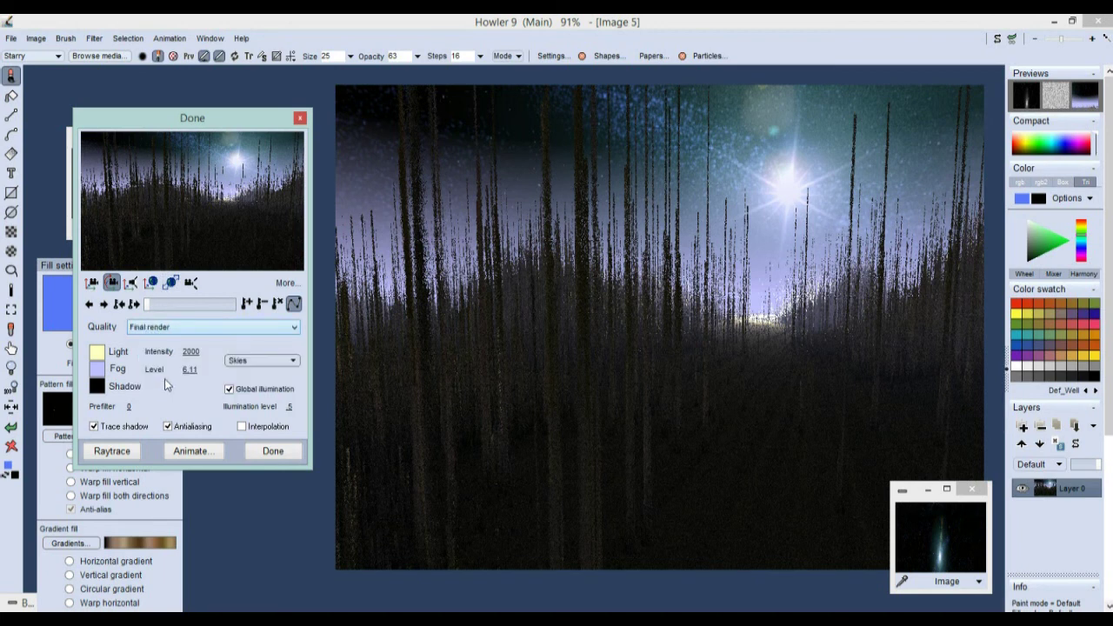
{"action": "left_click", "coordinate": [71, 453]}
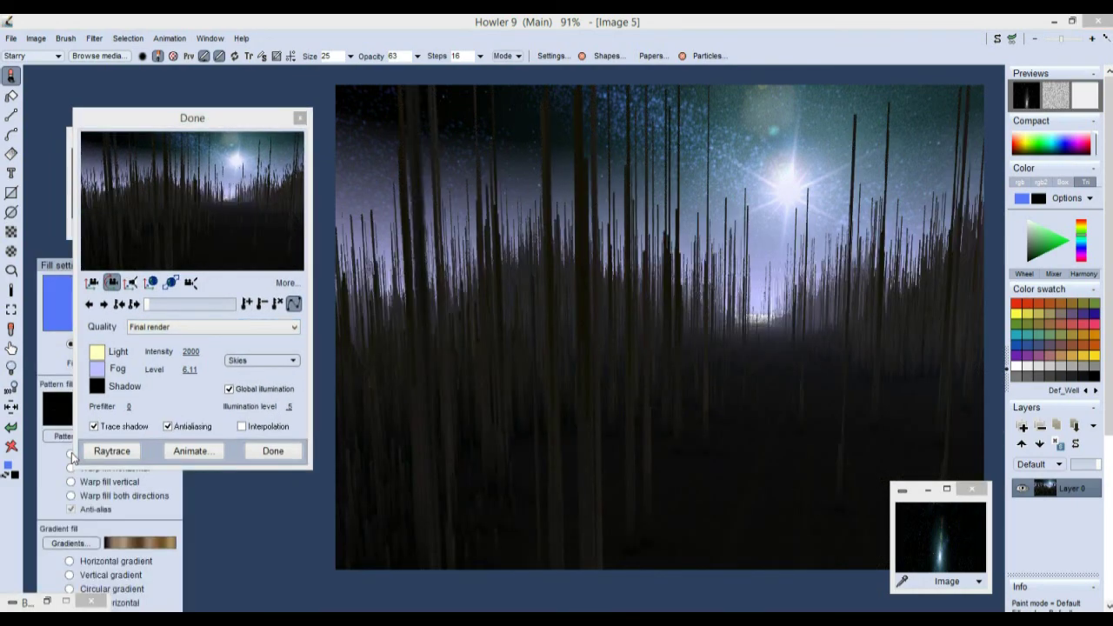
Return the quality to Medium quality and raise the prefilter to 0.8 to smooth the terrain into lower peaks.
{"action": "left_click", "coordinate": [148, 327]}
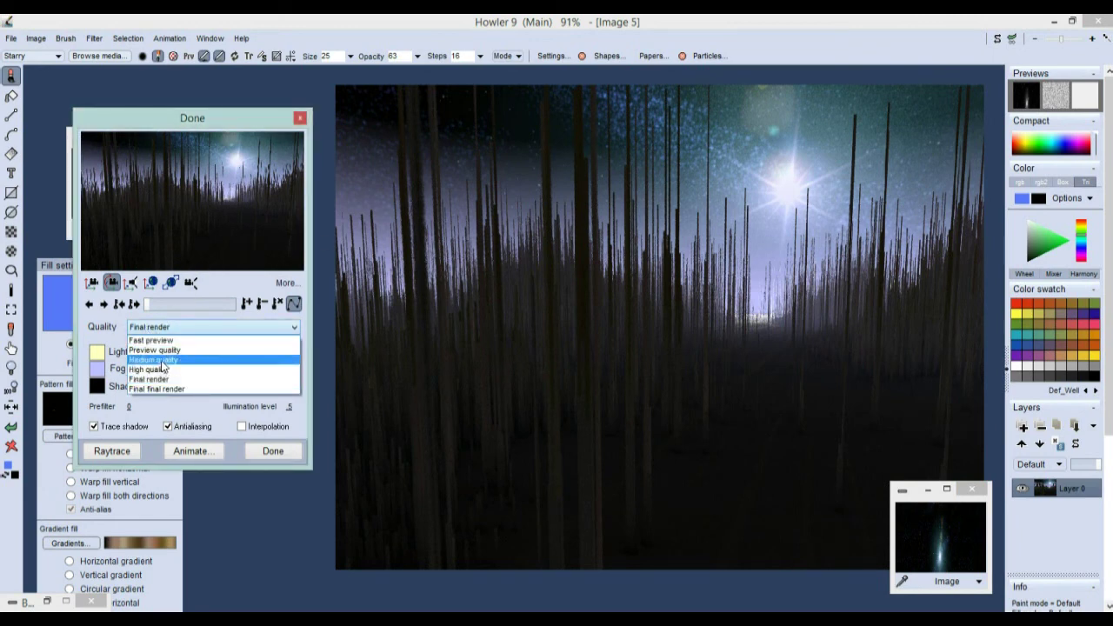
{"action": "left_click", "coordinate": [154, 359]}
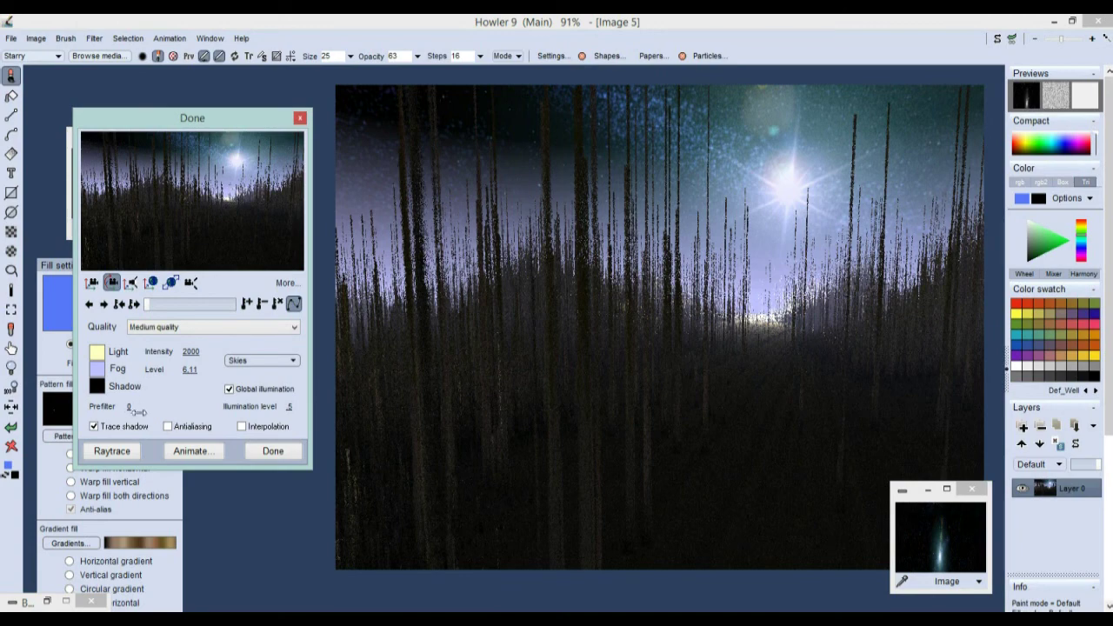
{"action": "left_click_drag", "start_coordinate": [155, 406], "coordinate": [294, 388]}
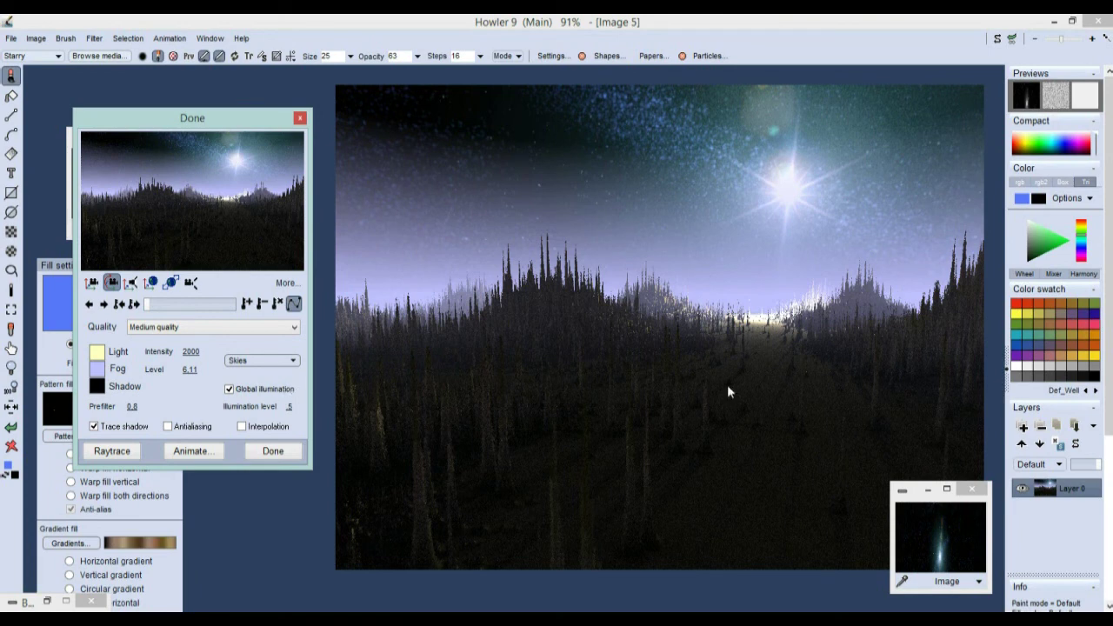
Raise the global illumination level to 1.5 and set the quality to Final render.
{"action": "left_click", "coordinate": [174, 327]}
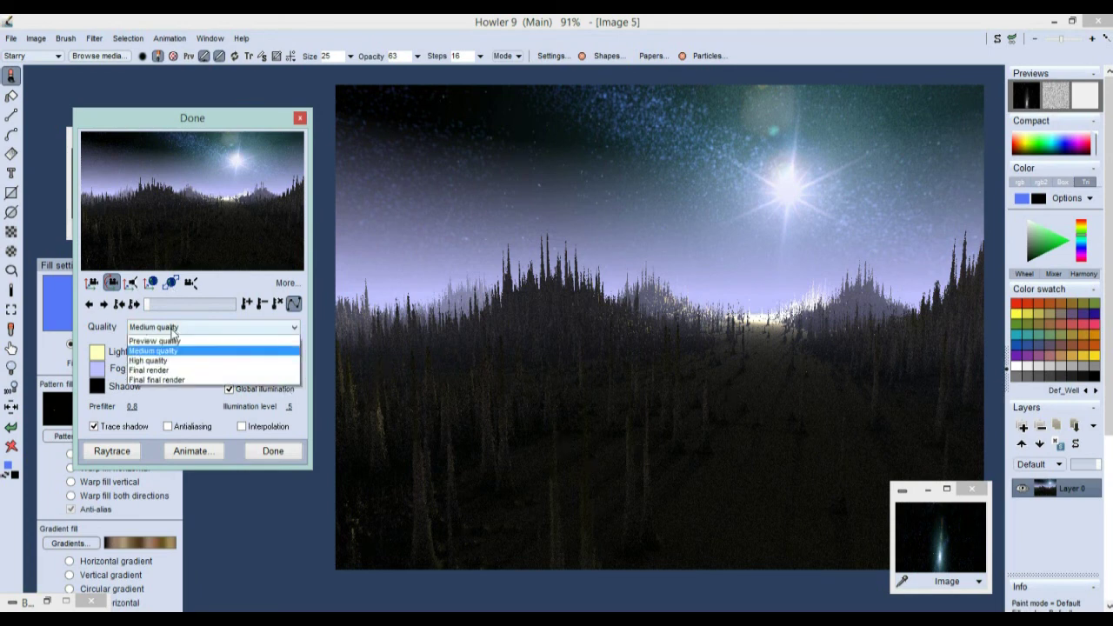
{"action": "left_click", "coordinate": [292, 407]}
{"action": "left_click_drag", "start_coordinate": [291, 407], "coordinate": [573, 422]}
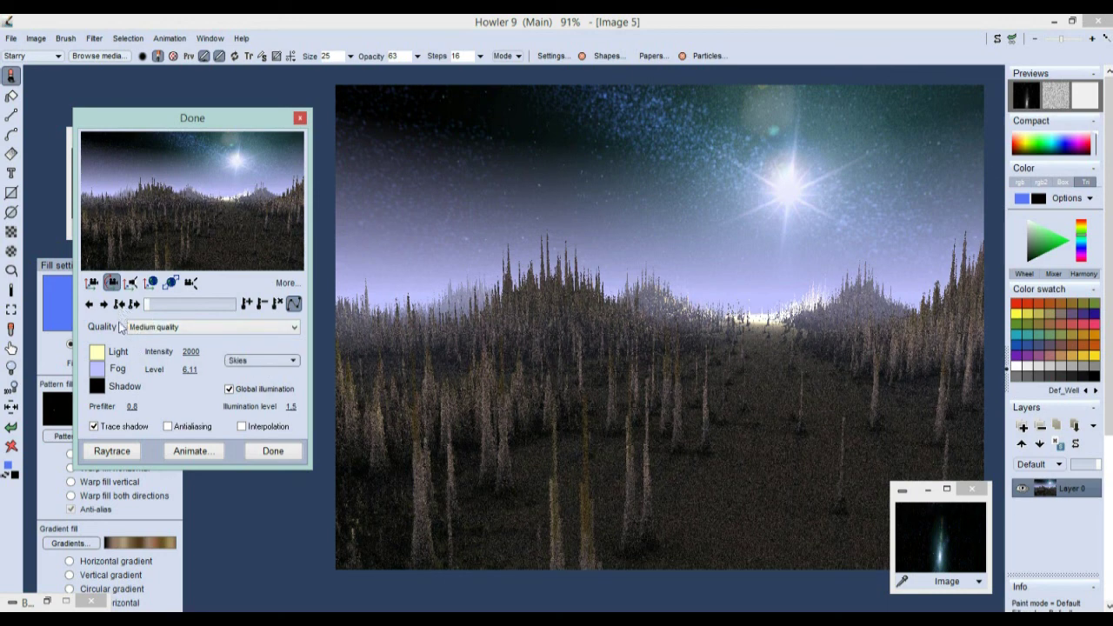
{"action": "left_click", "coordinate": [165, 335]}
{"action": "left_click", "coordinate": [165, 386]}
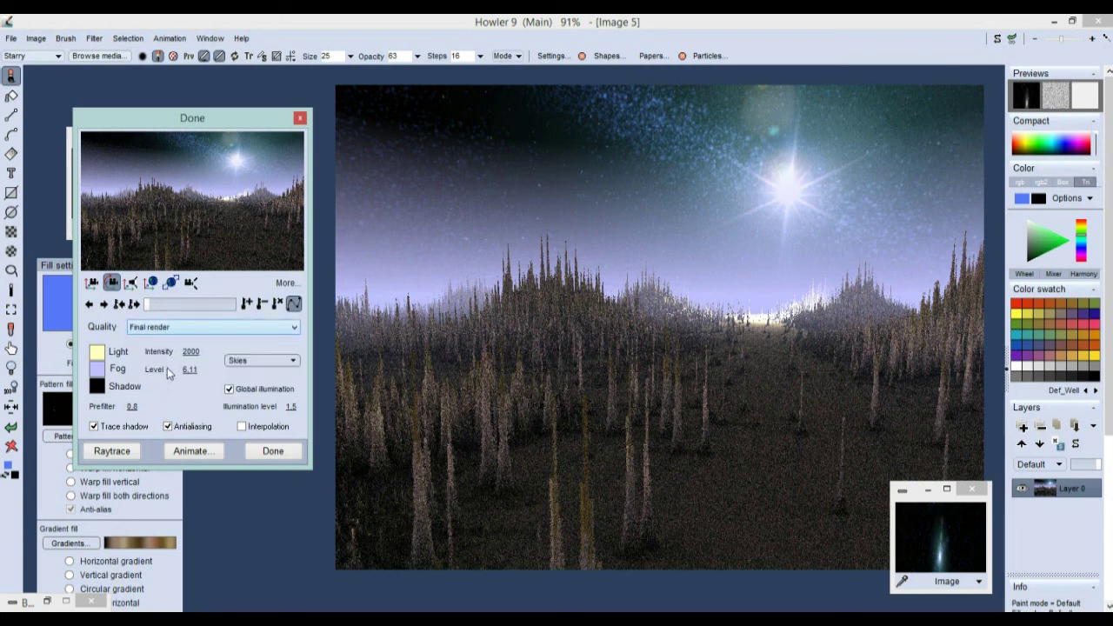